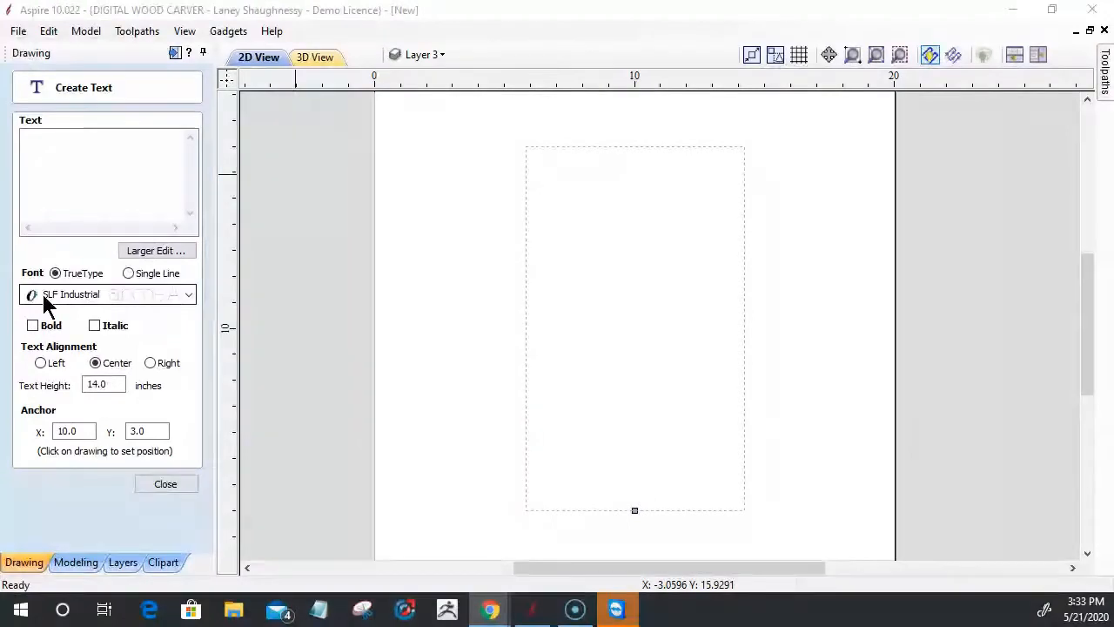
Browse the TrueType fonts, keep SLF Industrial, and create the centred text "A" in that font on the material.
click(189, 298)
click(189, 298)
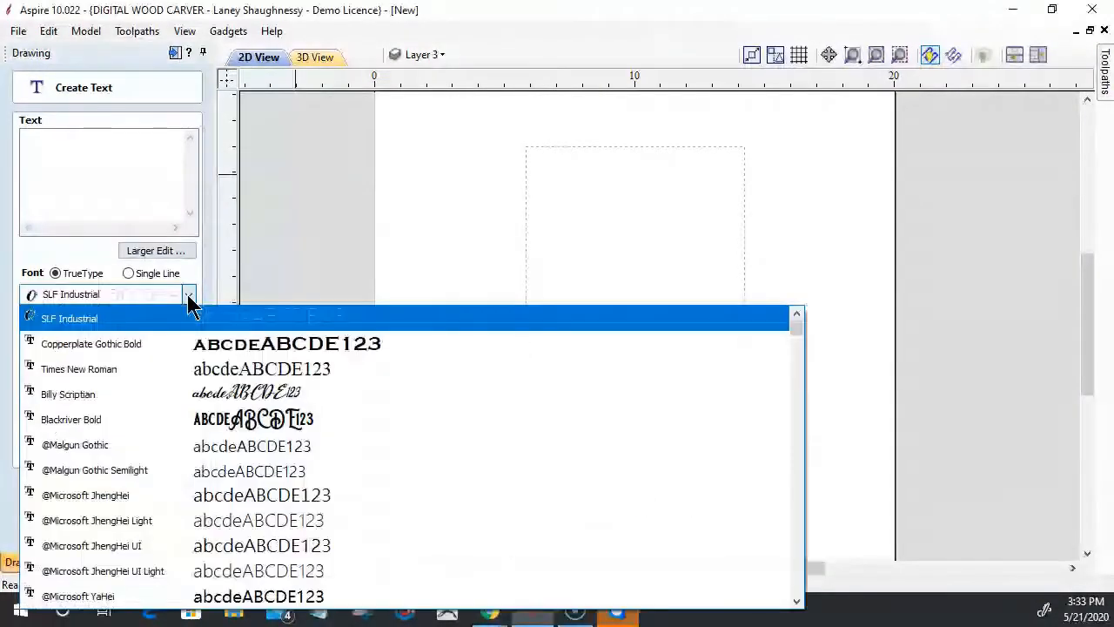
scroll(139, 470, down, 5)
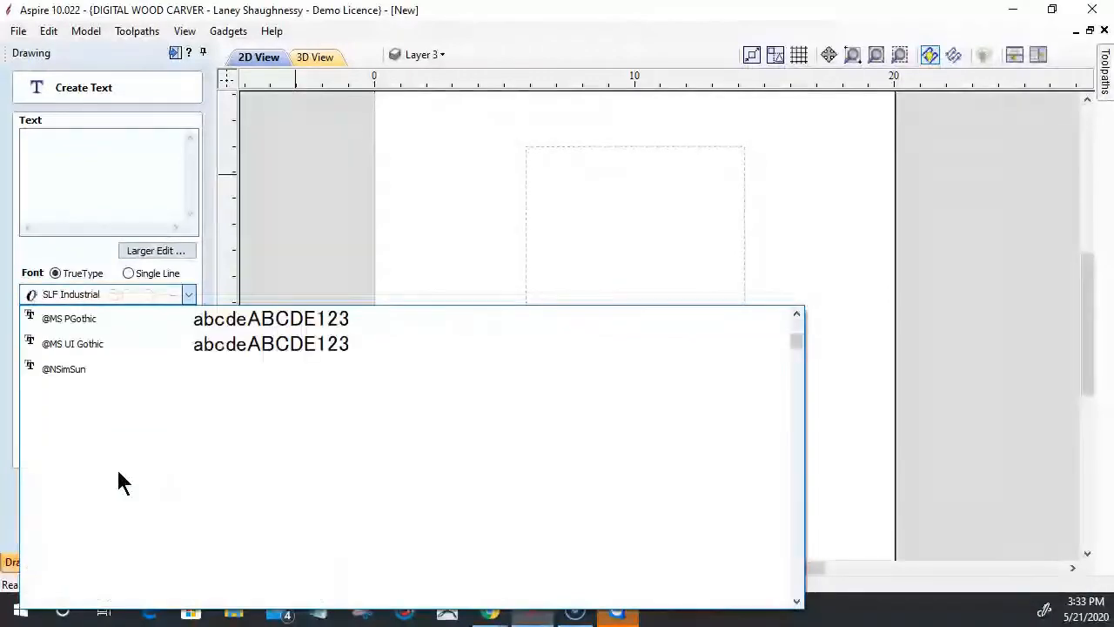
scroll(116, 462, down, 8)
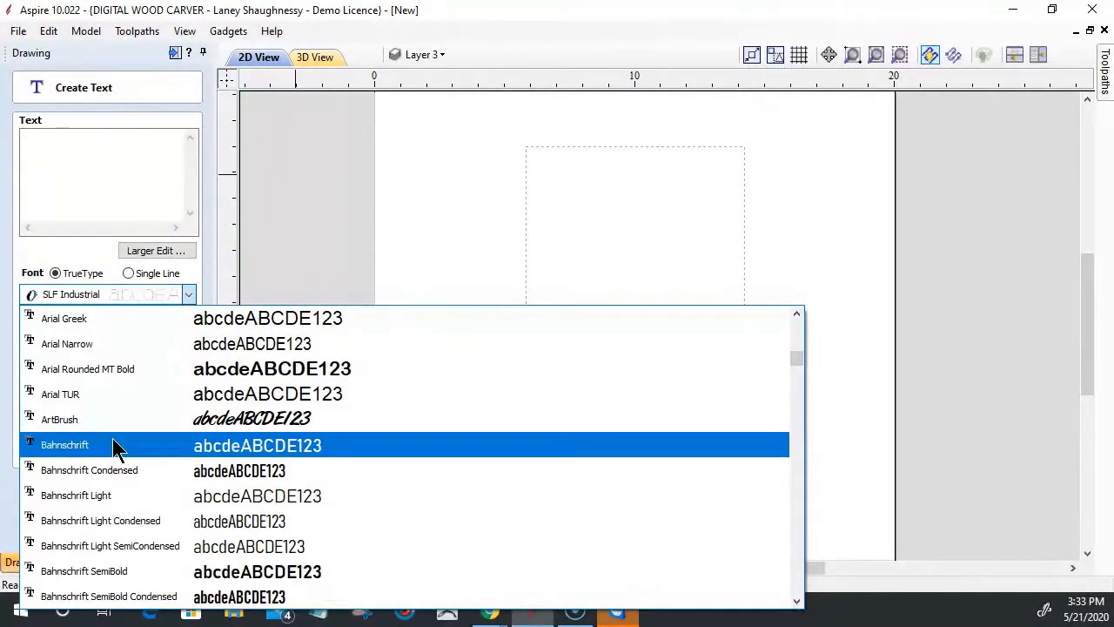
scroll(116, 448, down, 2)
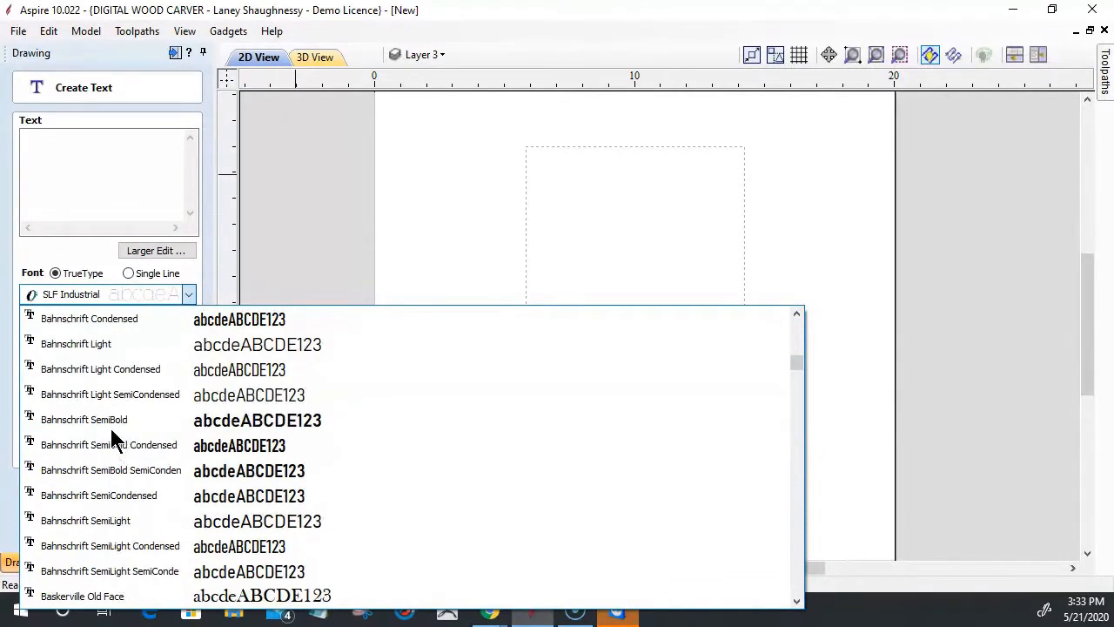
click(108, 294)
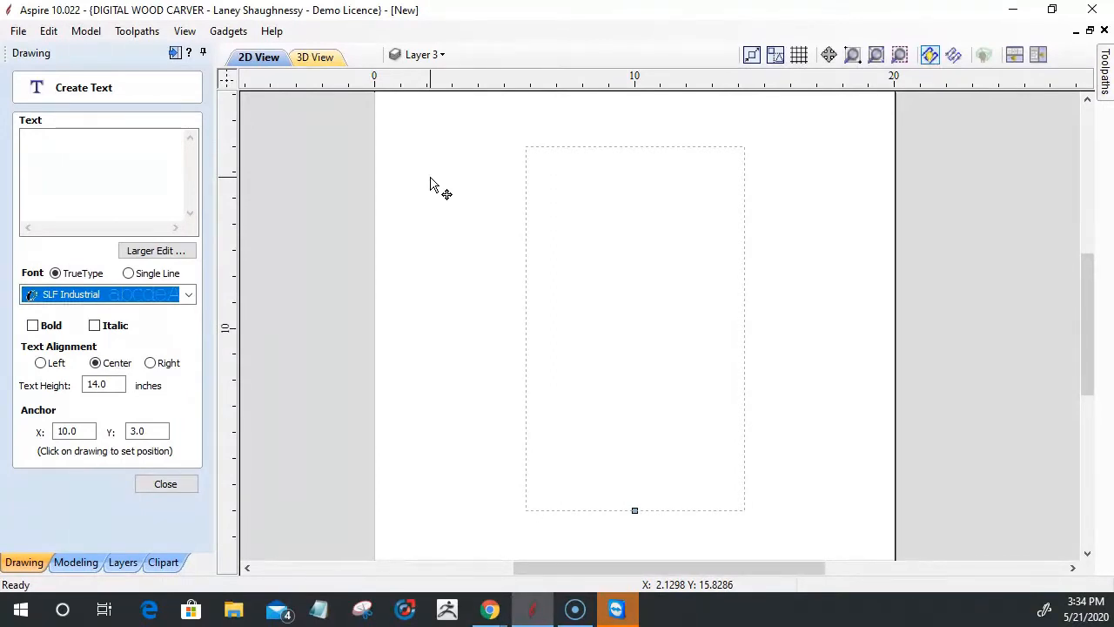
click(29, 146)
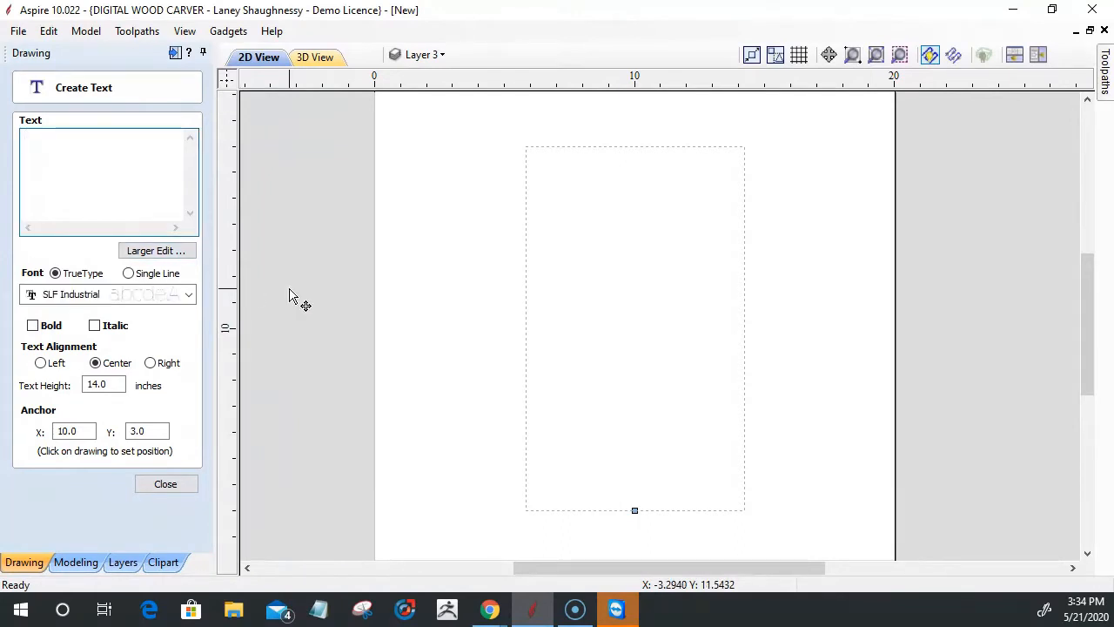
text(A)
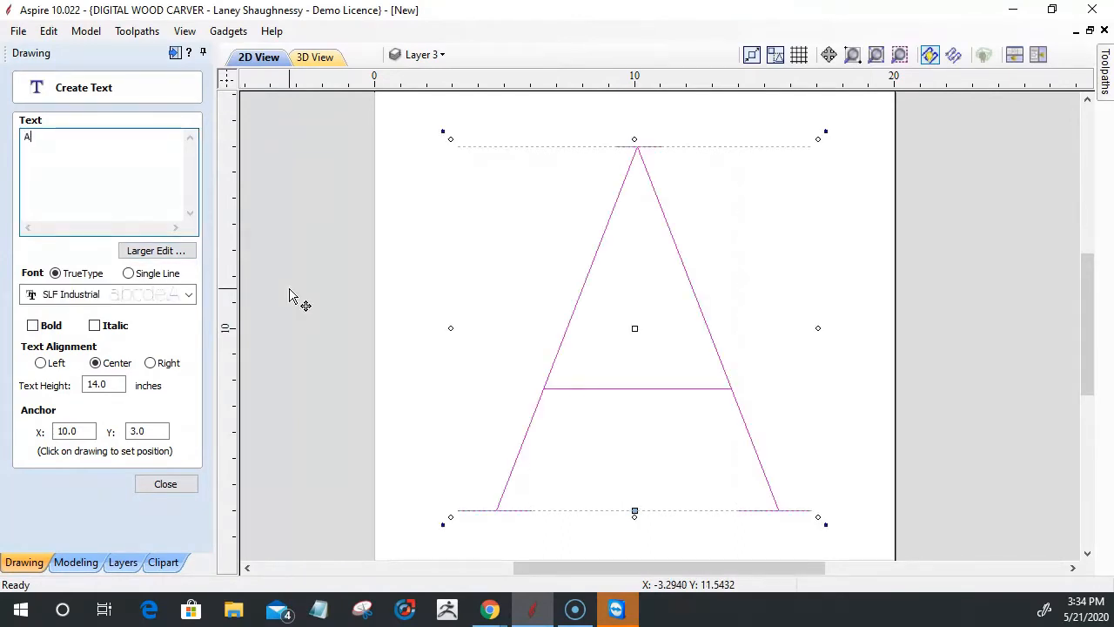
click(489, 250)
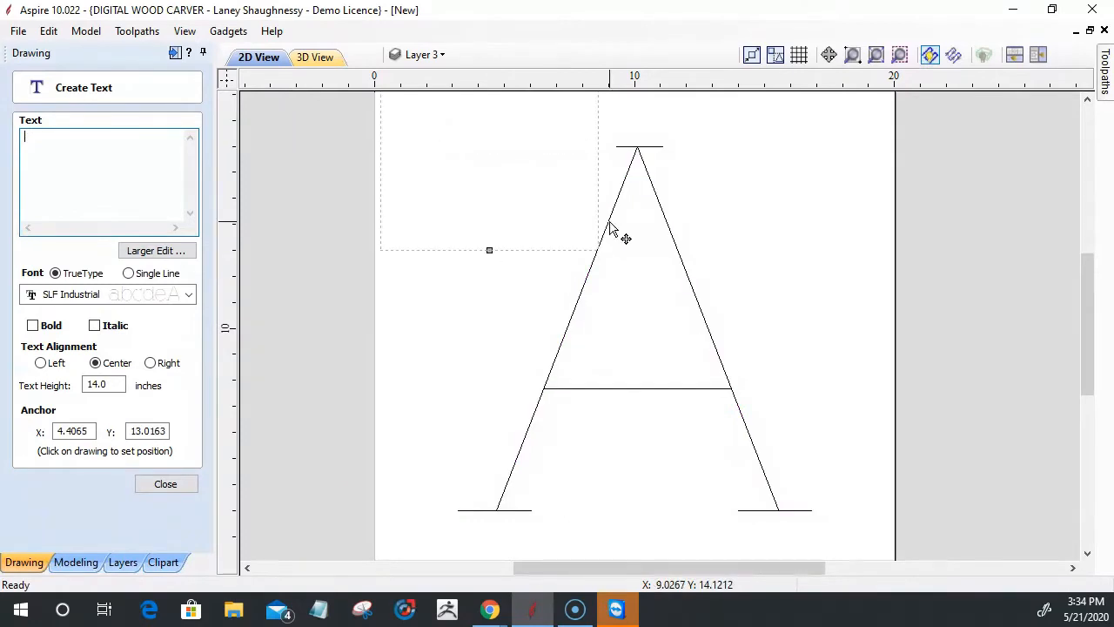
click(165, 484)
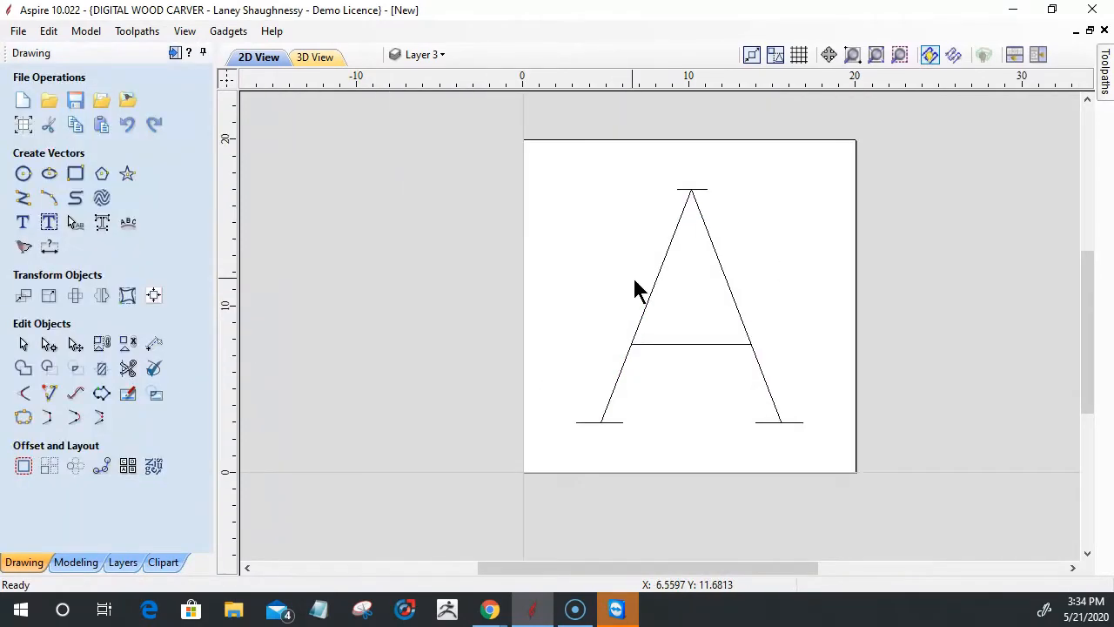
Scale the letter A up proportionally about its centre to about 15.15 by 15.61 inches.
click(652, 292)
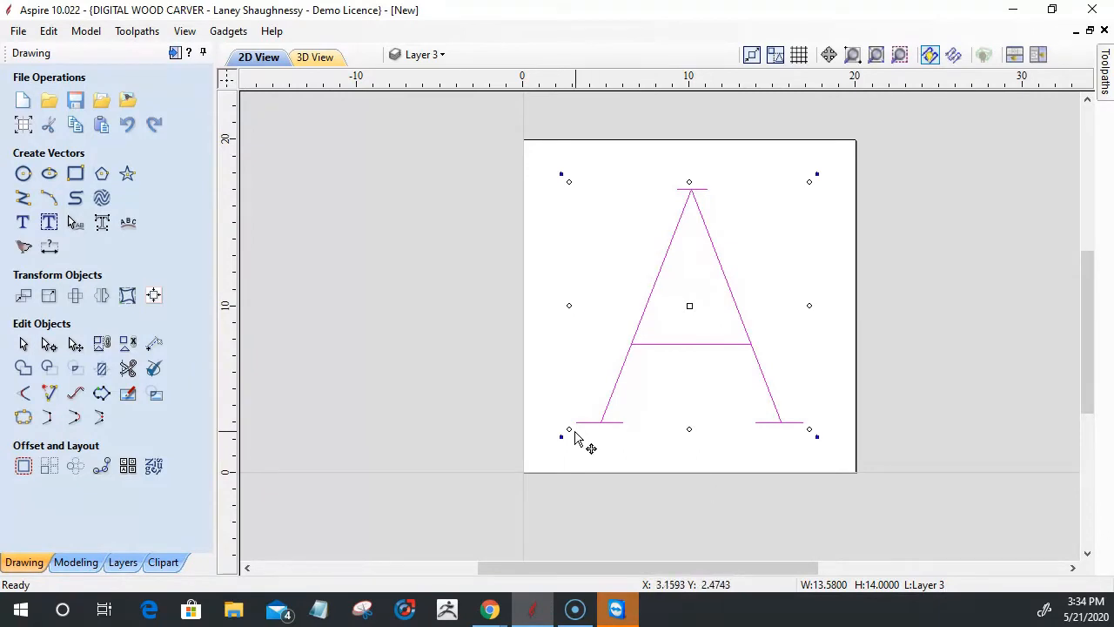
drag(570, 430, 563, 450)
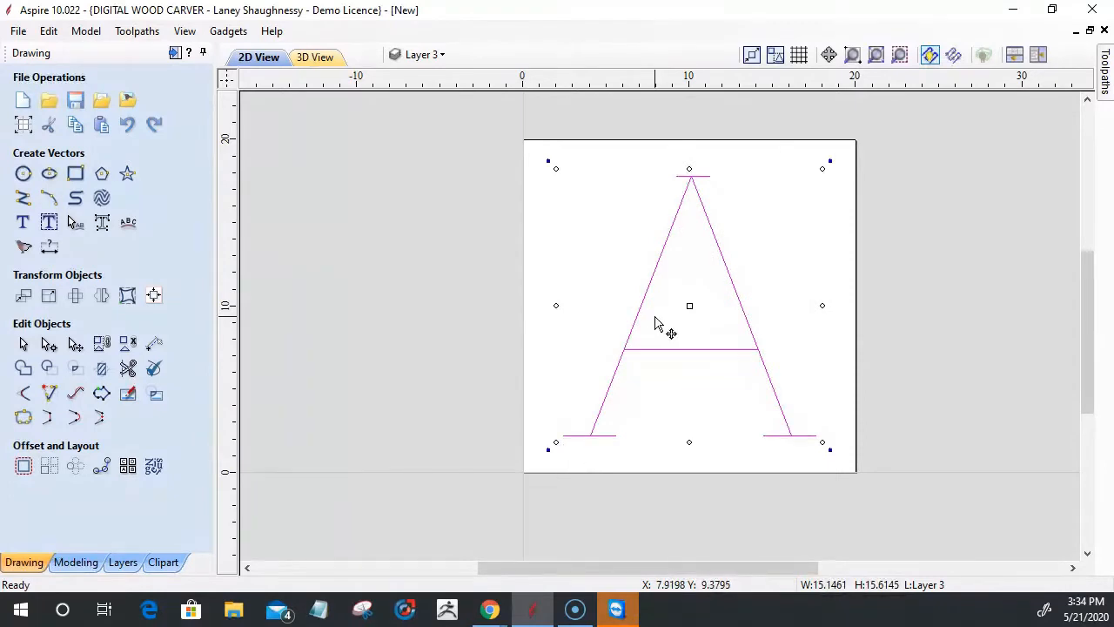
Convert the letter A from text into separate curves and start node editing on them.
scroll(763, 287, up, 1)
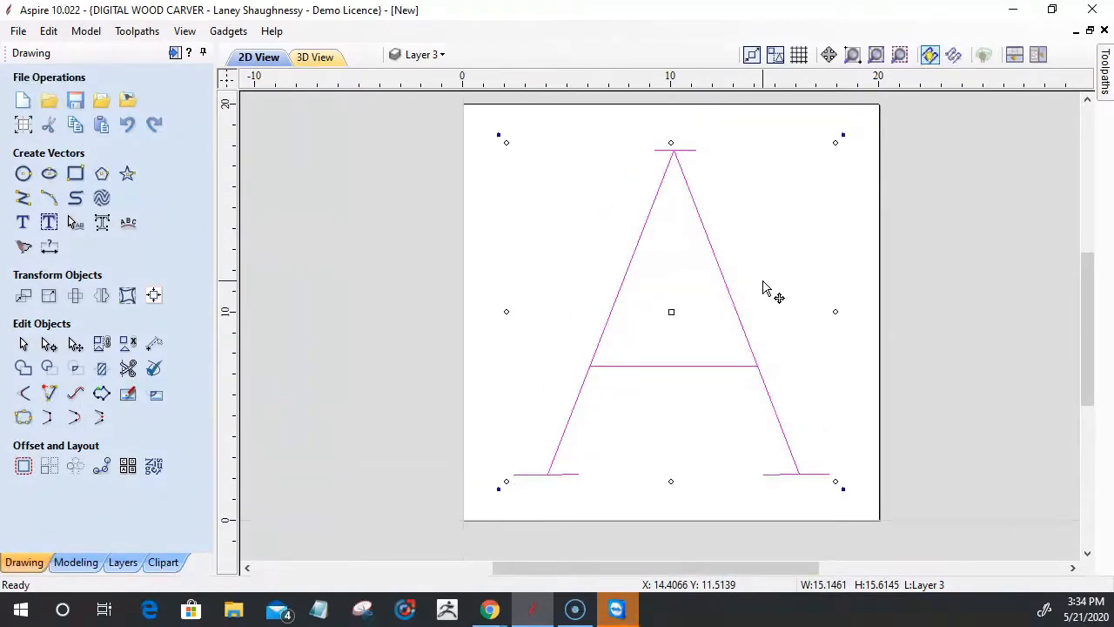
scroll(670, 155, up, 3)
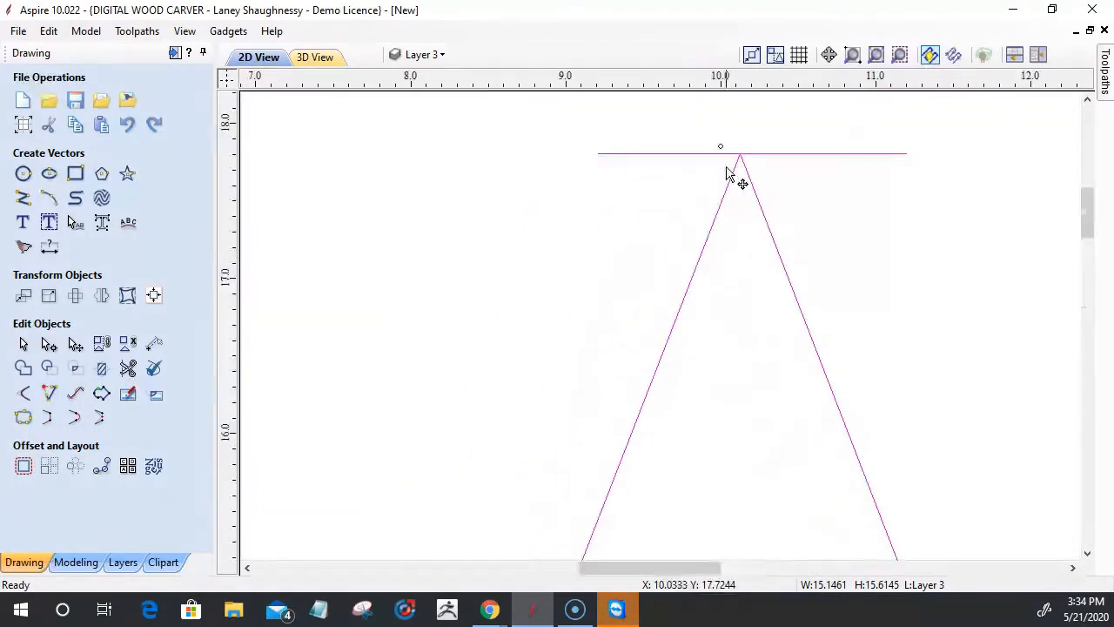
scroll(670, 375, down, 2)
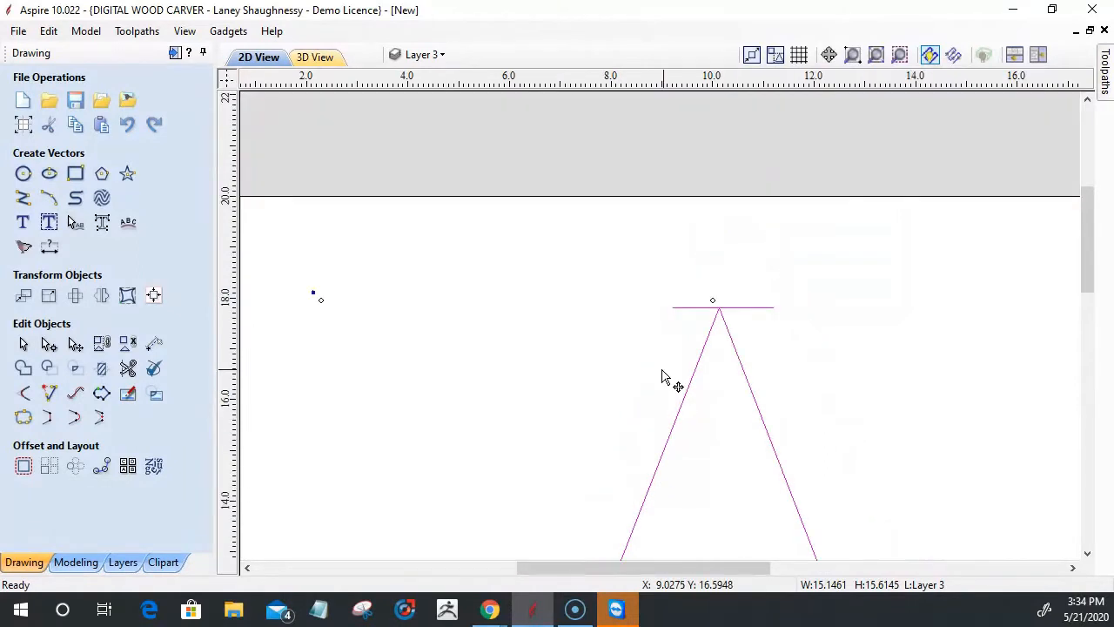
scroll(688, 370, up, 3)
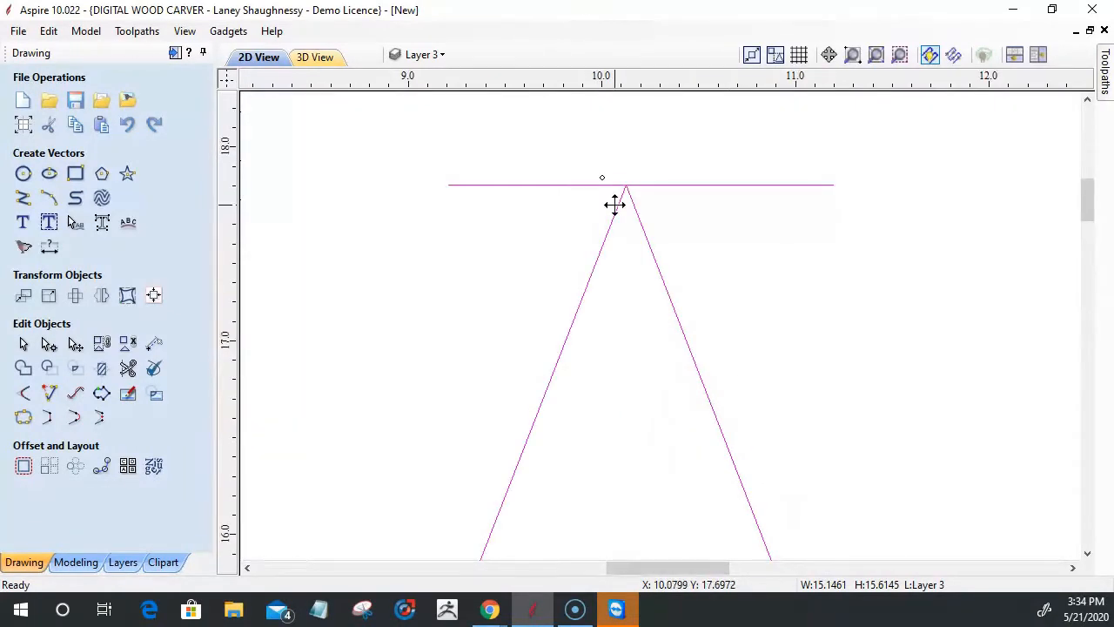
click(23, 342)
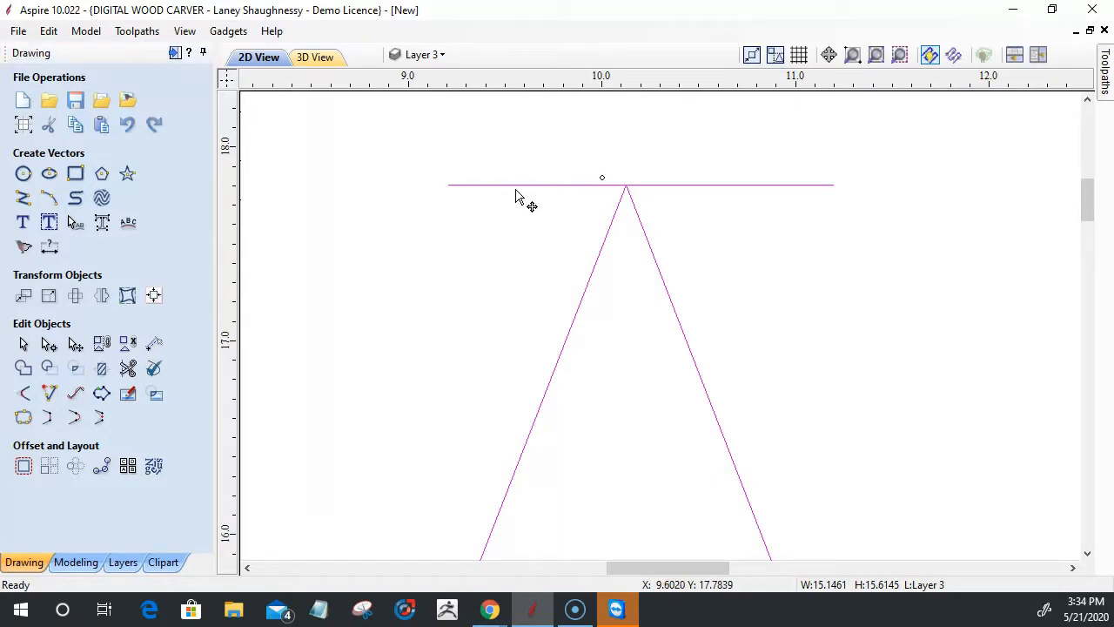
scroll(658, 240, down, 12)
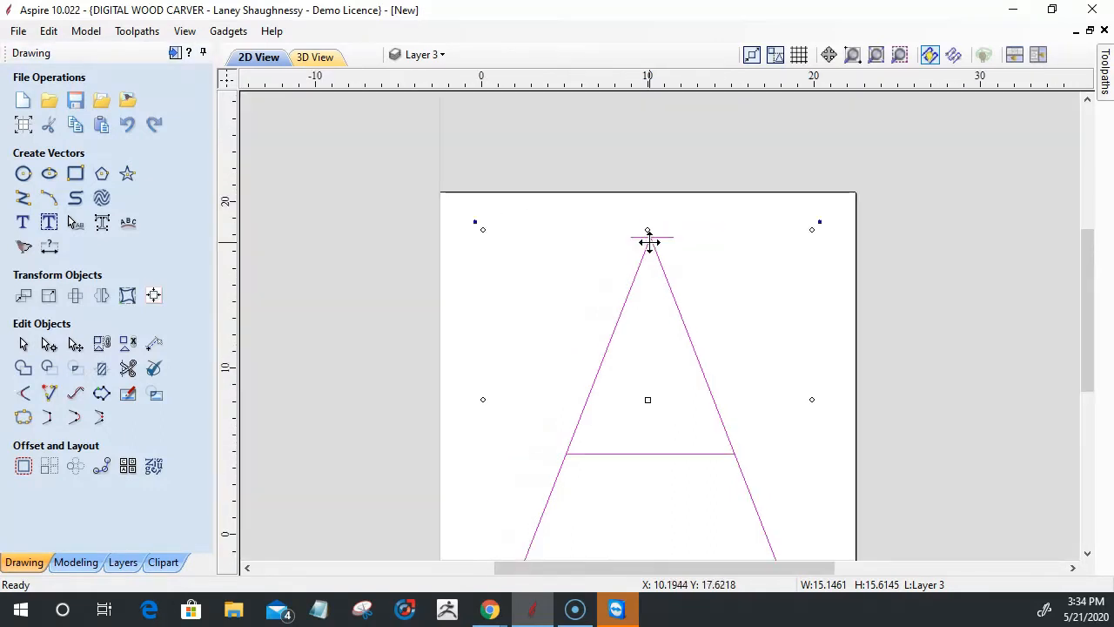
scroll(615, 406, up, 3)
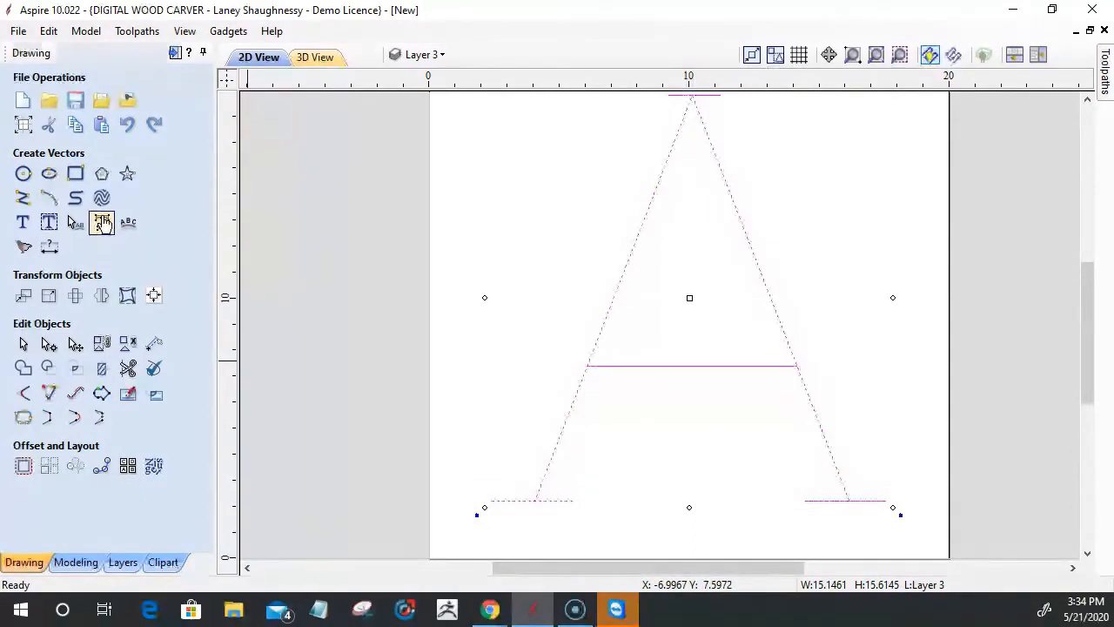
scroll(531, 509, up, 5)
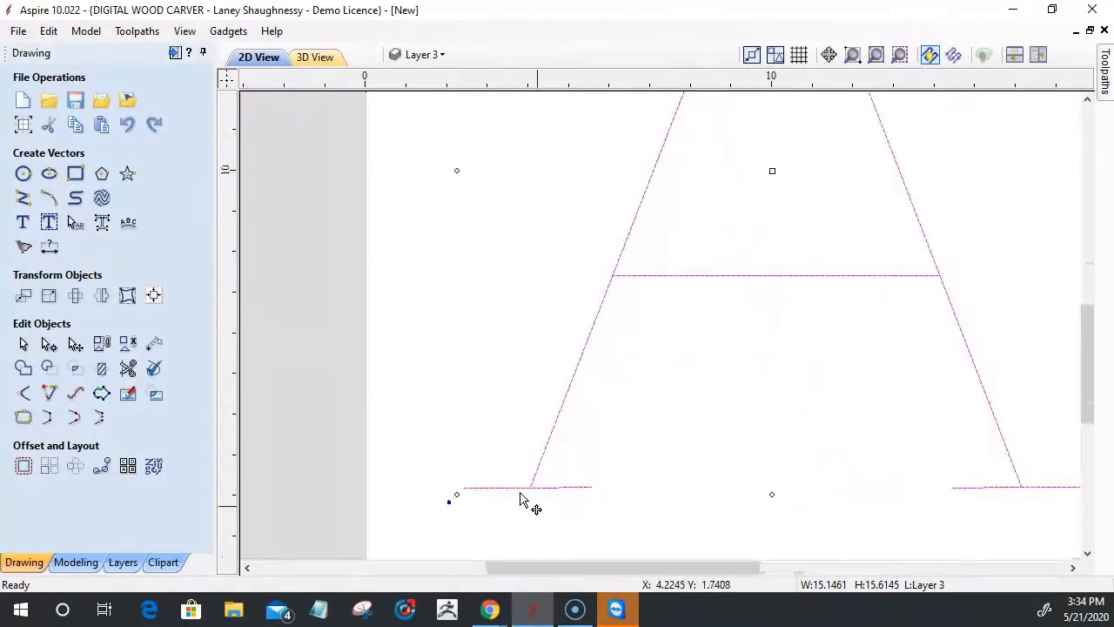
scroll(566, 516, up, 3)
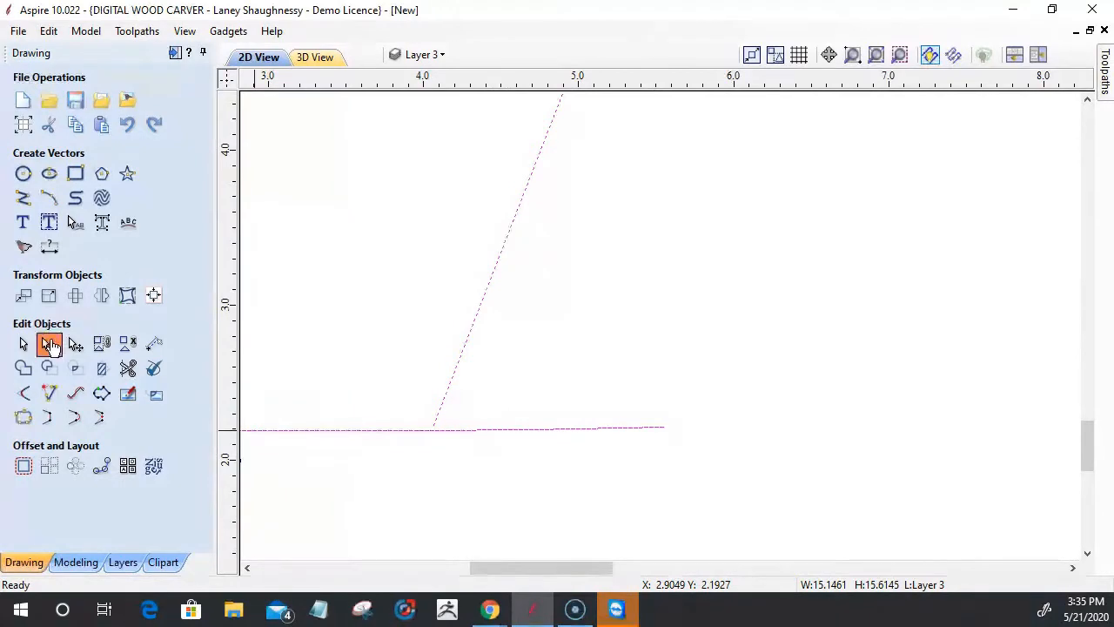
click(50, 346)
Pull the crossbar's middle node down to separate its two overlapping lines, and delete the duplicate line.
scroll(430, 480, down, 2)
scroll(490, 495, up, 2)
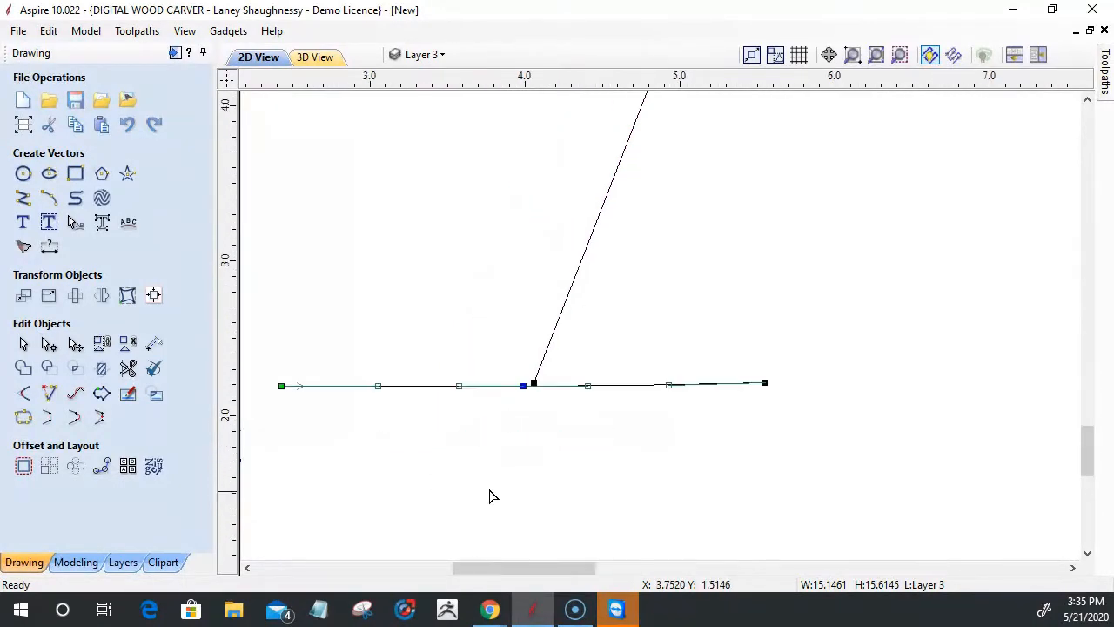
scroll(455, 447, down, 5)
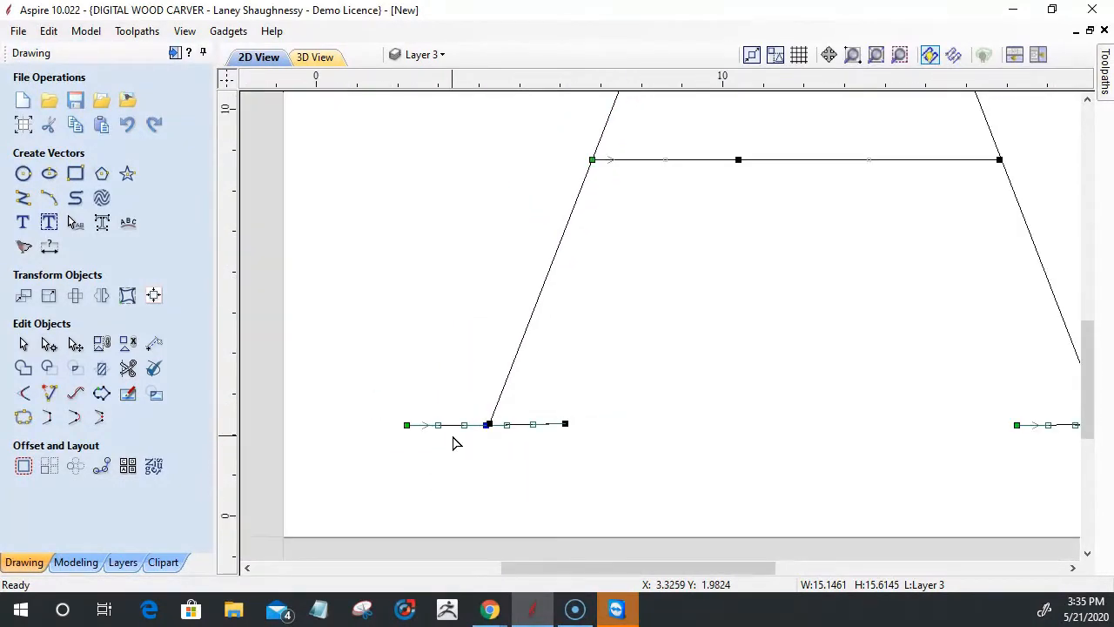
scroll(586, 364, down, 3)
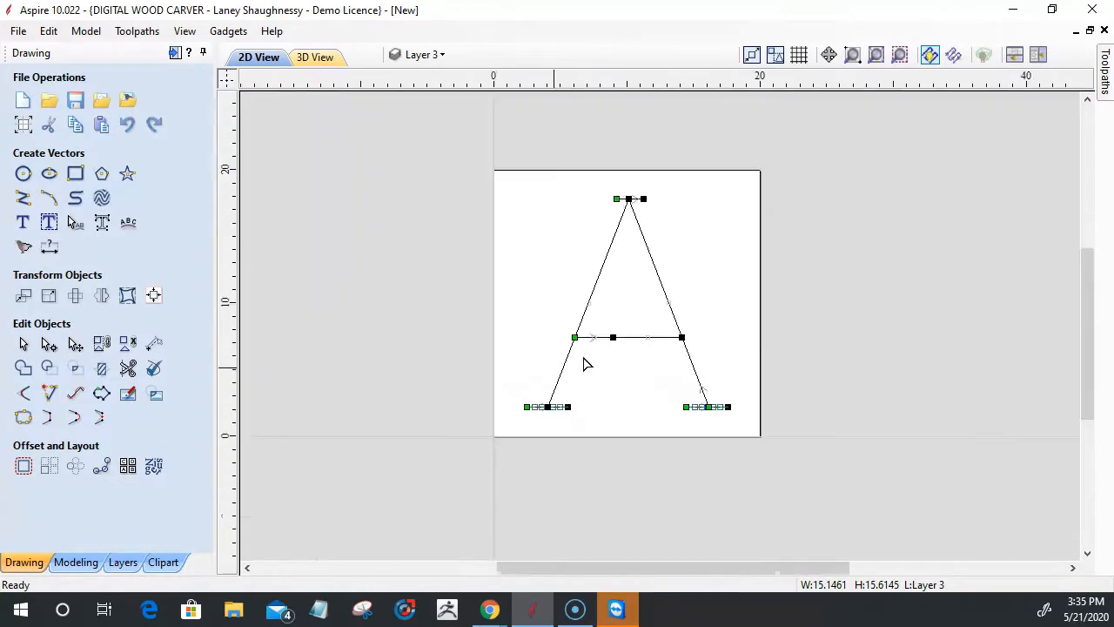
scroll(617, 339, up, 4)
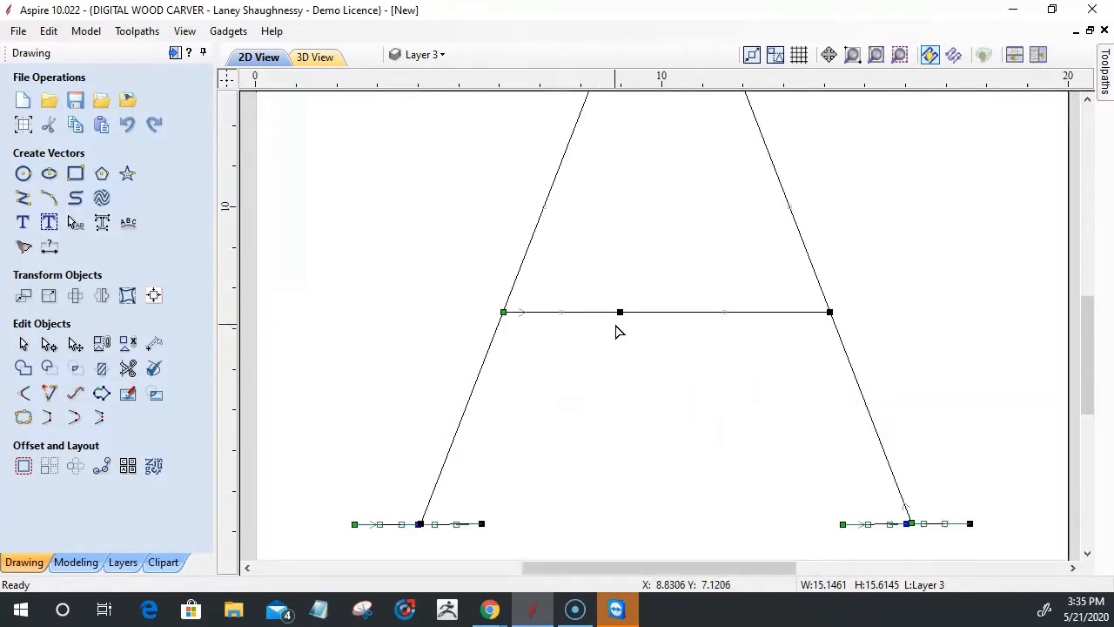
key(ctrl+z)
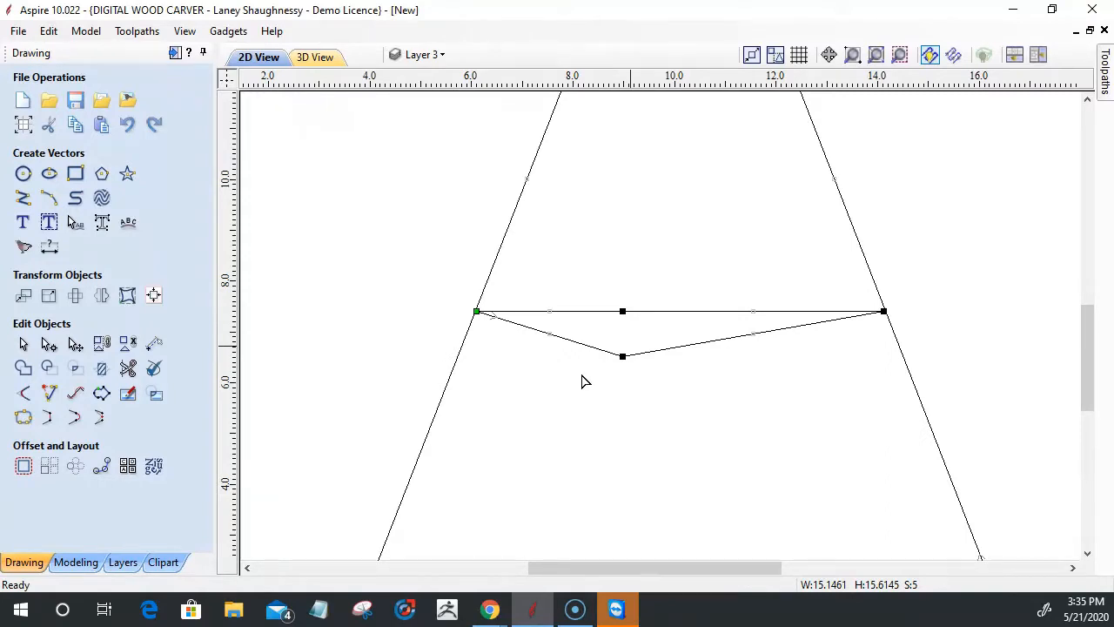
scroll(523, 418, down, 5)
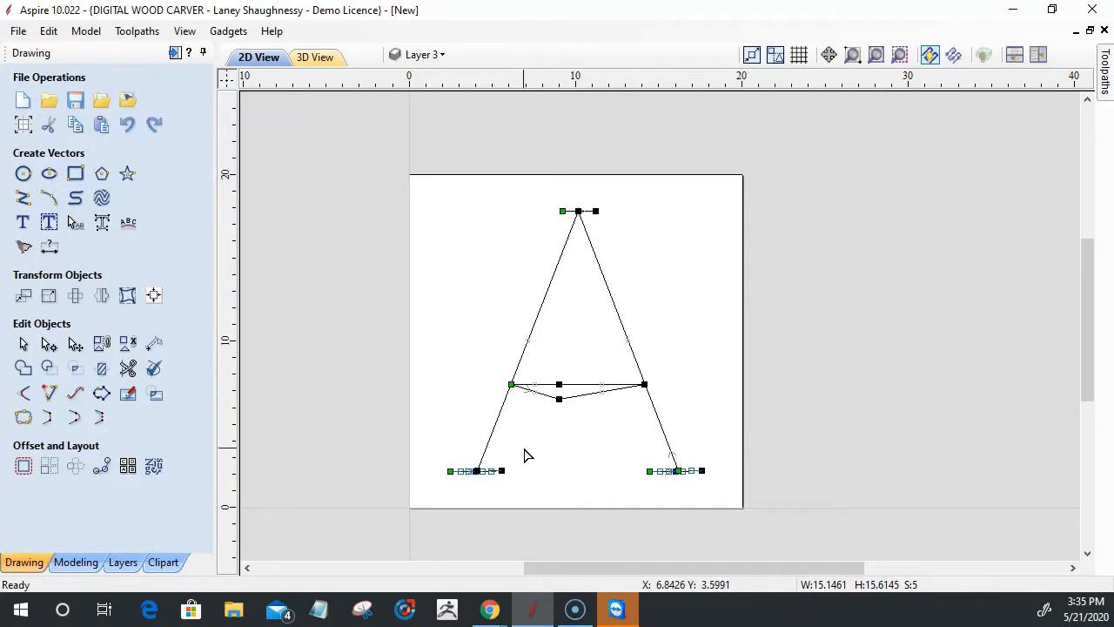
scroll(525, 453, up, 2)
scroll(533, 364, down, 3)
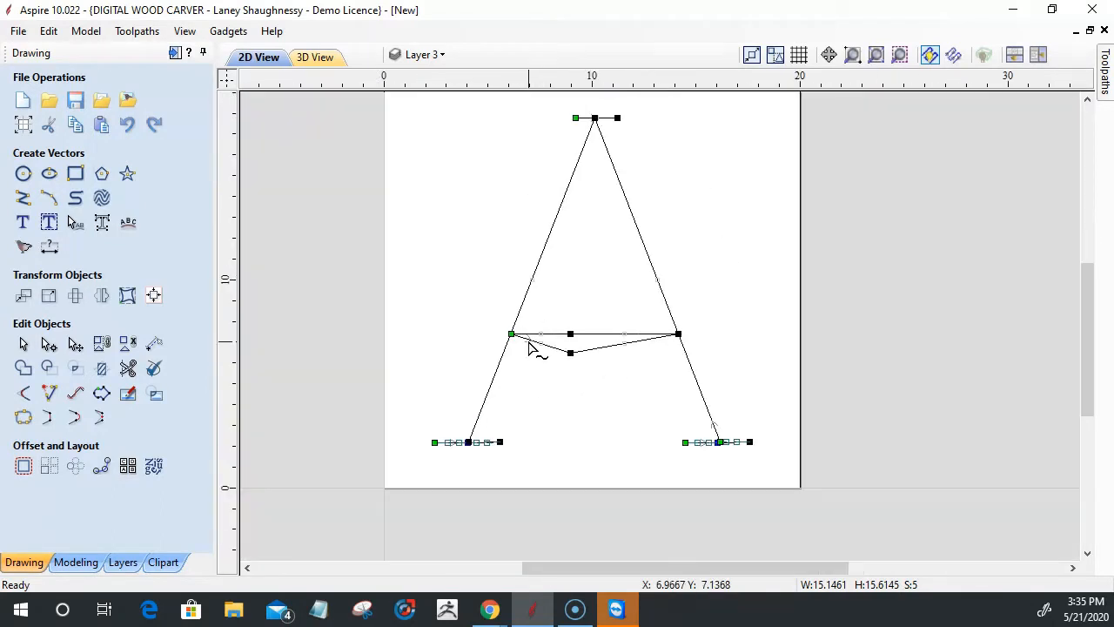
key(Delete)
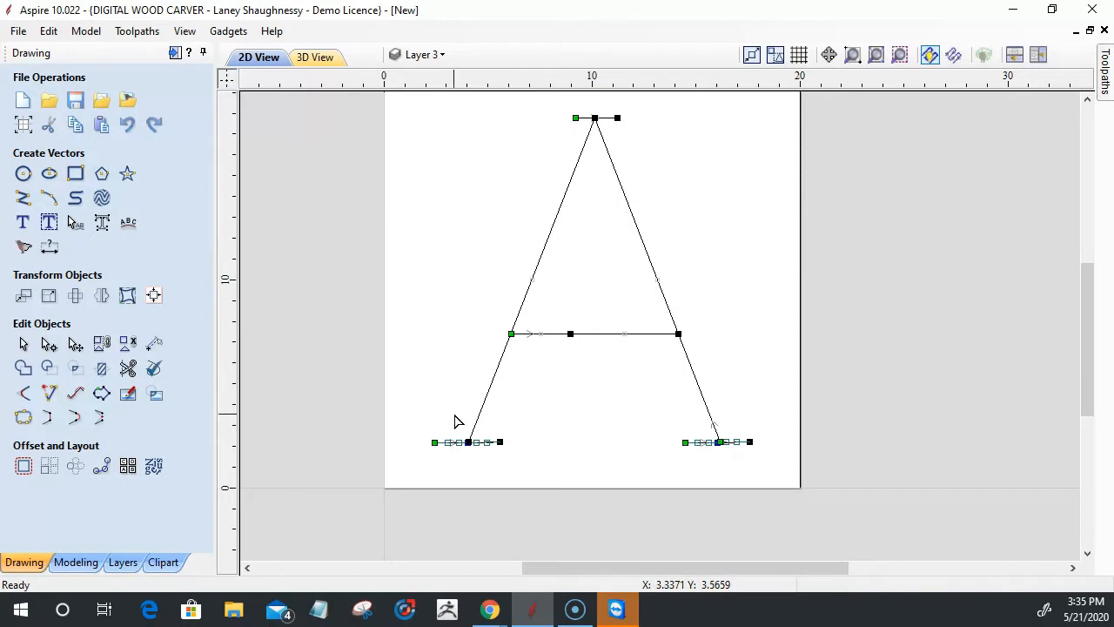
Bend one of the overlapping curves at the letter's left foot downward by its Bezier handle, and delete its bent left-hand span.
scroll(621, 319, down, 1)
scroll(620, 320, down, 1)
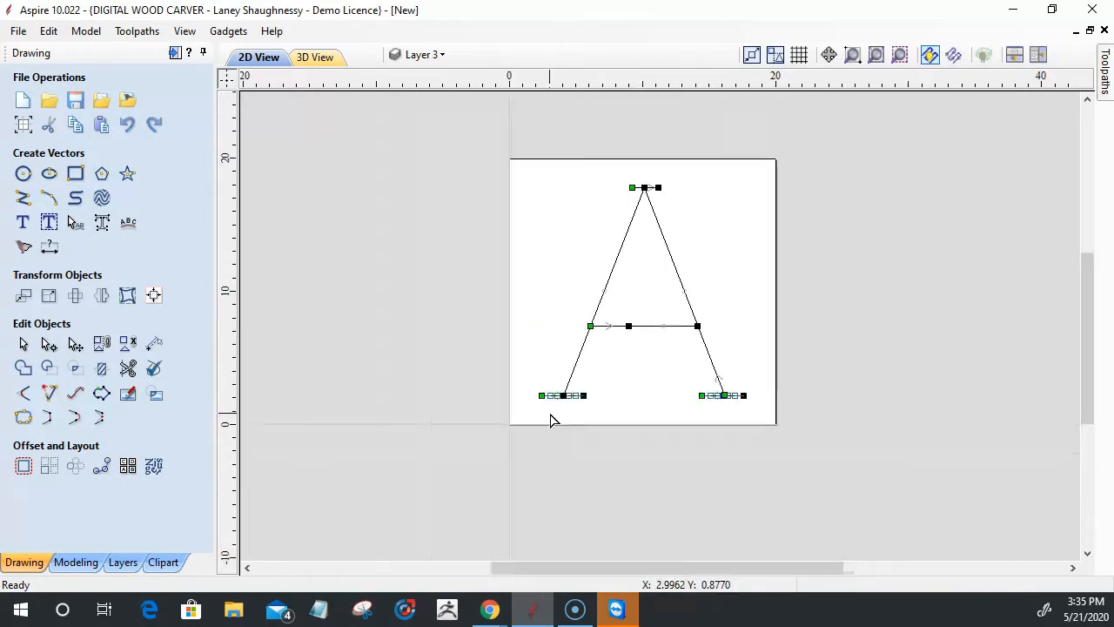
scroll(609, 365, up, 6)
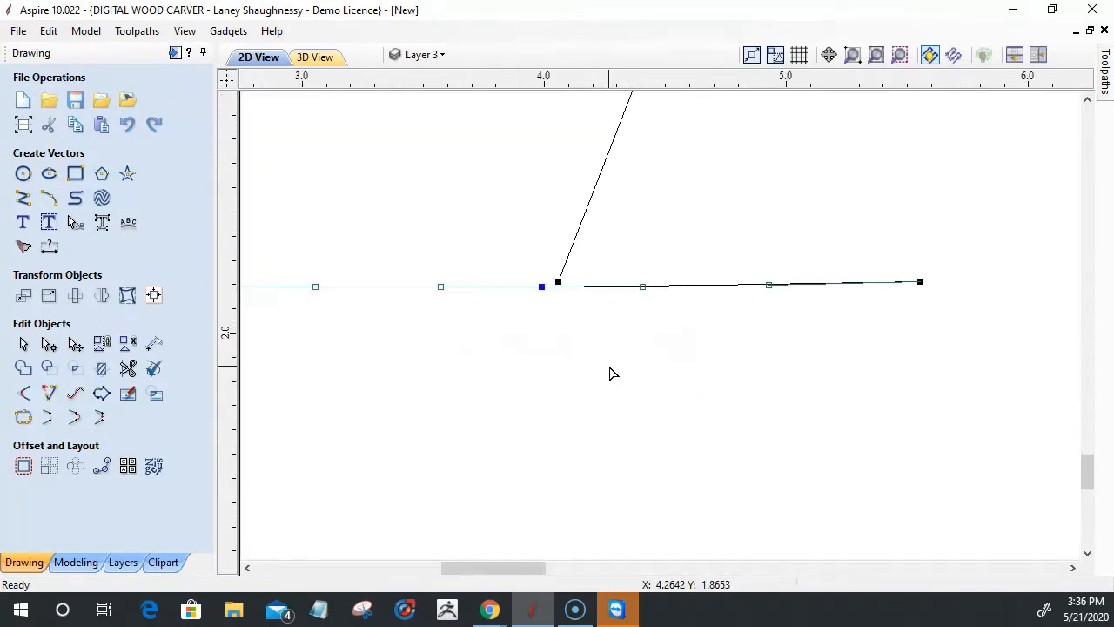
scroll(398, 345, up, 1)
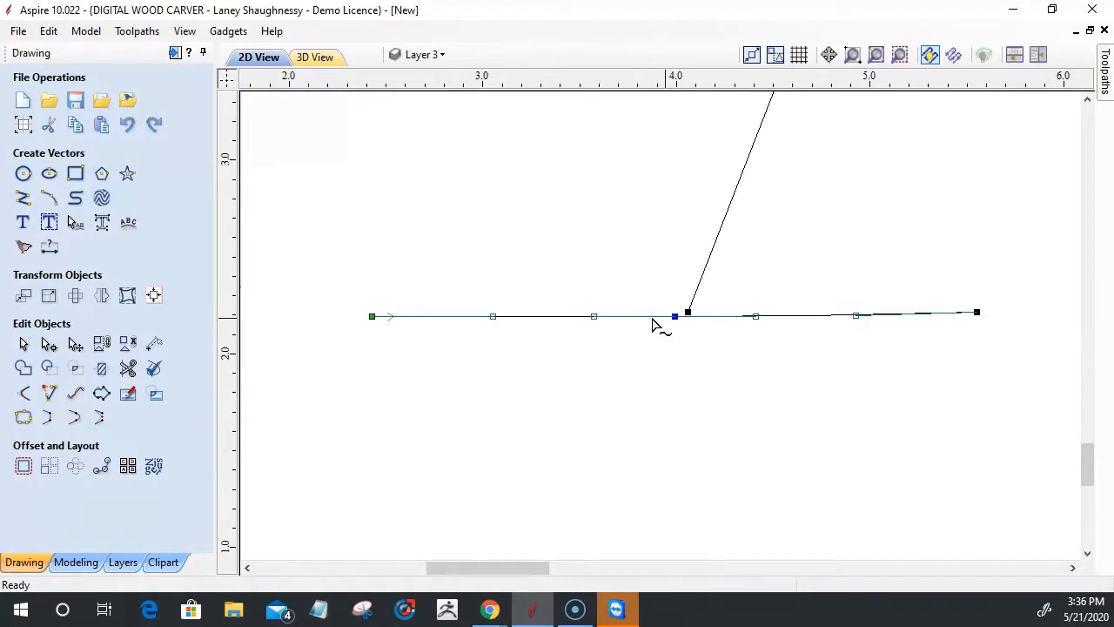
drag(596, 320, 589, 350)
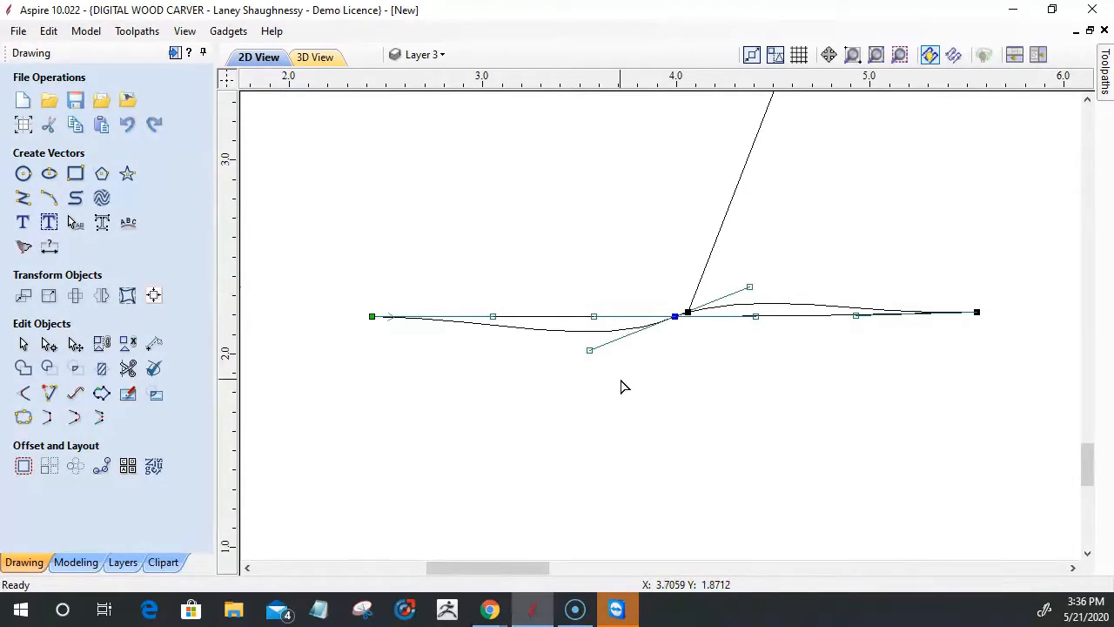
key(ctrl+z)
drag(592, 318, 588, 365)
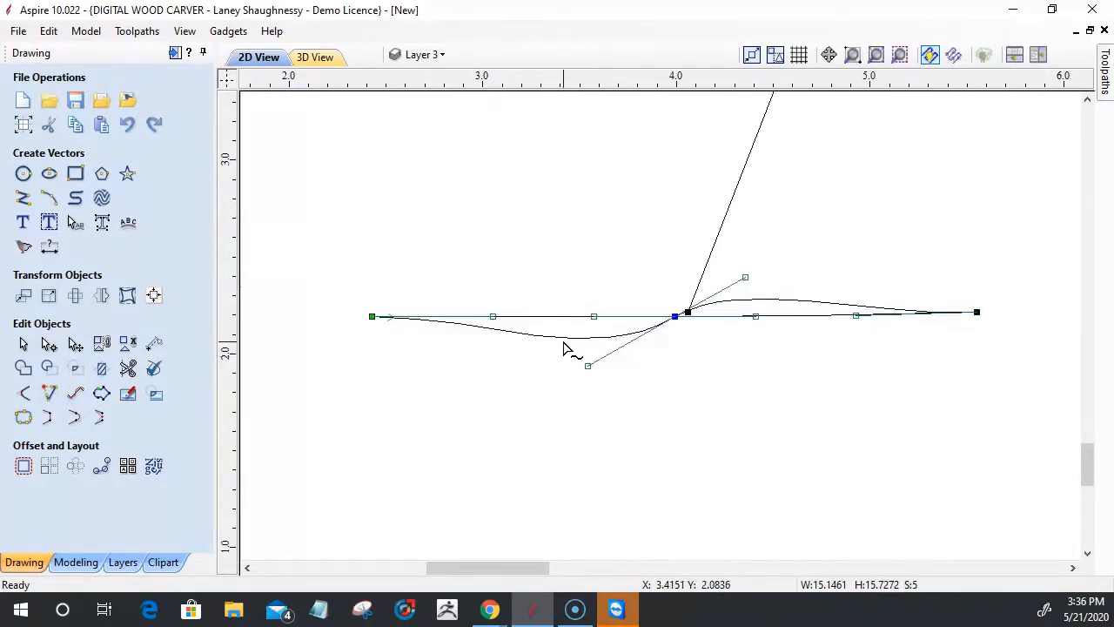
right_click(565, 348)
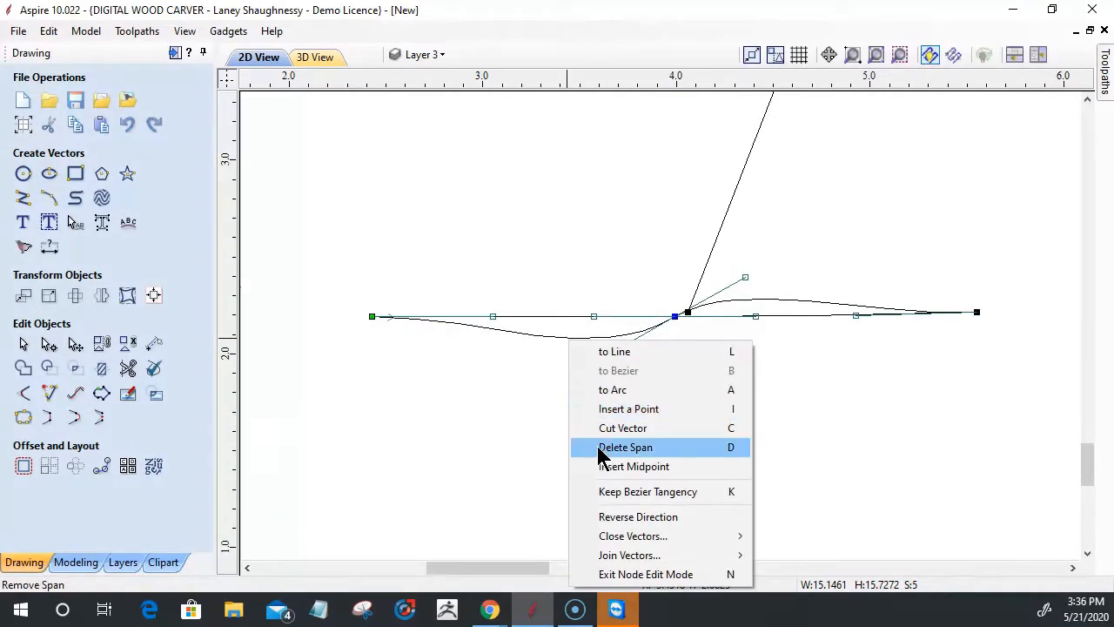
click(624, 448)
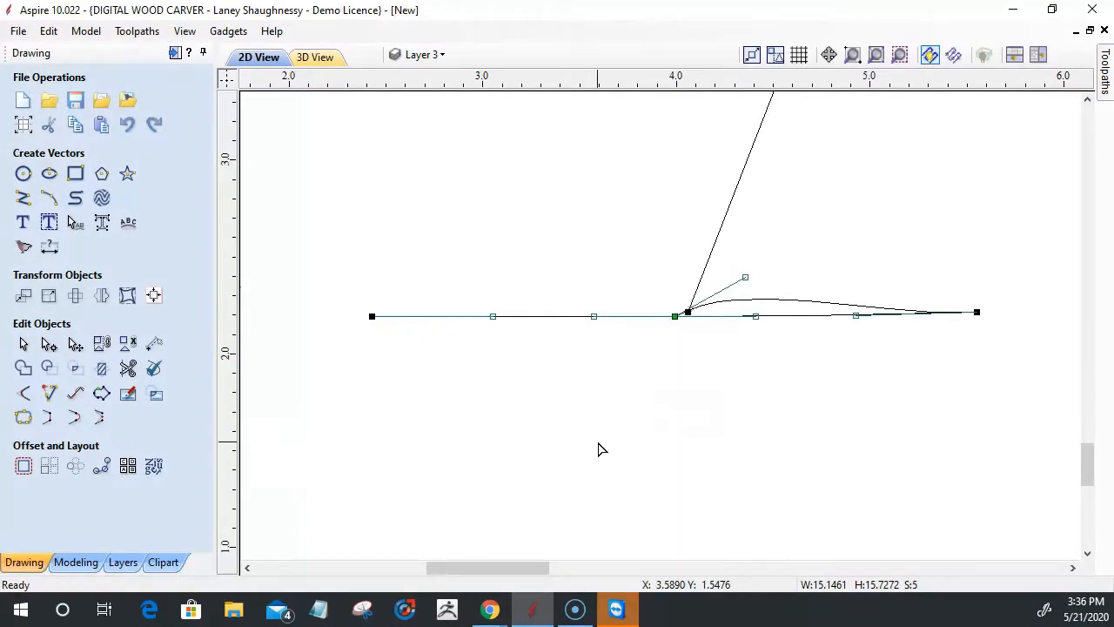
Delete the leftover bent span at the left foot and simplify the remaining curve to one straight line without its middle node.
right_click(818, 309)
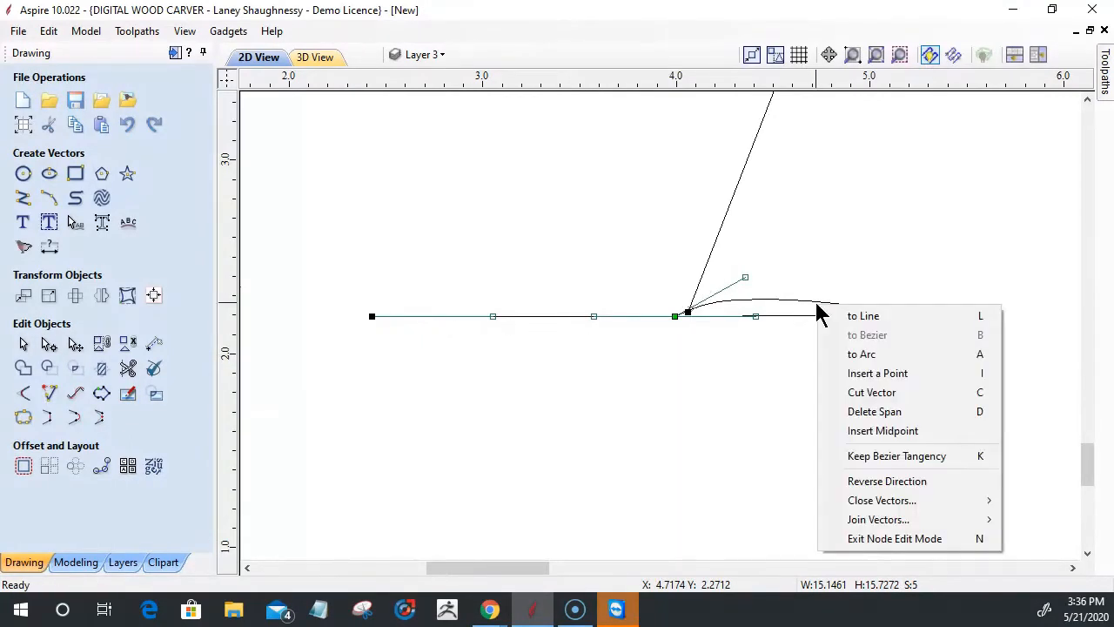
click(835, 411)
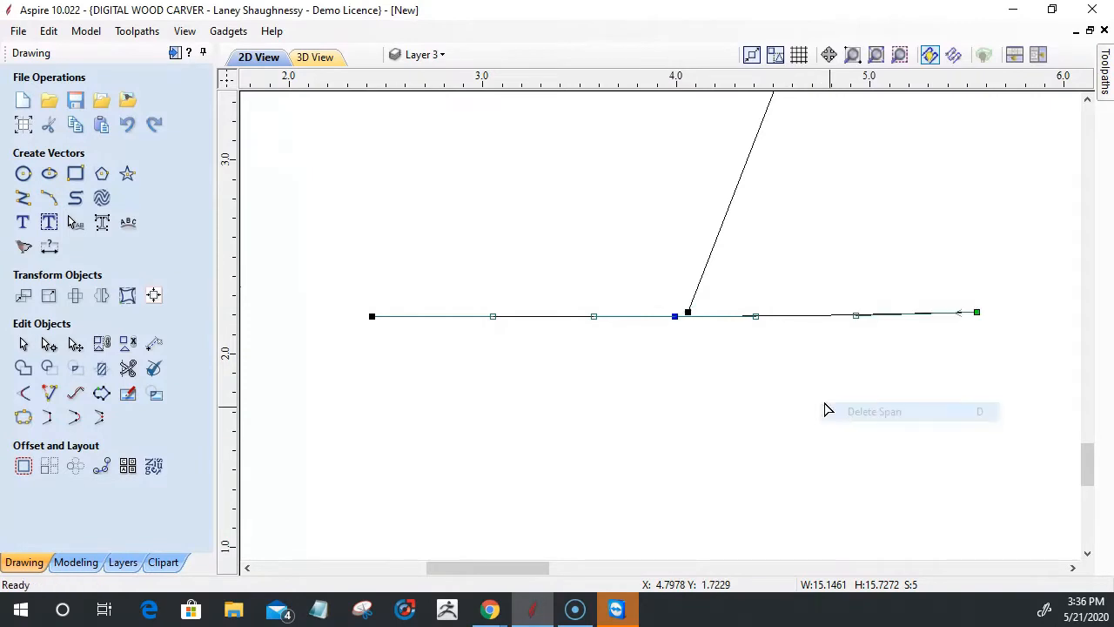
right_click(641, 318)
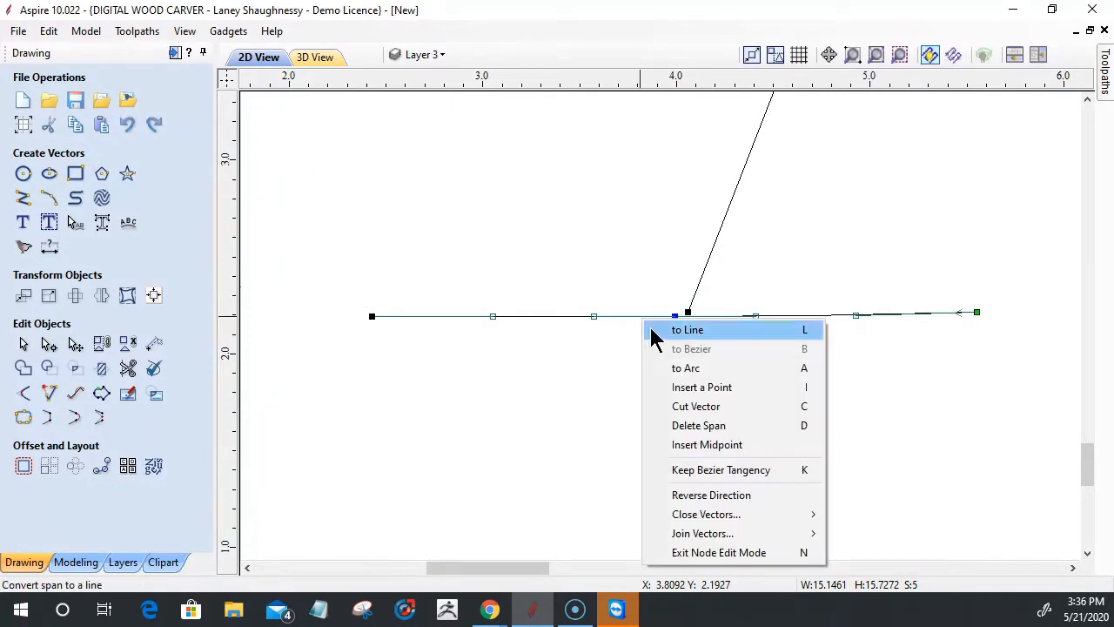
click(654, 331)
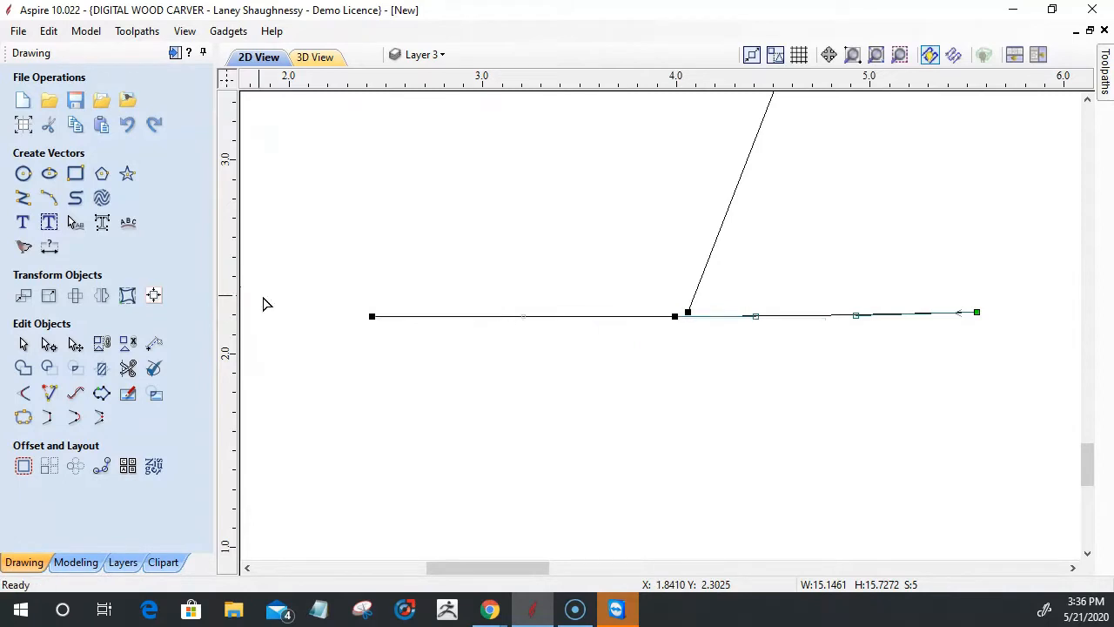
right_click(675, 318)
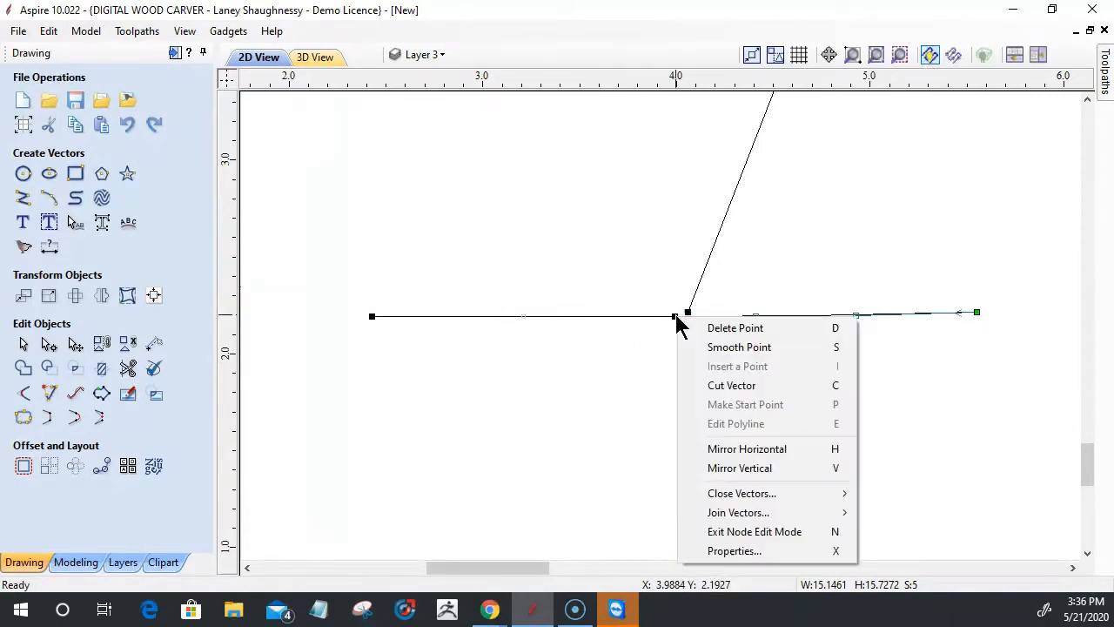
click(710, 327)
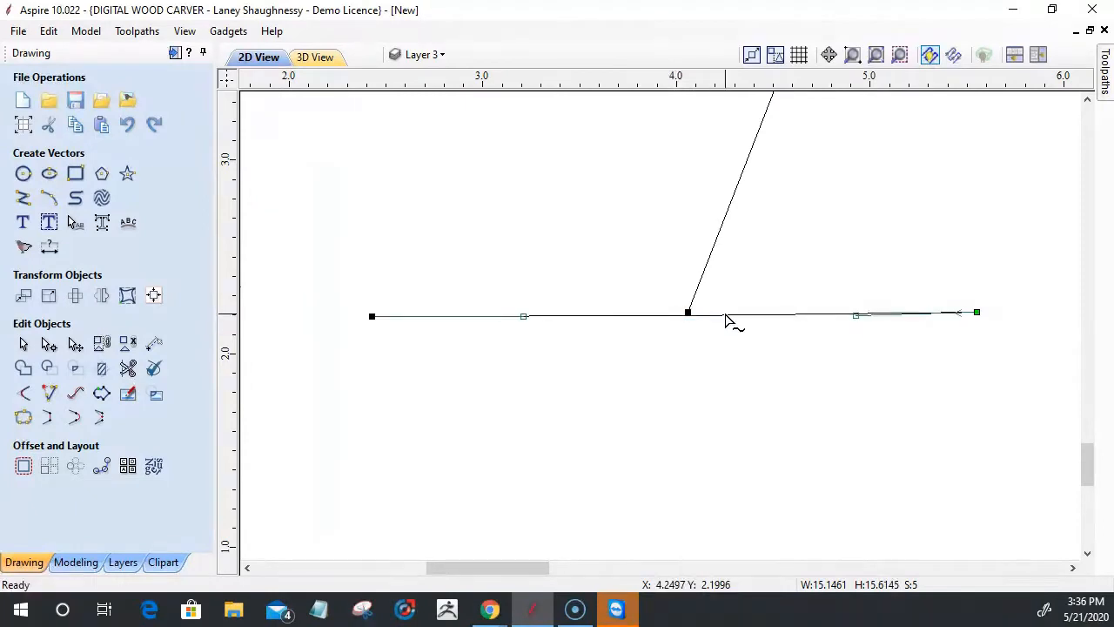
right_click(726, 320)
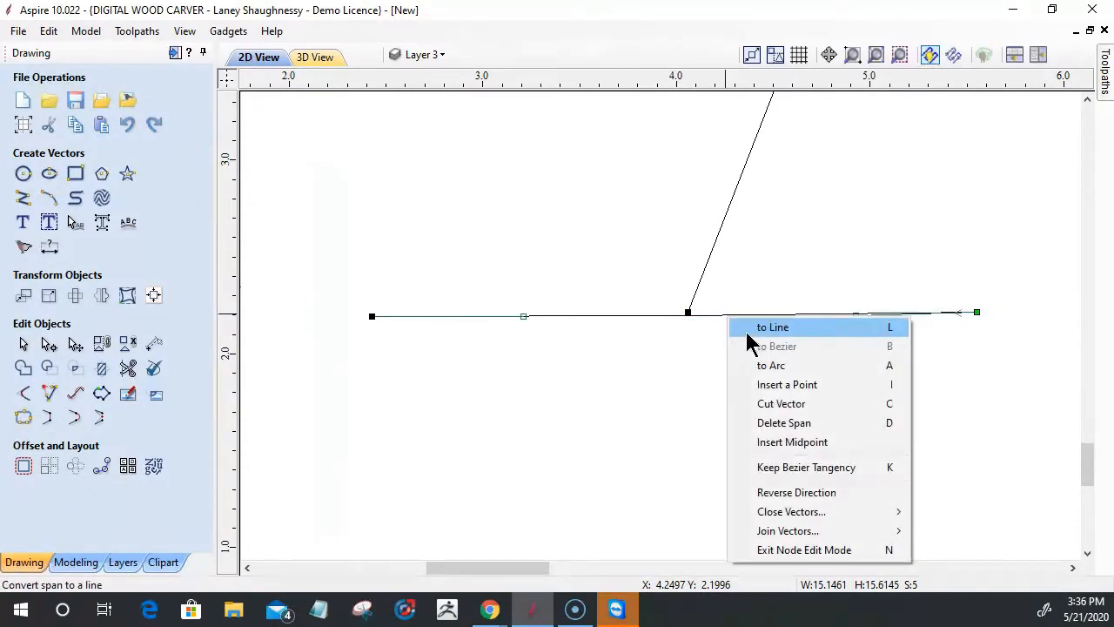
click(751, 329)
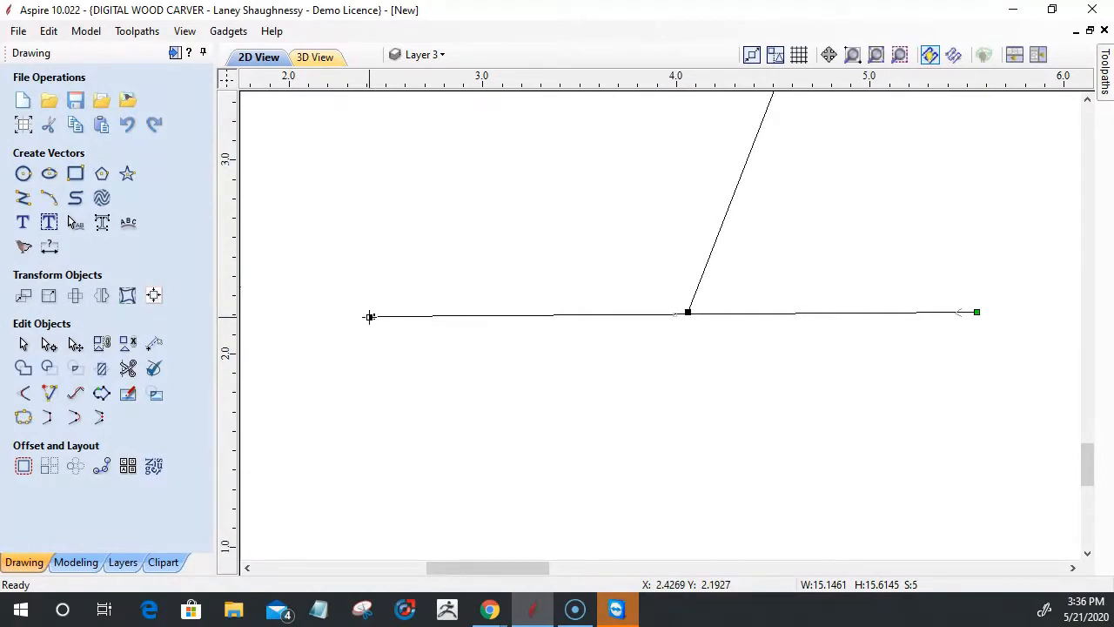
Level the left foot's line by aligning its right end node in Y with its left end node.
click(369, 316)
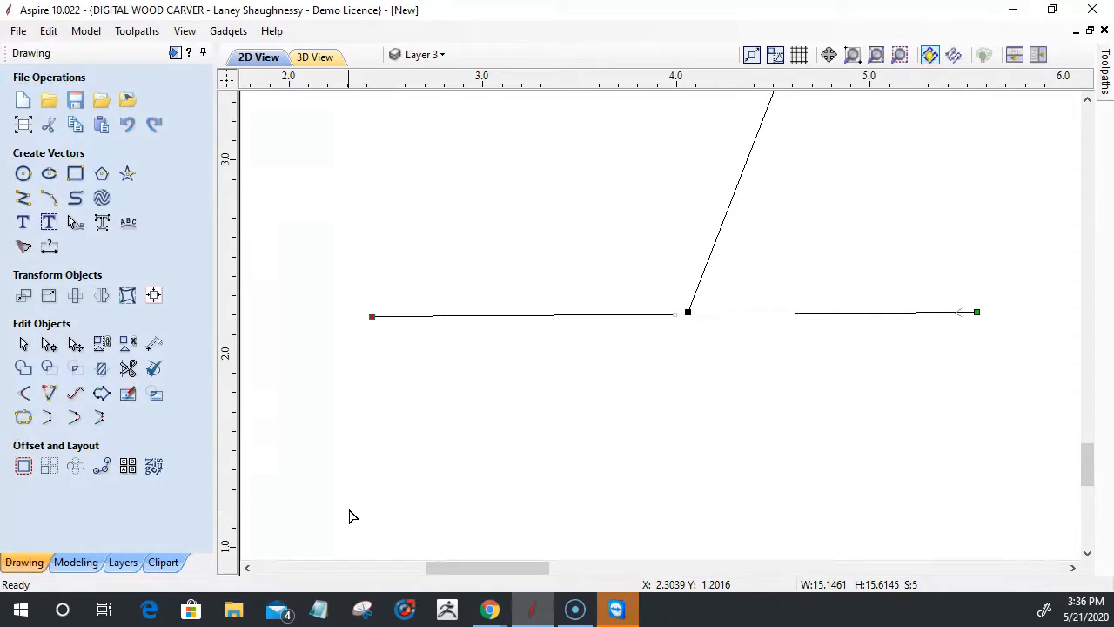
shift+click(975, 313)
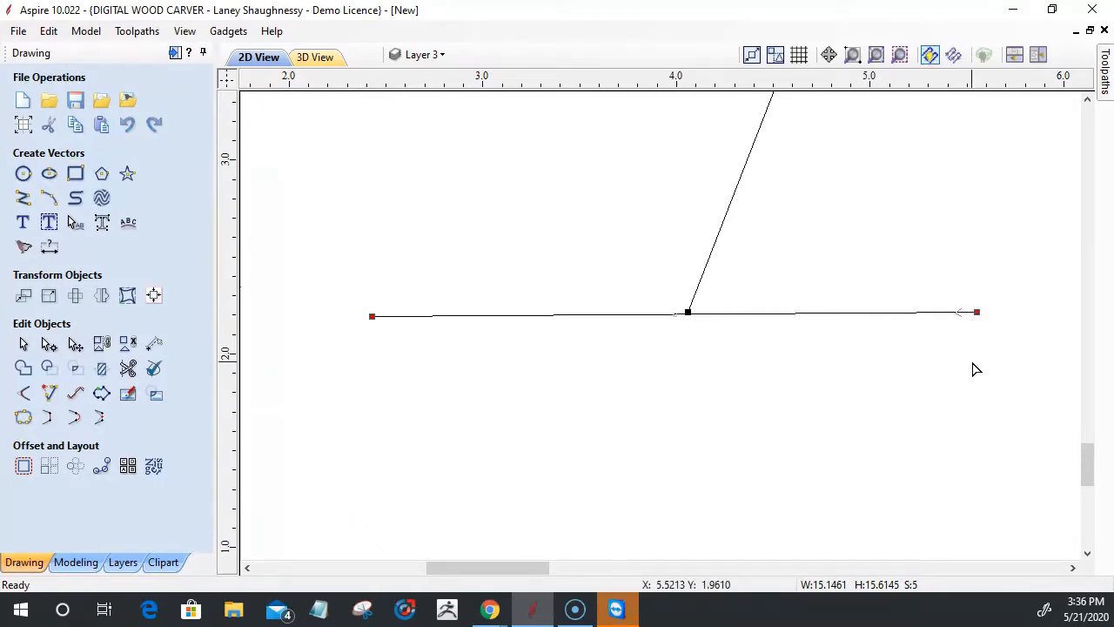
key(y)
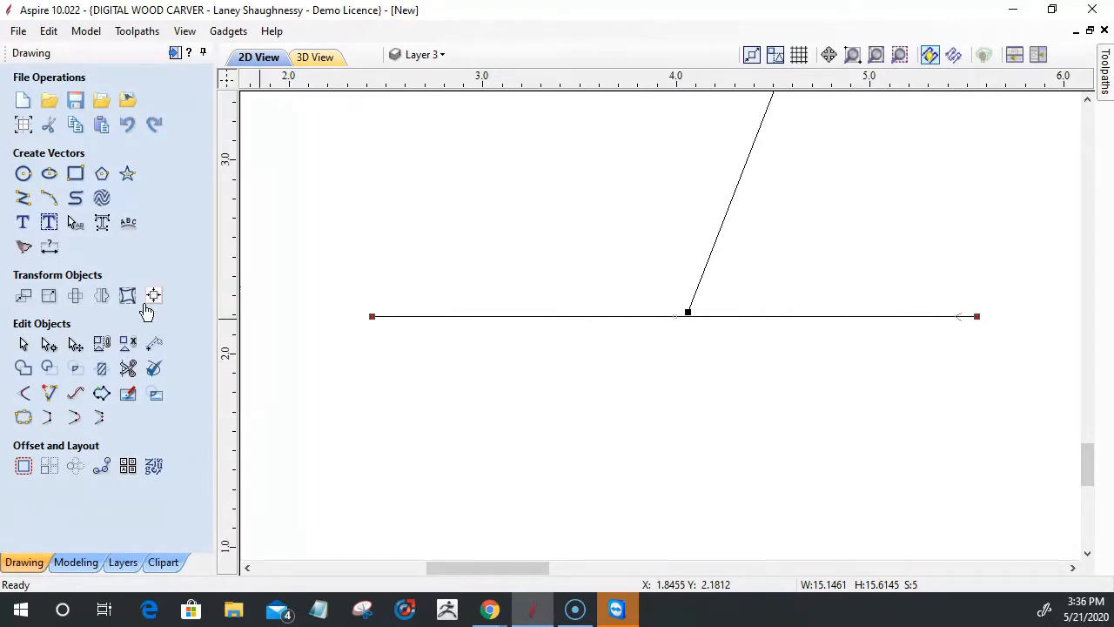
click(678, 331)
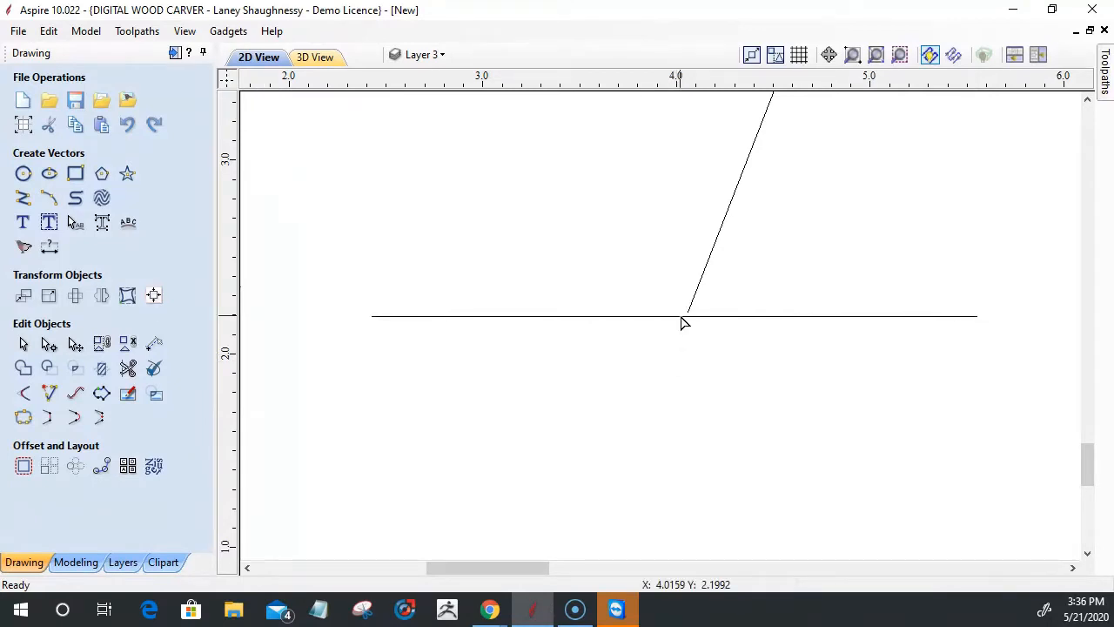
click(594, 316)
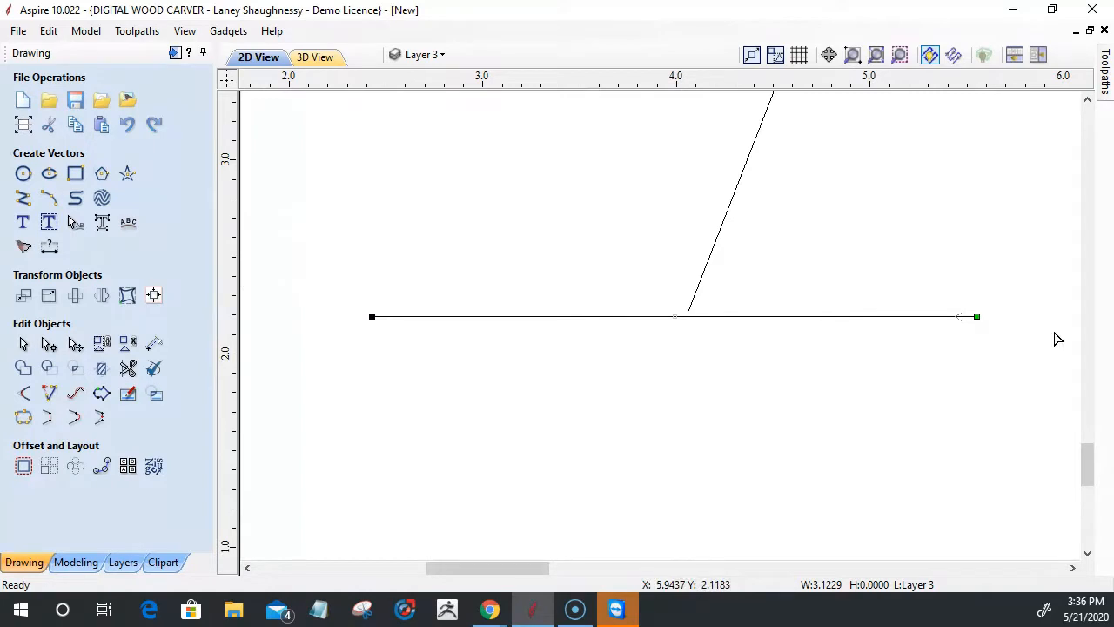
scroll(773, 408, down, 4)
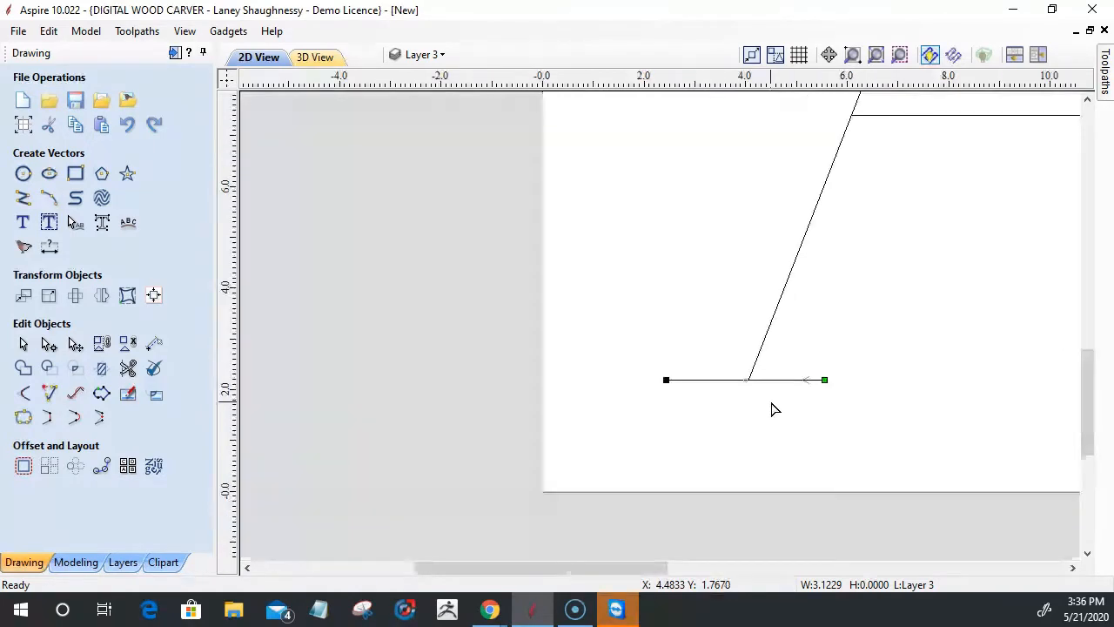
Pull down the middle node of one overlapping curve at the letter's right foot, and delete both of its bent spans.
click(753, 369)
scroll(668, 372, down, 5)
scroll(937, 384, up, 7)
scroll(706, 357, up, 2)
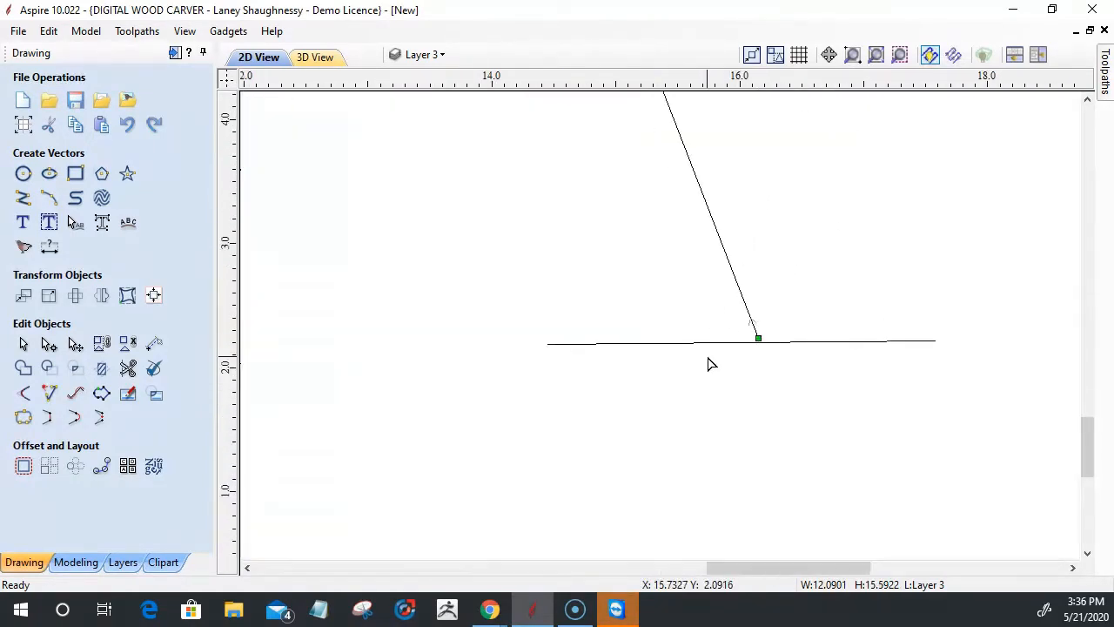
scroll(740, 341, up, 2)
click(746, 332)
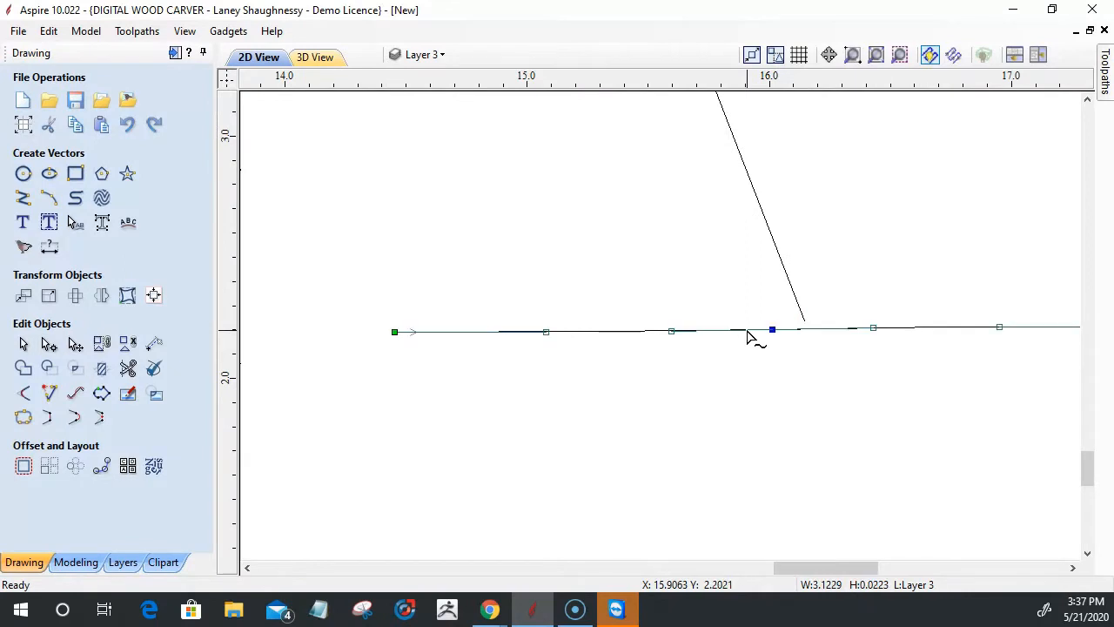
drag(765, 329, 759, 373)
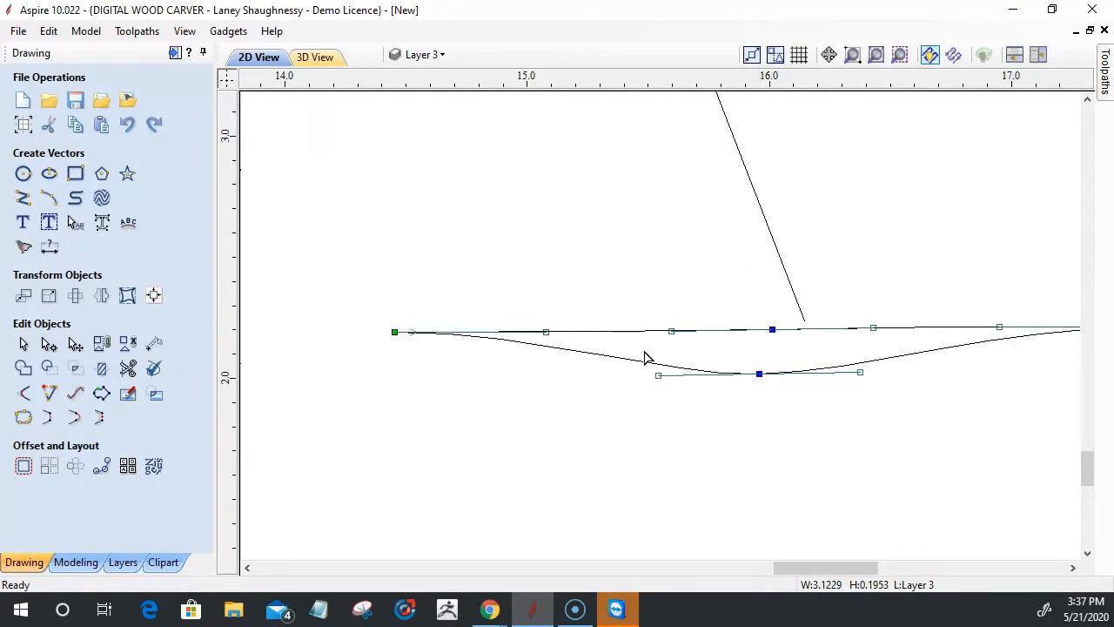
right_click(617, 355)
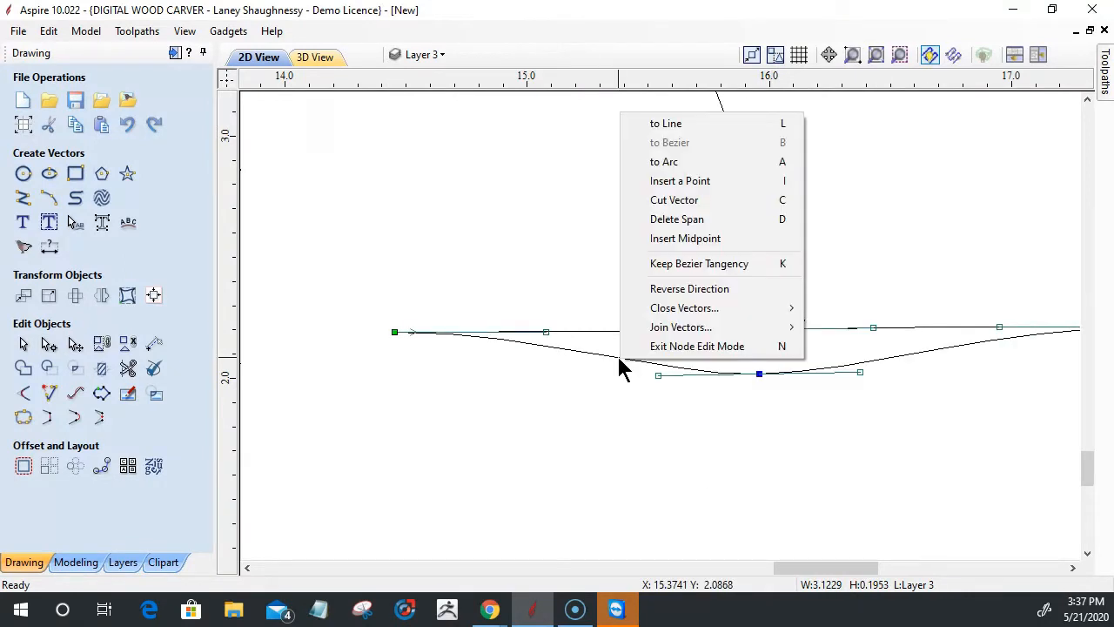
click(655, 223)
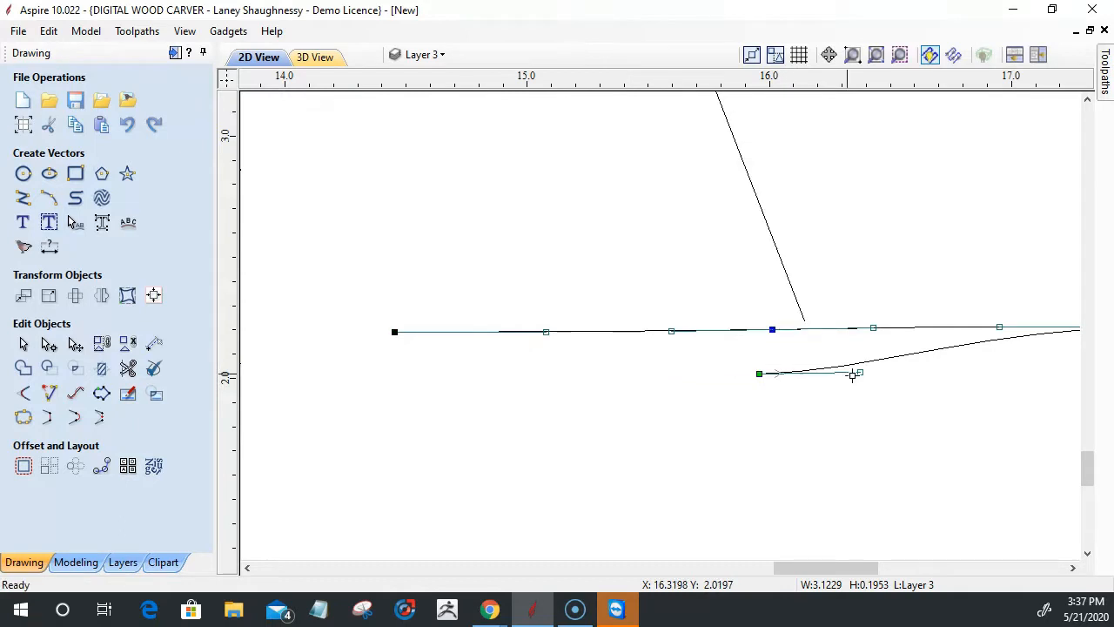
right_click(896, 359)
click(908, 218)
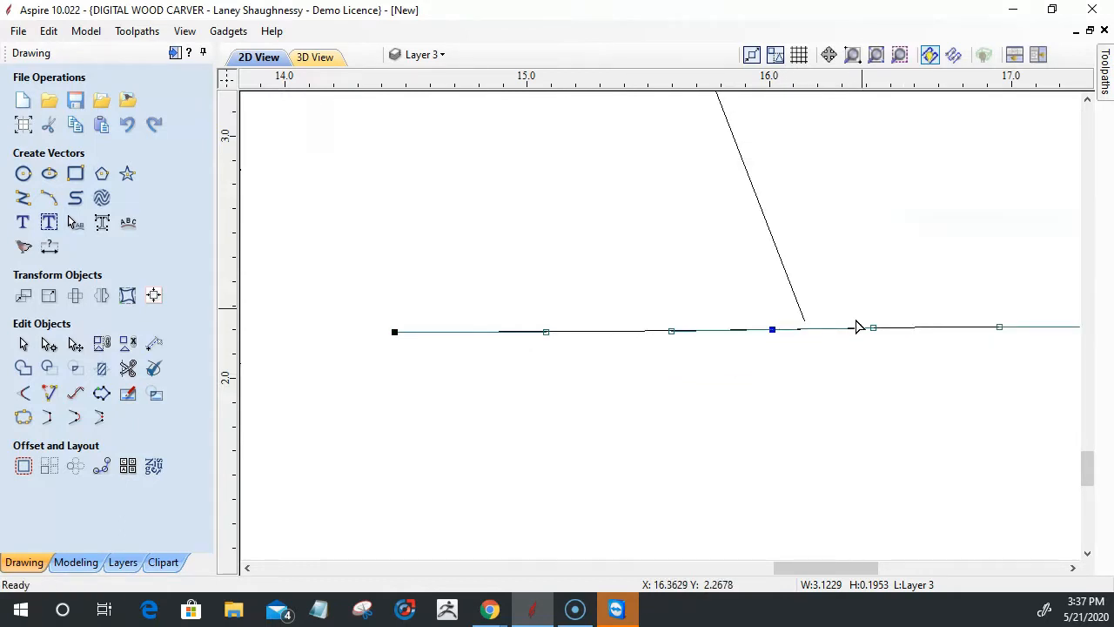
Delete the middle node of the right foot's remaining curve and convert the span to a straight line.
scroll(836, 340, down, 2)
scroll(816, 366, up, 2)
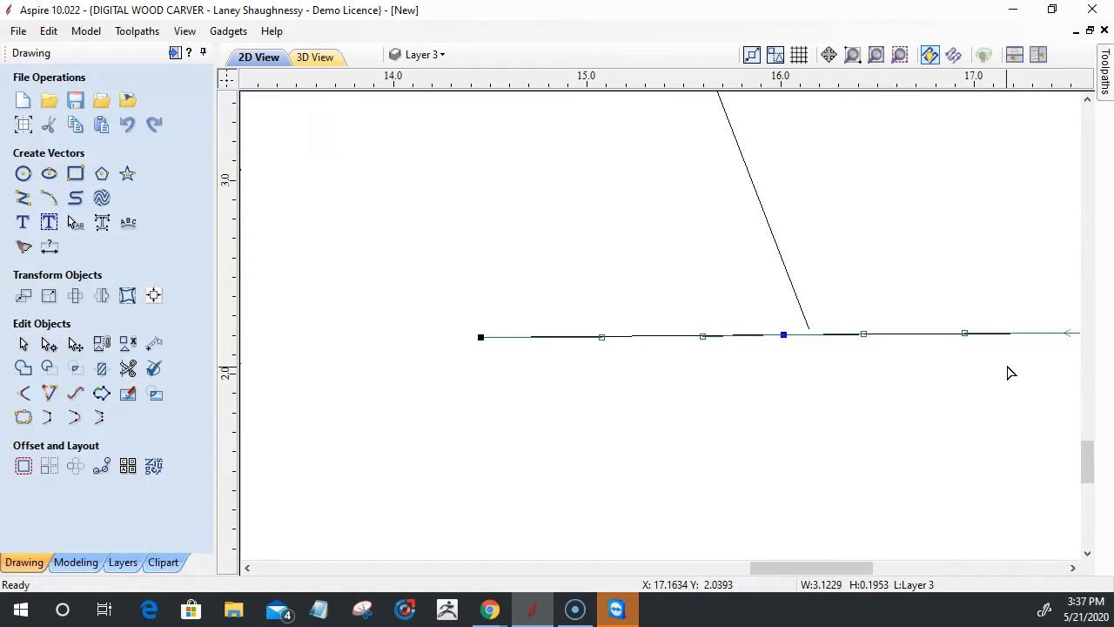
right_click(784, 338)
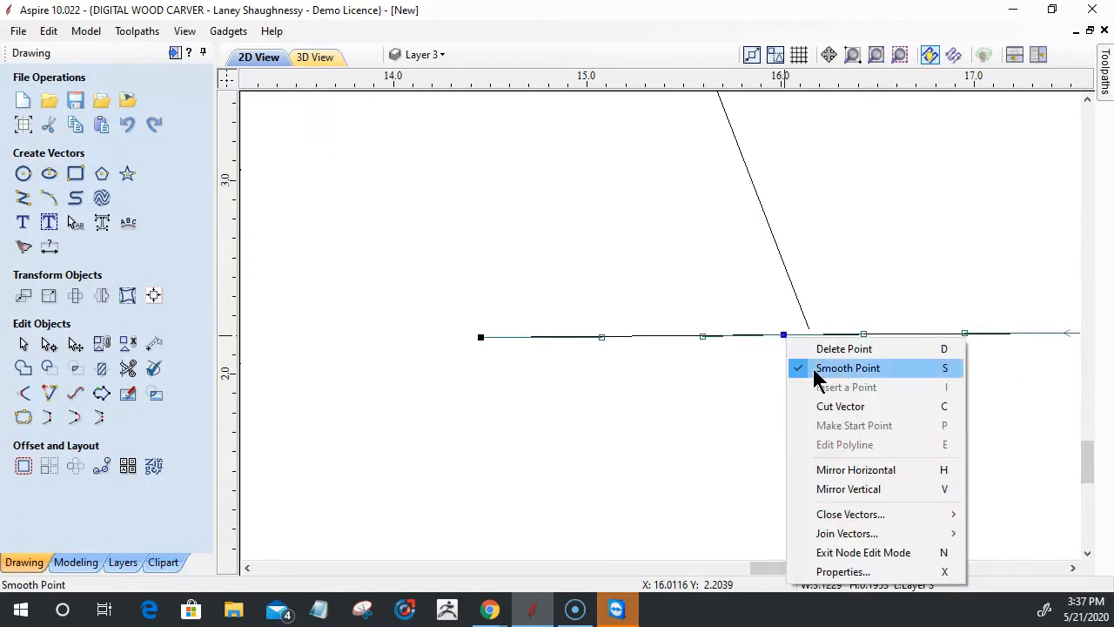
click(822, 349)
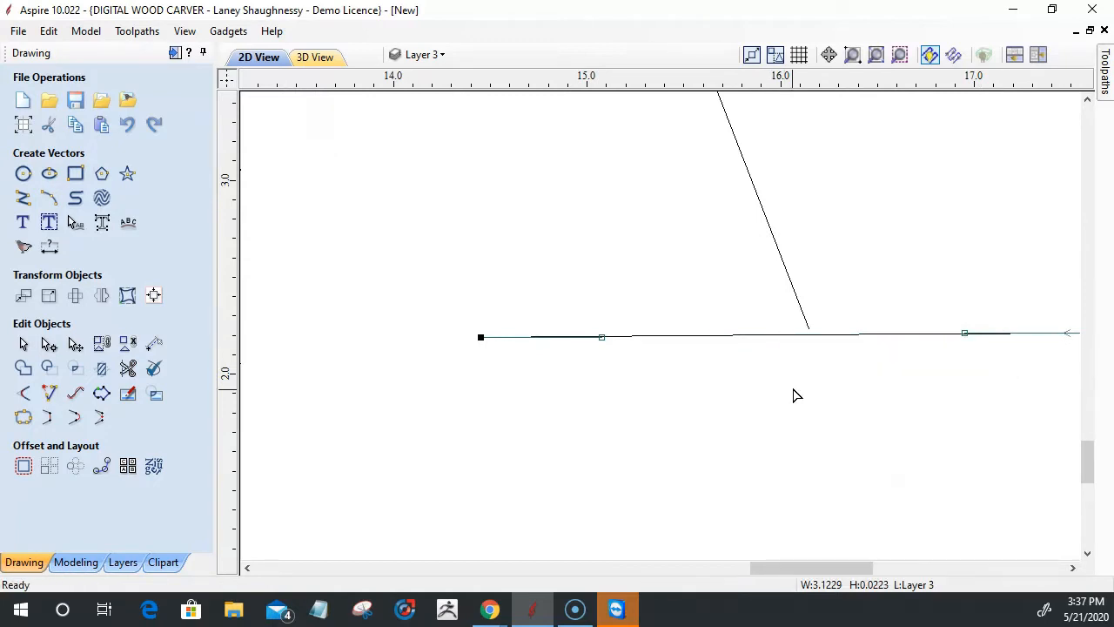
right_click(761, 347)
click(773, 350)
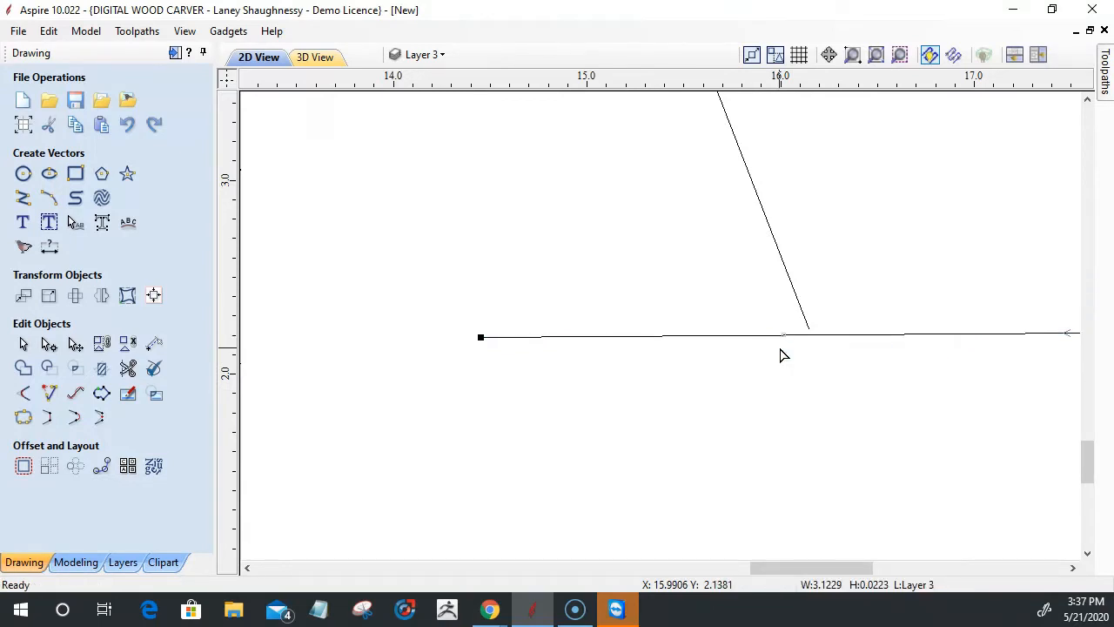
Level the right foot's line by aligning its right end node in Y with its left end node.
scroll(673, 330, down, 2)
click(576, 334)
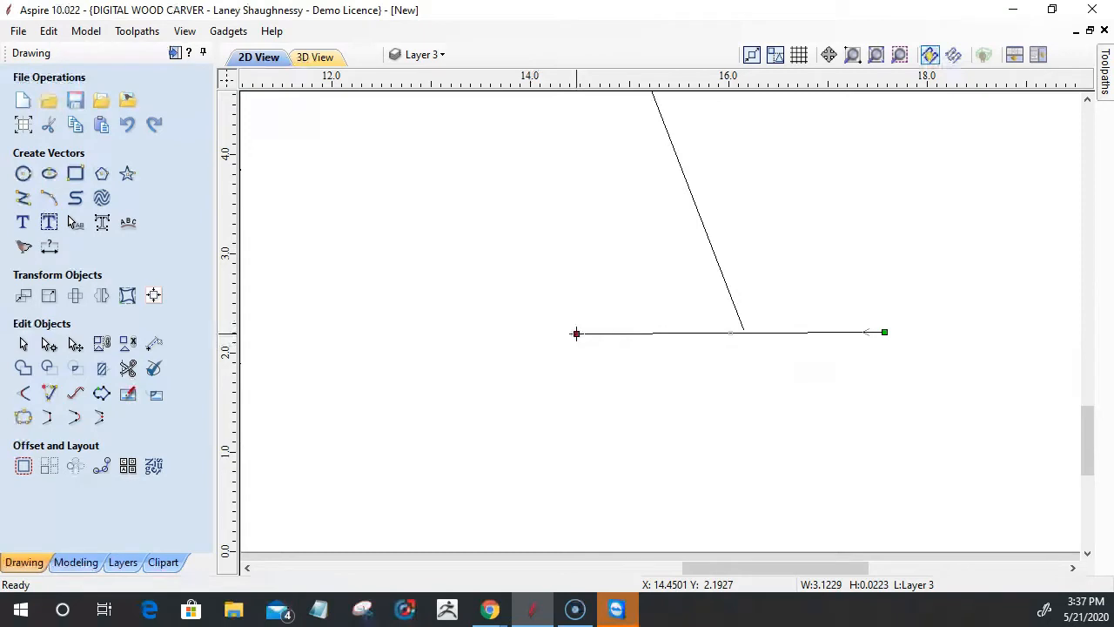
shift+click(885, 333)
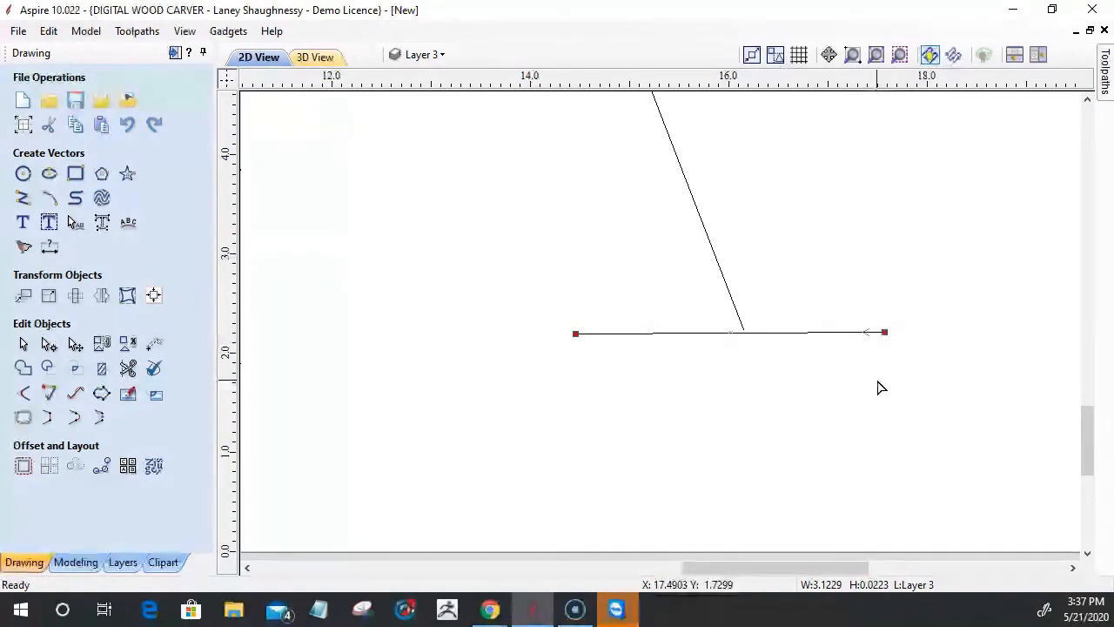
key(y)
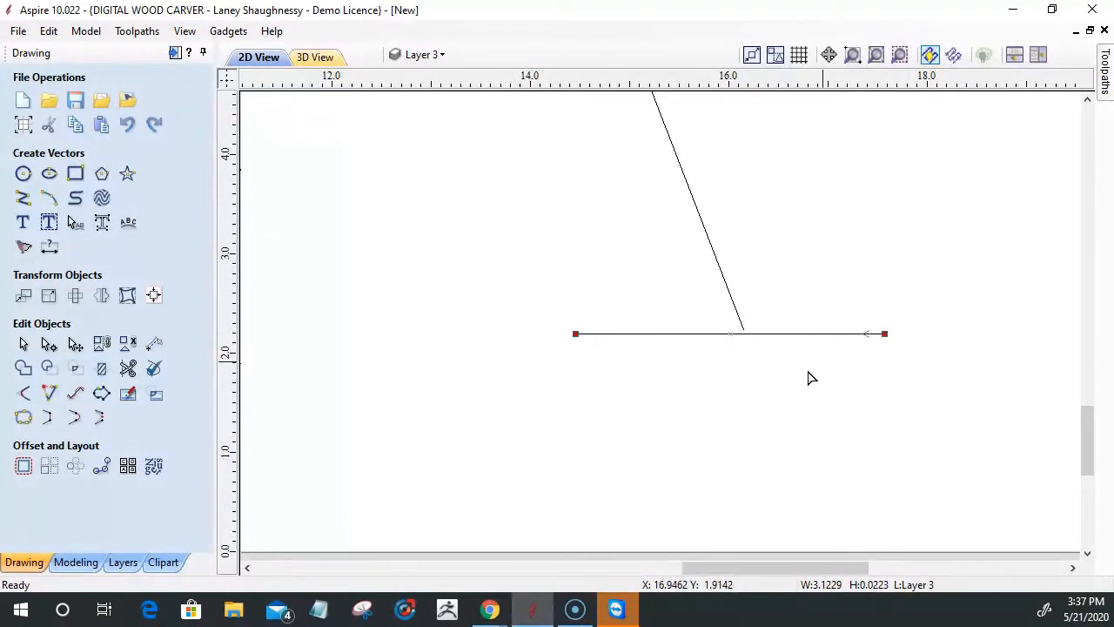
click(704, 375)
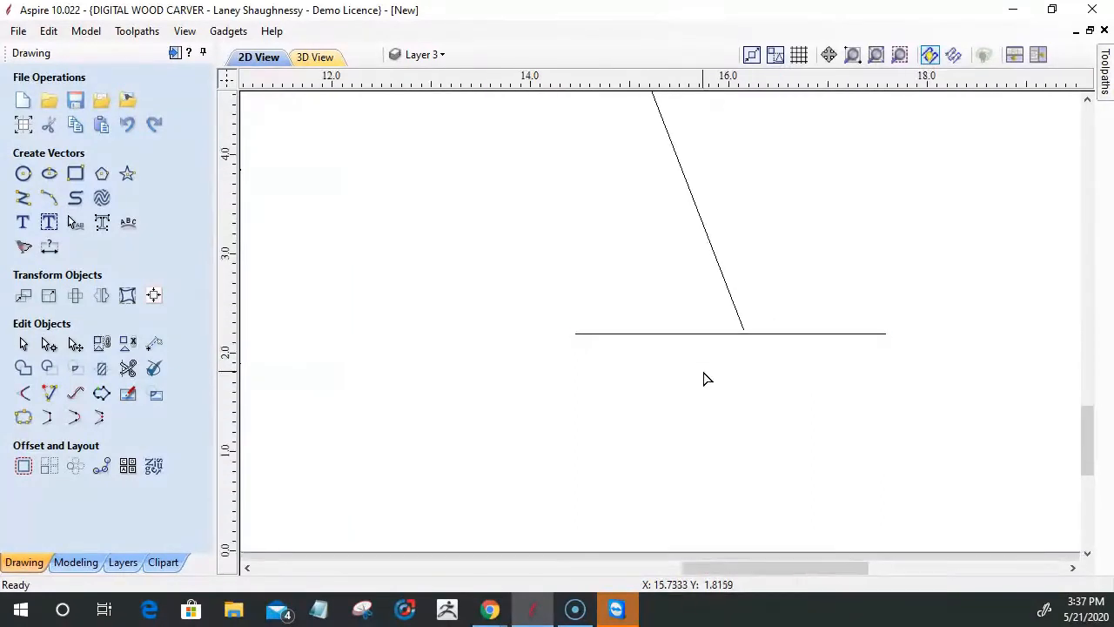
Pull up the middle node of one overlapping line at the letter's top serif, and delete both of its angled spans.
scroll(704, 378, down, 6)
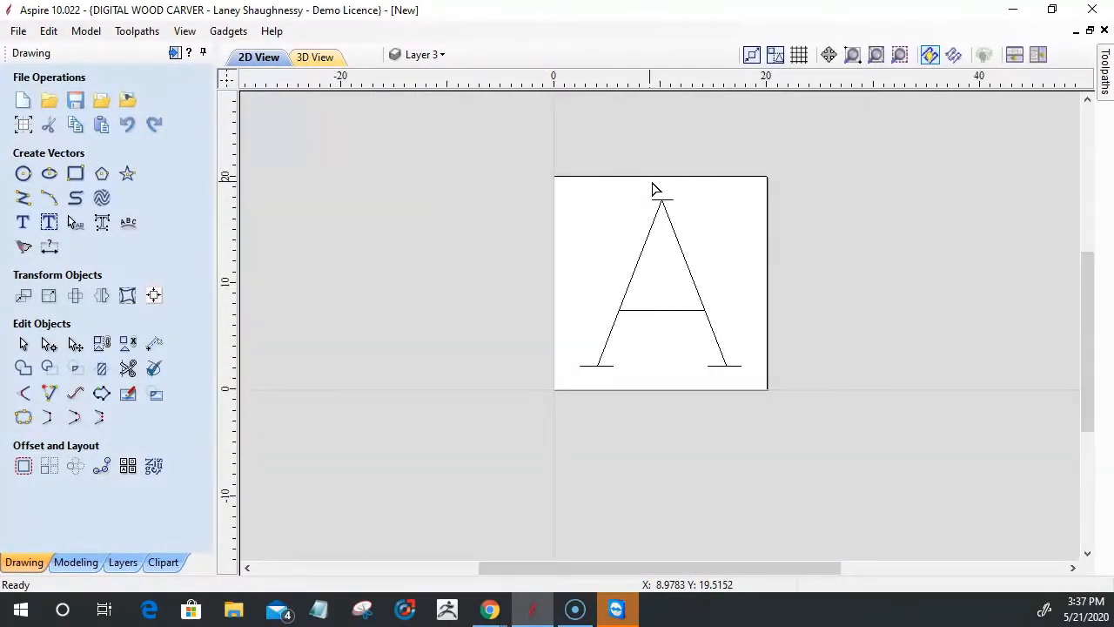
scroll(656, 189, up, 10)
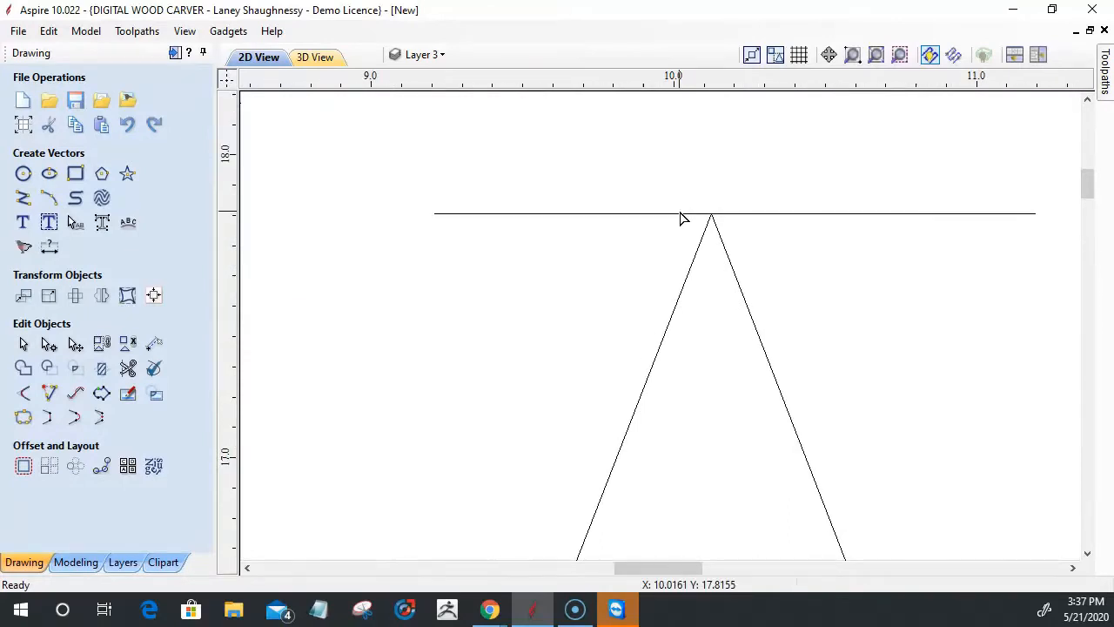
click(684, 216)
scroll(680, 221, up, 1)
scroll(734, 225, down, 2)
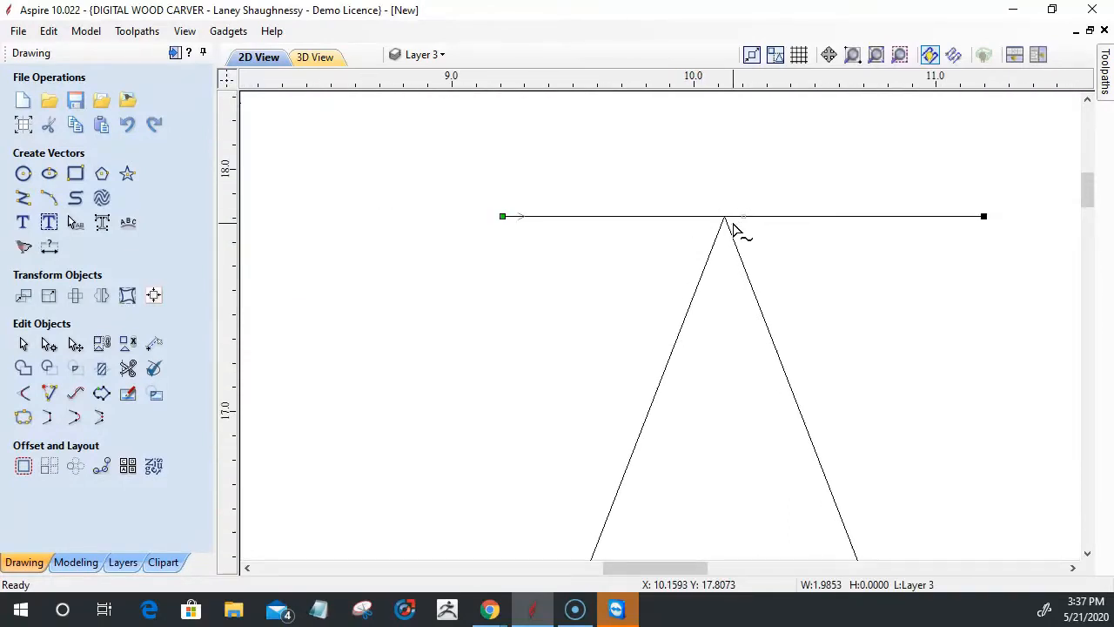
drag(740, 217, 743, 149)
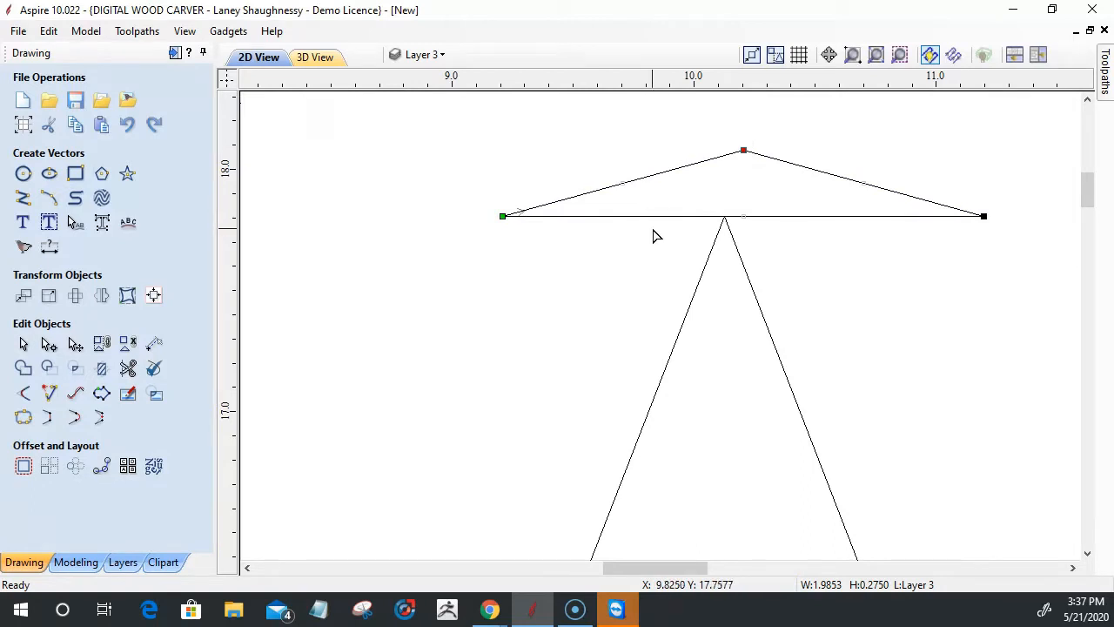
right_click(797, 166)
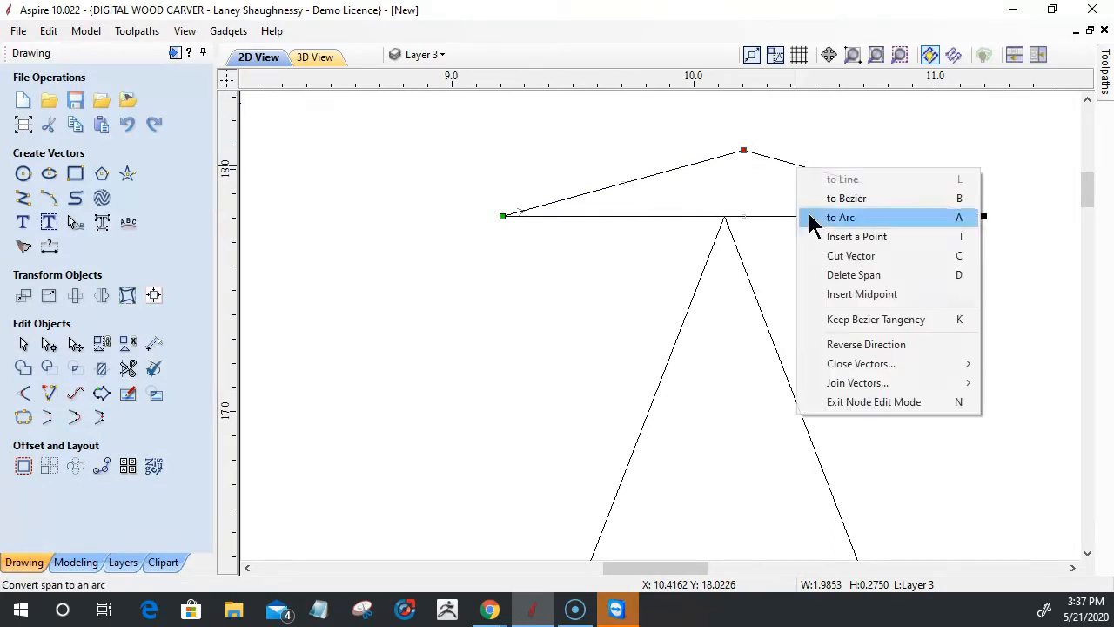
click(818, 274)
right_click(670, 172)
click(689, 274)
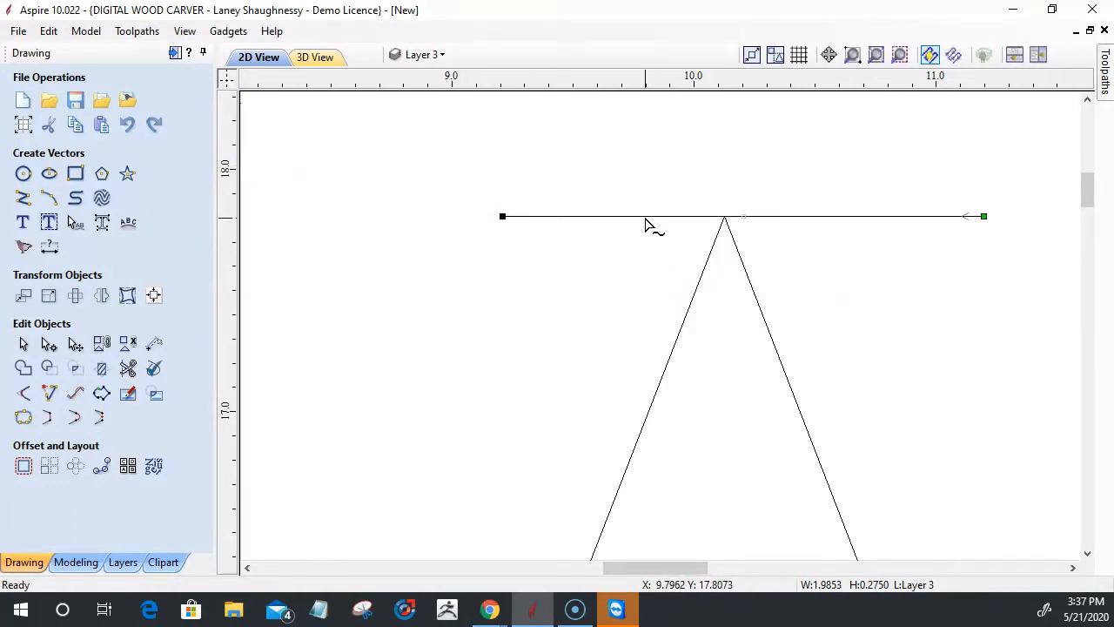
Pull up the top serif's midpoint to test for another duplicate line, undo the move, and delete the leftover midpoint node.
drag(748, 216, 756, 135)
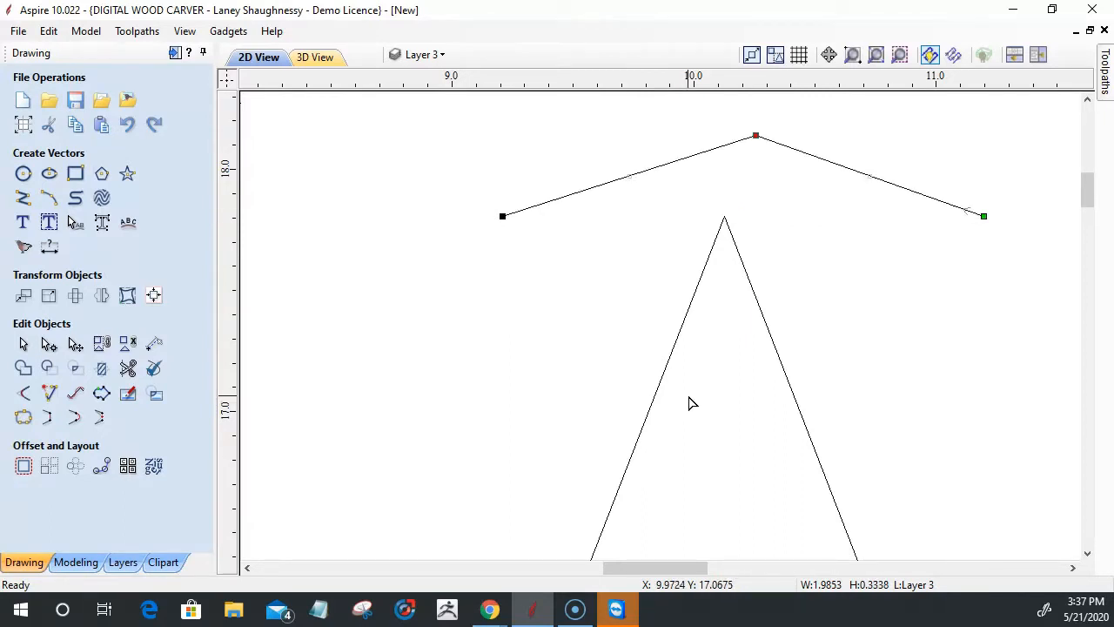
key(ctrl+z)
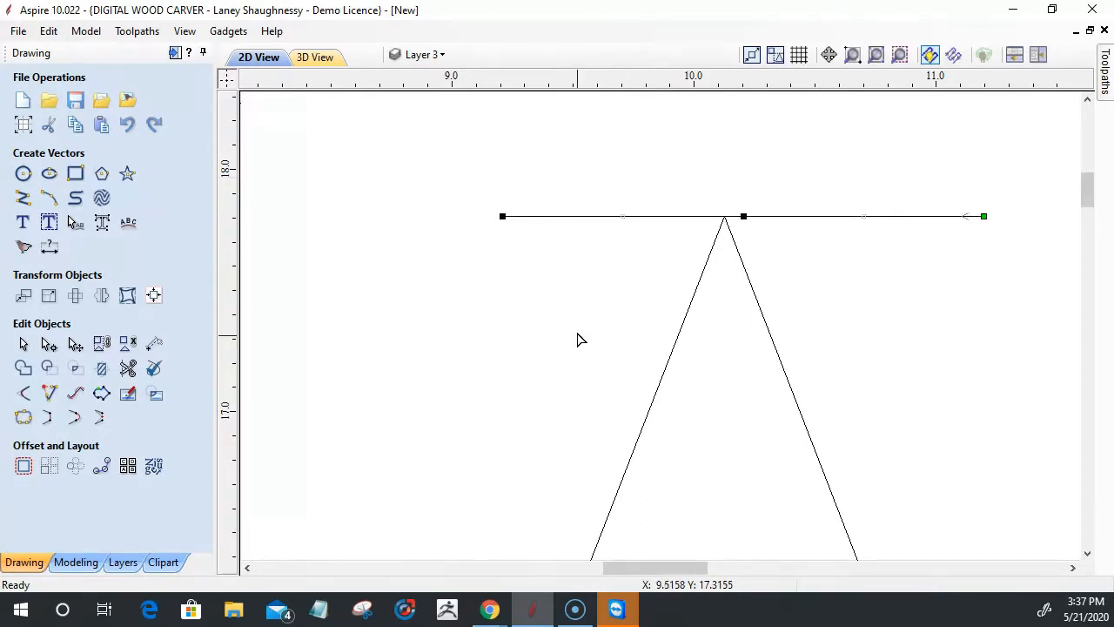
scroll(609, 291, down, 2)
scroll(571, 327, down, 3)
scroll(578, 301, up, 3)
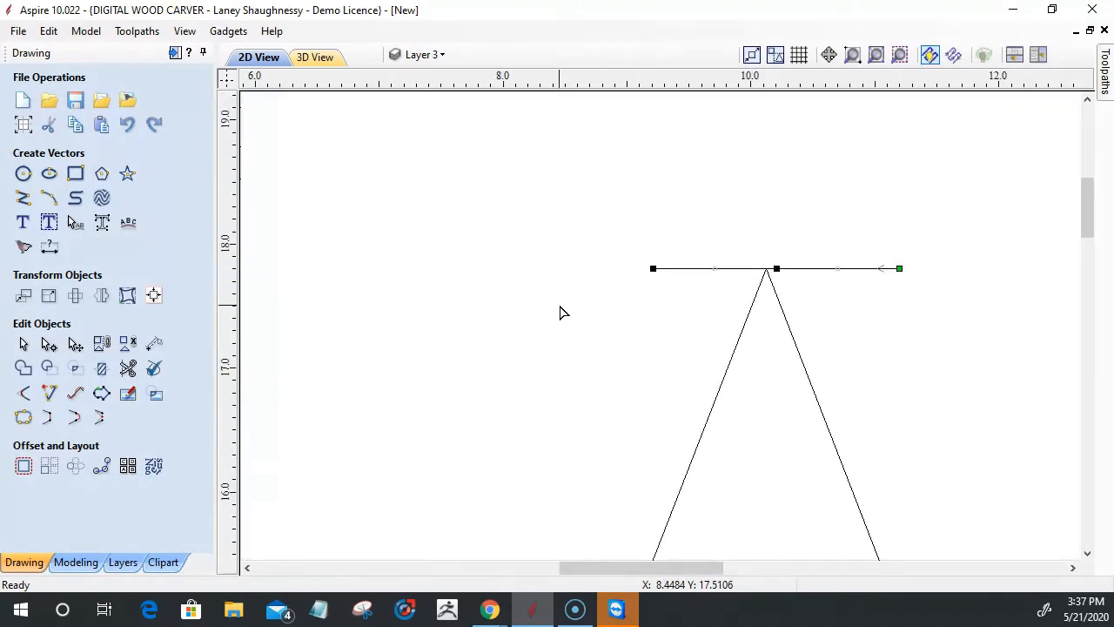
right_click(779, 270)
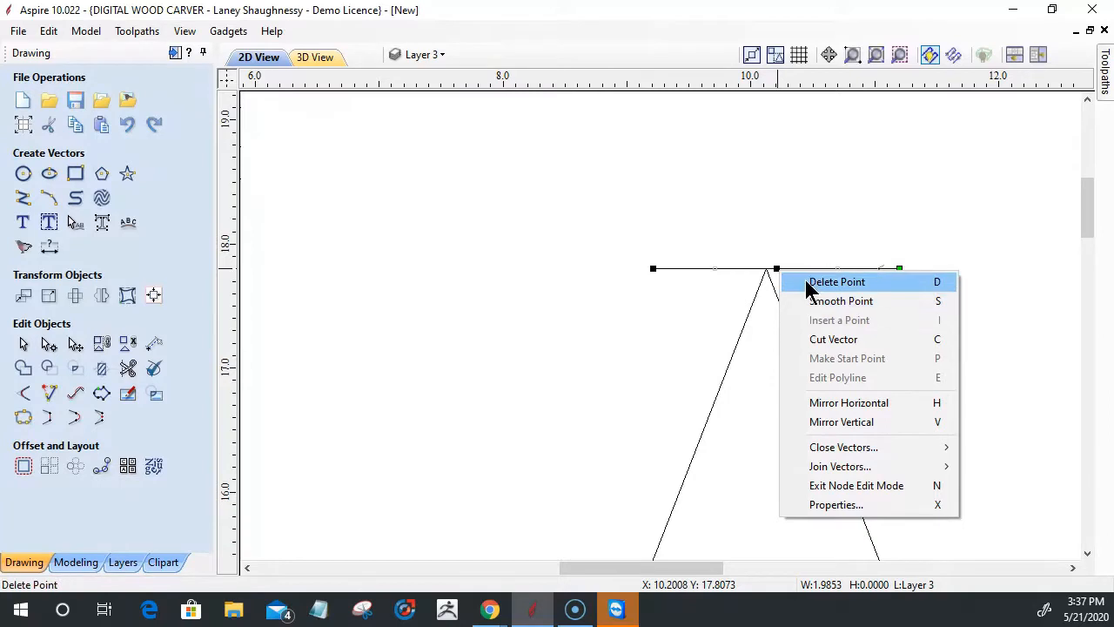
click(809, 282)
Pull down the middle node of one overlapping crossbar line, and delete both of its bent spans.
scroll(687, 291, down, 2)
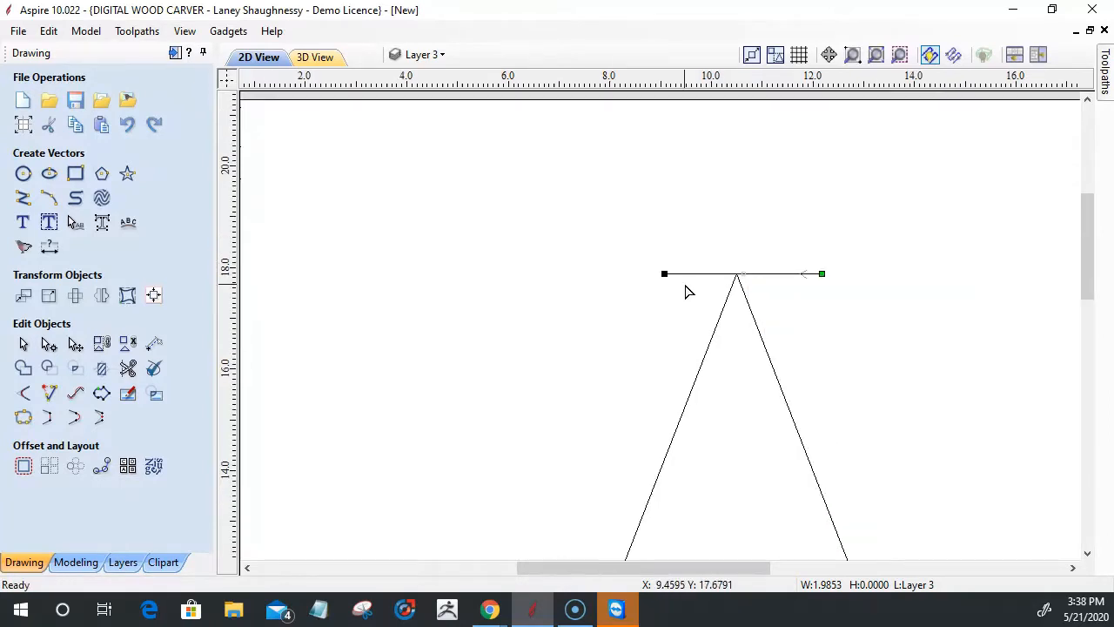
scroll(678, 275, down, 4)
scroll(626, 344, up, 1)
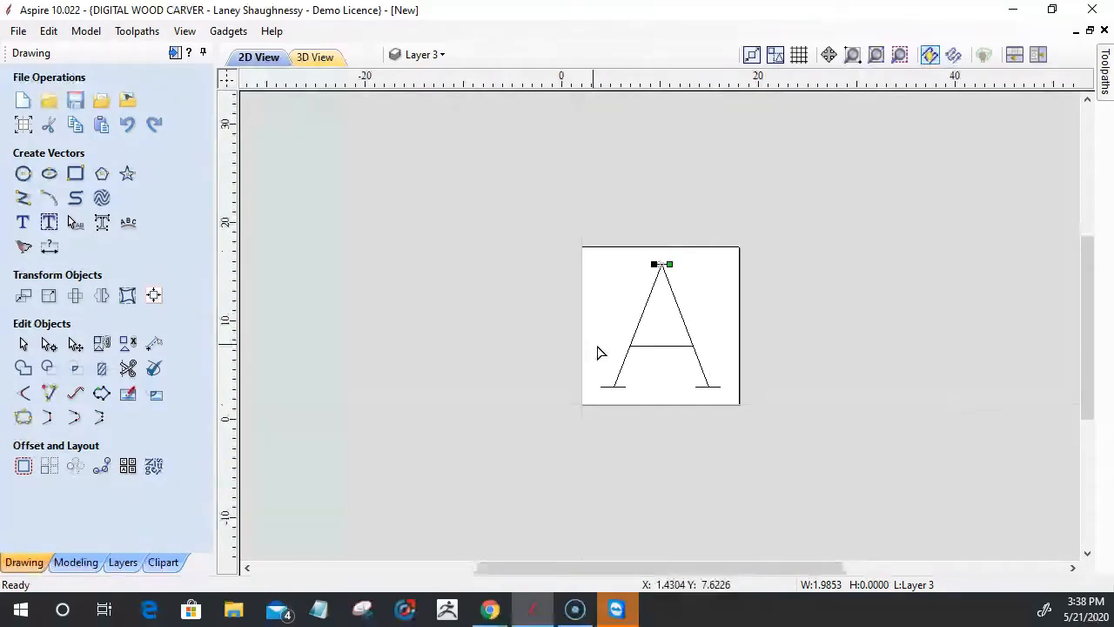
scroll(599, 352, up, 1)
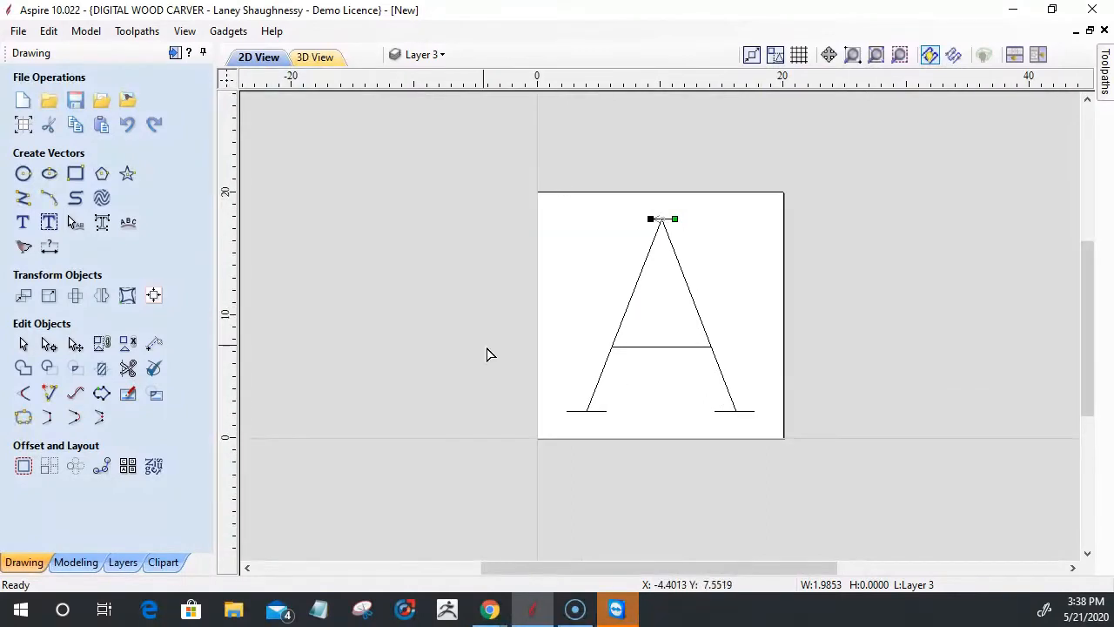
scroll(522, 358, up, 1)
click(674, 340)
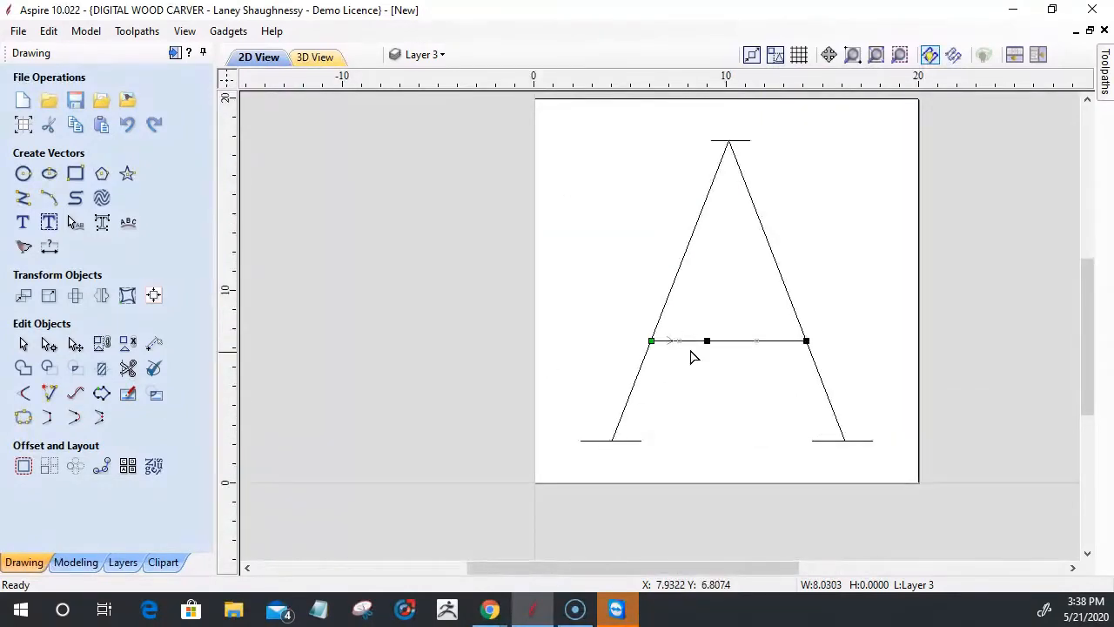
drag(708, 342, 707, 383)
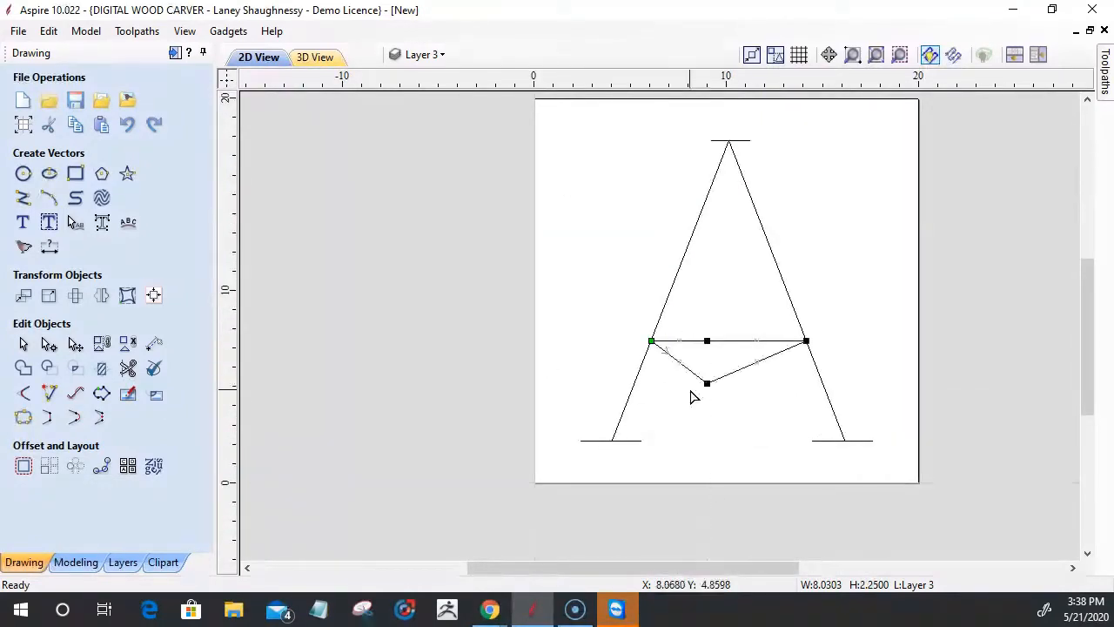
scroll(691, 394, up, 2)
right_click(698, 350)
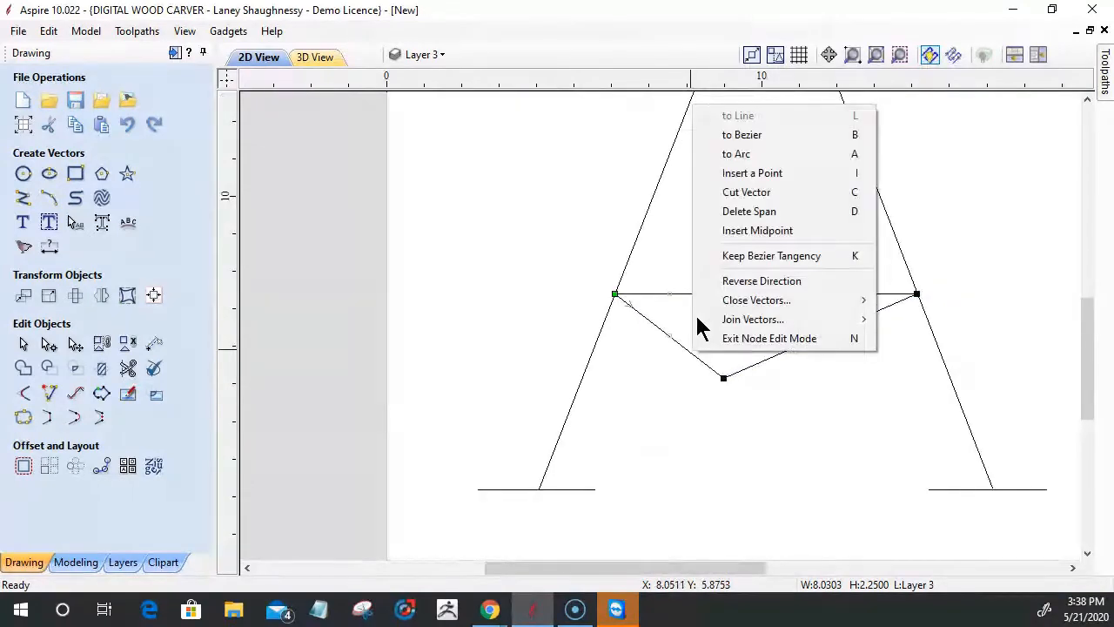
click(727, 218)
right_click(801, 348)
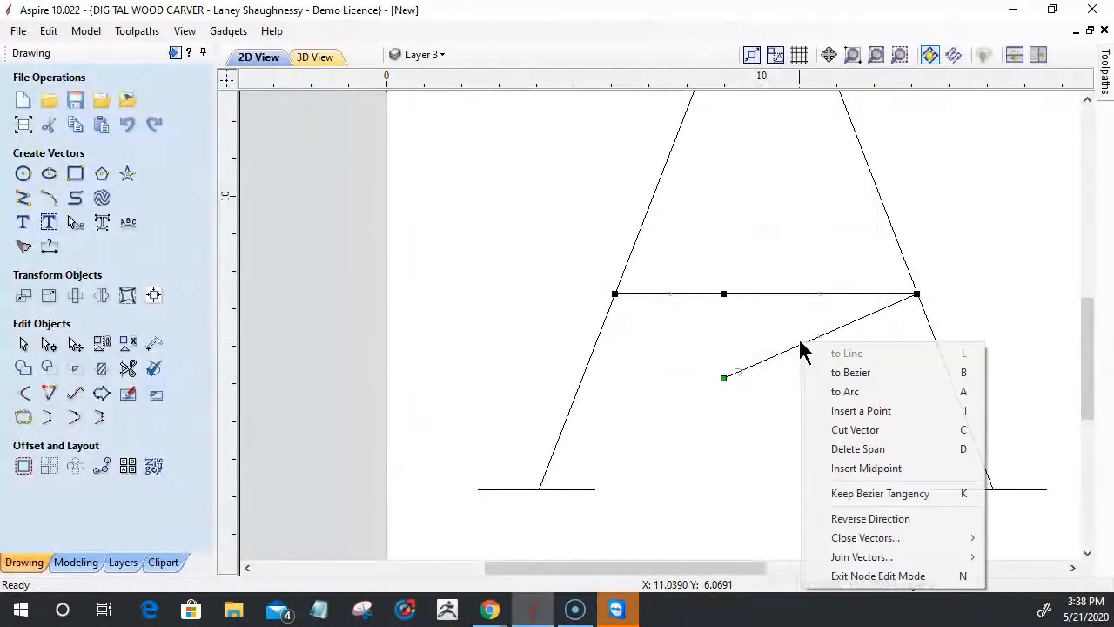
click(822, 448)
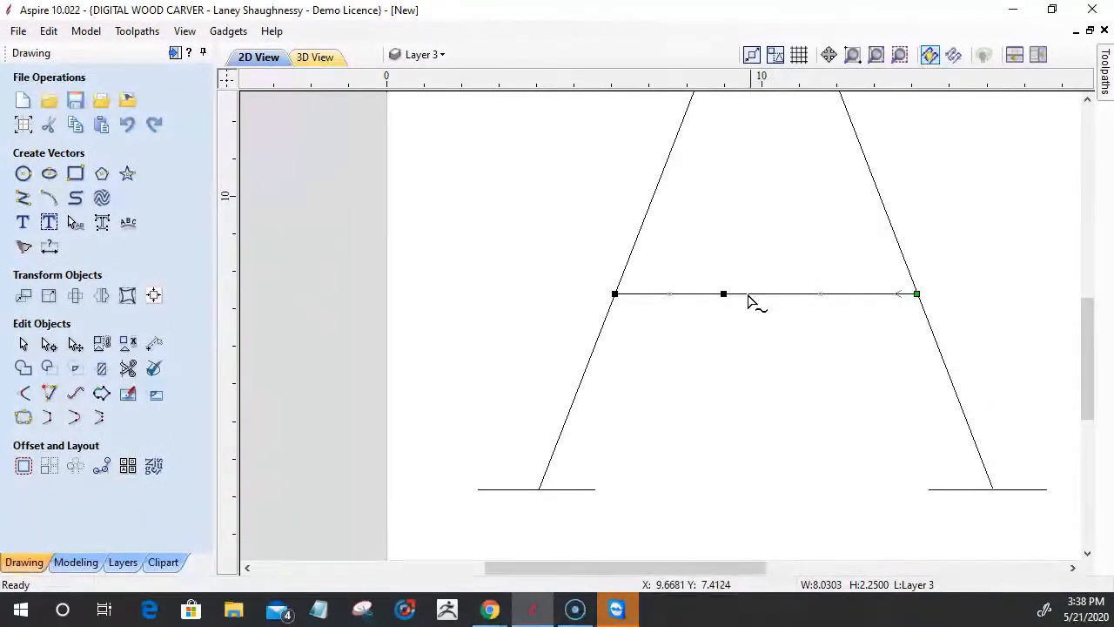
Delete the remaining crossbar line's middle node, and test for another duplicate by pulling its midpoint down and undoing the move.
right_click(724, 295)
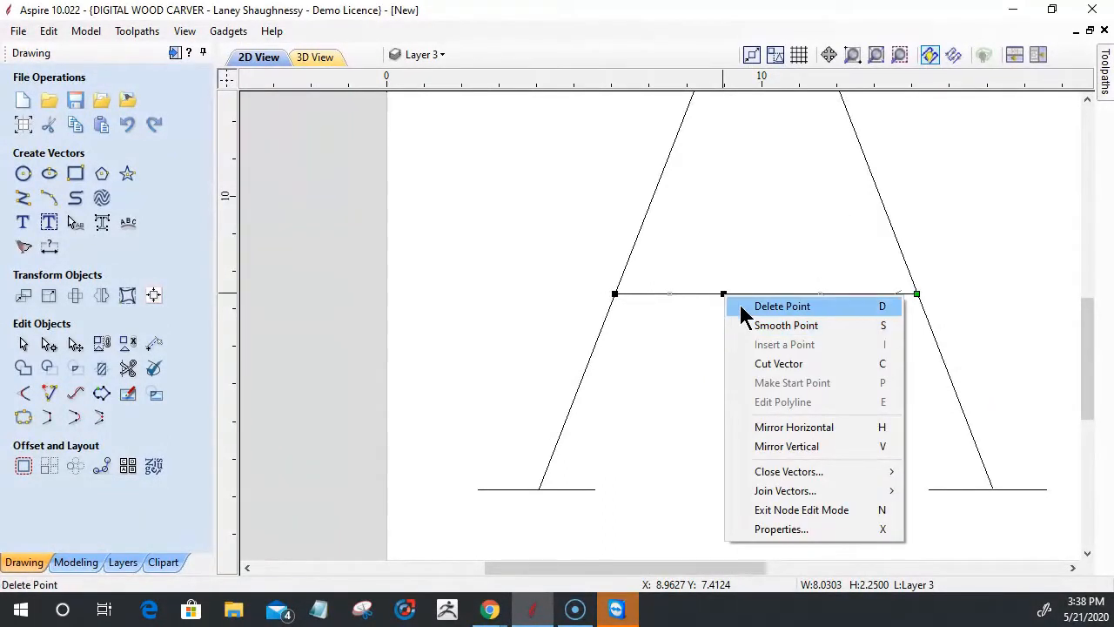
click(745, 310)
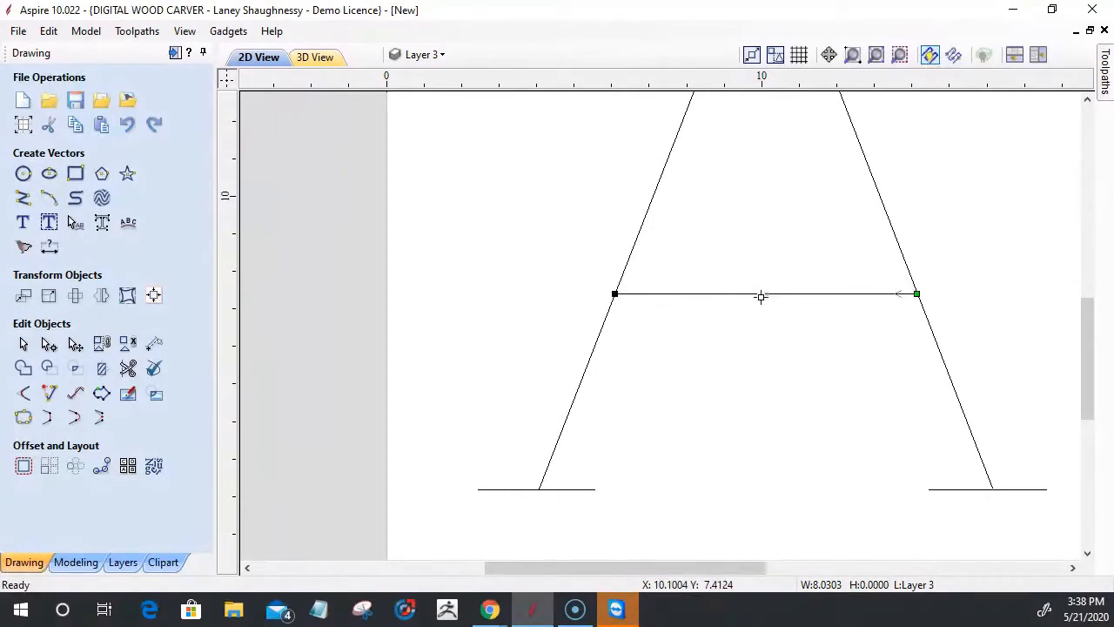
key(p)
drag(766, 297, 765, 342)
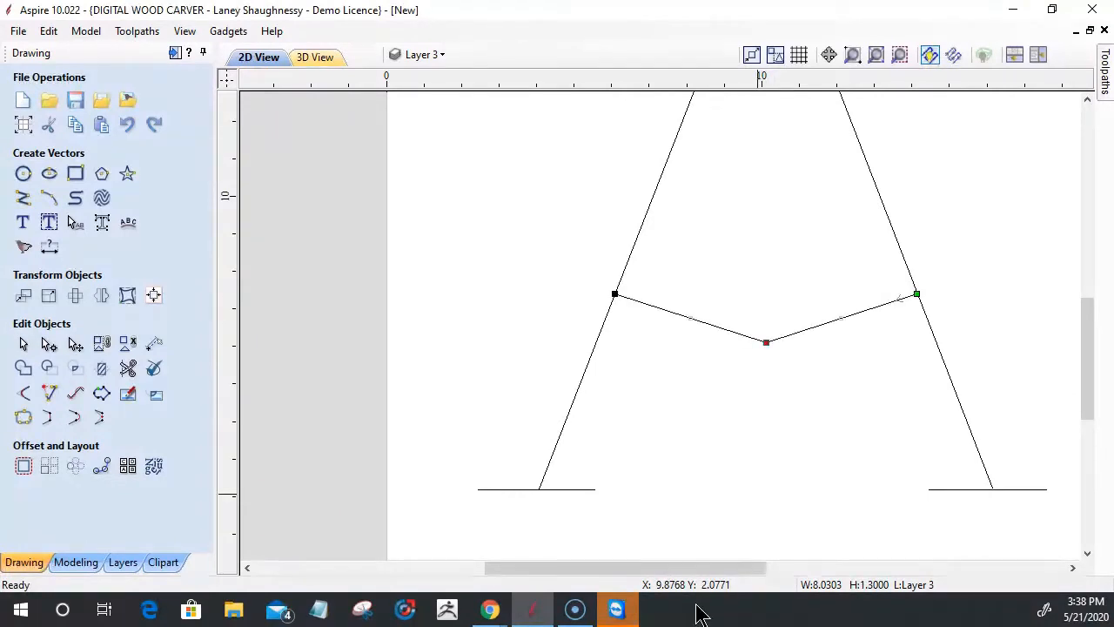
key(ctrl+z)
Pull one overlapping node at the left leg's foot up and outward, and delete both bent spans of the duplicate leg line.
scroll(844, 331, down, 5)
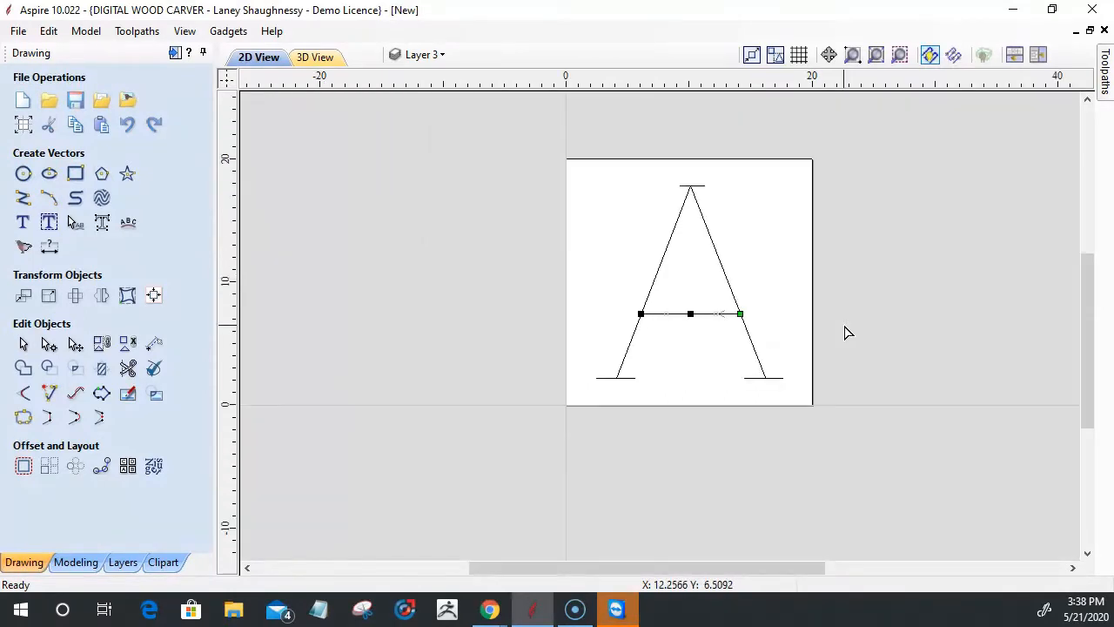
click(620, 366)
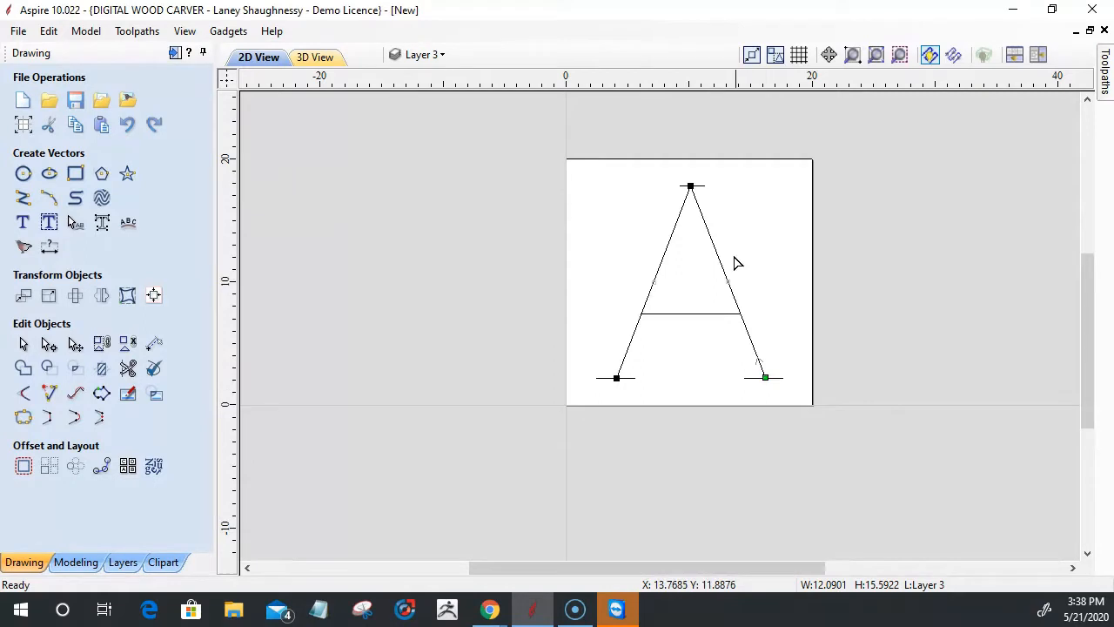
scroll(598, 356, up, 3)
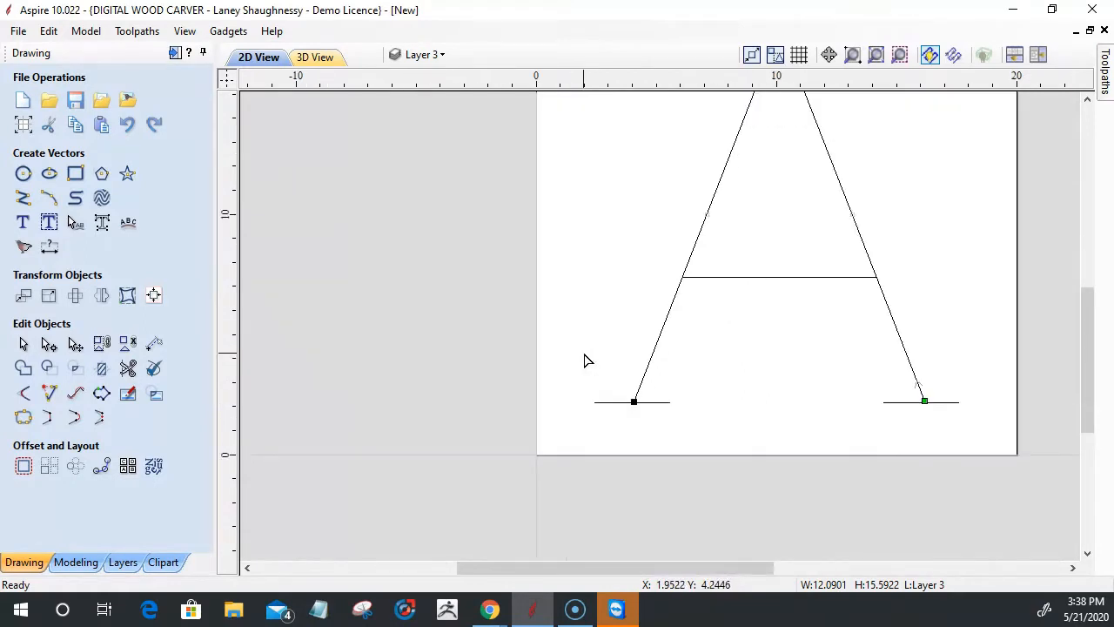
drag(634, 401, 656, 196)
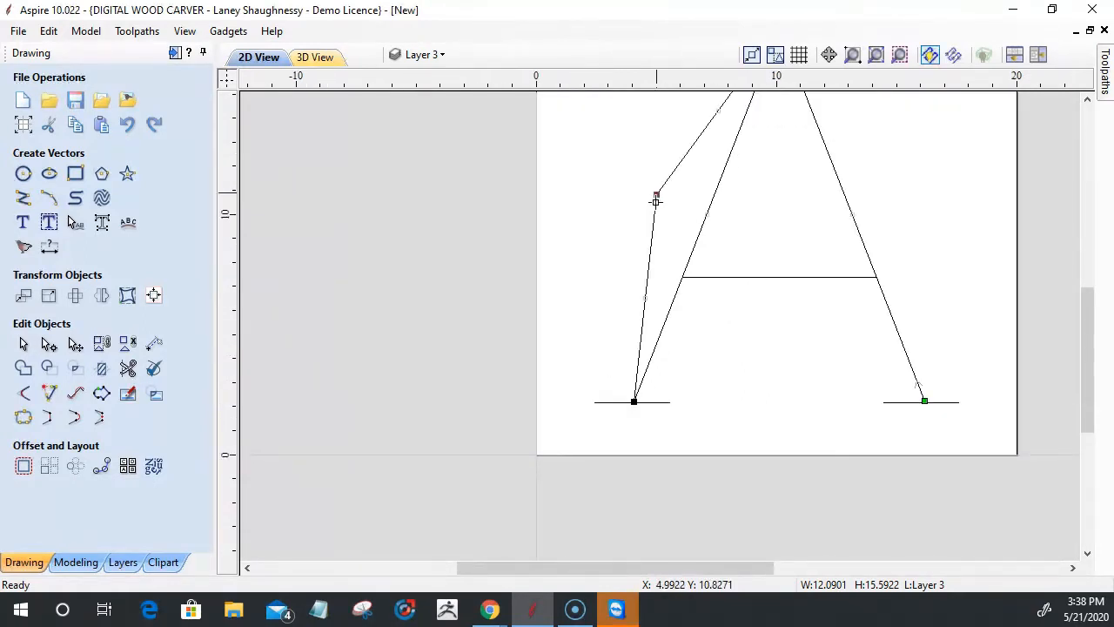
scroll(568, 450, down, 3)
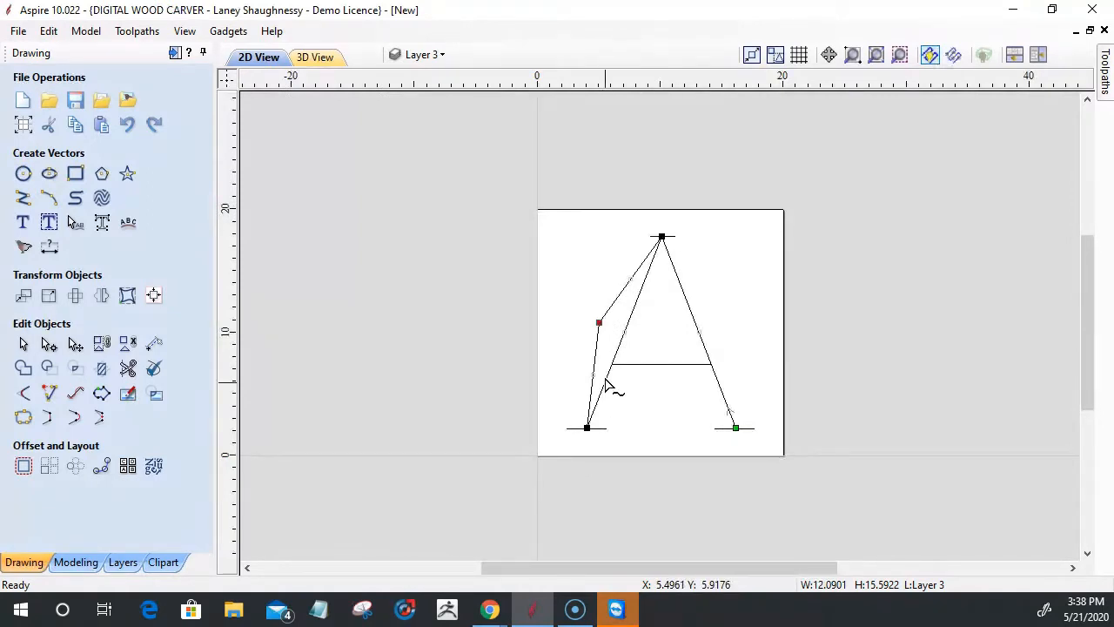
right_click(612, 301)
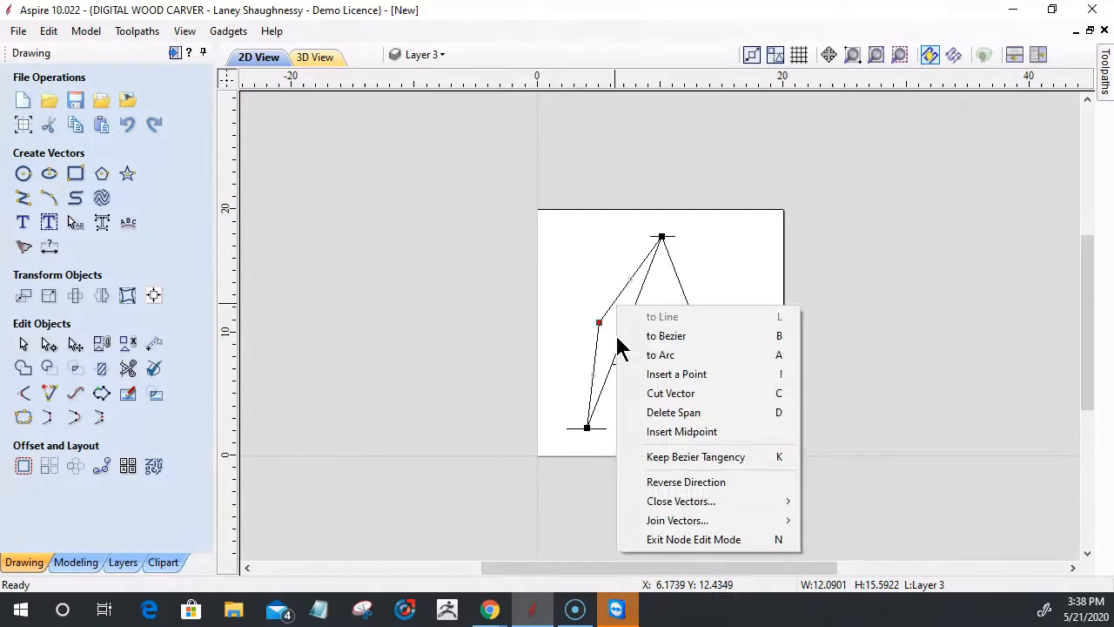
click(641, 412)
right_click(601, 388)
click(640, 227)
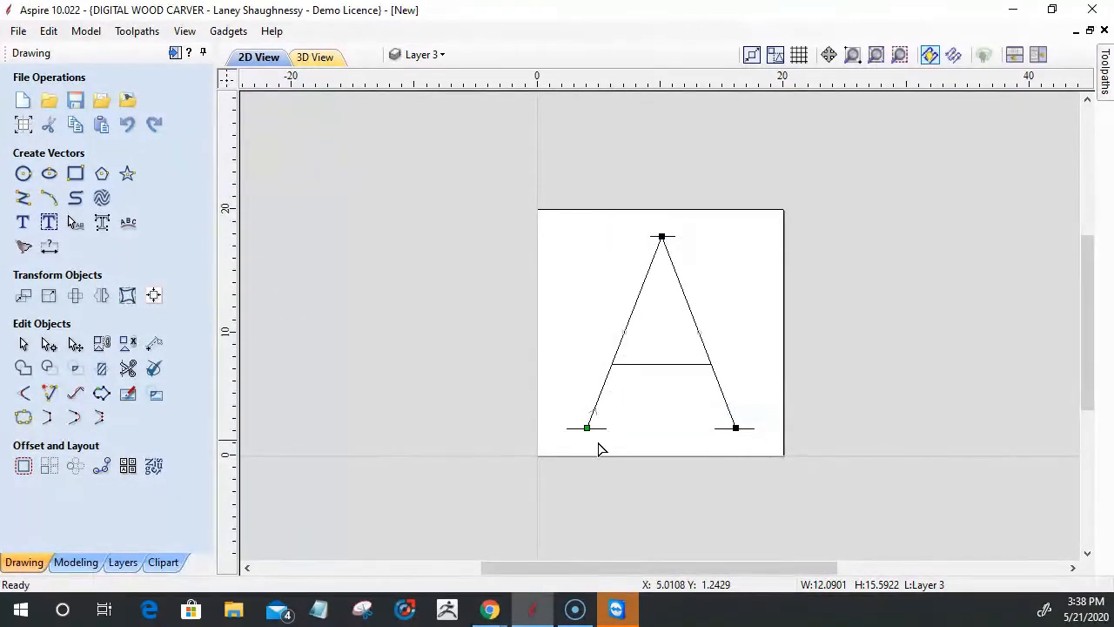
Test the left leg for another duplicate line by pulling its midpoint outward, and undo the move.
drag(617, 355, 537, 309)
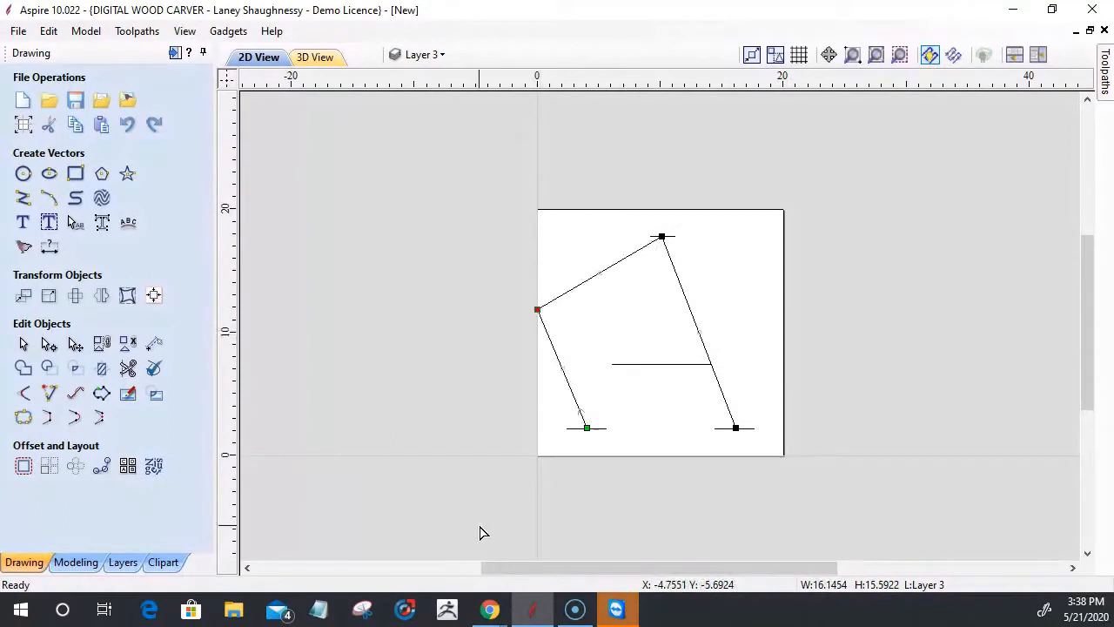
key(ctrl+z)
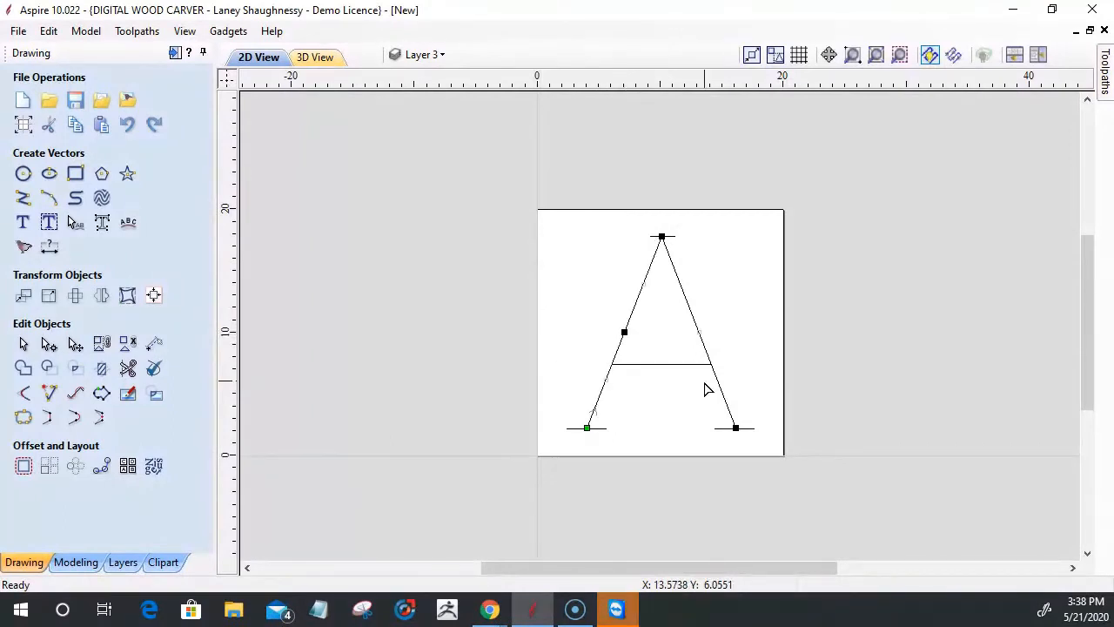
Pull the midpoint of one overlapping right leg line outward, and delete both of its bent spans.
drag(697, 328, 722, 312)
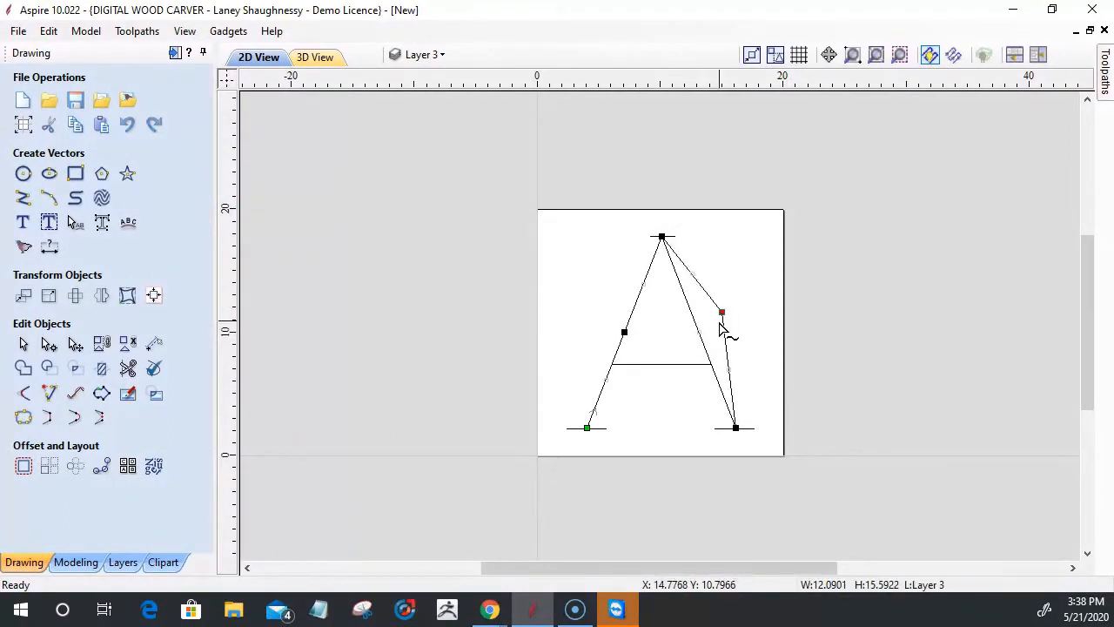
right_click(727, 364)
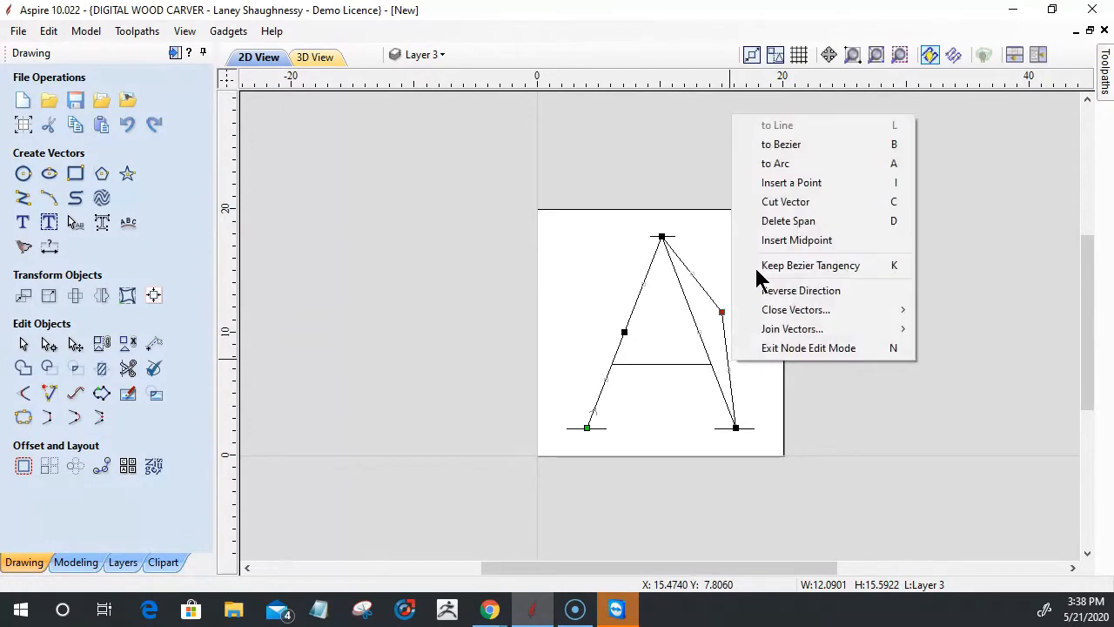
click(761, 221)
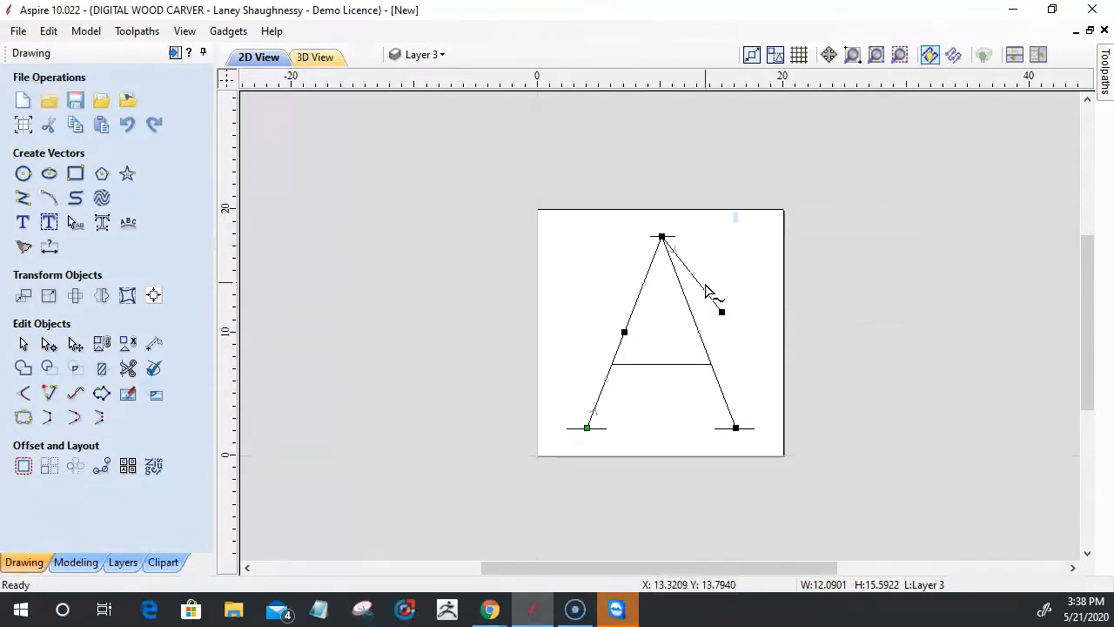
right_click(707, 290)
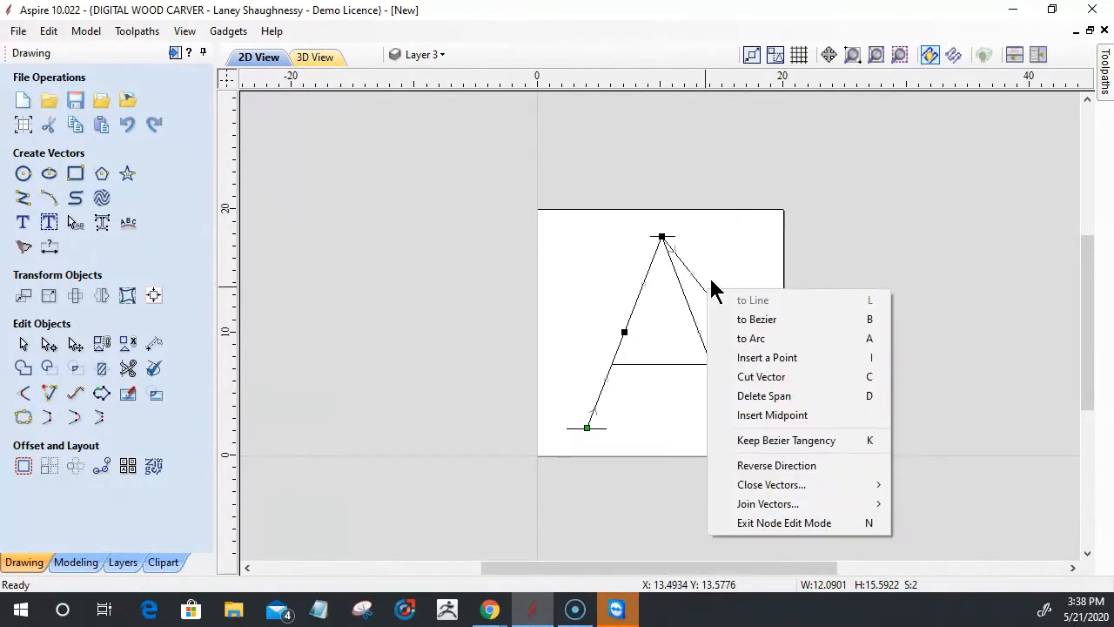
click(739, 386)
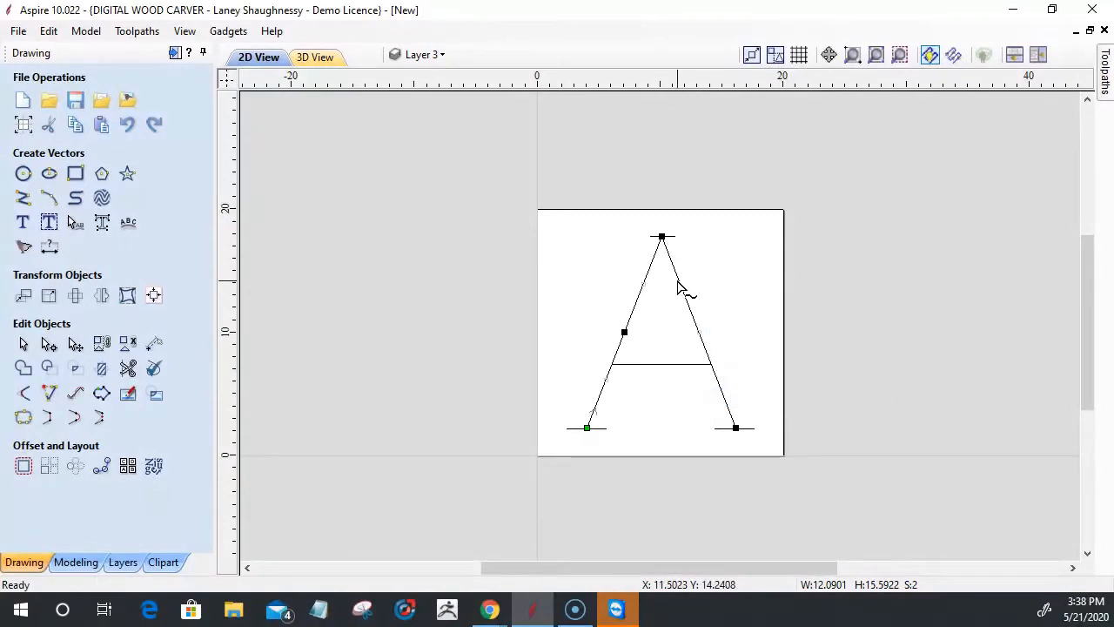
Reselect the legs, test the right leg for another duplicate line by pulling its midpoint outward, and undo the move.
click(673, 350)
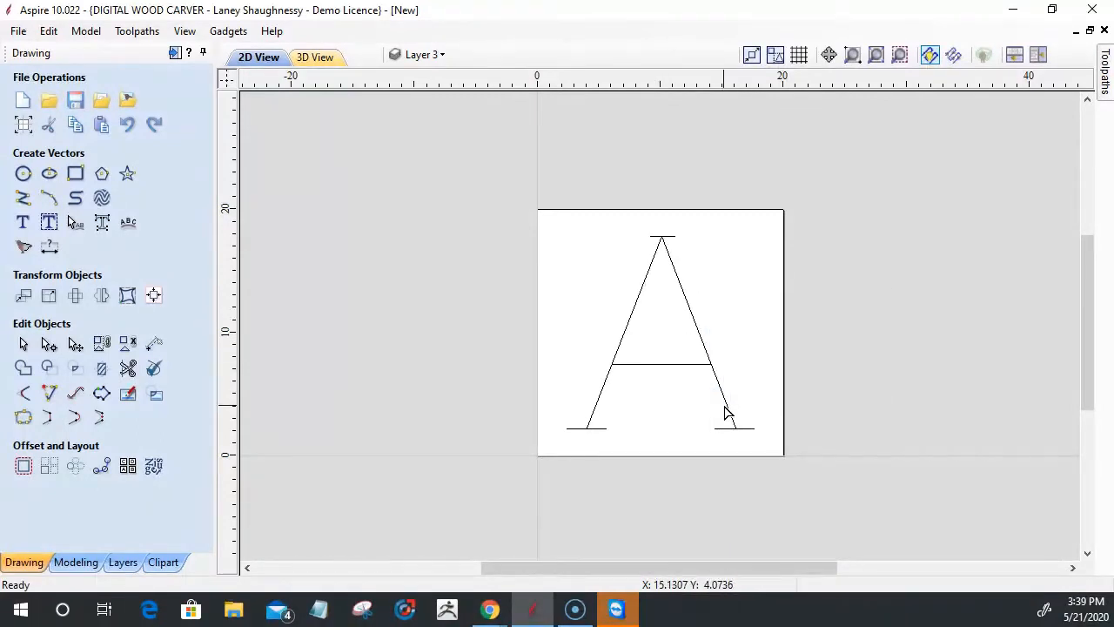
click(726, 406)
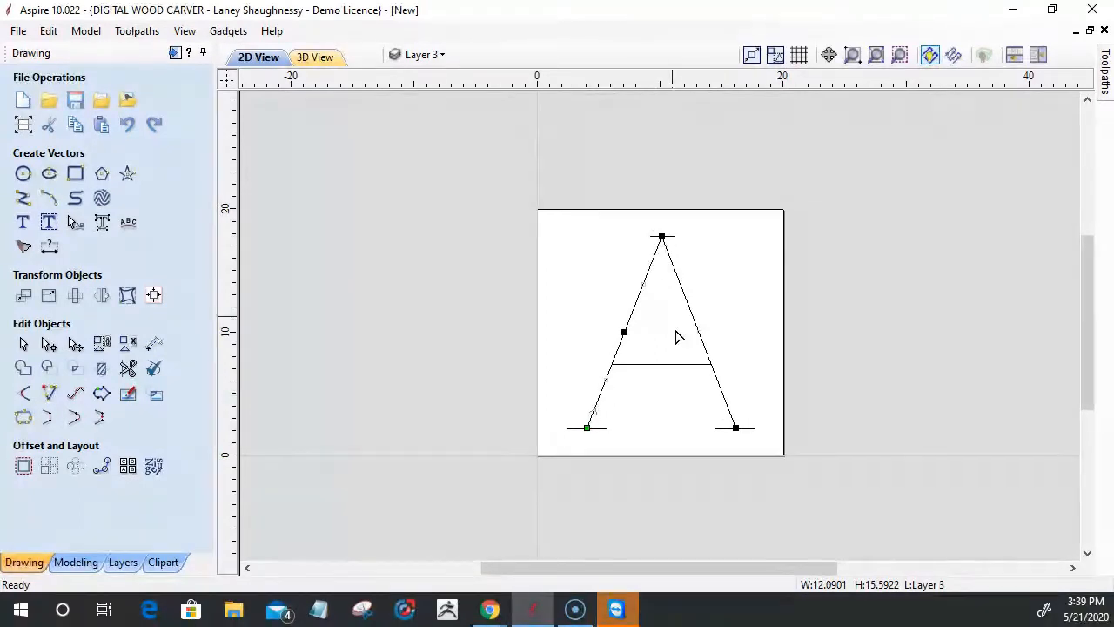
drag(698, 331, 721, 323)
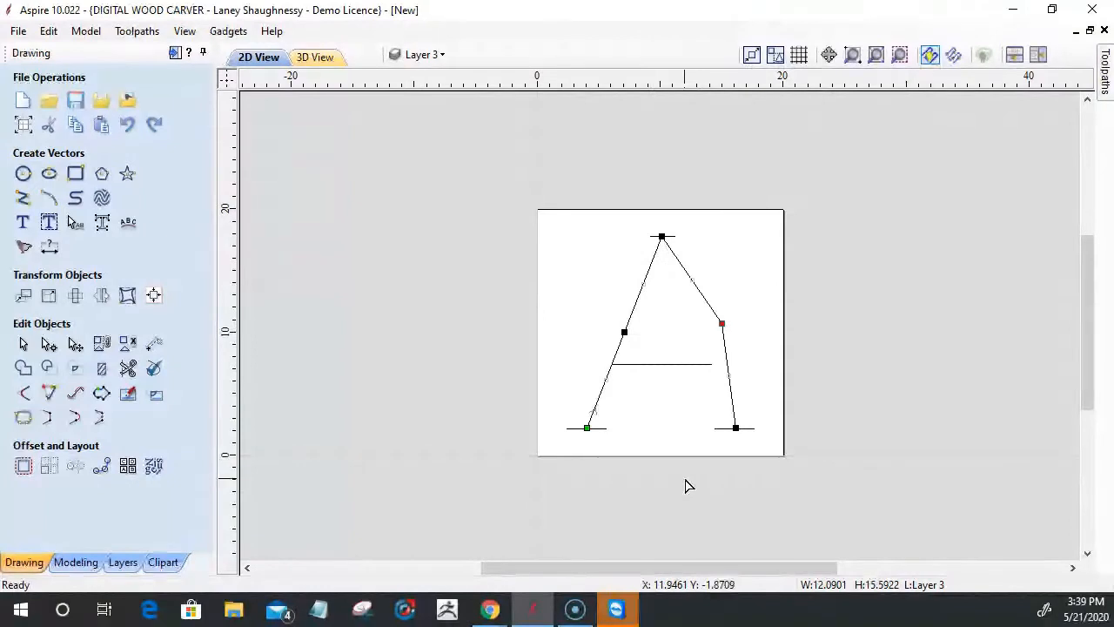
key(ctrl+z)
Examine where the two legs meet the top serif, and select the legs to show their nodes.
scroll(634, 260, up, 5)
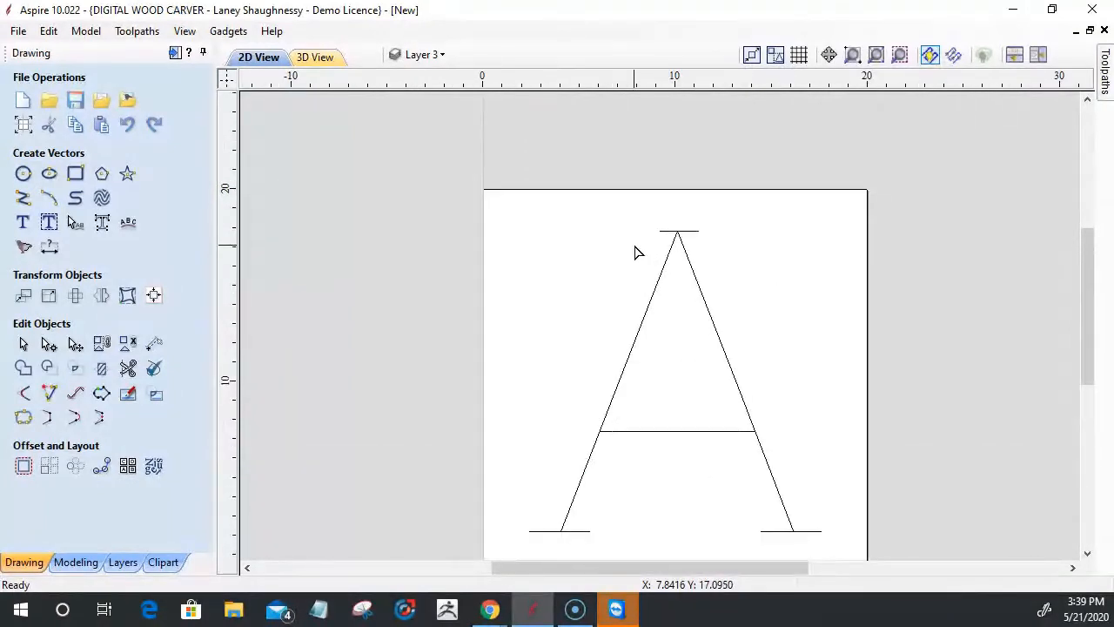
scroll(722, 233, up, 1)
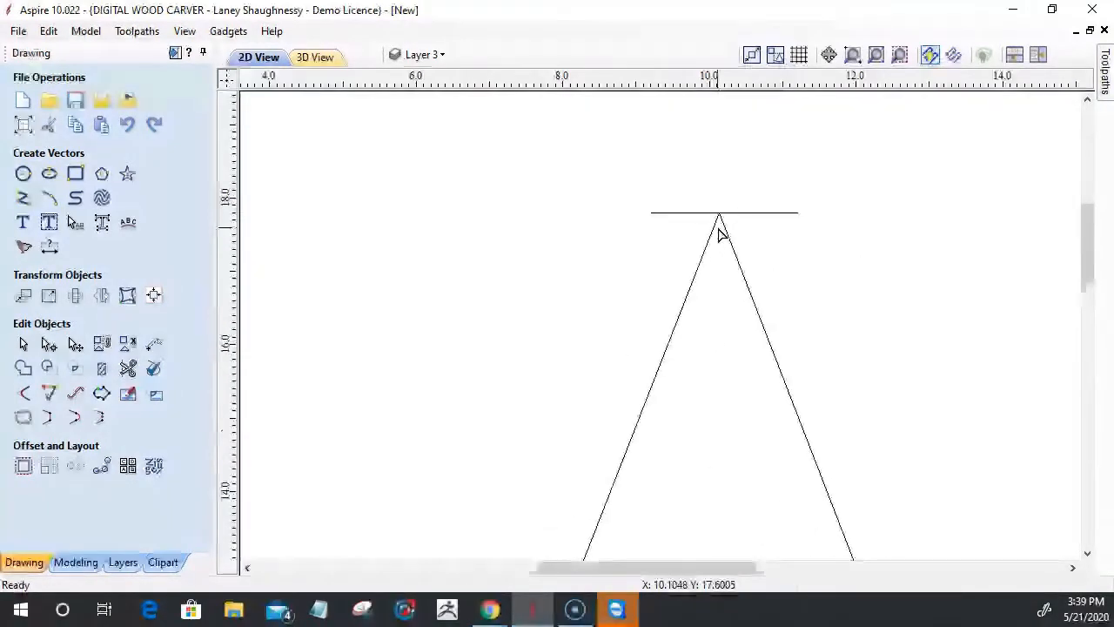
click(723, 227)
scroll(723, 227, down, 7)
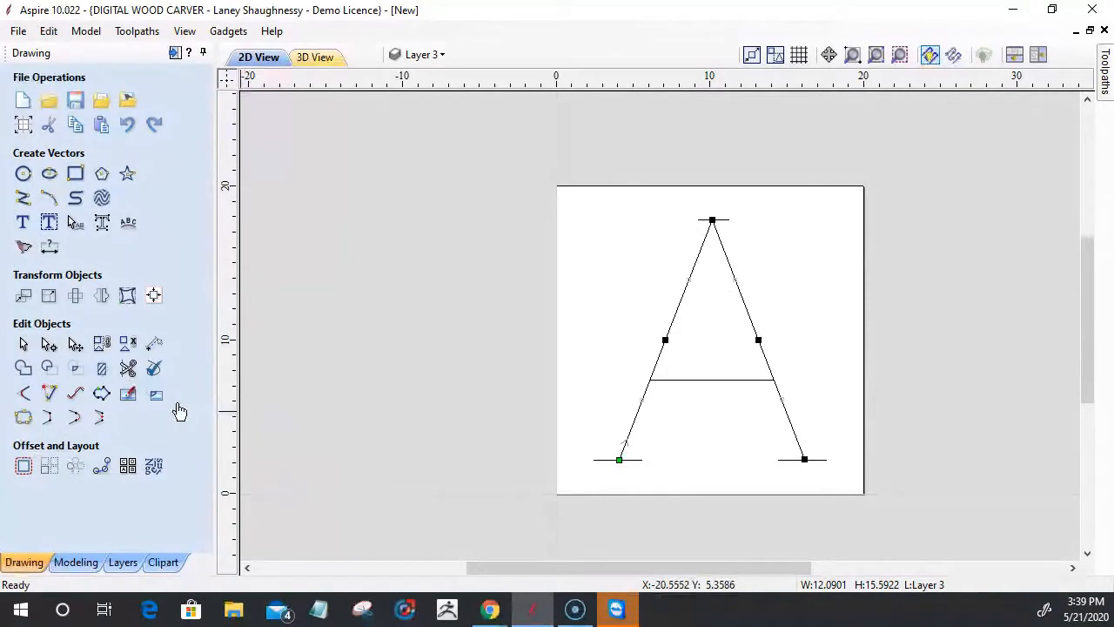
Check the selected legs with Join Vectors, leave it without joining anything, and deselect the legs.
click(23, 420)
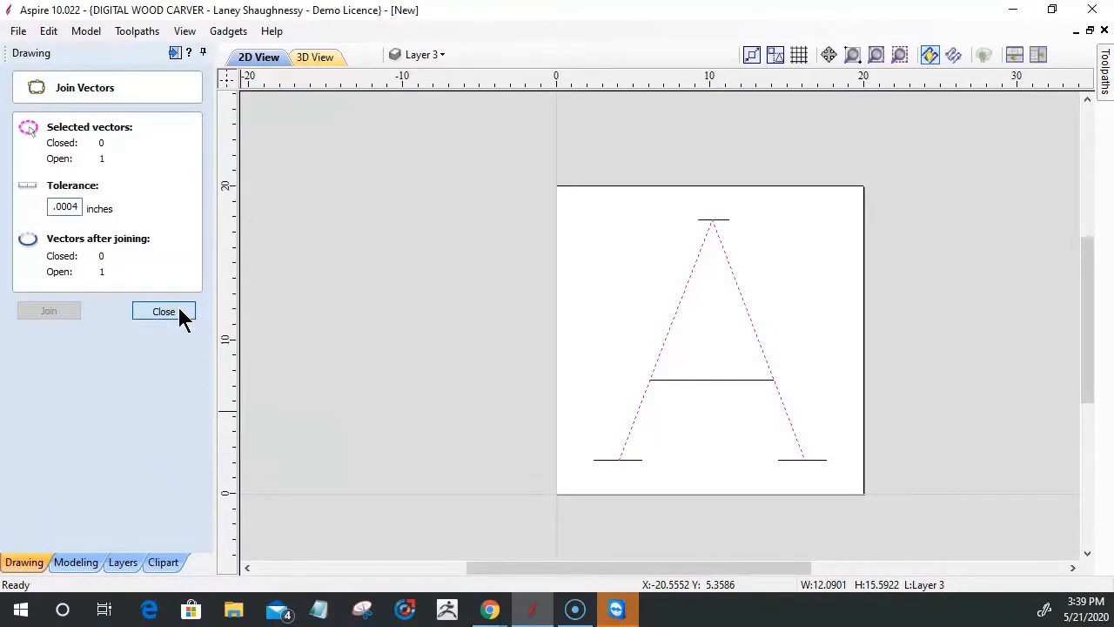
click(164, 312)
click(606, 380)
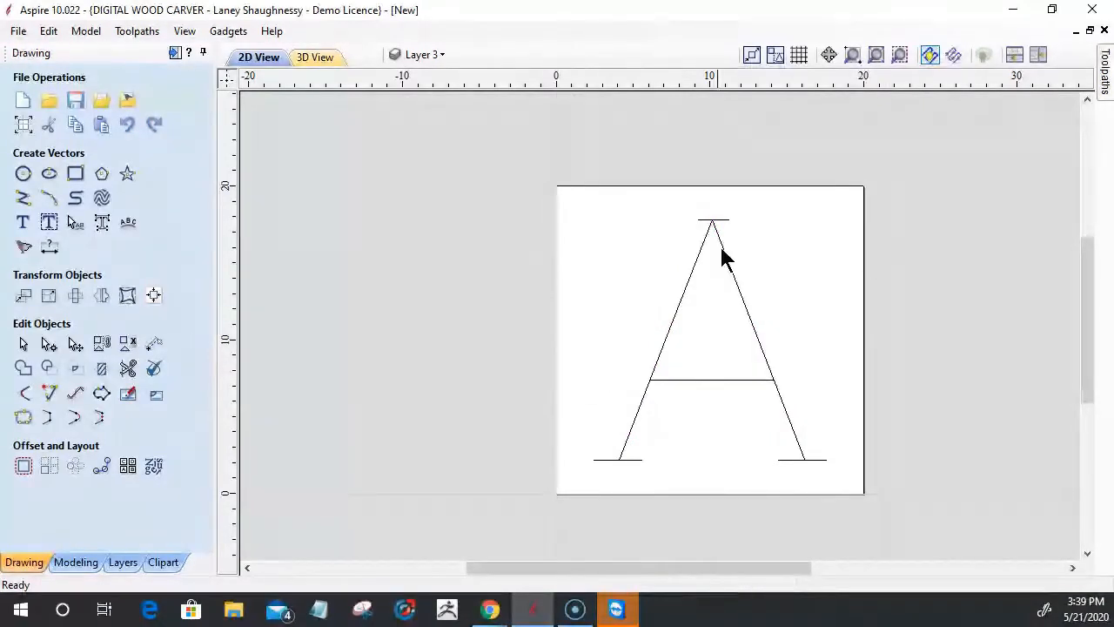
Extend the crossbar's left end to meet the left leg with Extend Vectors.
scroll(718, 239, up, 2)
scroll(702, 212, up, 4)
scroll(684, 194, down, 5)
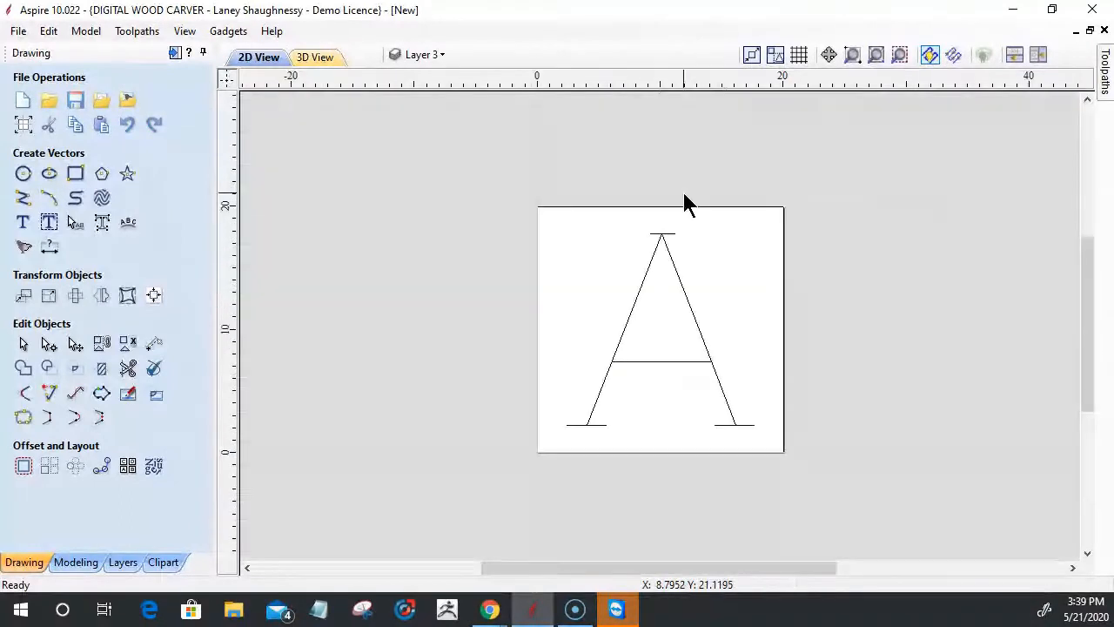
scroll(683, 203, down, 1)
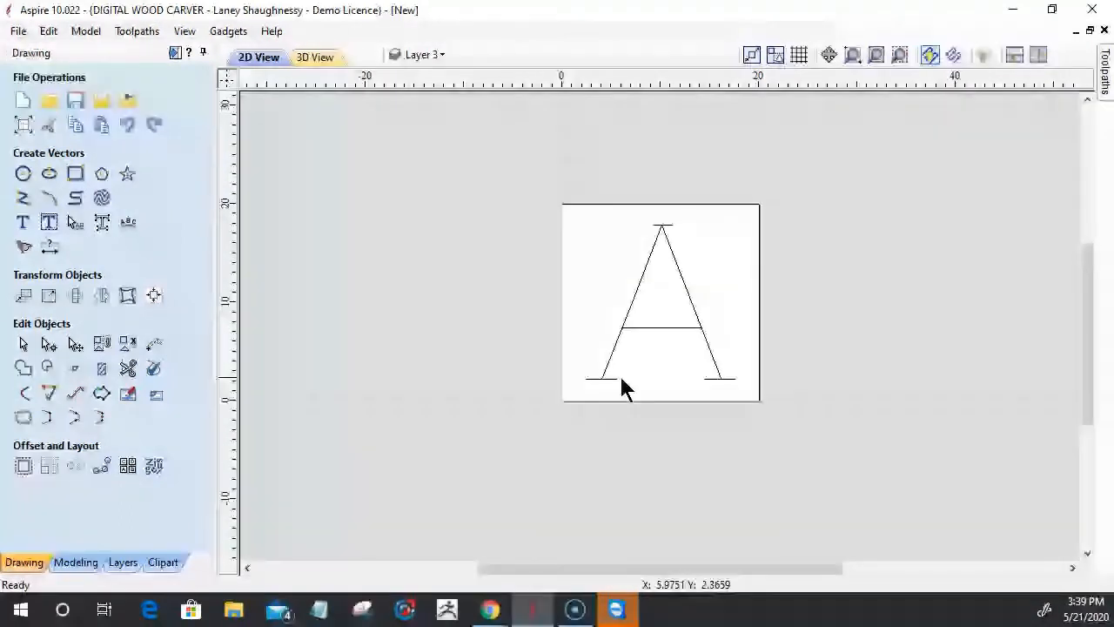
scroll(623, 330, up, 10)
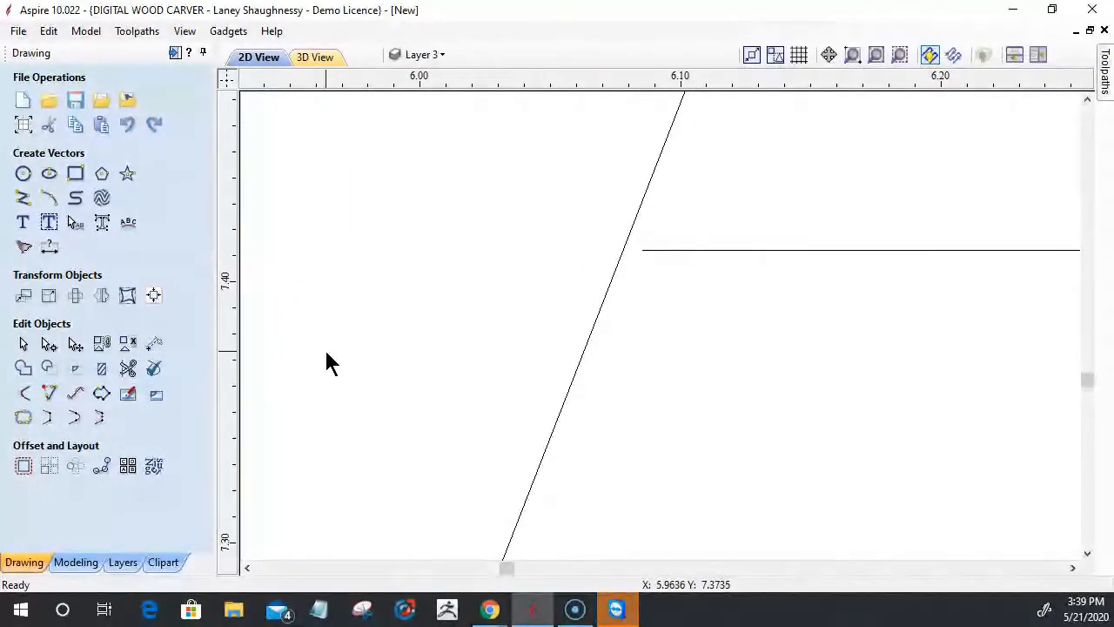
click(47, 397)
click(614, 275)
scroll(287, 361, down, 3)
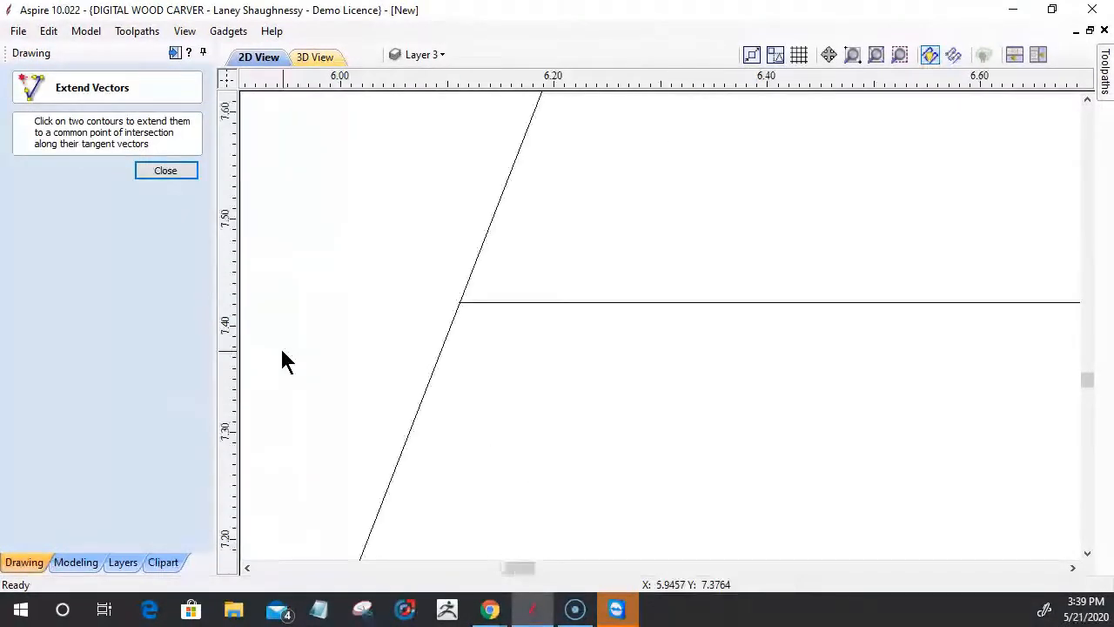
Extend the crossbar's right end to meet the right leg.
scroll(283, 352, down, 3)
scroll(597, 351, up, 3)
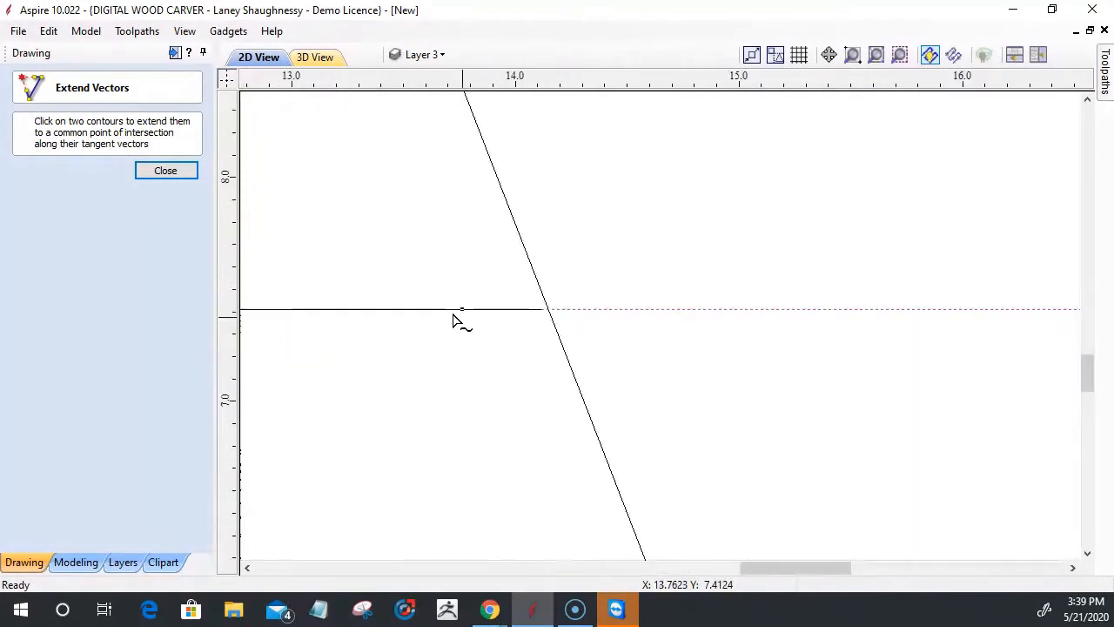
scroll(470, 322, up, 3)
scroll(675, 315, up, 2)
click(696, 318)
scroll(793, 343, down, 5)
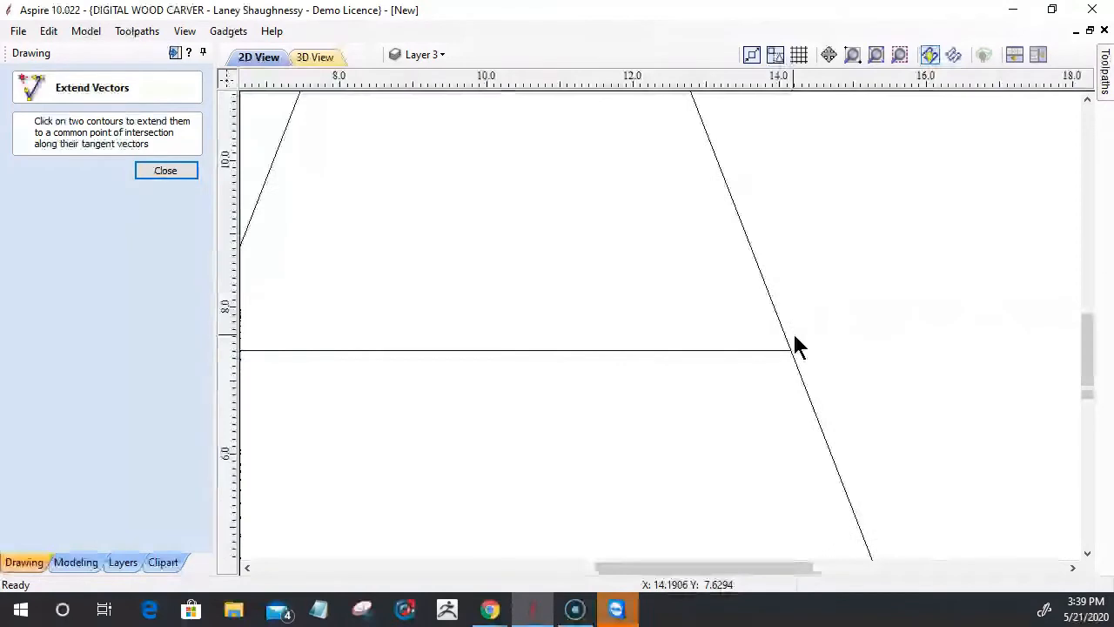
Extend the lower end of the left leg to its bottom serif.
scroll(617, 433, down, 3)
scroll(600, 455, up, 3)
scroll(683, 315, up, 6)
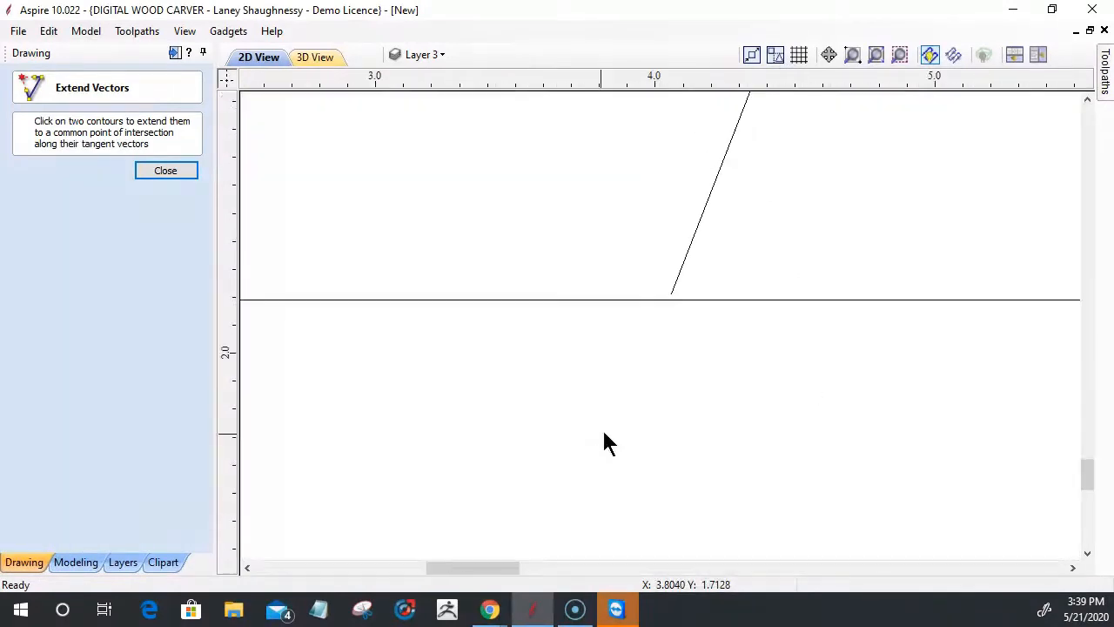
click(652, 346)
Extend the lower end of the right leg to its bottom serif, and close Extend Vectors.
scroll(472, 380, down, 4)
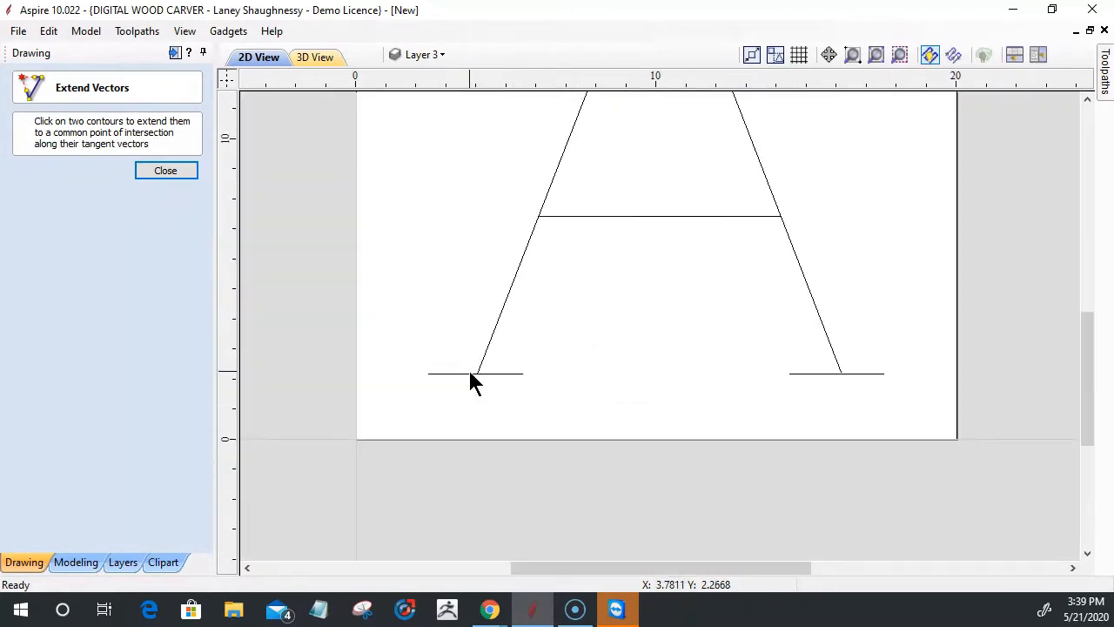
scroll(809, 317, up, 8)
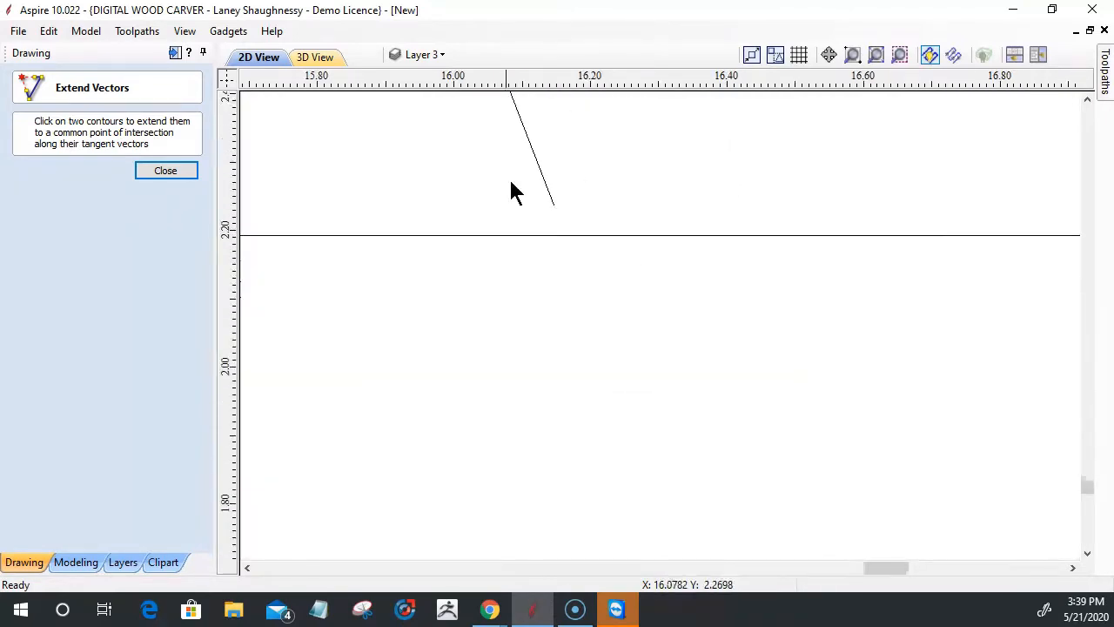
click(566, 243)
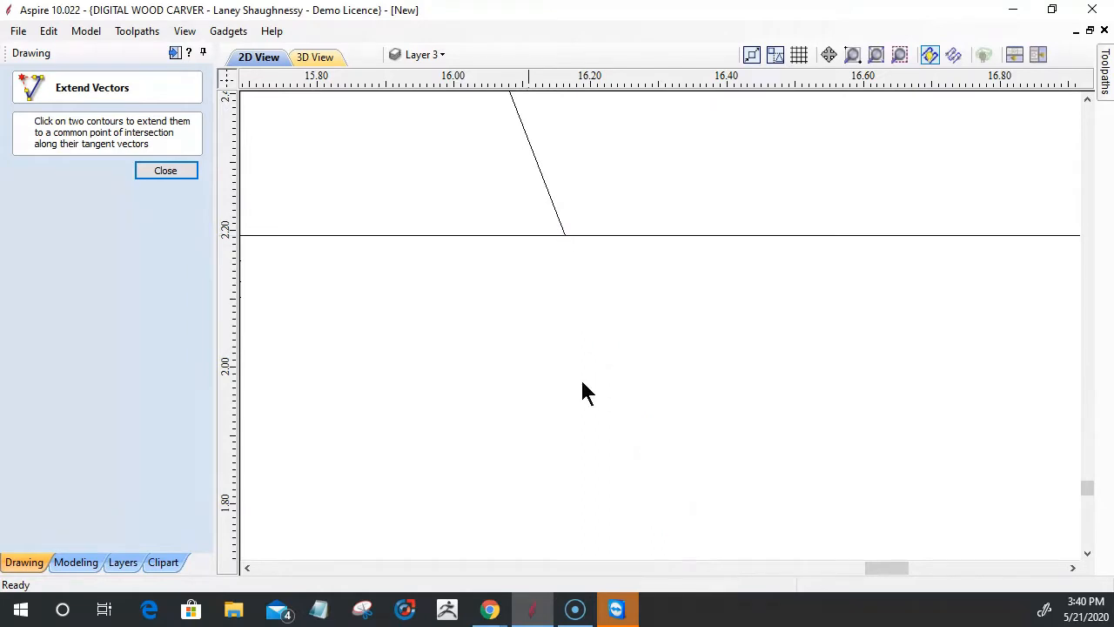
scroll(582, 383, down, 10)
click(152, 174)
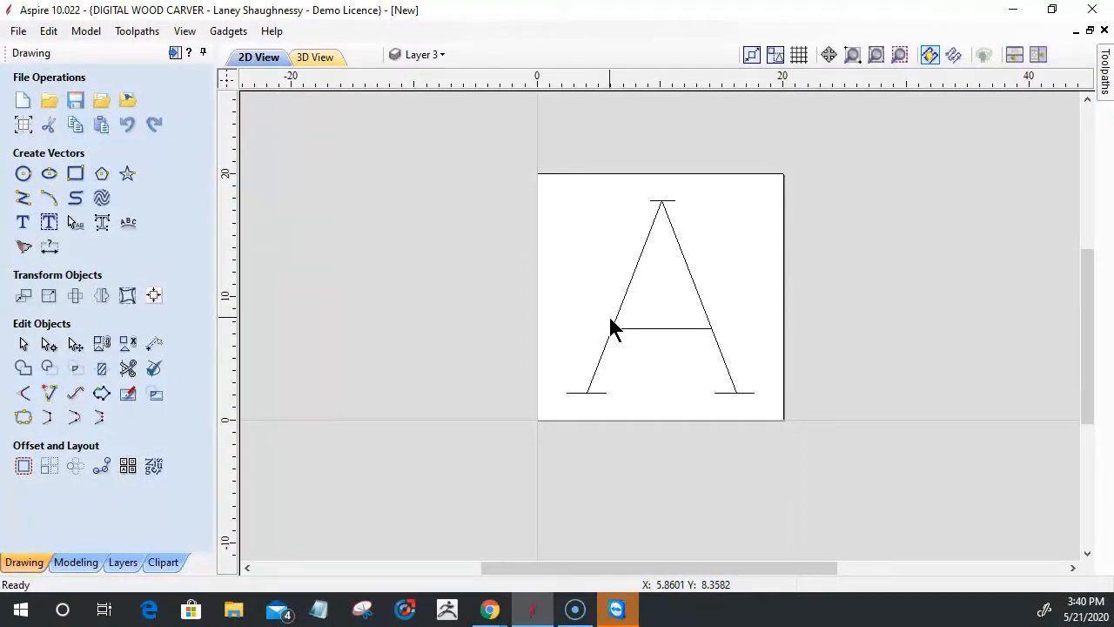
Select the whole letter A and offset its lines 0.006 inches to both sides with sharp corners, keeping the originals.
scroll(604, 334, up, 4)
scroll(605, 333, down, 3)
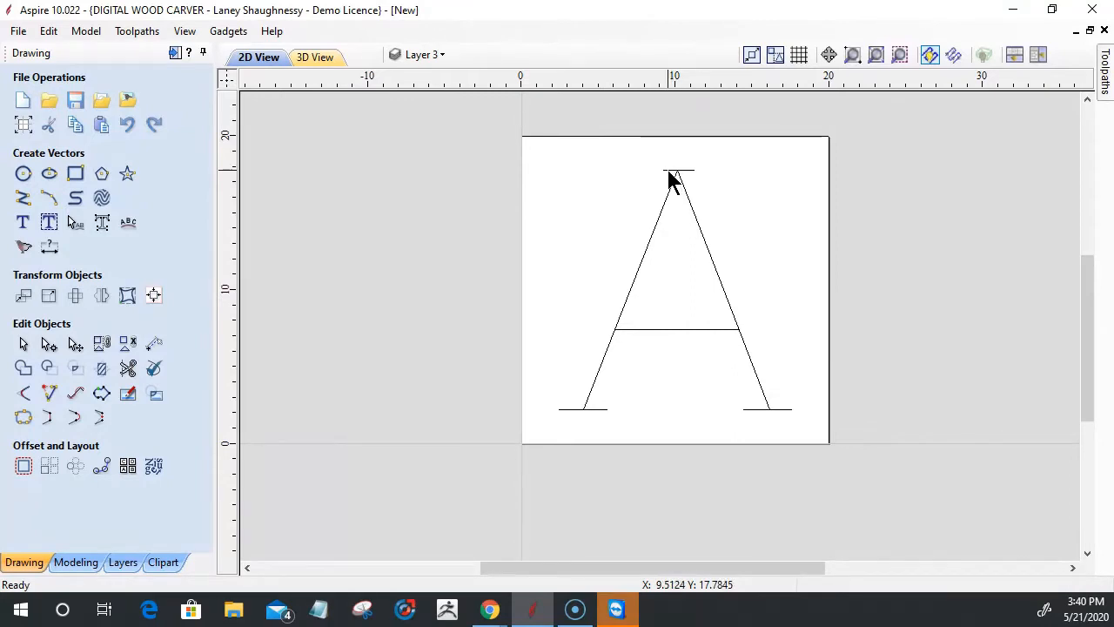
scroll(671, 173, up, 3)
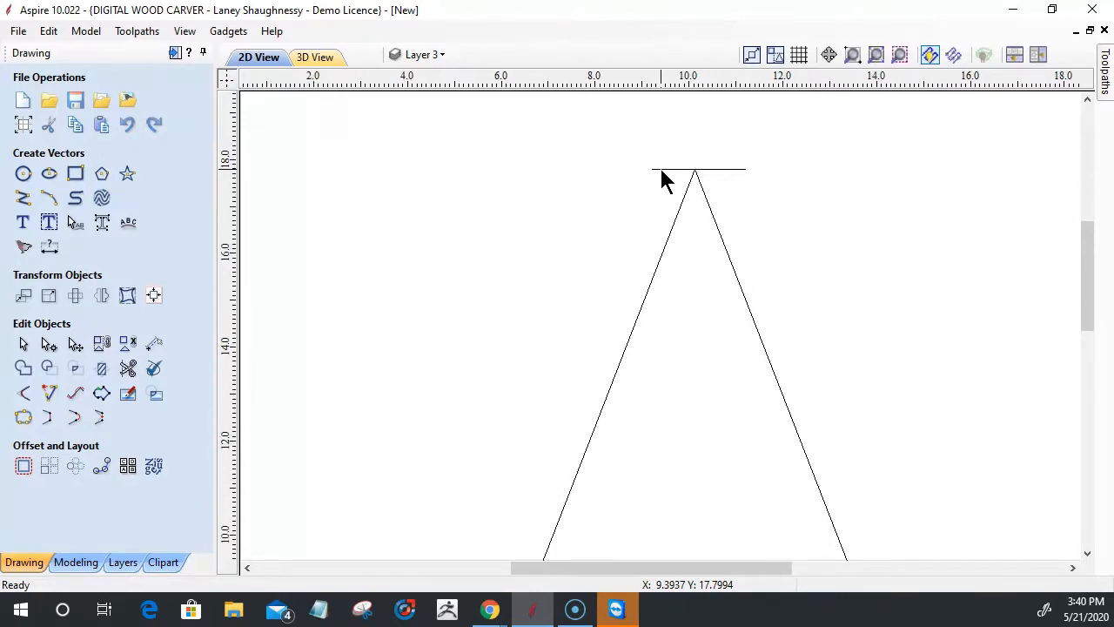
scroll(659, 165, down, 3)
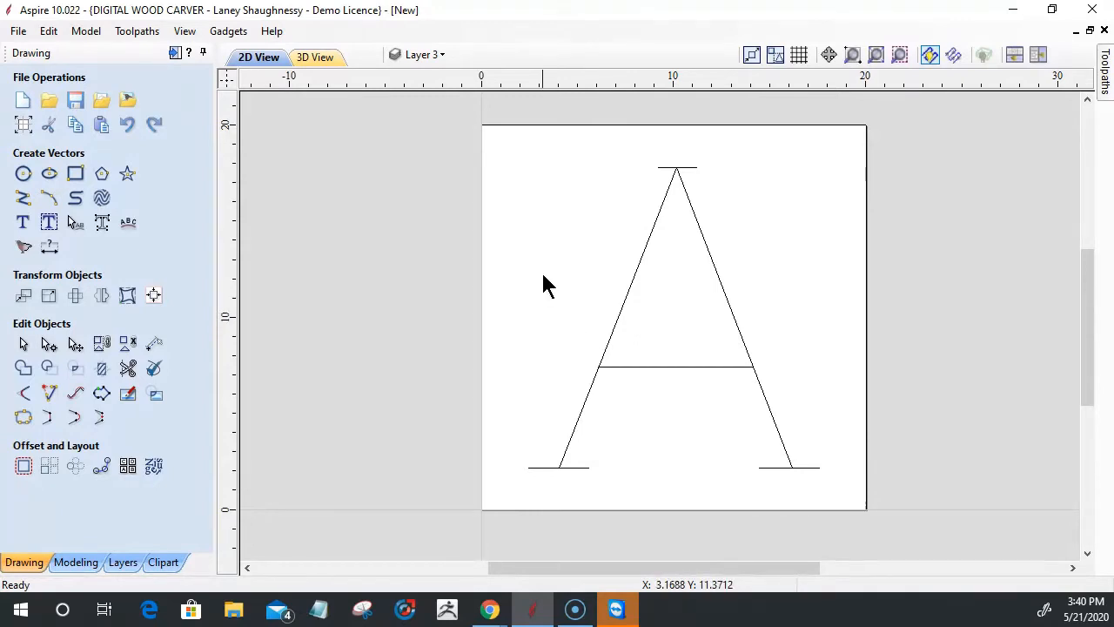
drag(519, 131, 868, 527)
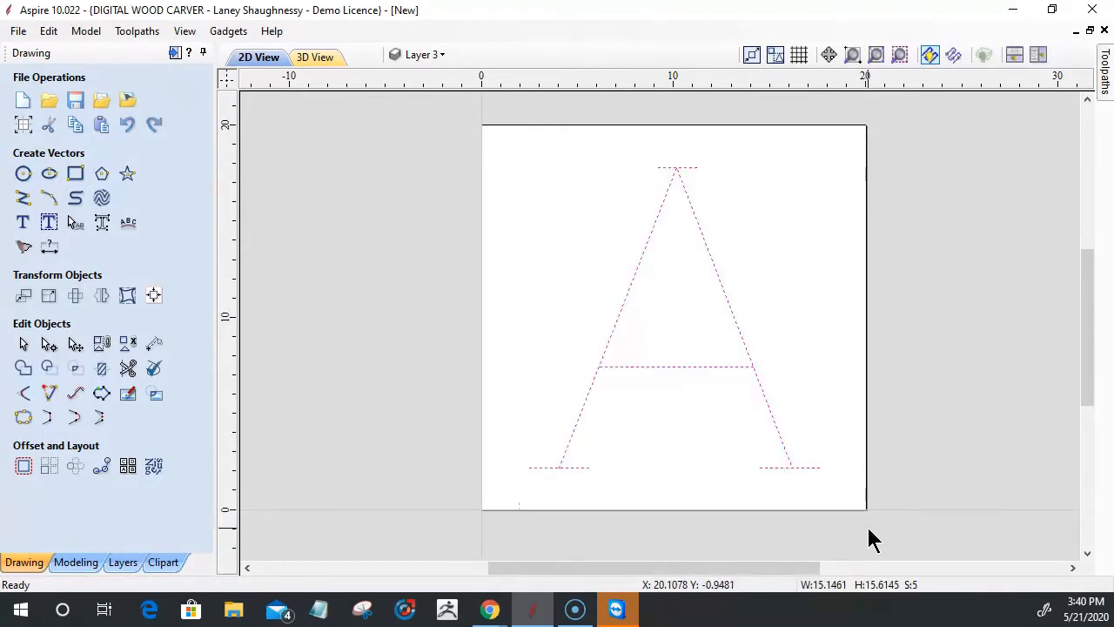
click(23, 468)
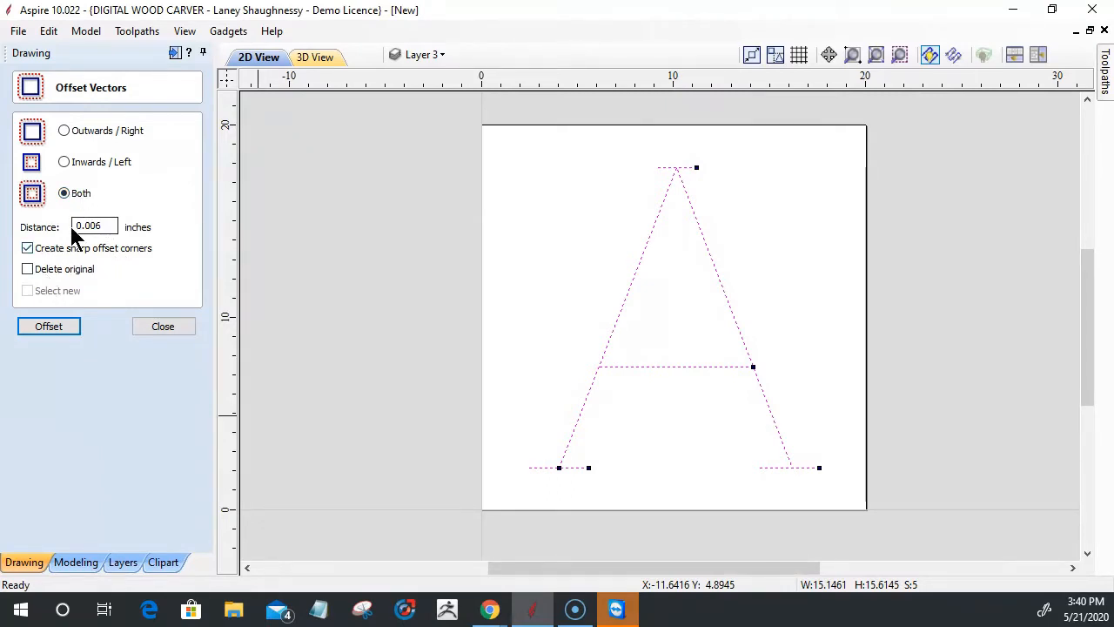
click(53, 327)
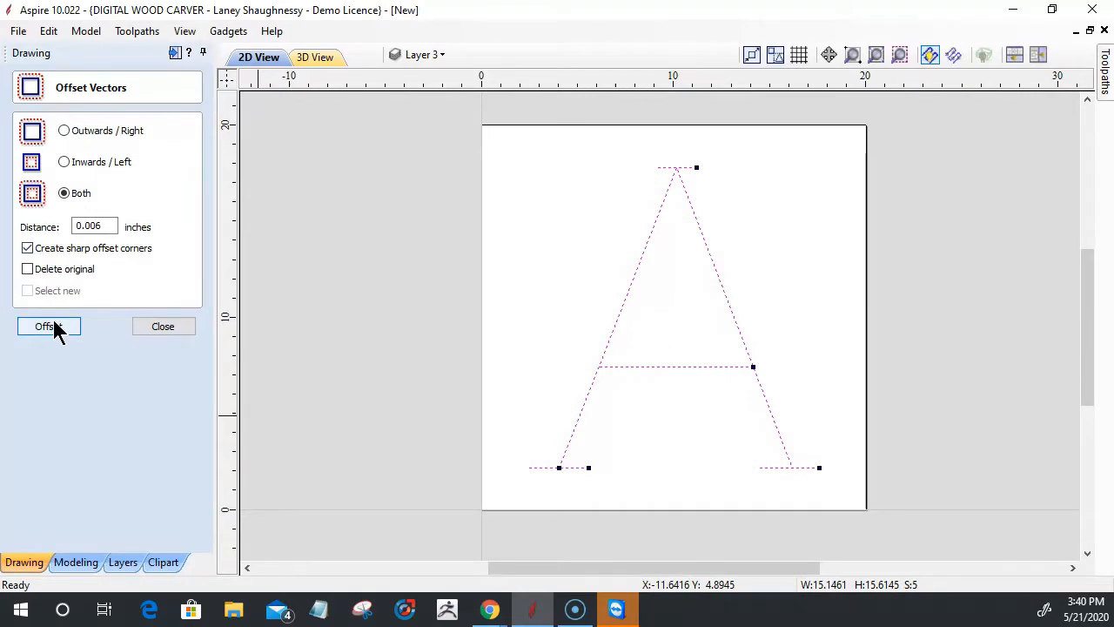
click(54, 327)
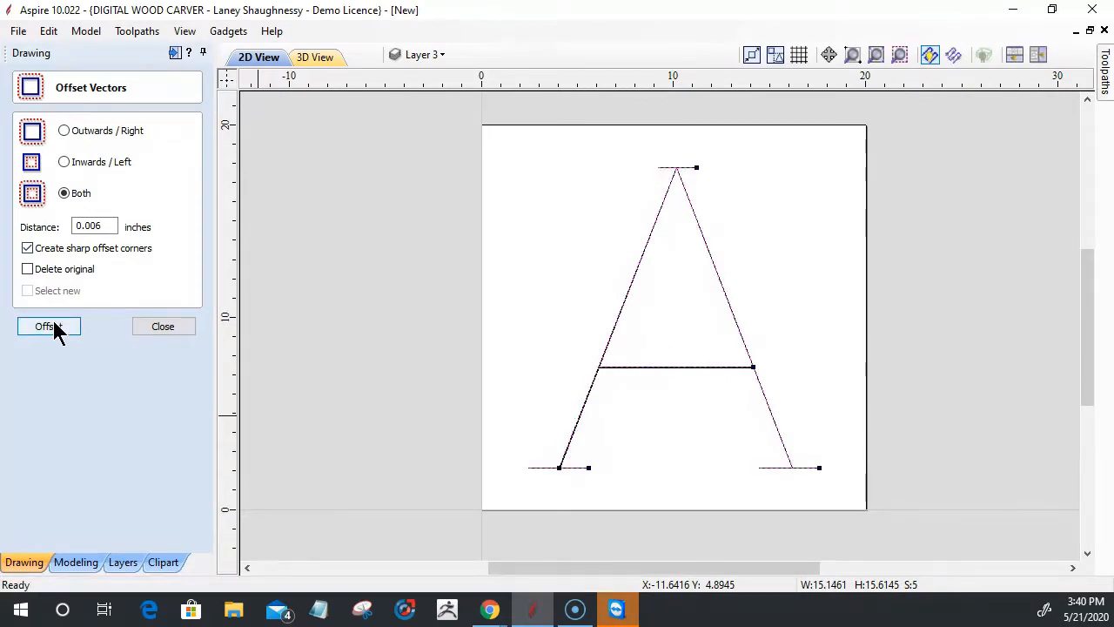
click(152, 322)
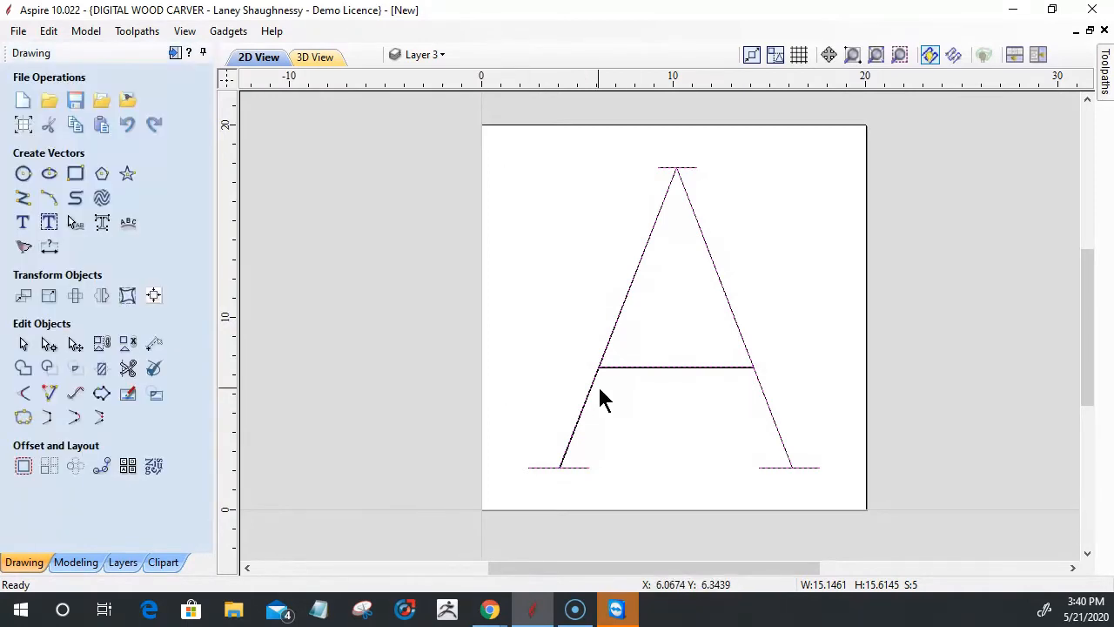
Examine the offset lines on both sides of the originals where the crossbar meets the left leg.
scroll(597, 374, up, 5)
scroll(623, 375, up, 2)
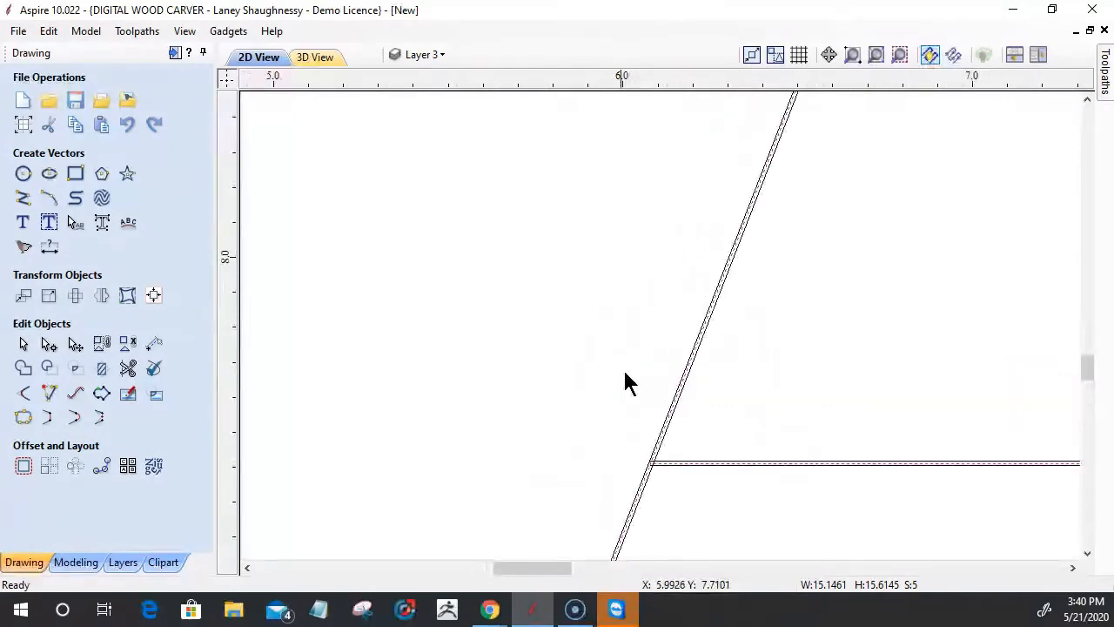
scroll(669, 486, up, 4)
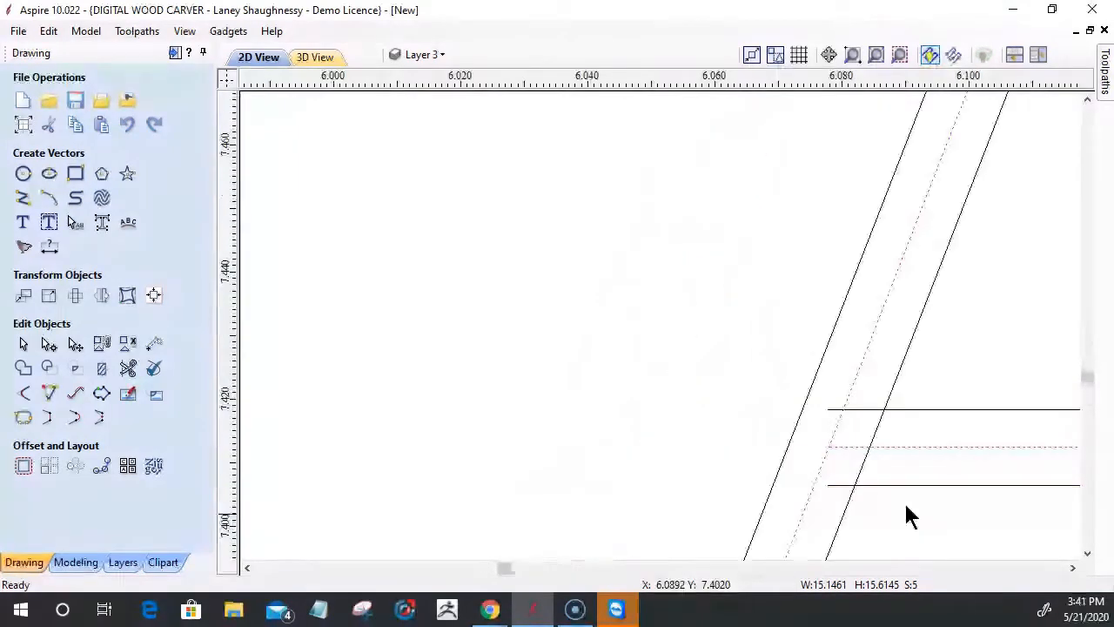
scroll(905, 509, down, 1)
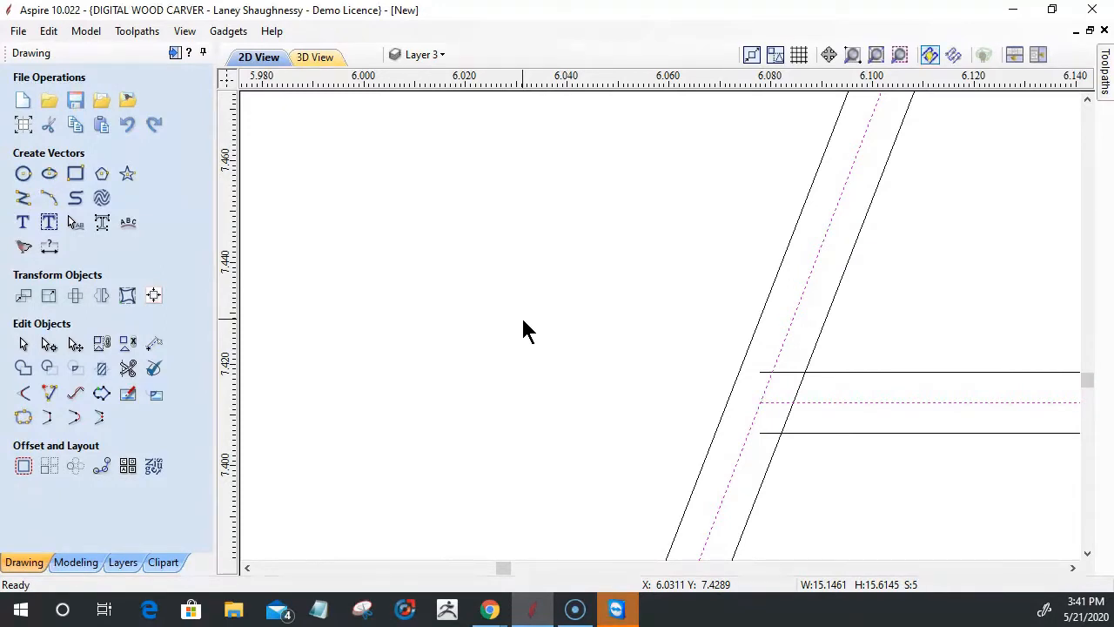
scroll(635, 292, down, 10)
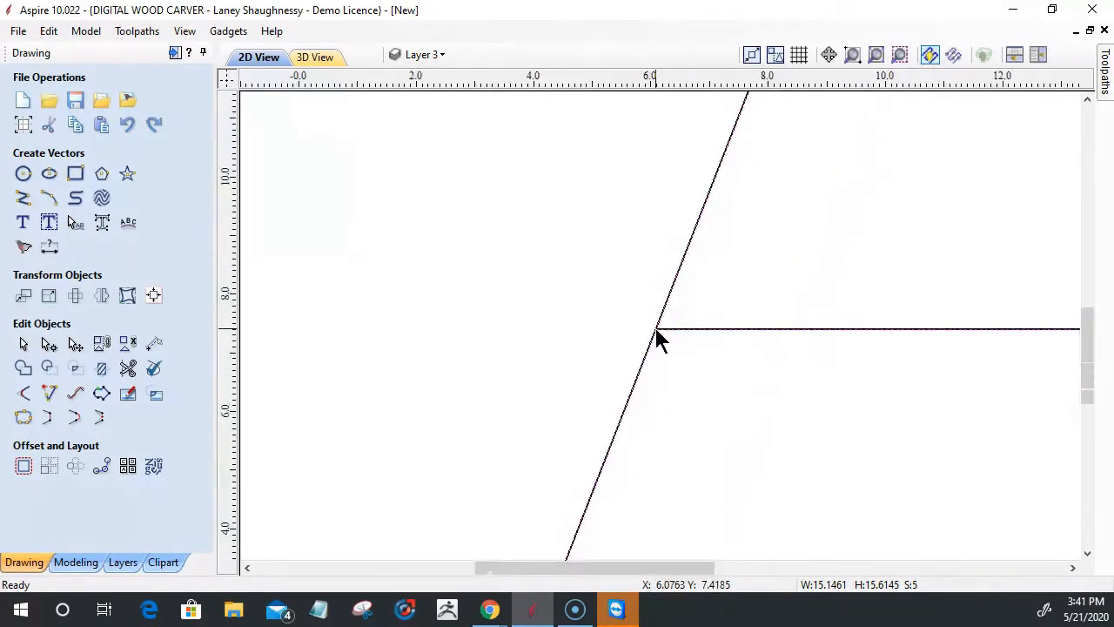
scroll(656, 330, down, 8)
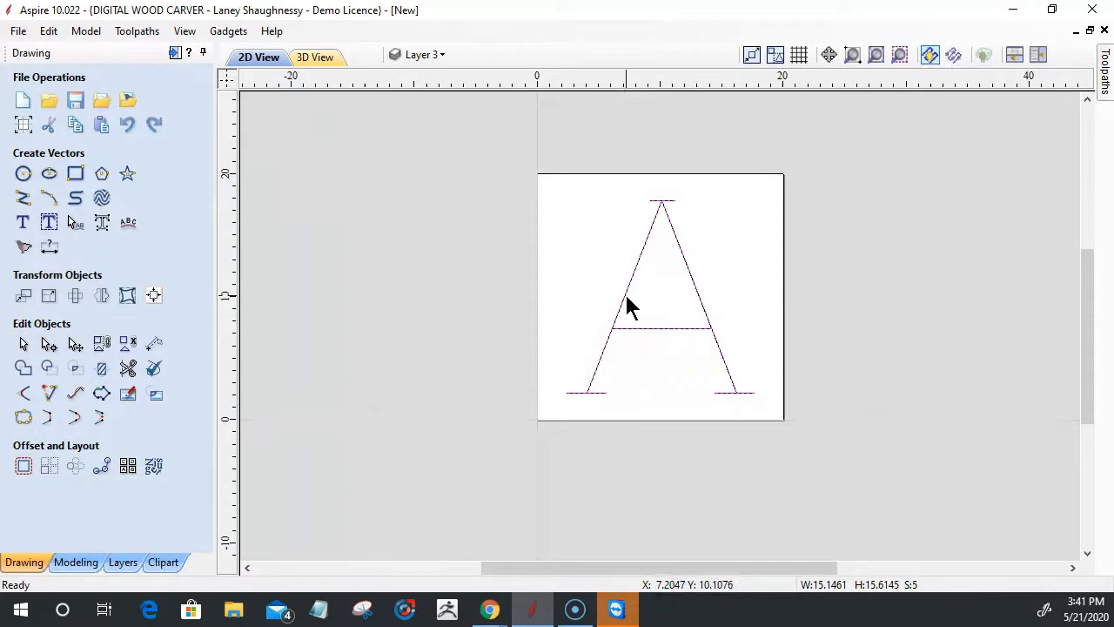
Select the two offset lines of the top serif and join their ends with straight lines, leaving out the centre line.
scroll(634, 200, up, 4)
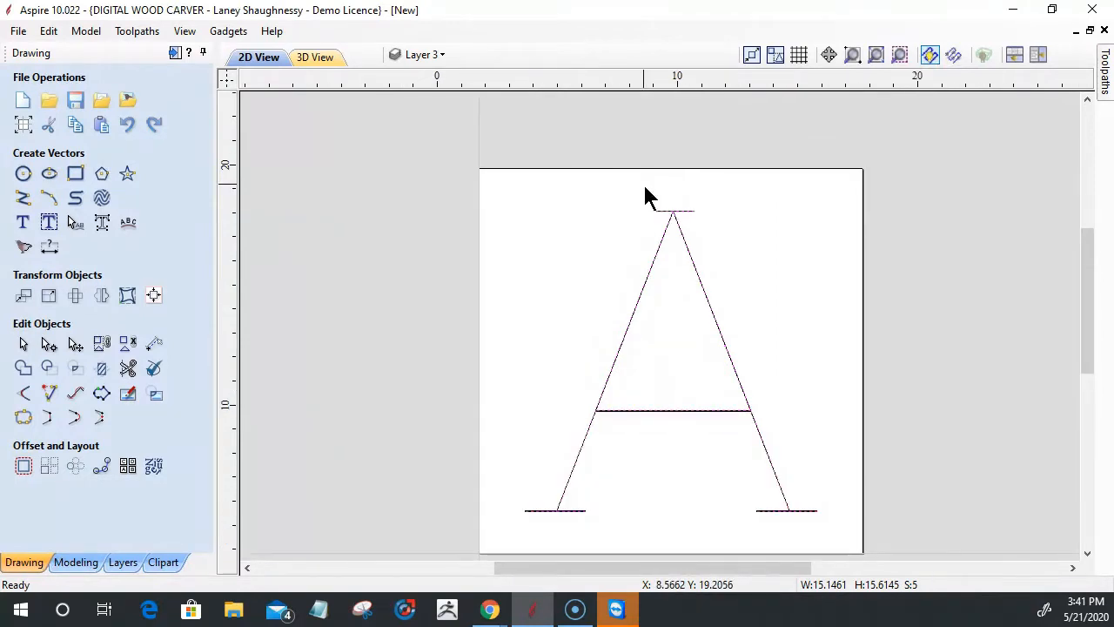
scroll(655, 216, up, 2)
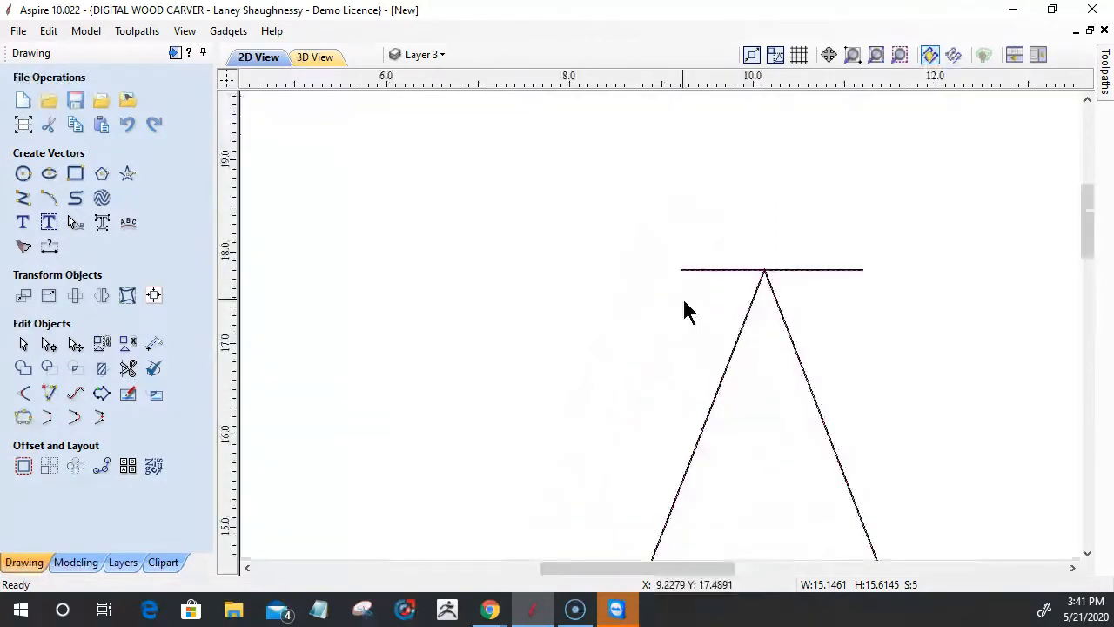
scroll(685, 311, up, 4)
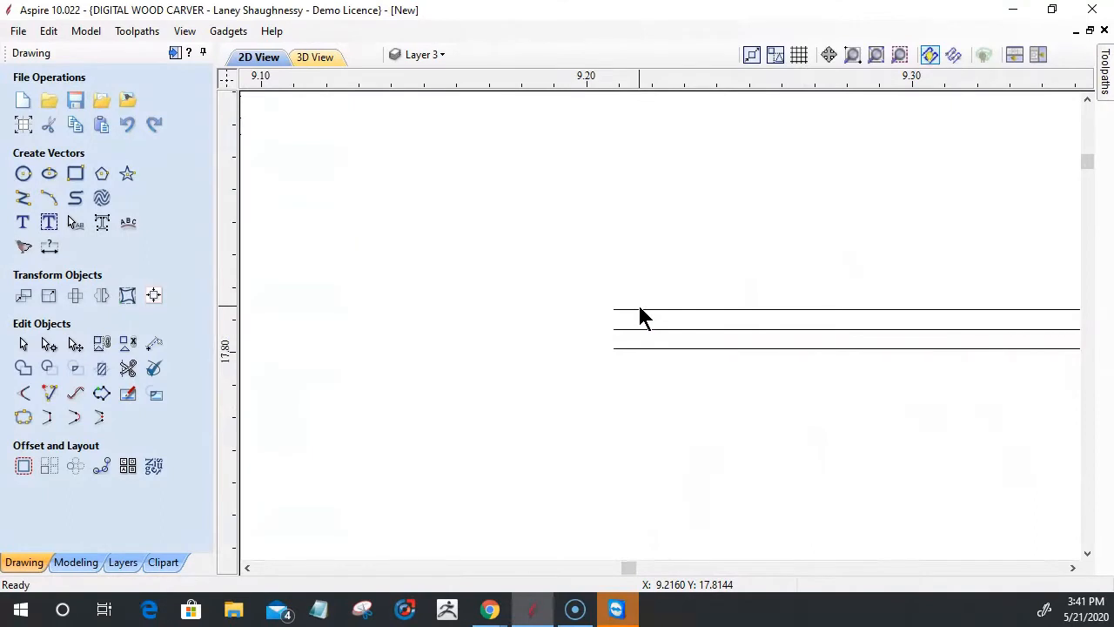
click(639, 309)
shift+click(633, 350)
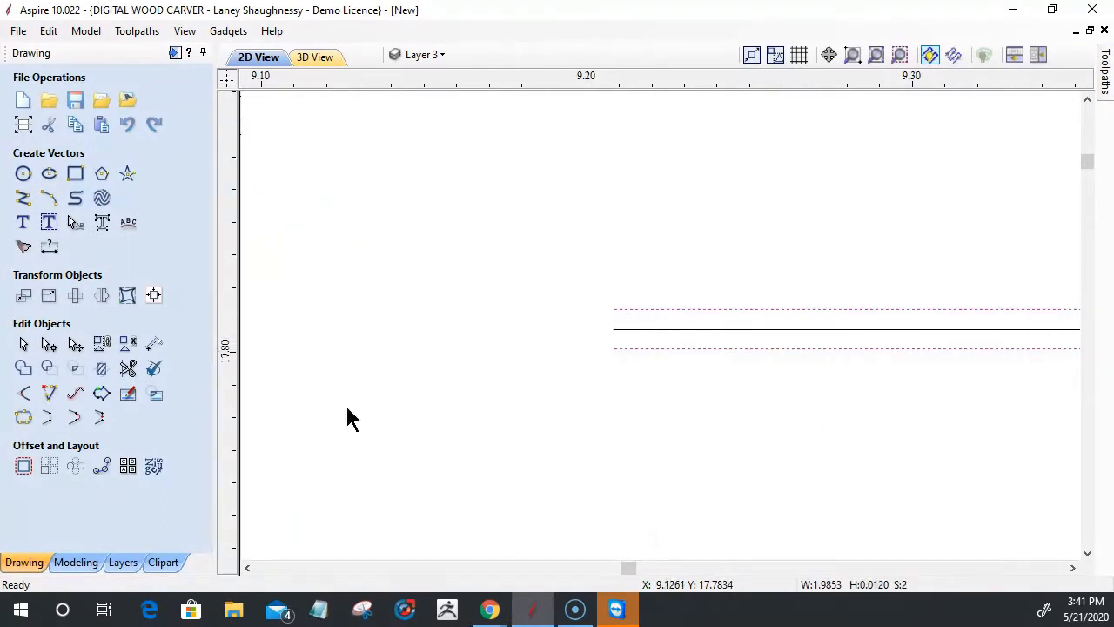
click(48, 420)
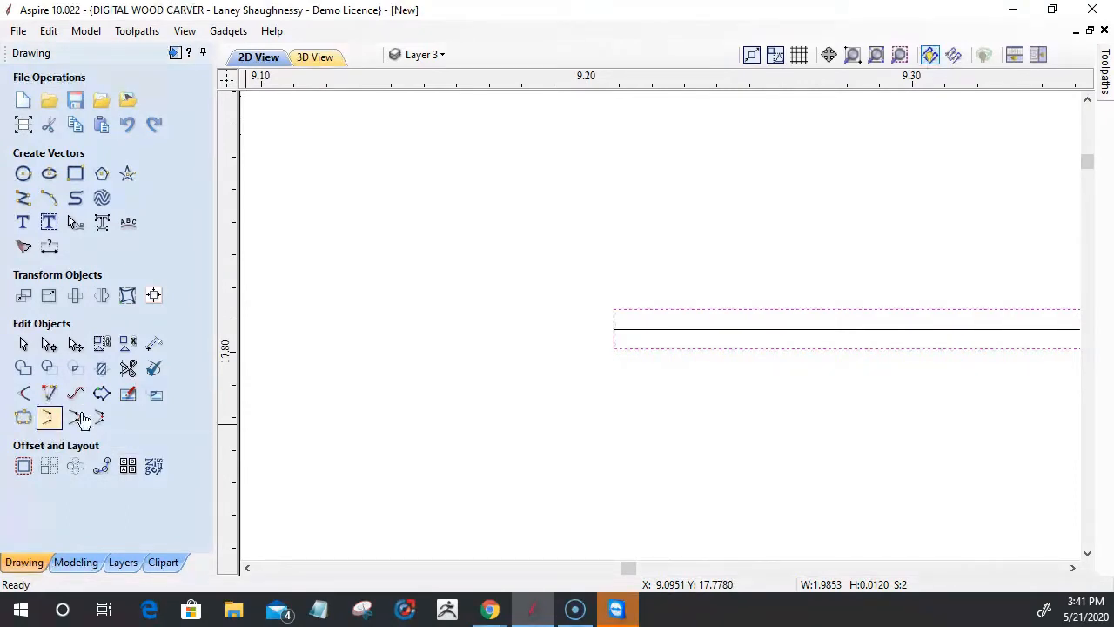
Examine the right end of the top serif's joined outline.
scroll(531, 327, down, 1)
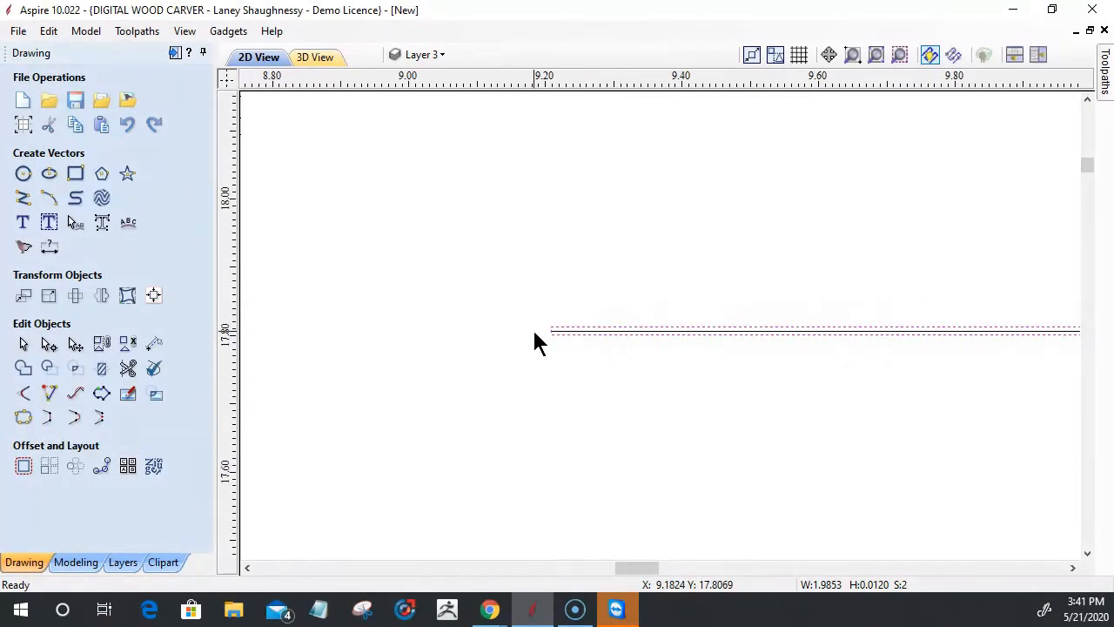
scroll(531, 328, down, 5)
scroll(533, 331, down, 3)
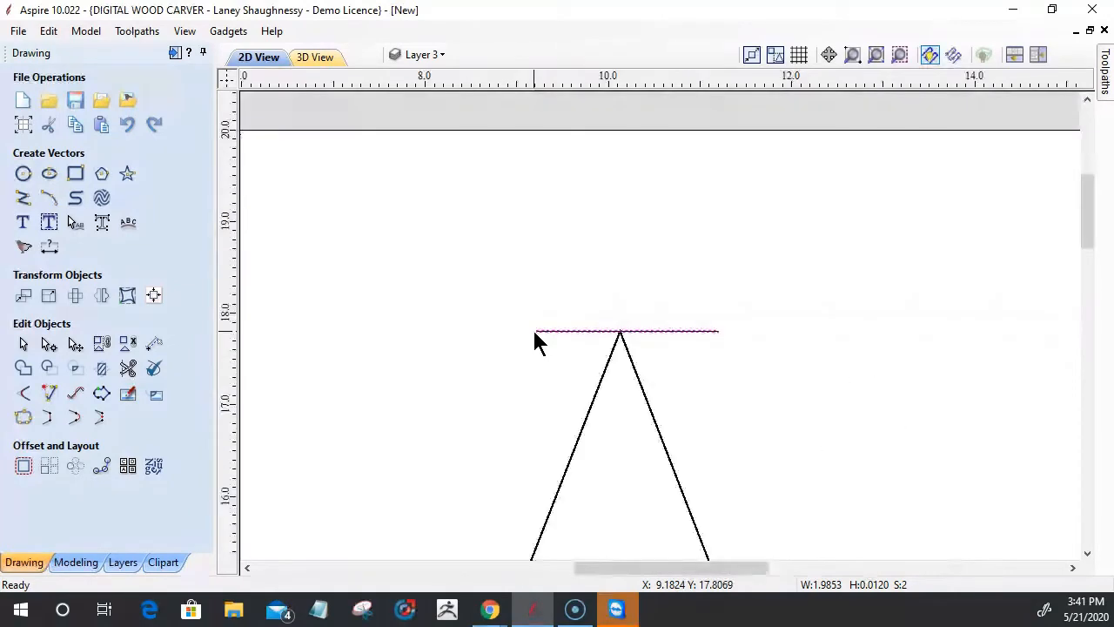
scroll(687, 377, up, 2)
scroll(828, 293, up, 8)
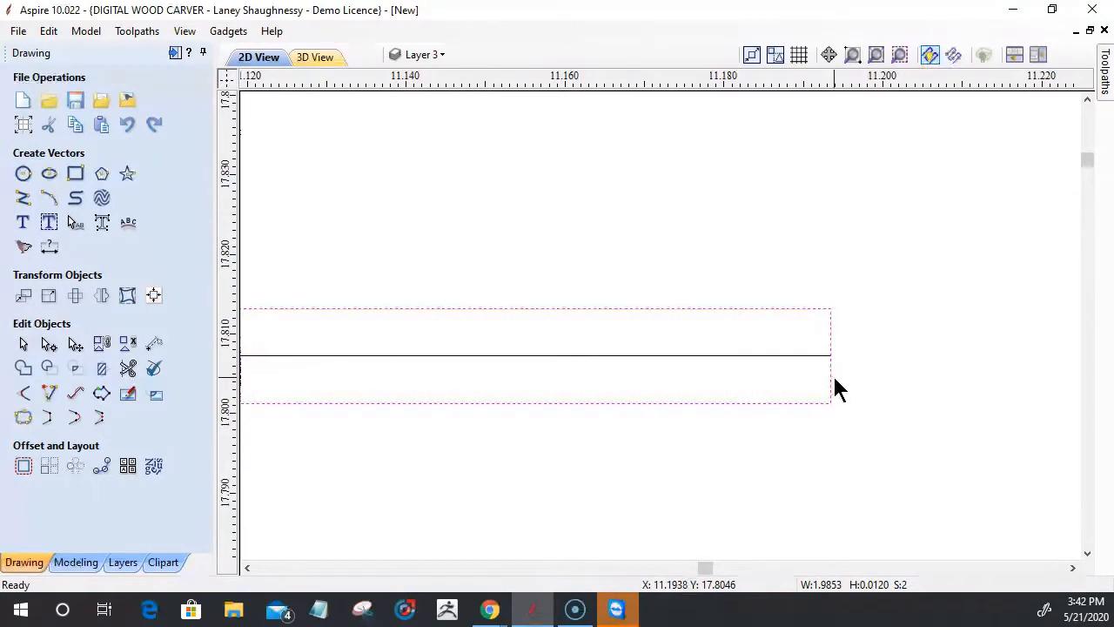
scroll(704, 417, down, 12)
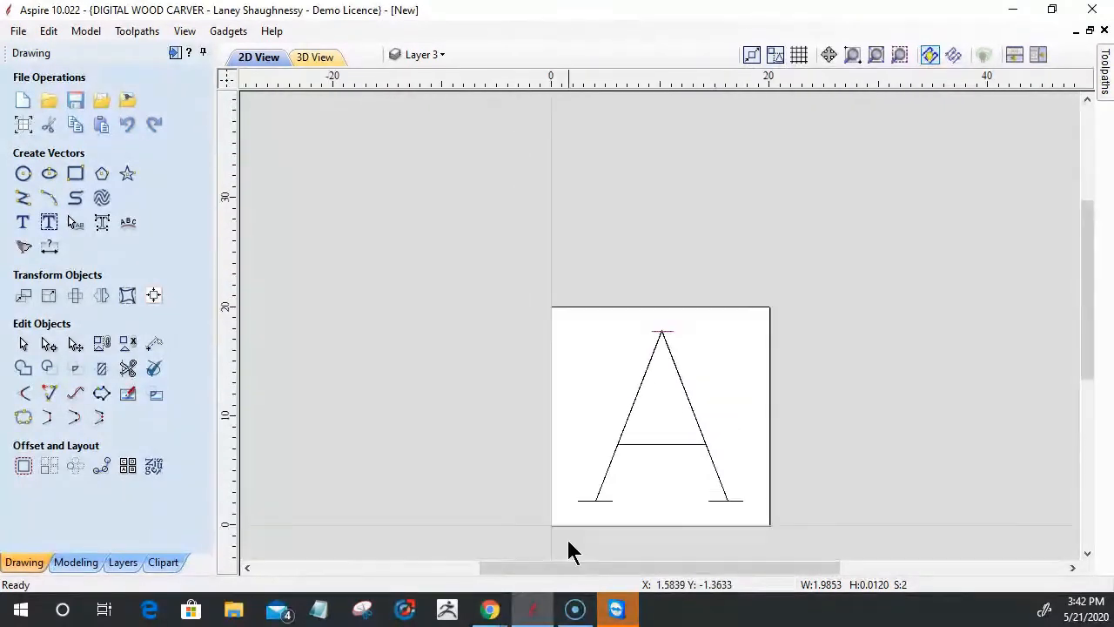
Select the two offset lines of the bottom-left serif and join their ends with straight lines, leaving out the centre line.
scroll(575, 485, up, 5)
scroll(520, 406, up, 5)
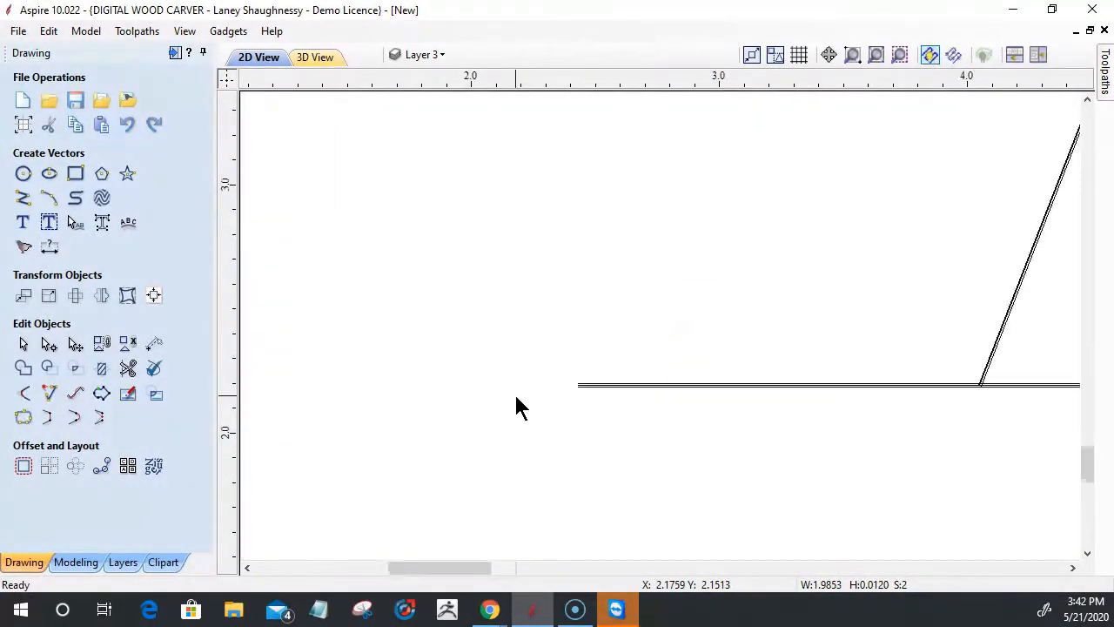
scroll(518, 408, up, 2)
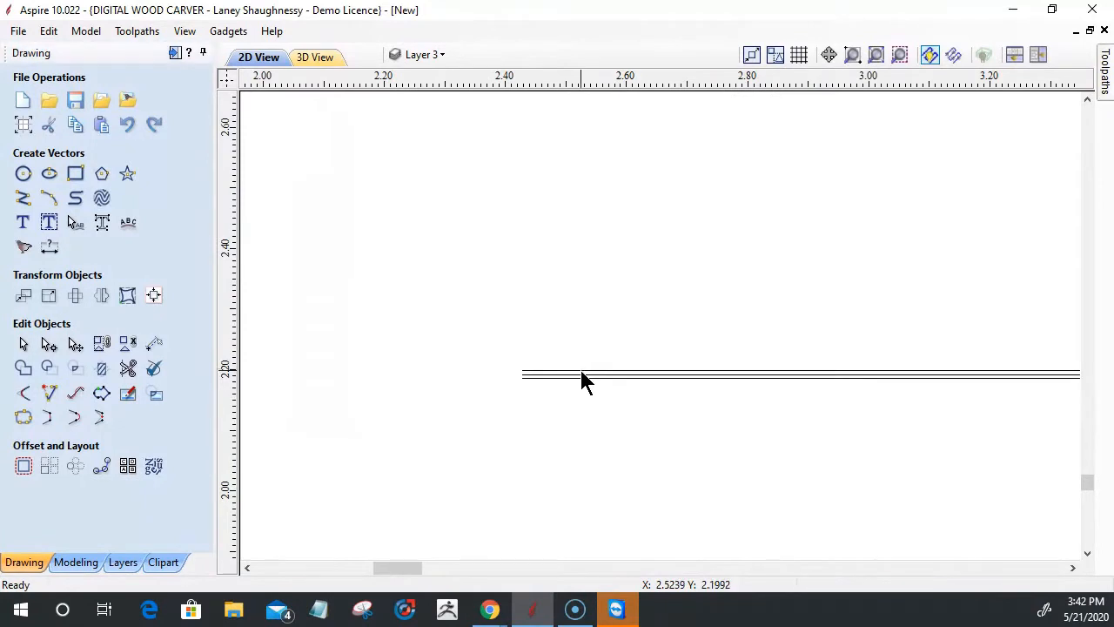
scroll(574, 376, up, 4)
click(560, 350)
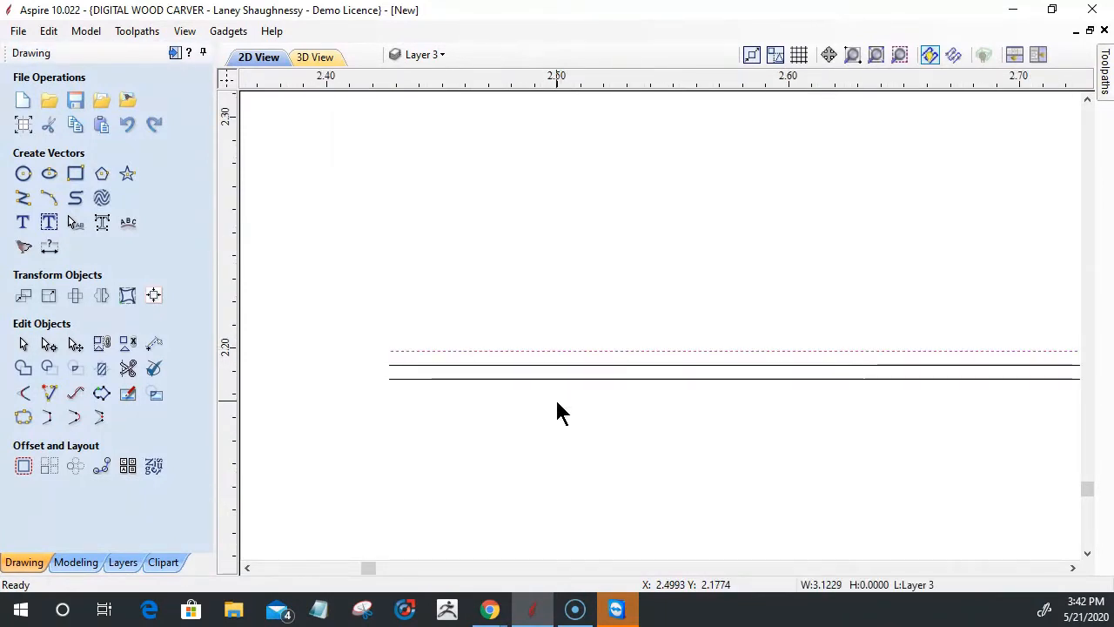
shift+click(555, 379)
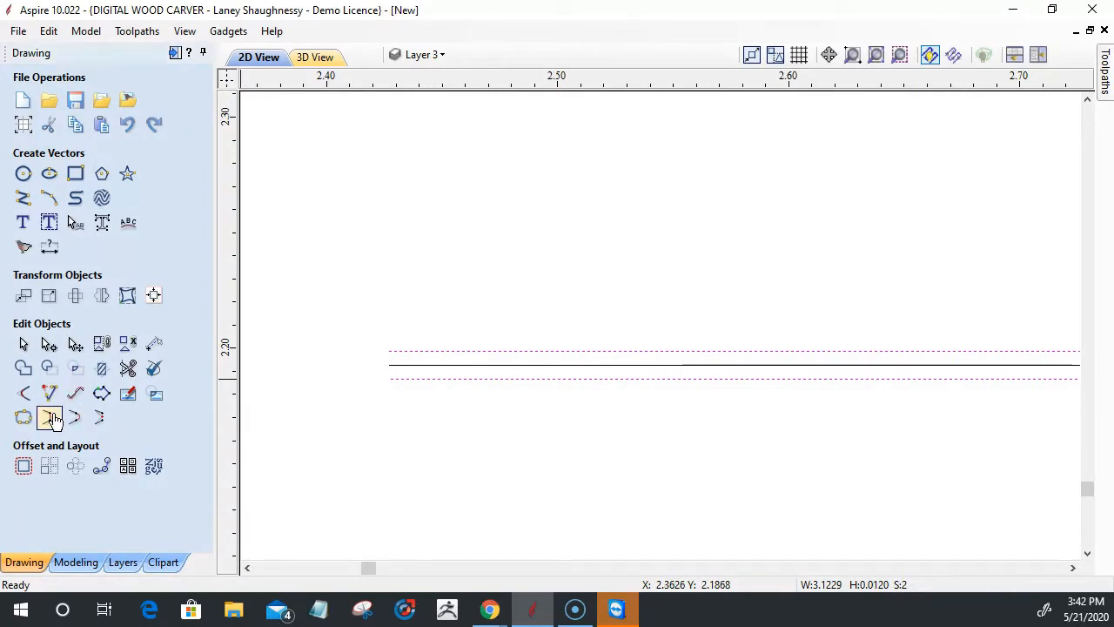
scroll(729, 430, down, 5)
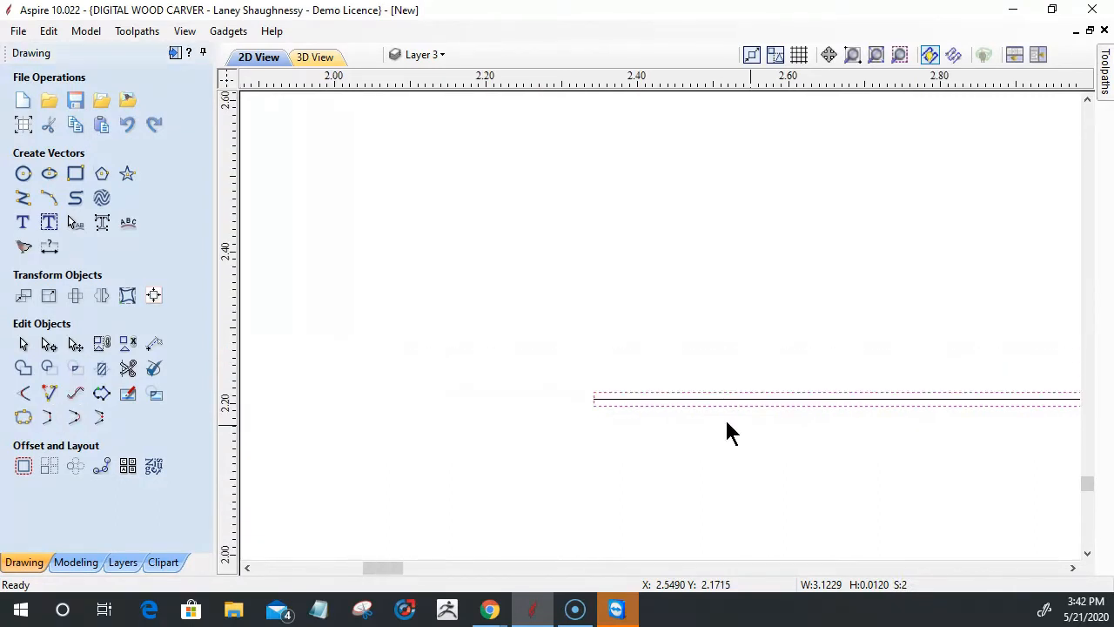
scroll(642, 426, down, 3)
scroll(811, 427, up, 6)
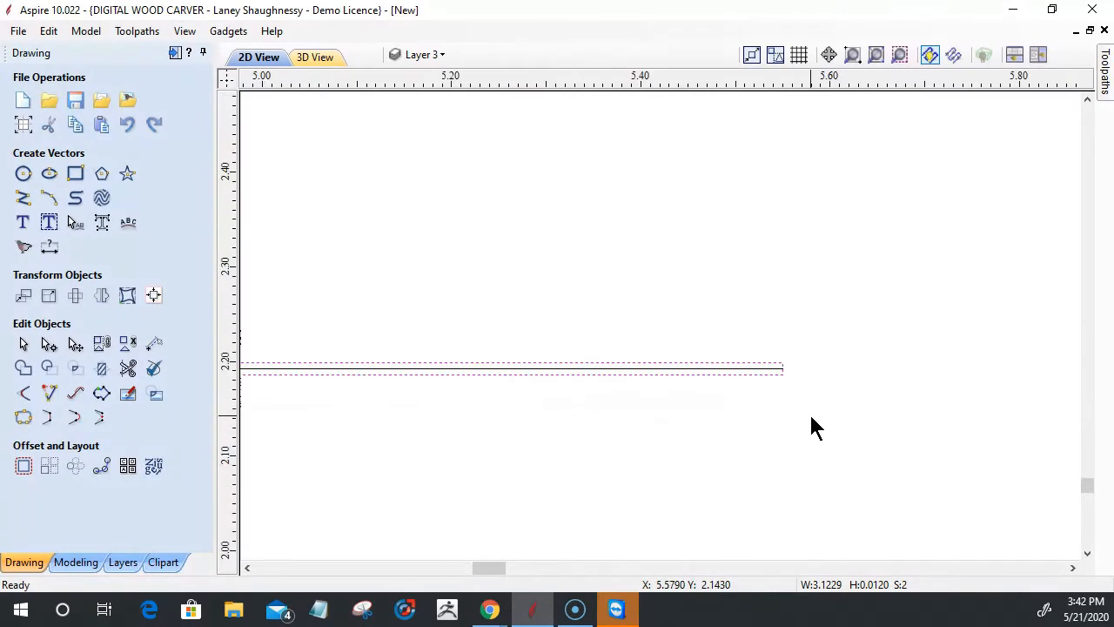
scroll(706, 422, down, 3)
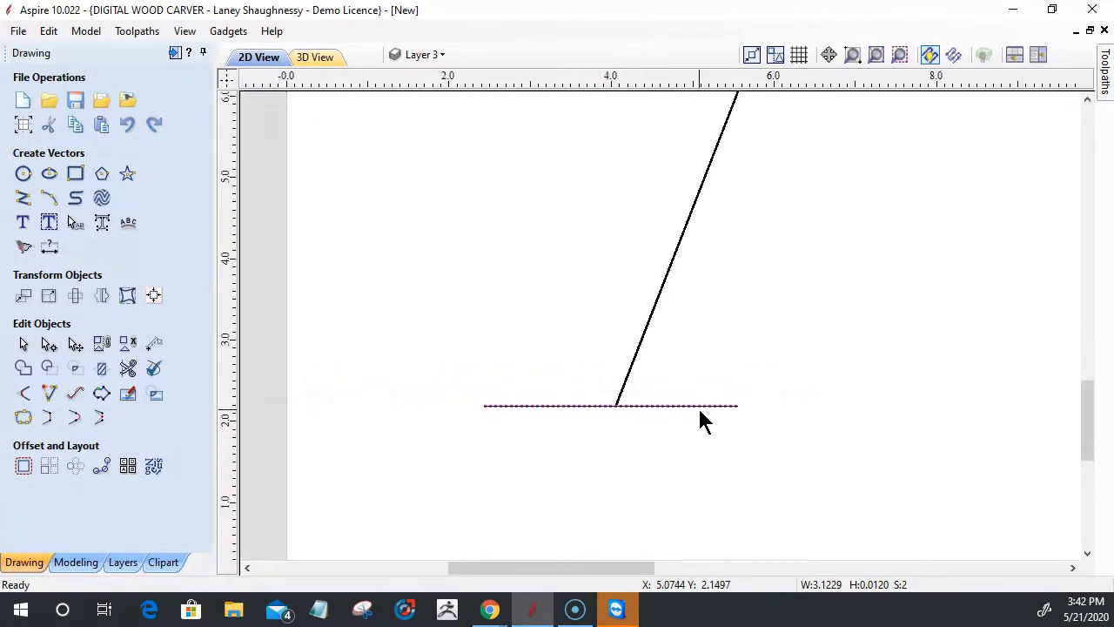
Join the ends of the bottom-right serif's two offset lines with straight lines, excluding its centre line, and check the left end.
scroll(699, 412, down, 3)
scroll(687, 409, down, 3)
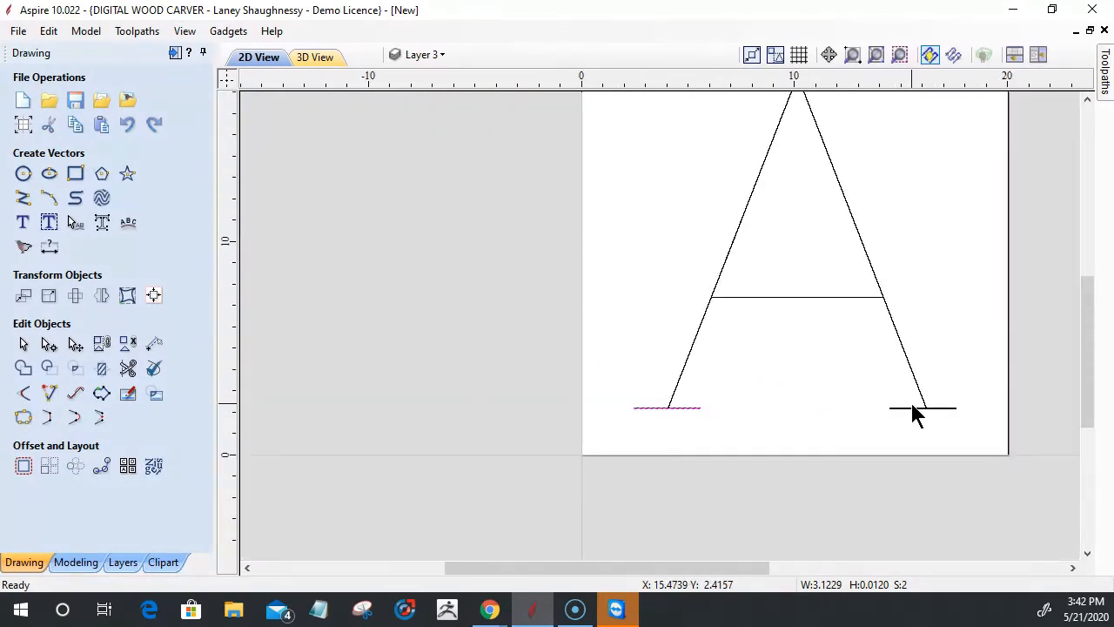
scroll(913, 414, up, 6)
scroll(927, 414, up, 3)
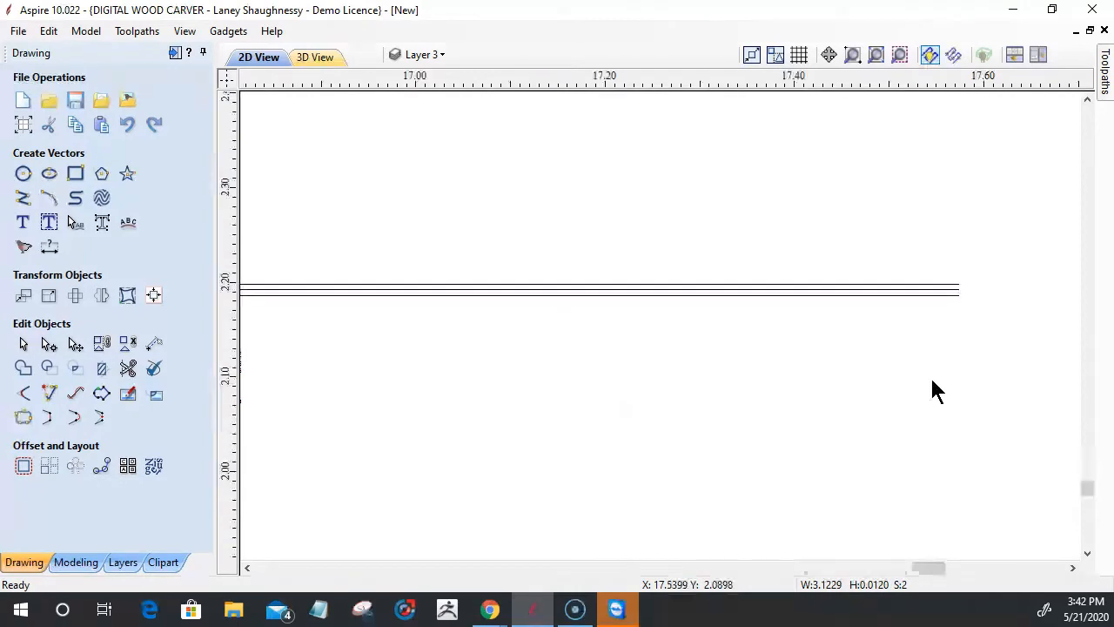
click(930, 287)
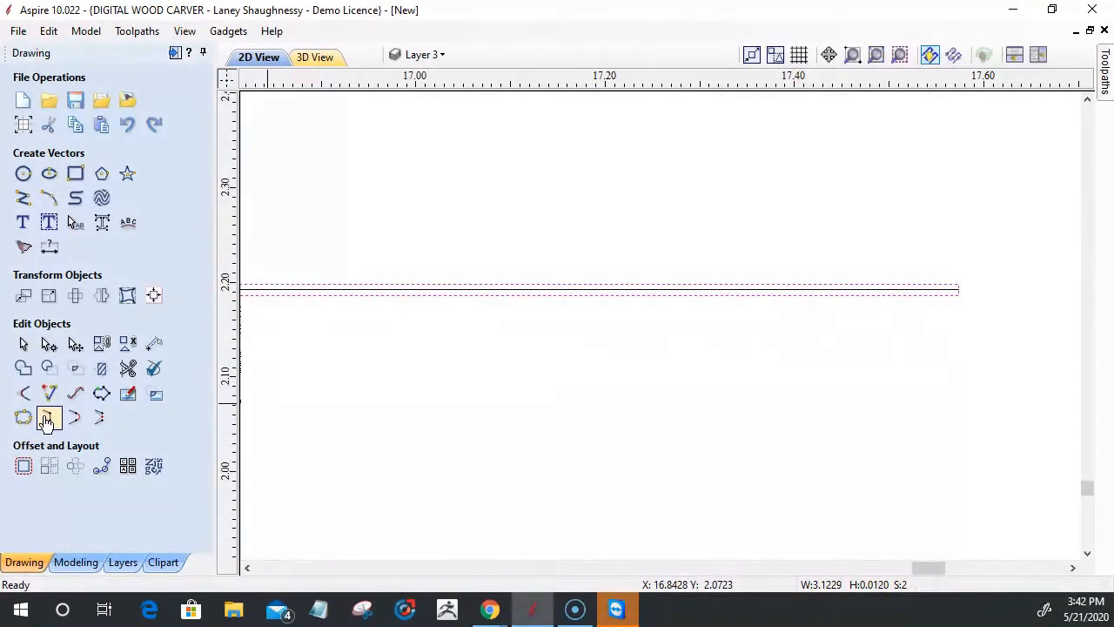
scroll(340, 415, down, 3)
scroll(339, 435, up, 4)
scroll(323, 299, up, 3)
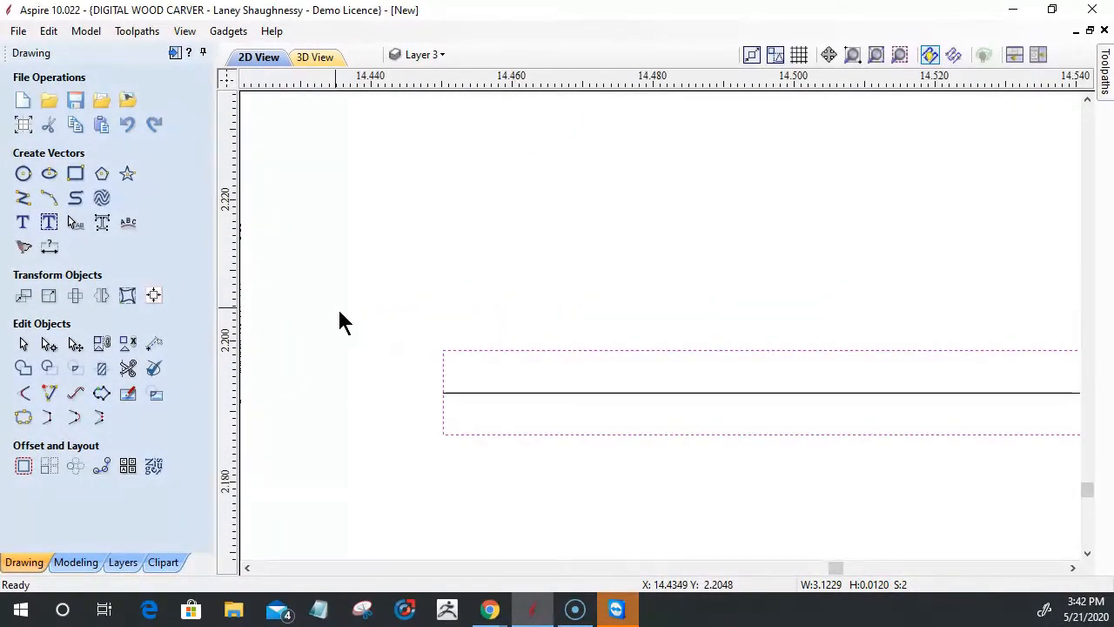
scroll(346, 328, down, 4)
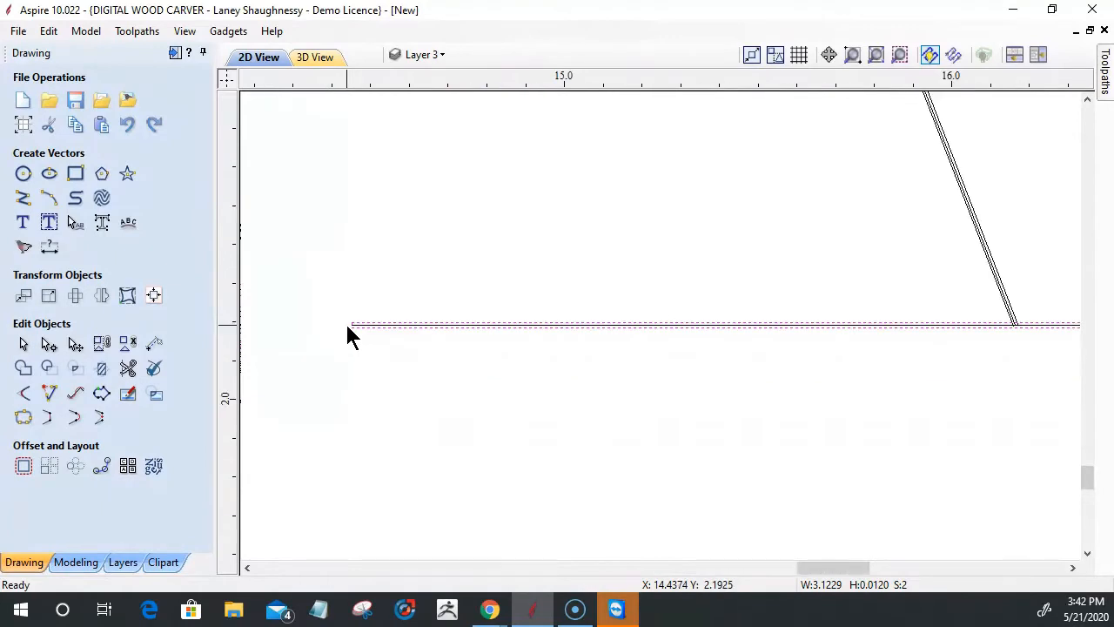
Trim the right leg's overhanging offset ends and the serif's upper offset line between them where the leg meets the bottom-right serif.
scroll(348, 332, down, 3)
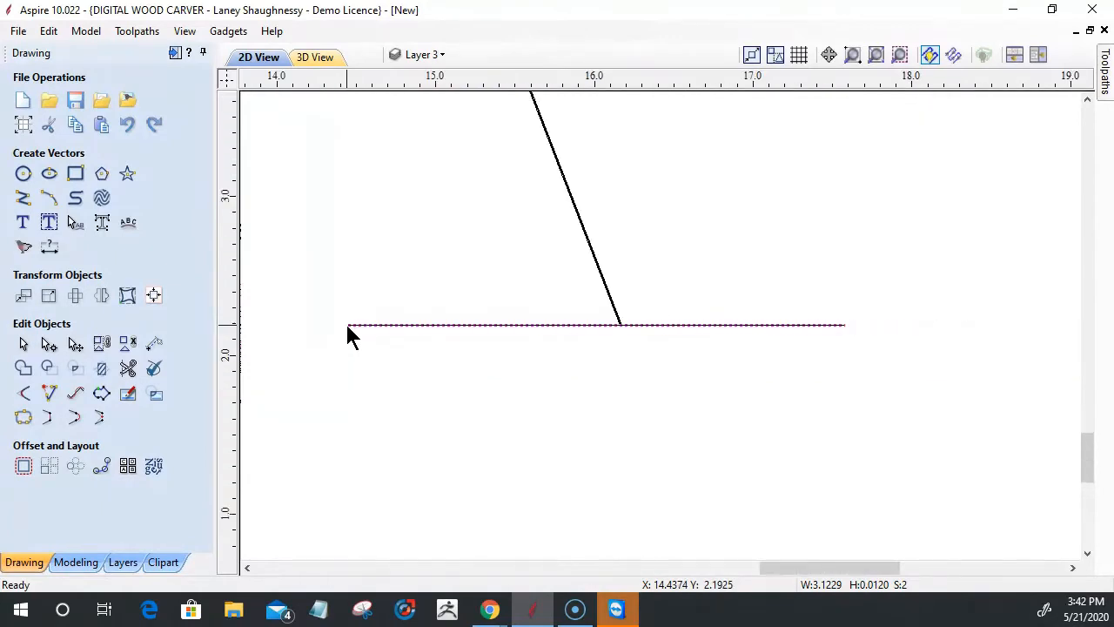
scroll(614, 345, up, 4)
scroll(627, 357, up, 2)
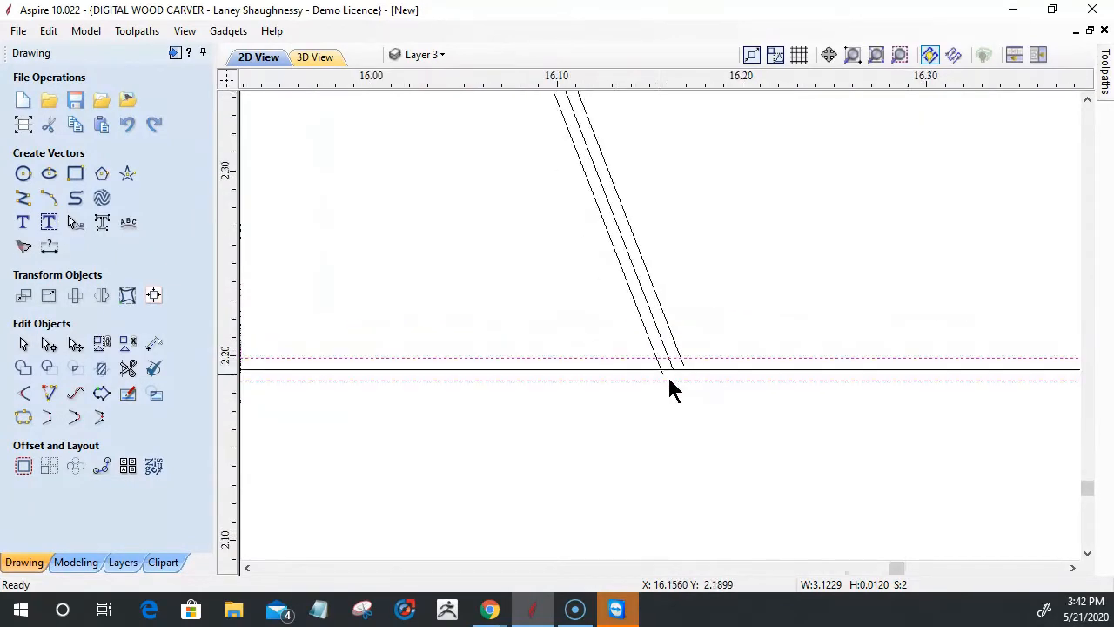
scroll(601, 370, up, 4)
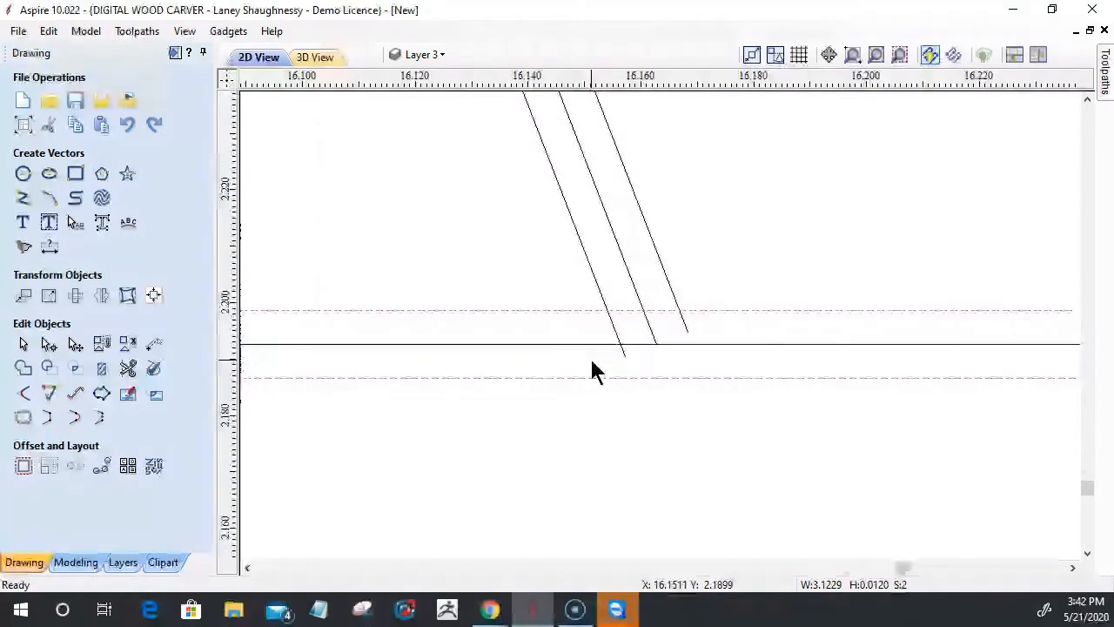
click(128, 368)
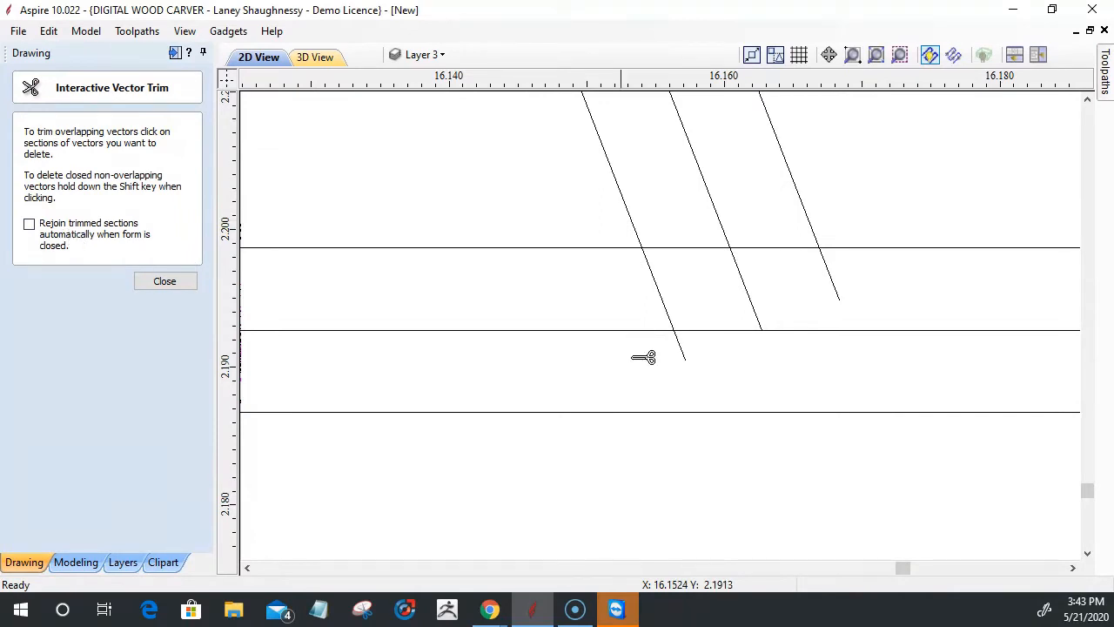
click(703, 249)
click(794, 248)
click(825, 270)
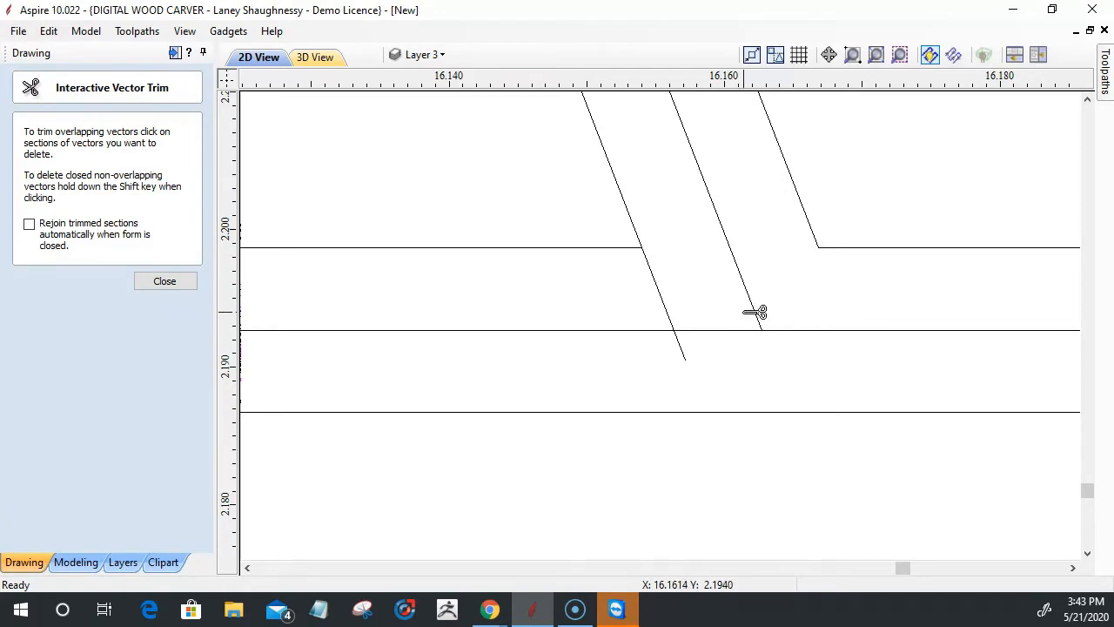
click(670, 311)
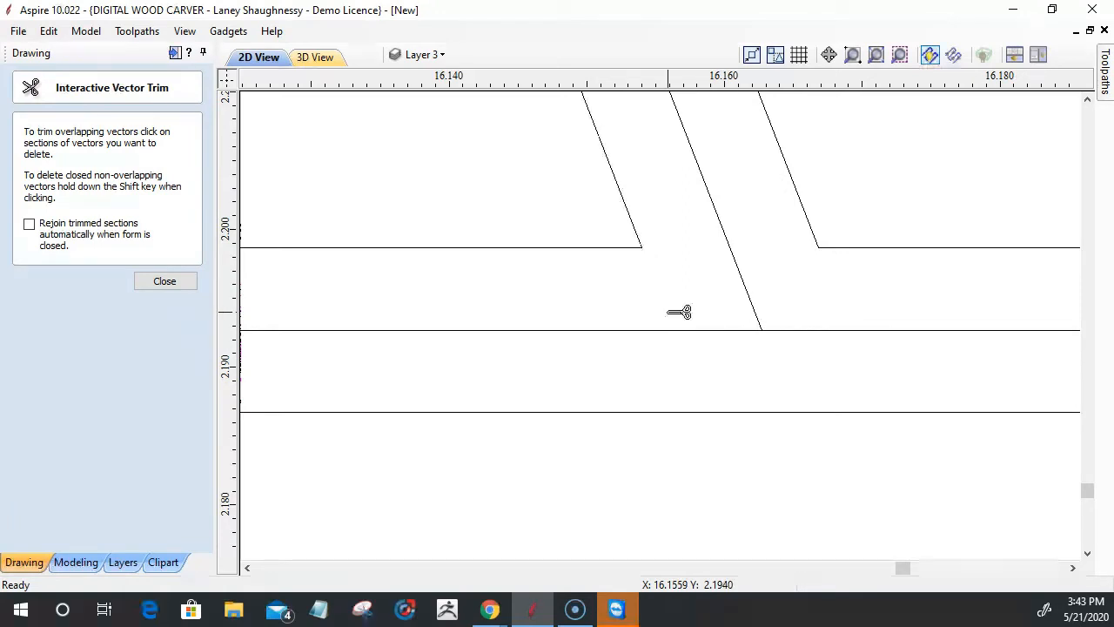
Trim the left leg's overhanging offset ends and the bottom-left serif's upper offset line between them, keeping the centre lines.
scroll(798, 336, down, 6)
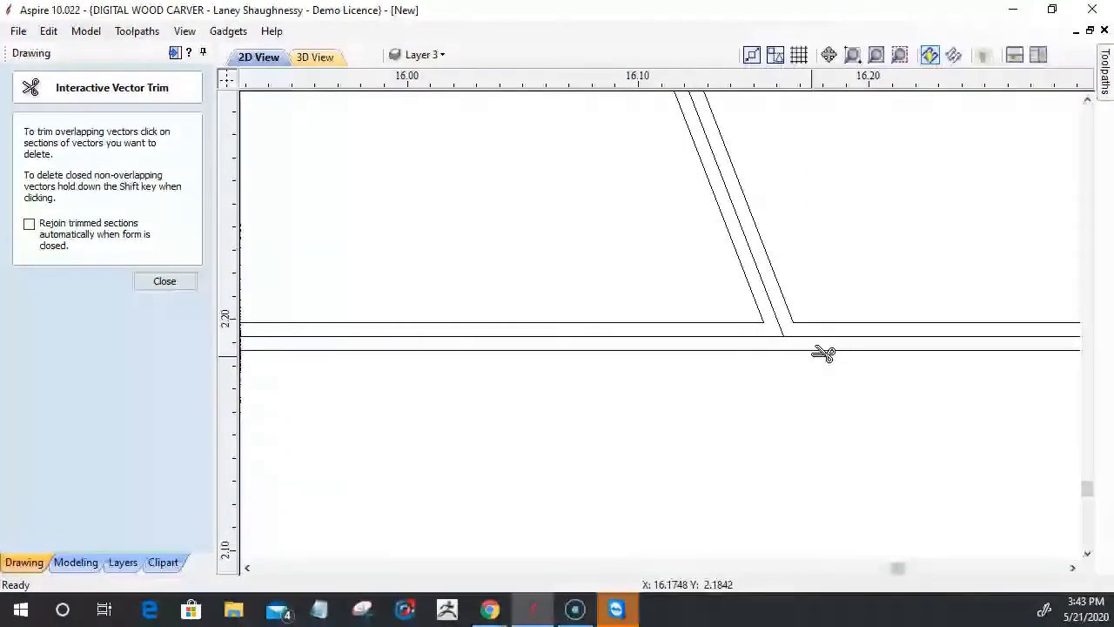
scroll(760, 272, down, 3)
scroll(768, 327, up, 3)
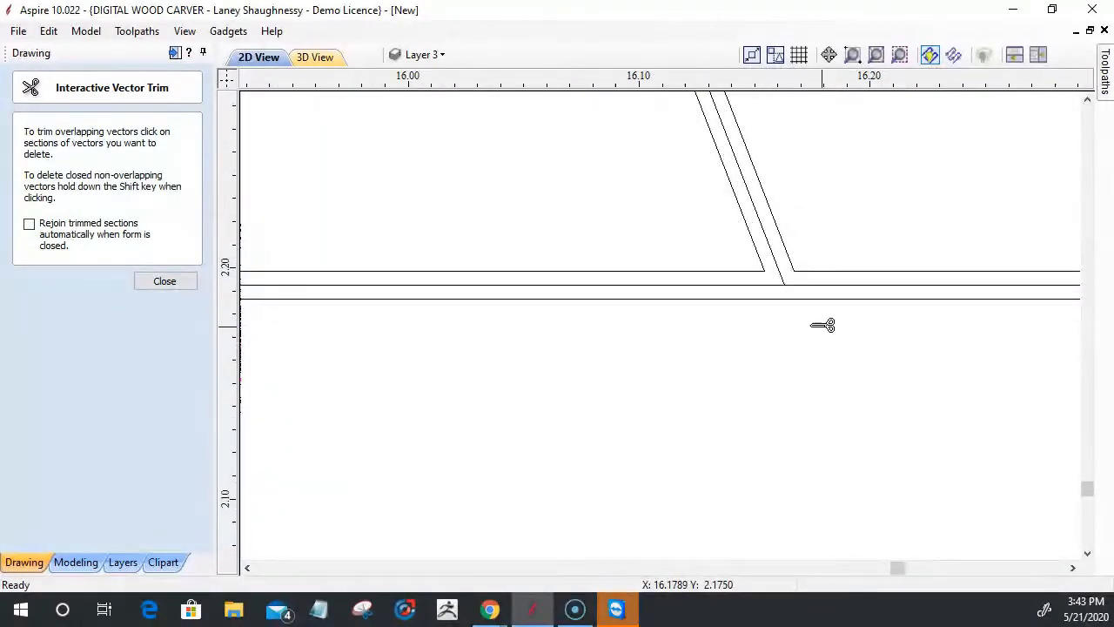
scroll(808, 374, down, 6)
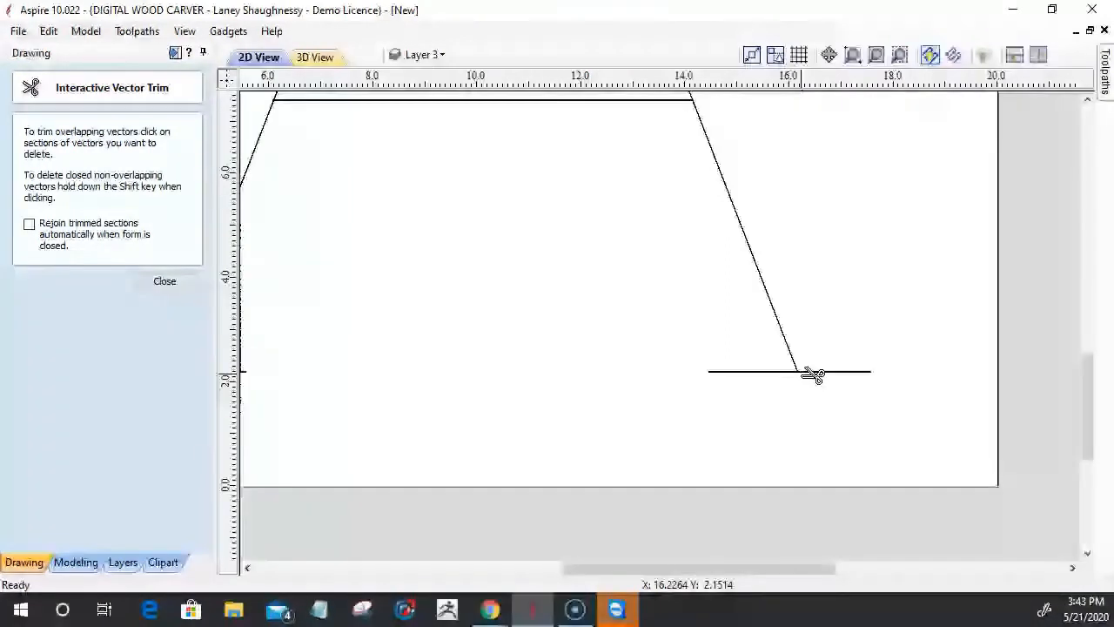
scroll(809, 373, down, 2)
scroll(609, 385, up, 8)
scroll(776, 279, up, 3)
scroll(769, 263, up, 5)
click(848, 202)
click(821, 204)
click(771, 226)
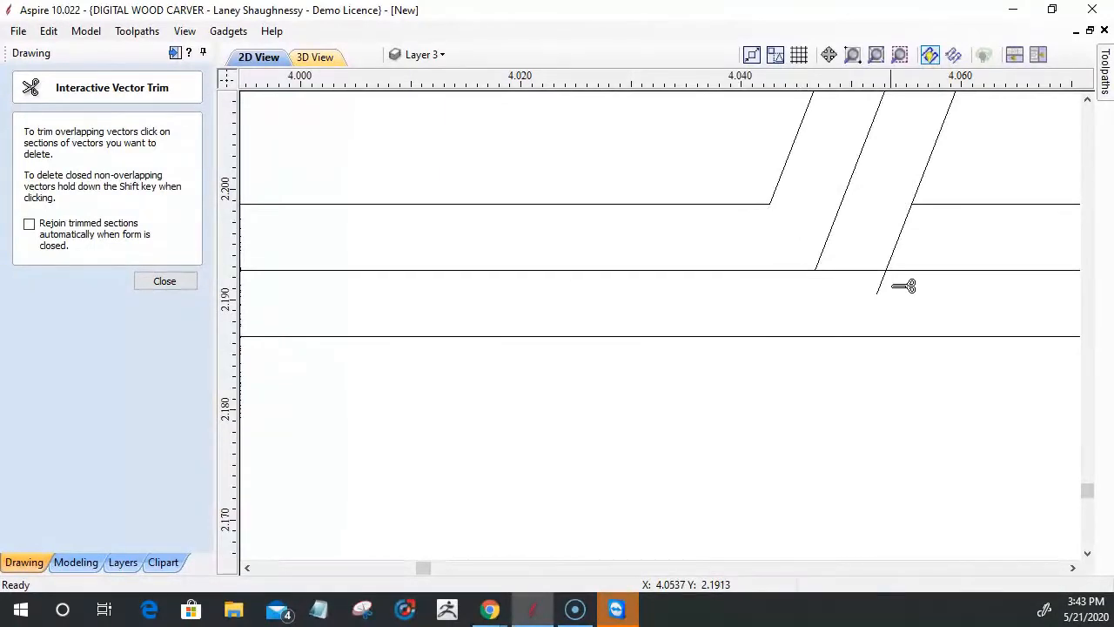
click(880, 285)
click(891, 246)
scroll(736, 399, down, 1)
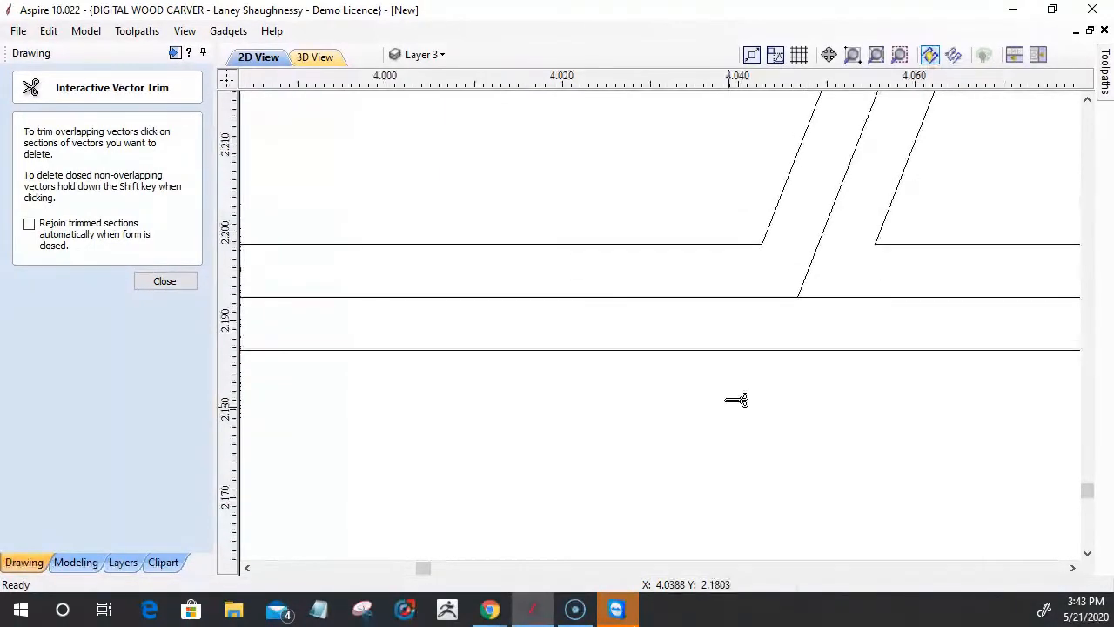
scroll(736, 399, down, 4)
click(152, 283)
Trim the crossbar's overhanging offset ends and the left leg's inner offset line between them where the crossbar meets the left leg.
scroll(469, 231, down, 5)
scroll(540, 288, down, 6)
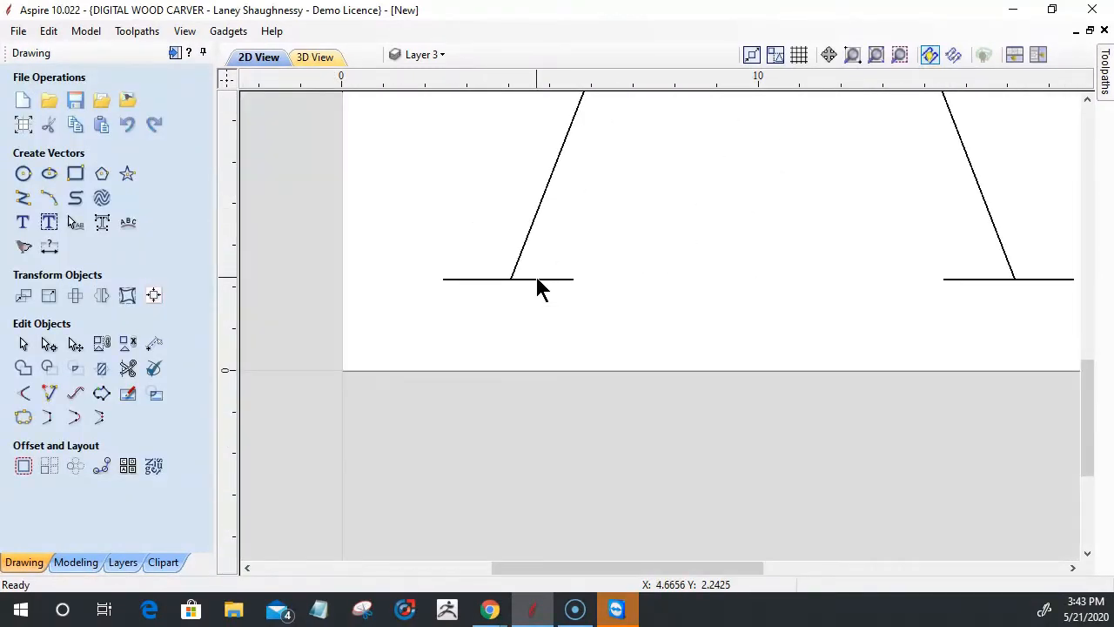
scroll(568, 183, up, 5)
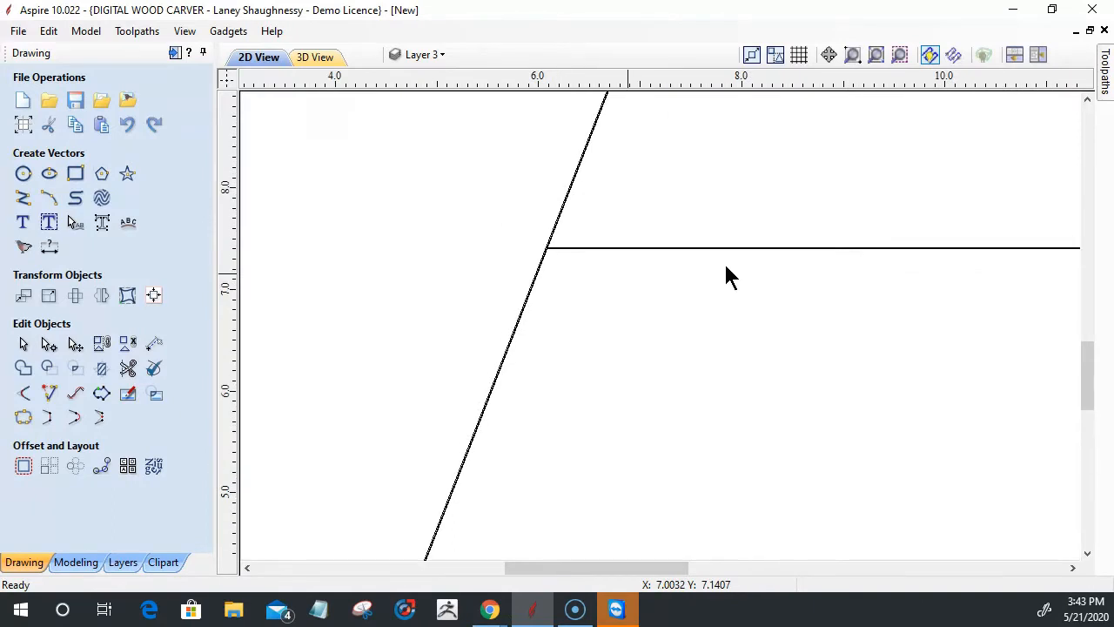
scroll(548, 244, up, 5)
scroll(567, 233, up, 6)
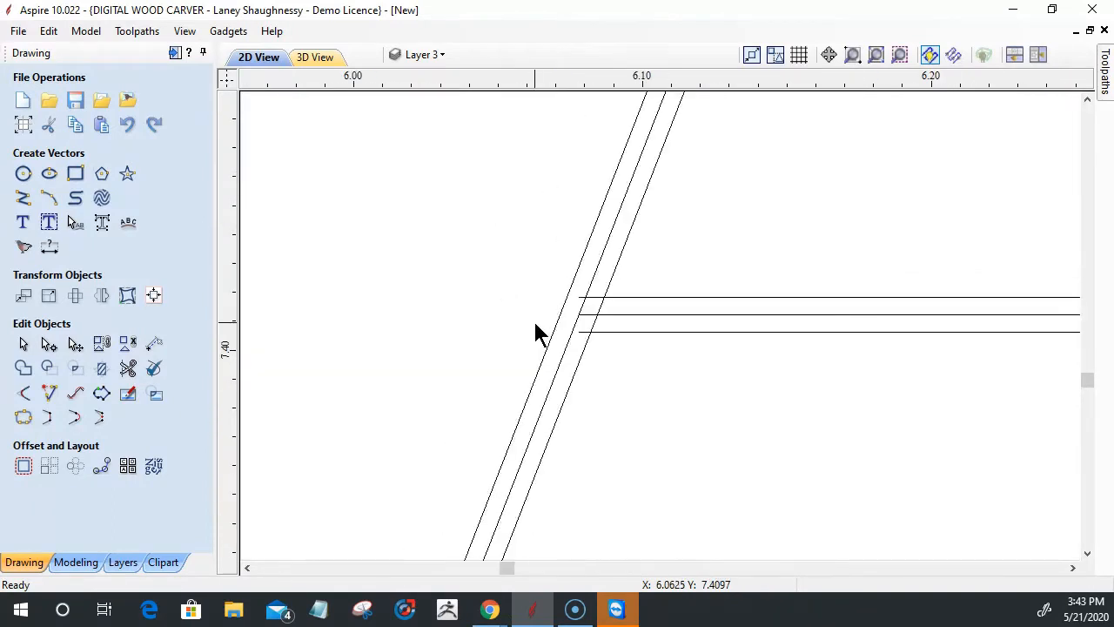
scroll(562, 315, up, 1)
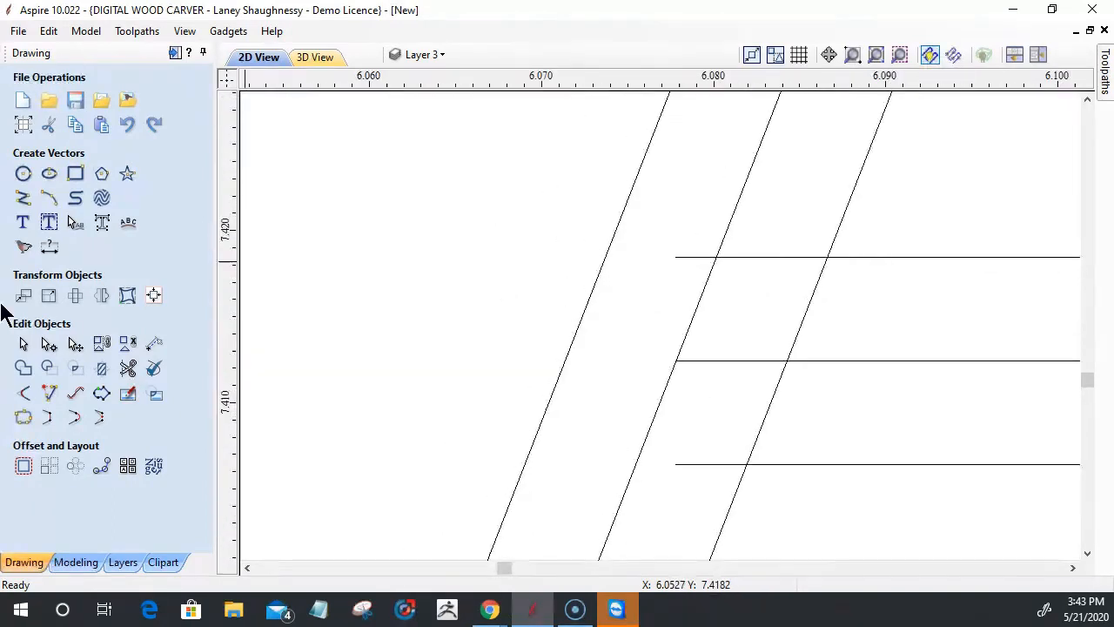
click(127, 368)
click(771, 424)
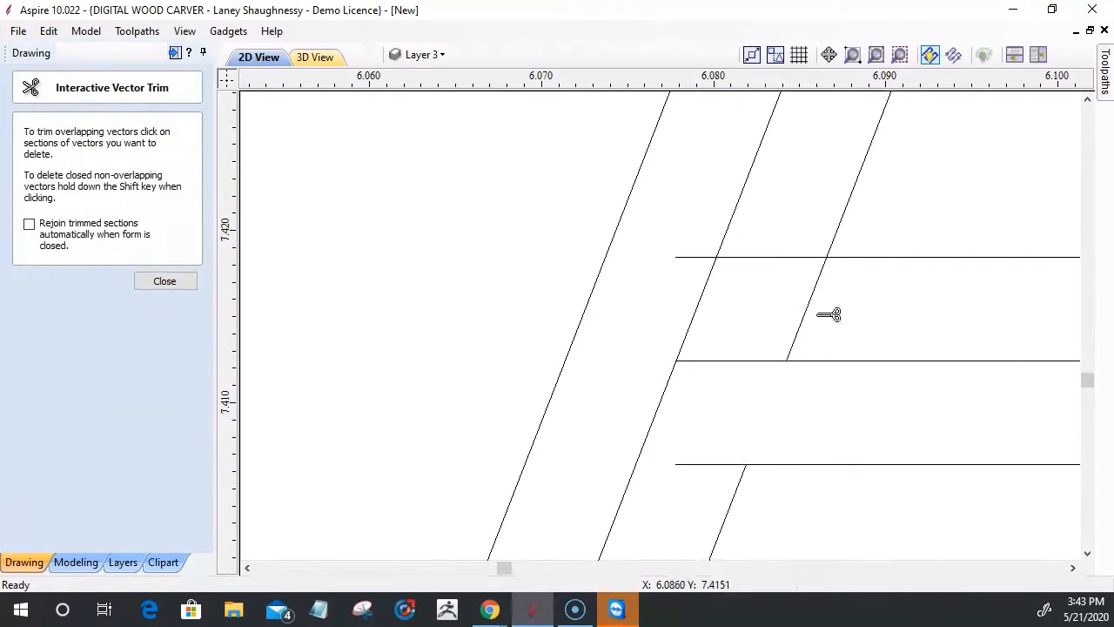
click(818, 314)
click(704, 256)
click(751, 256)
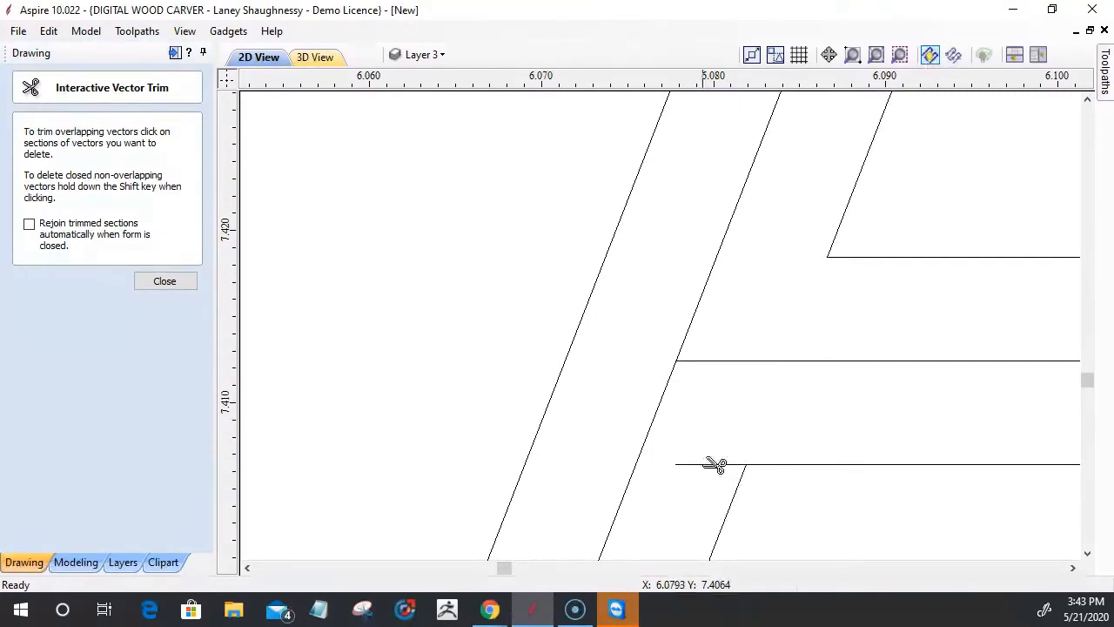
click(713, 465)
Trim the crossbar's three overhanging ends and the right leg's inner offset line between the crossbar's offsets at the right-leg junction.
scroll(677, 356, down, 6)
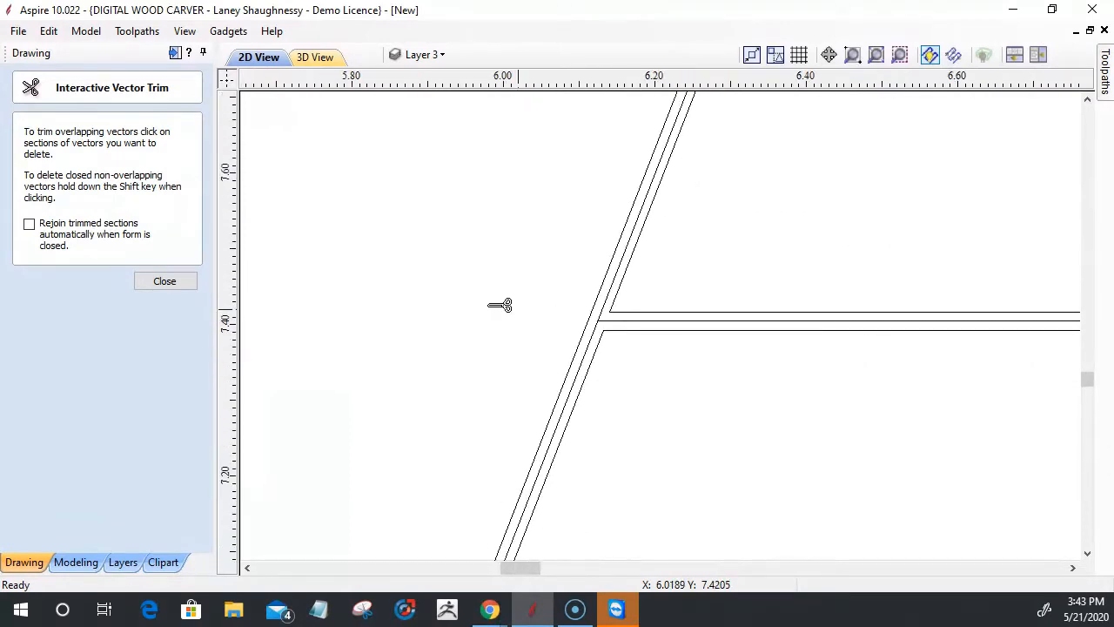
scroll(439, 297, down, 3)
scroll(440, 297, down, 3)
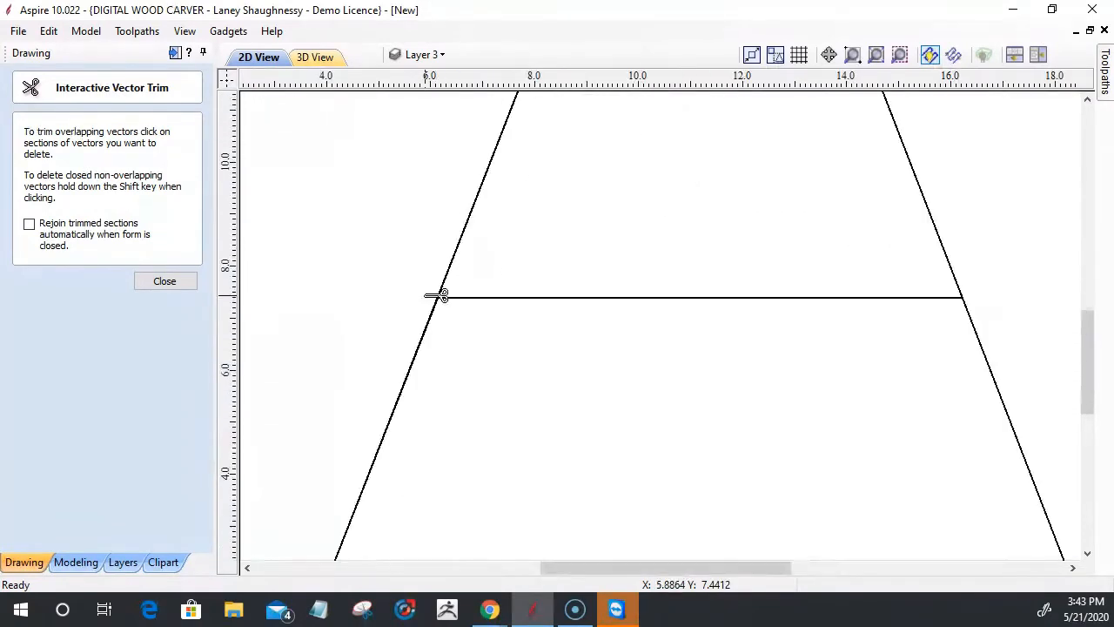
scroll(597, 241, up, 10)
scroll(793, 347, up, 3)
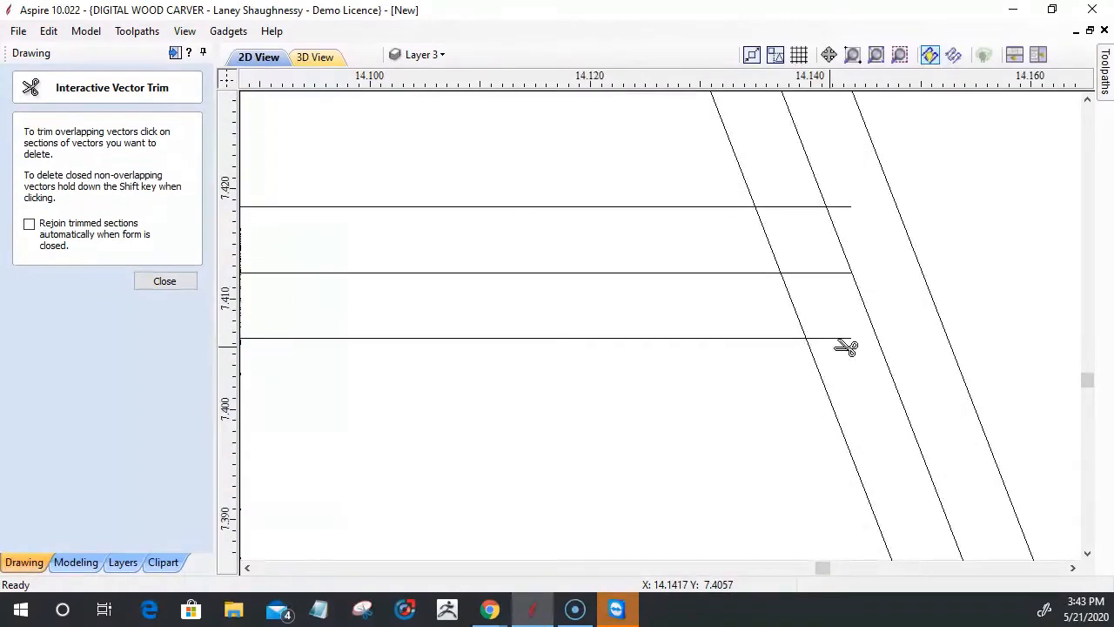
click(845, 338)
click(841, 273)
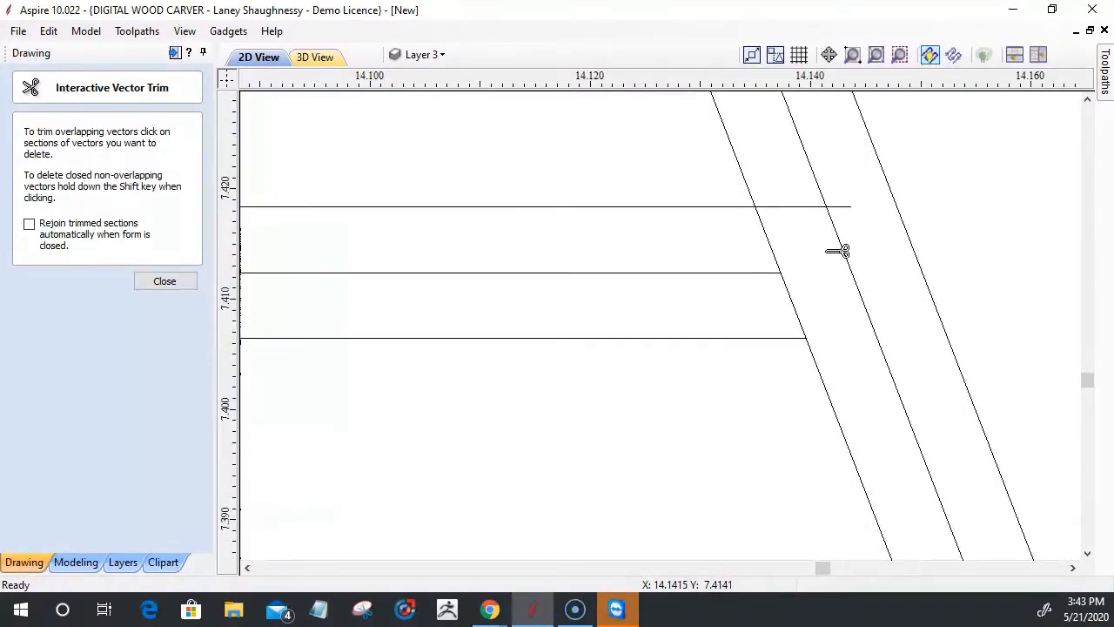
click(789, 298)
click(777, 252)
click(793, 206)
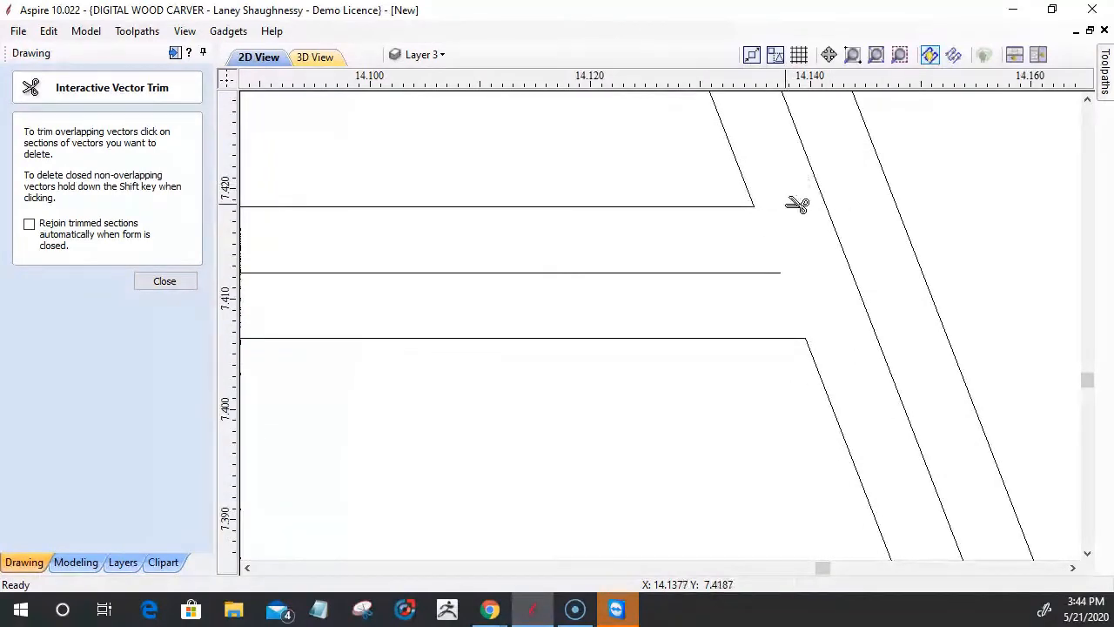
scroll(841, 254, down, 2)
scroll(867, 262, down, 4)
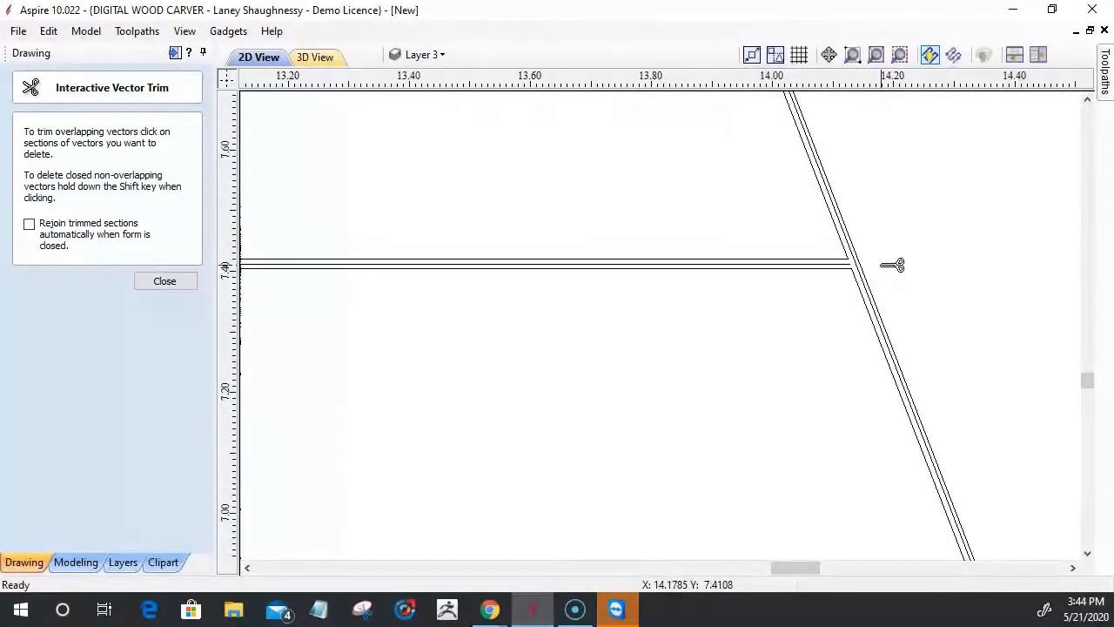
Trim the top serif's lower offset and centre lines inside the apex, plus the leg's outer offset segments between those two serif lines.
scroll(892, 266, down, 6)
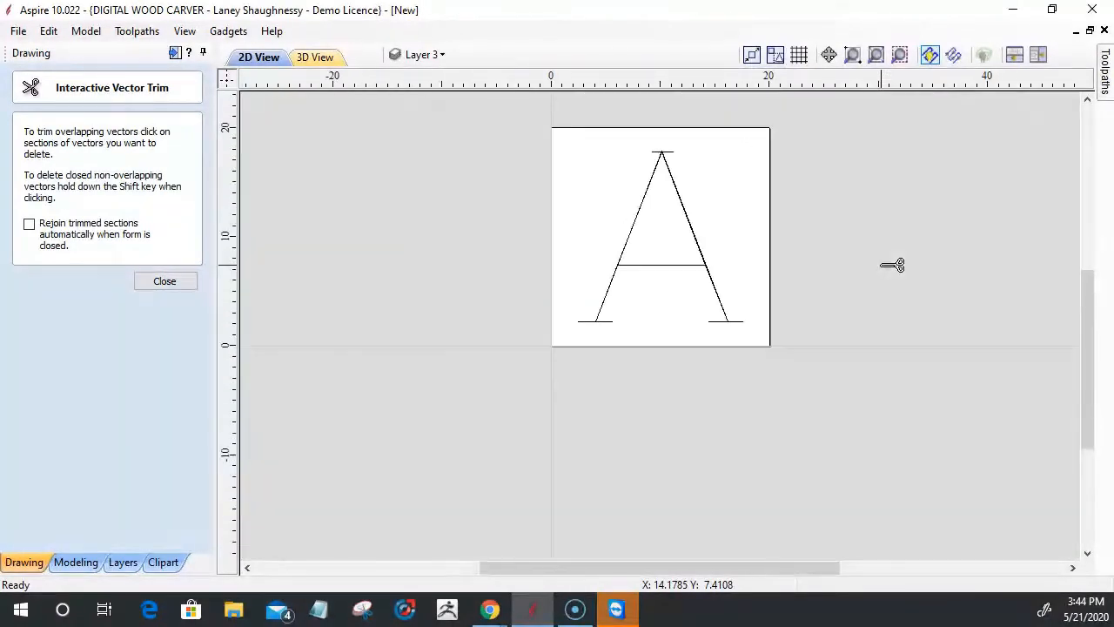
scroll(646, 144, up, 10)
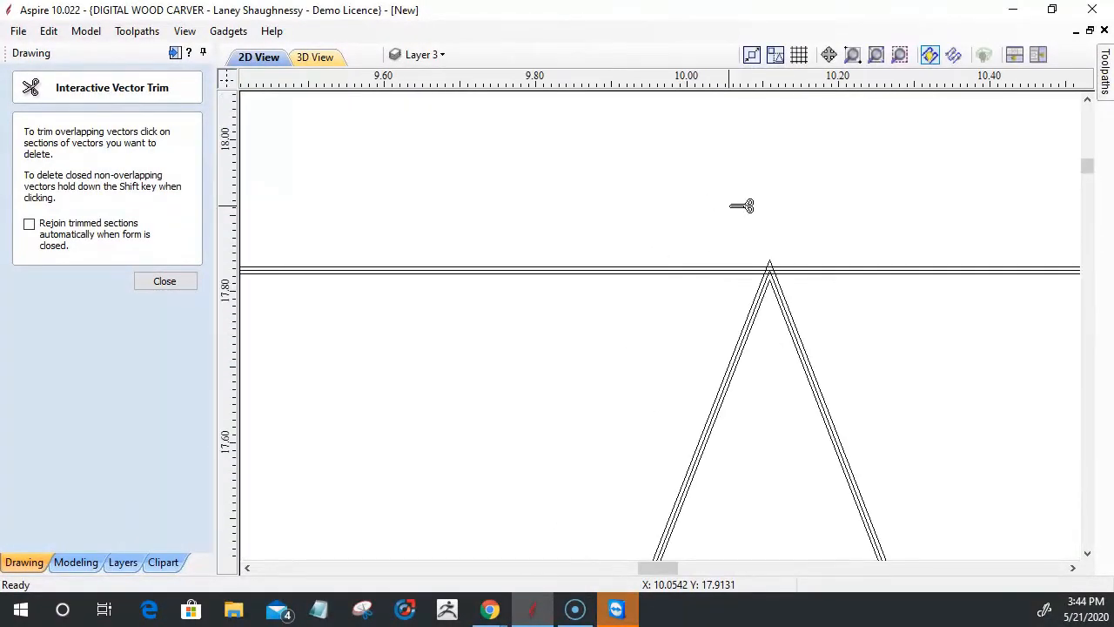
scroll(739, 246, up, 3)
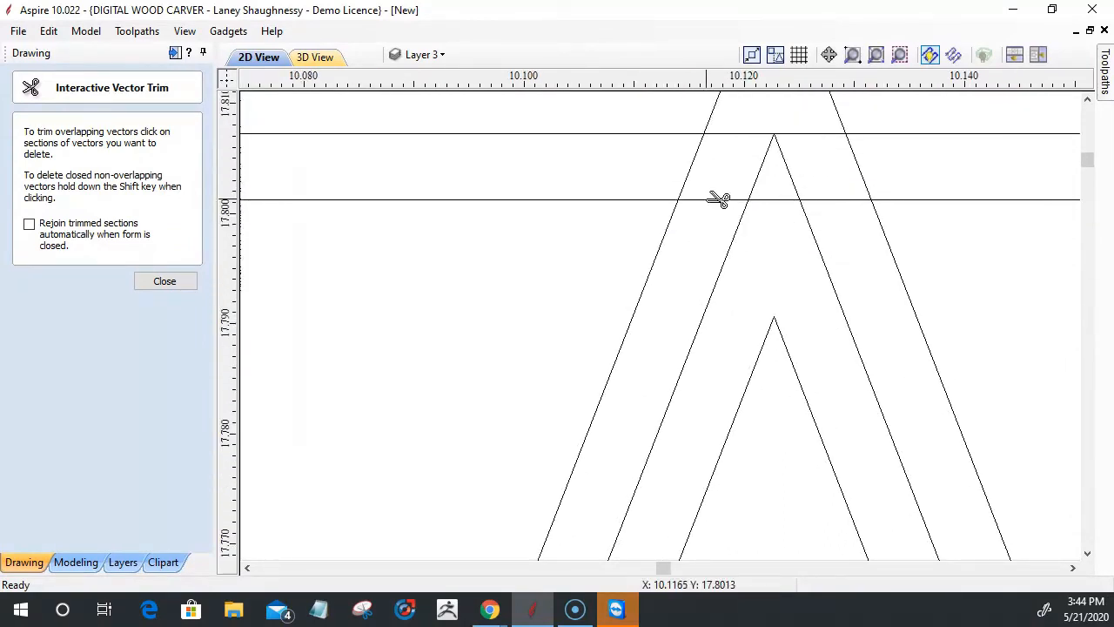
click(718, 199)
click(858, 200)
click(838, 134)
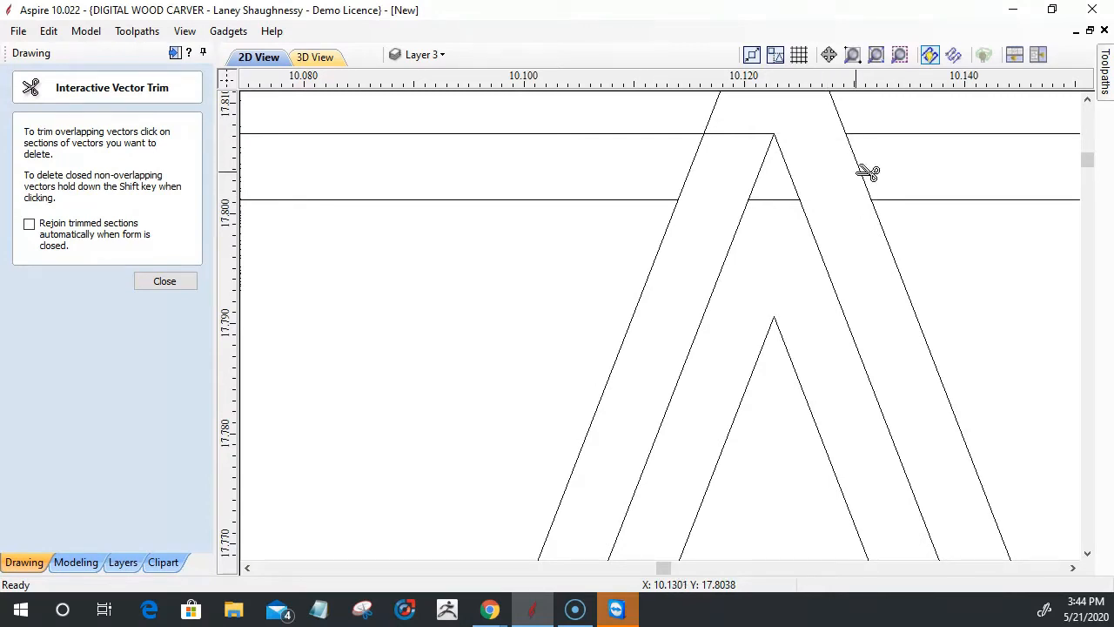
click(857, 168)
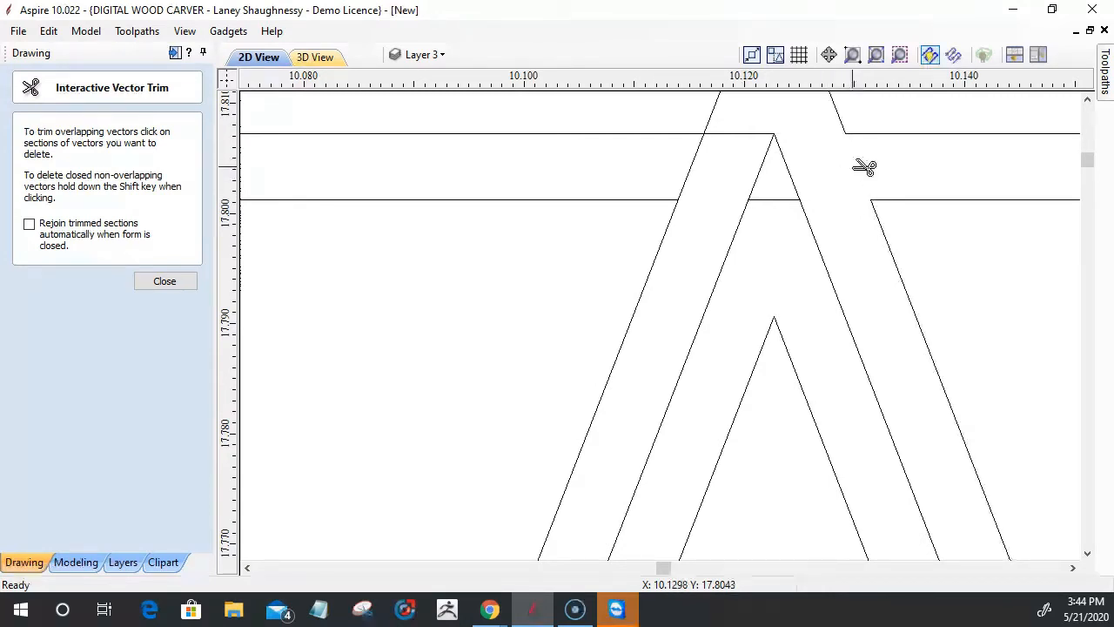
click(736, 134)
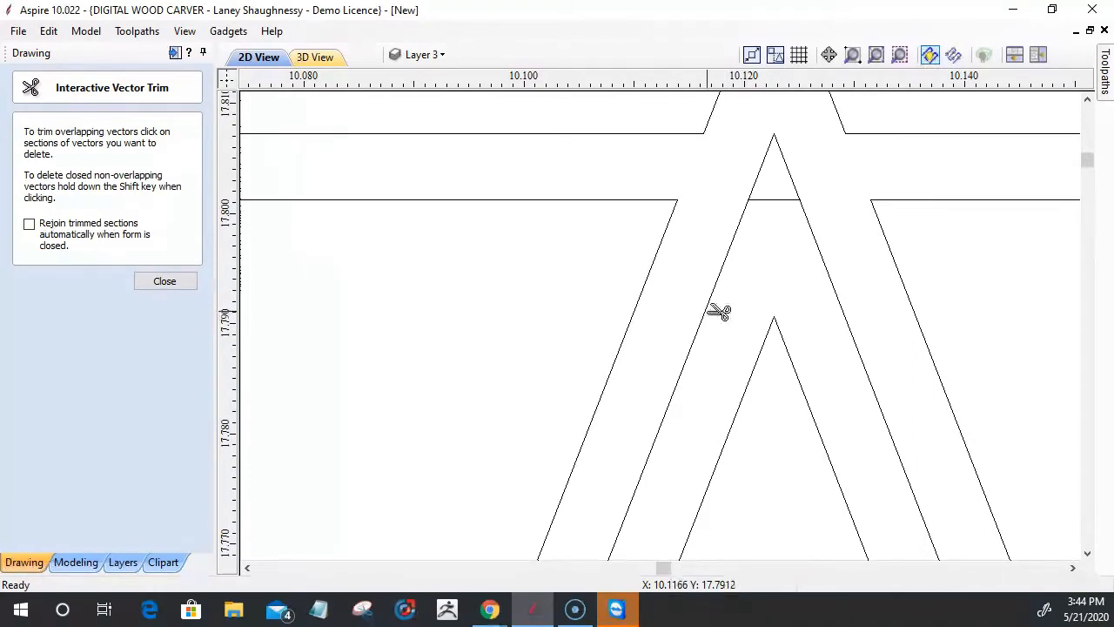
Trim the outer offset peak above the top serif and the two short stubs between the serif's upper offset and centre lines.
scroll(719, 312, down, 3)
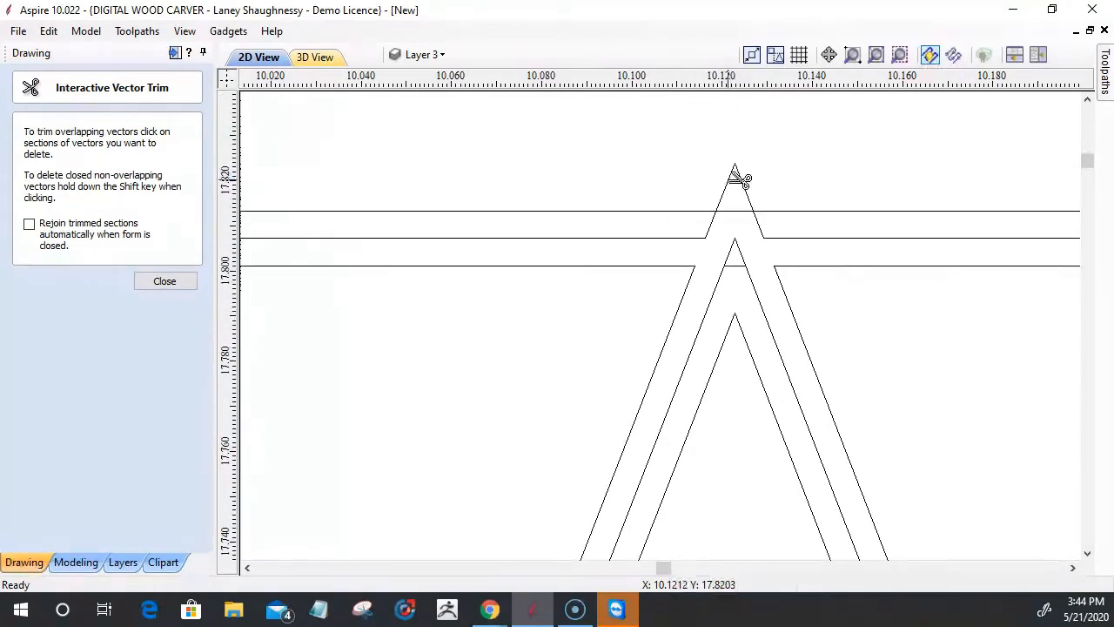
scroll(736, 174, up, 2)
click(753, 226)
scroll(783, 220, down, 2)
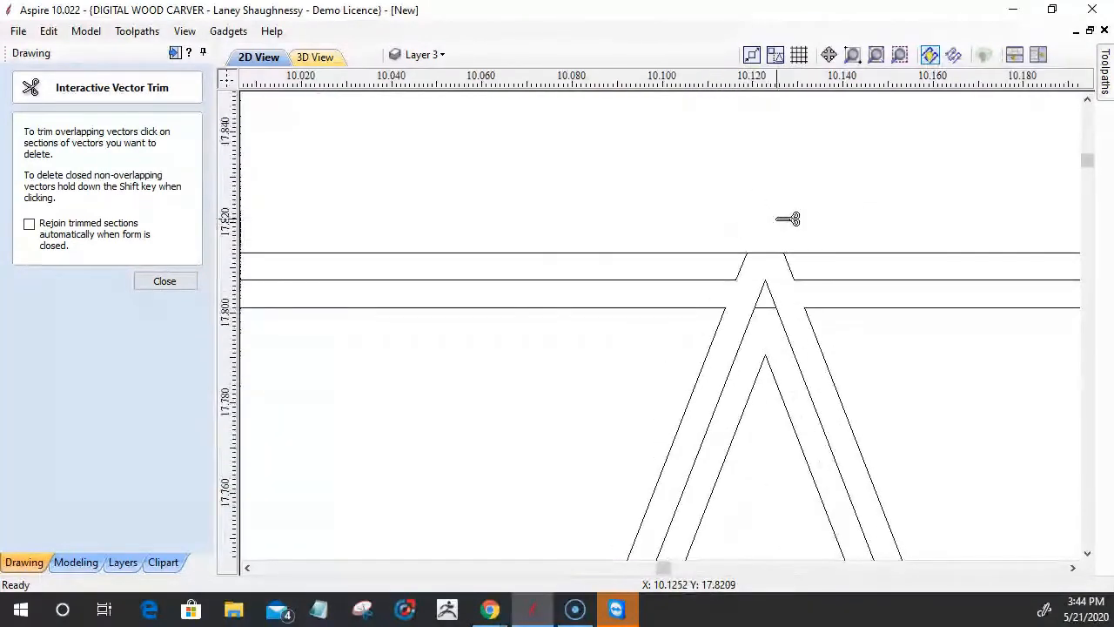
scroll(828, 278, up, 1)
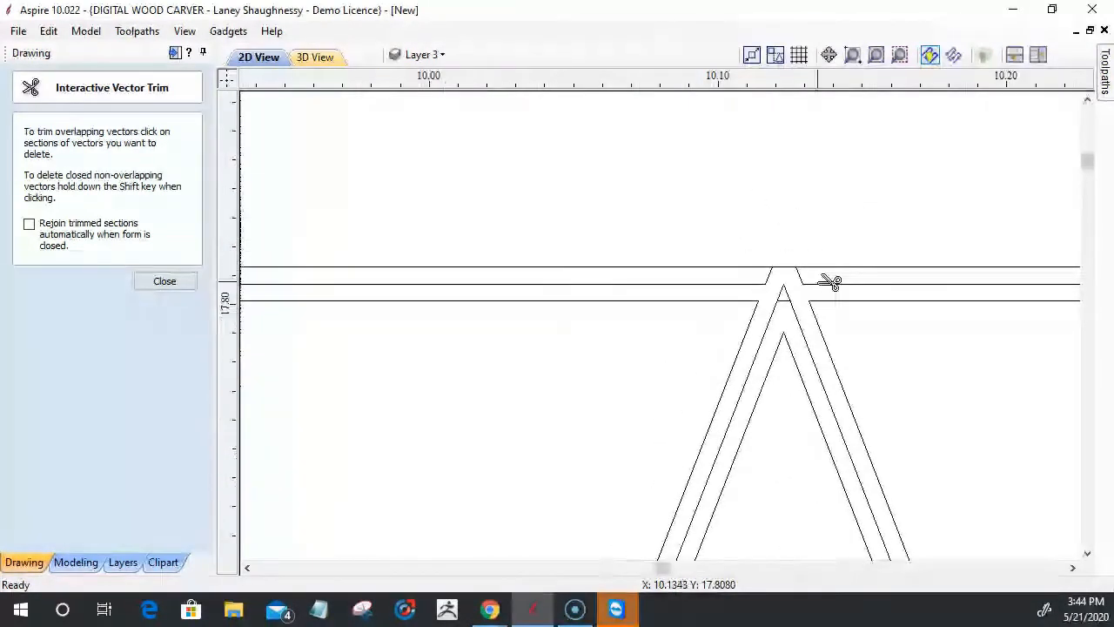
click(759, 269)
click(818, 268)
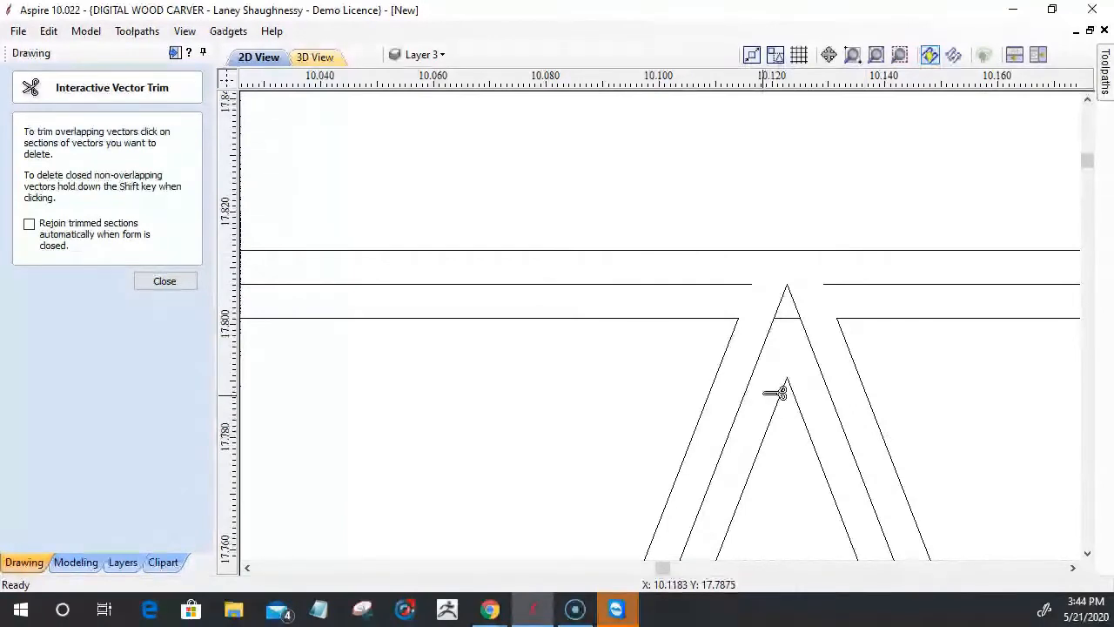
Trim both sides of the legs' centre-line tip above the top serif's lower offset line and finish trimming.
scroll(790, 317, up, 3)
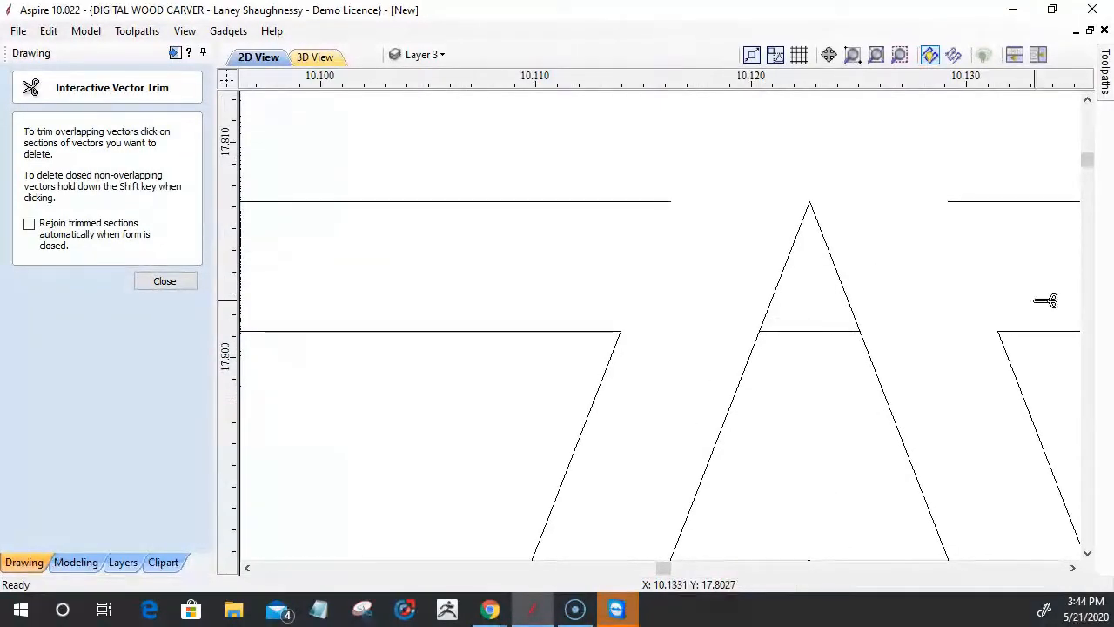
click(834, 266)
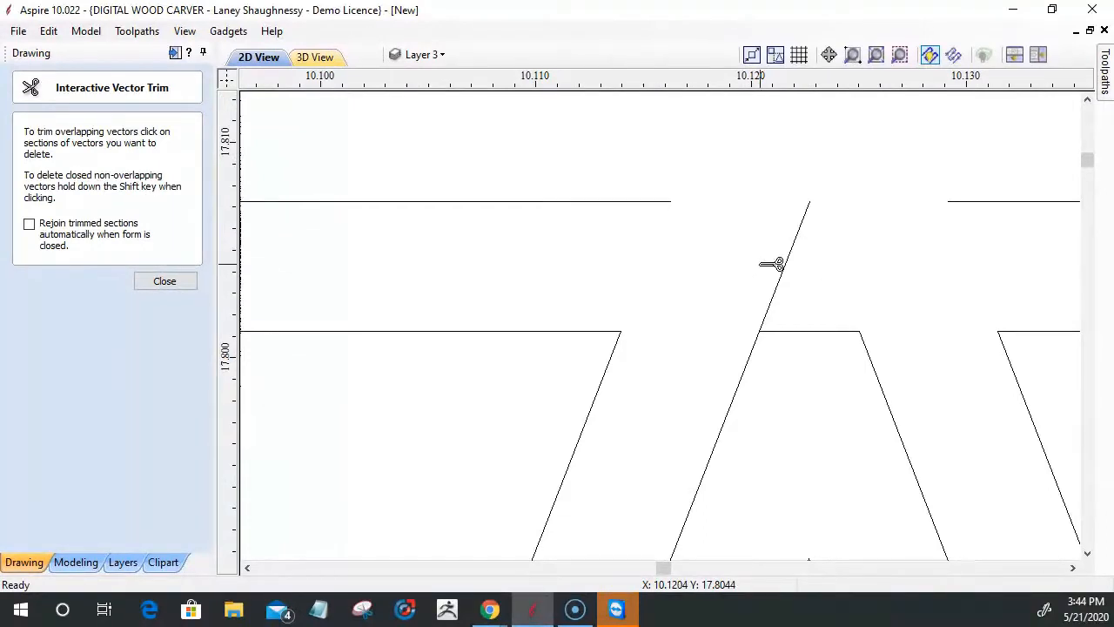
scroll(792, 235, down, 2)
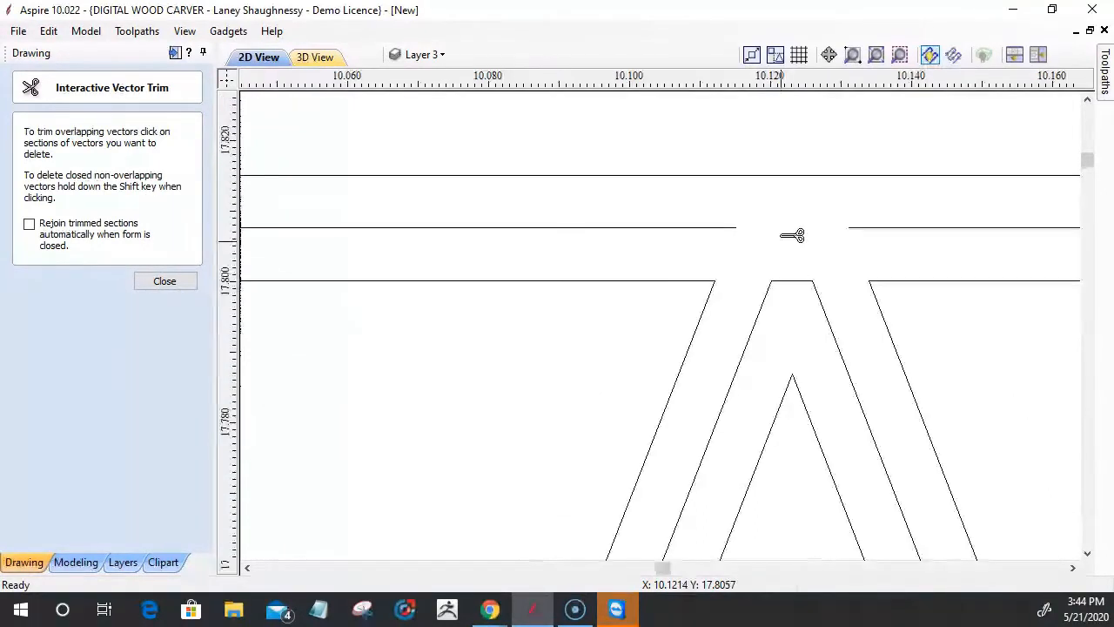
scroll(781, 236, down, 5)
scroll(703, 274, up, 6)
scroll(703, 281, down, 4)
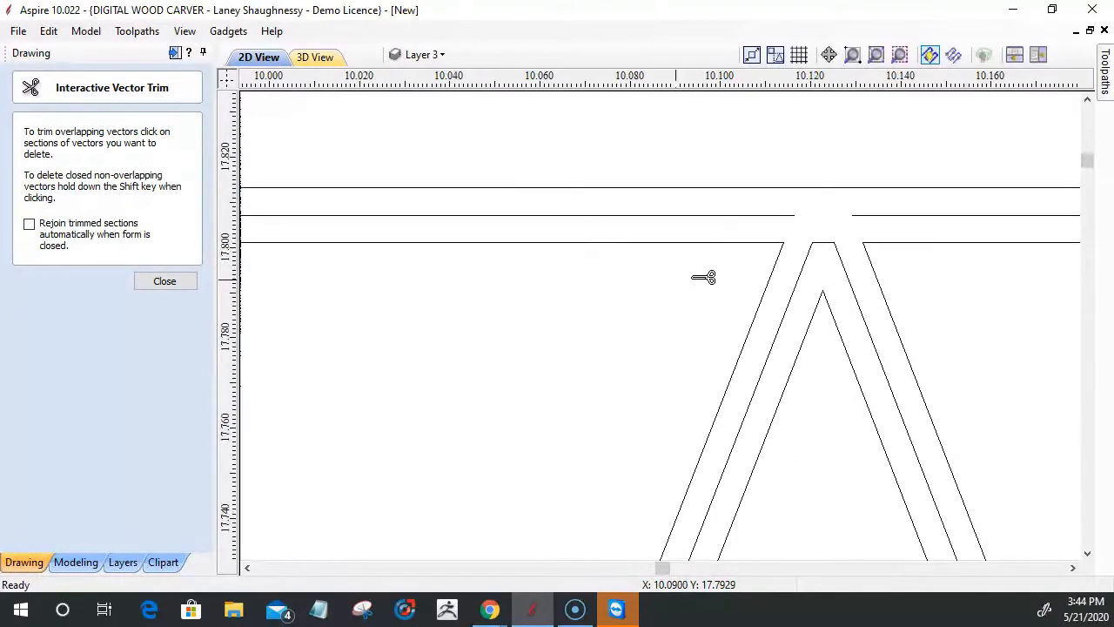
scroll(566, 294, down, 4)
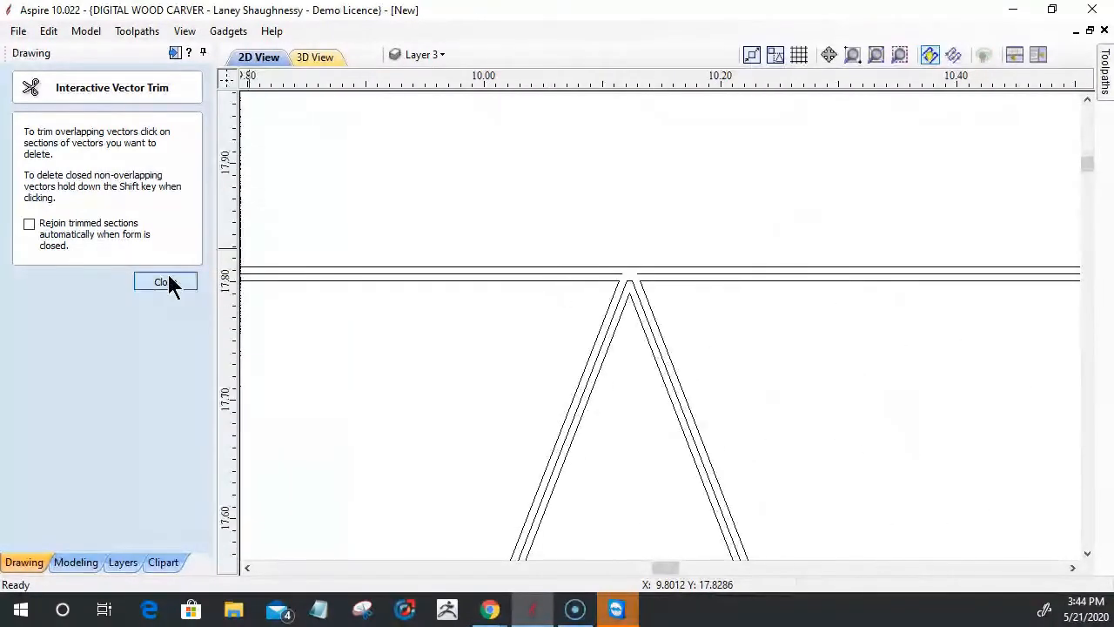
key(Escape)
scroll(634, 320, down, 10)
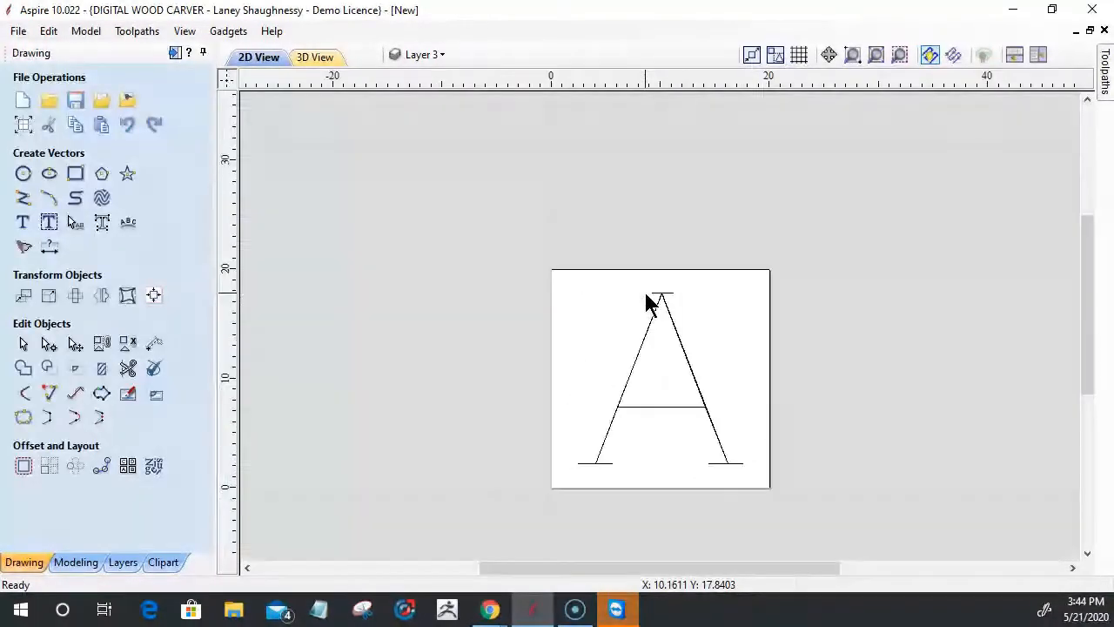
Select all the vectors of the letter A and join them with a 0.0004 inch tolerance.
click(174, 54)
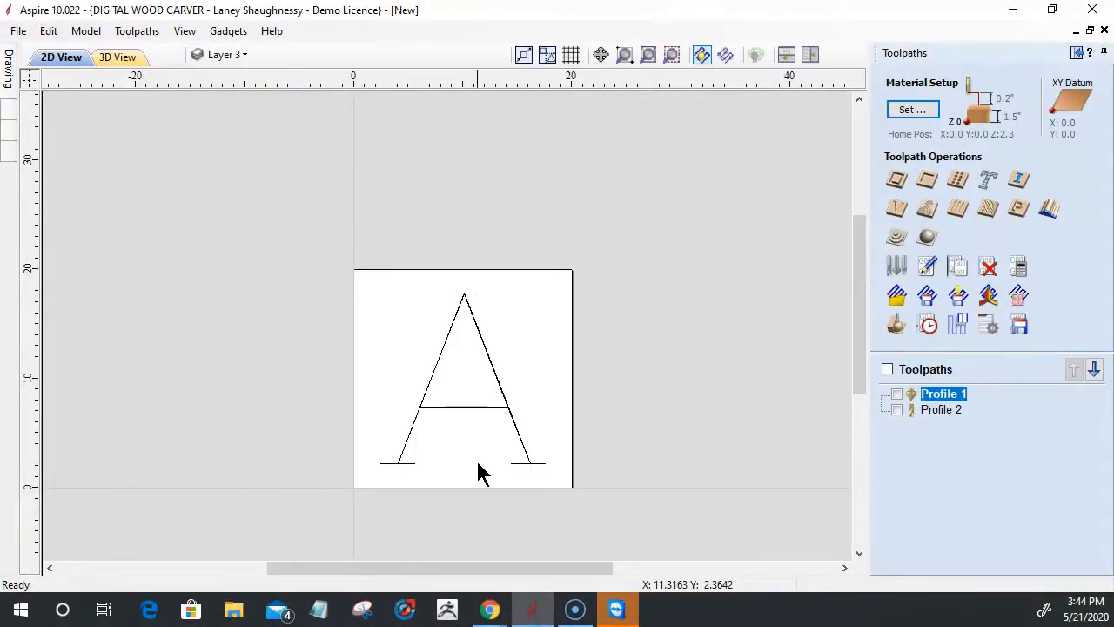
scroll(521, 483, up, 5)
scroll(550, 430, up, 8)
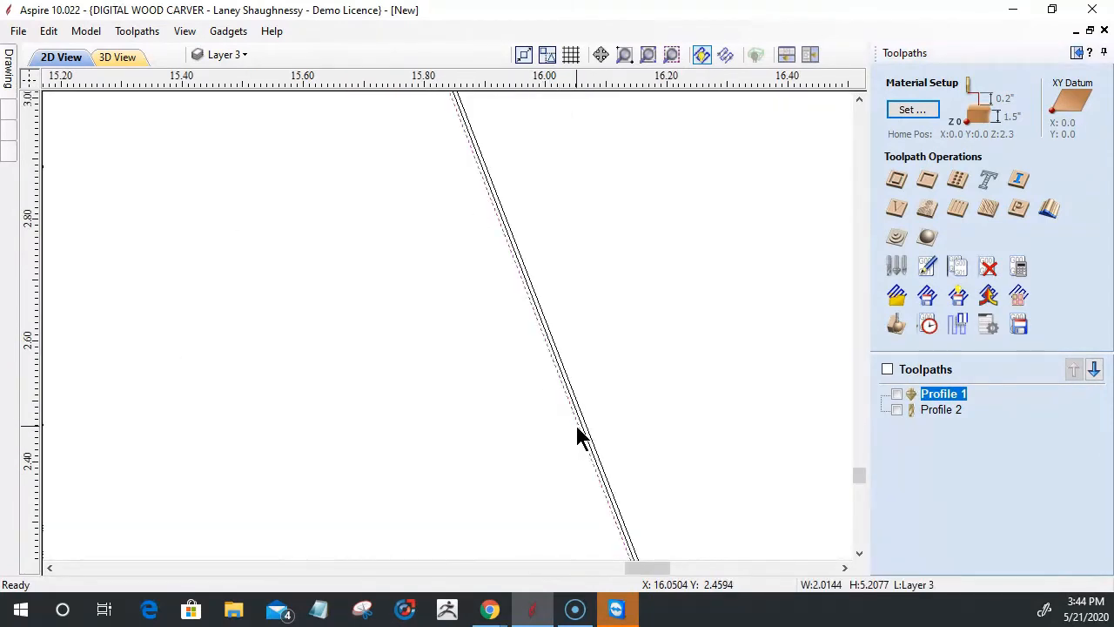
scroll(577, 435, down, 4)
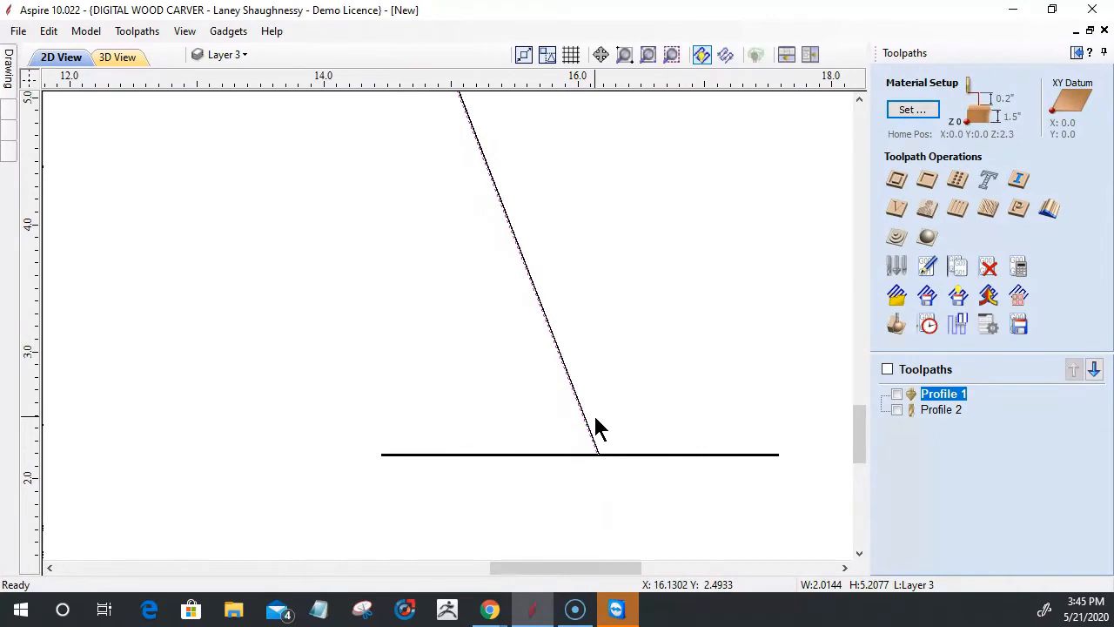
scroll(609, 435, down, 8)
drag(399, 127, 733, 528)
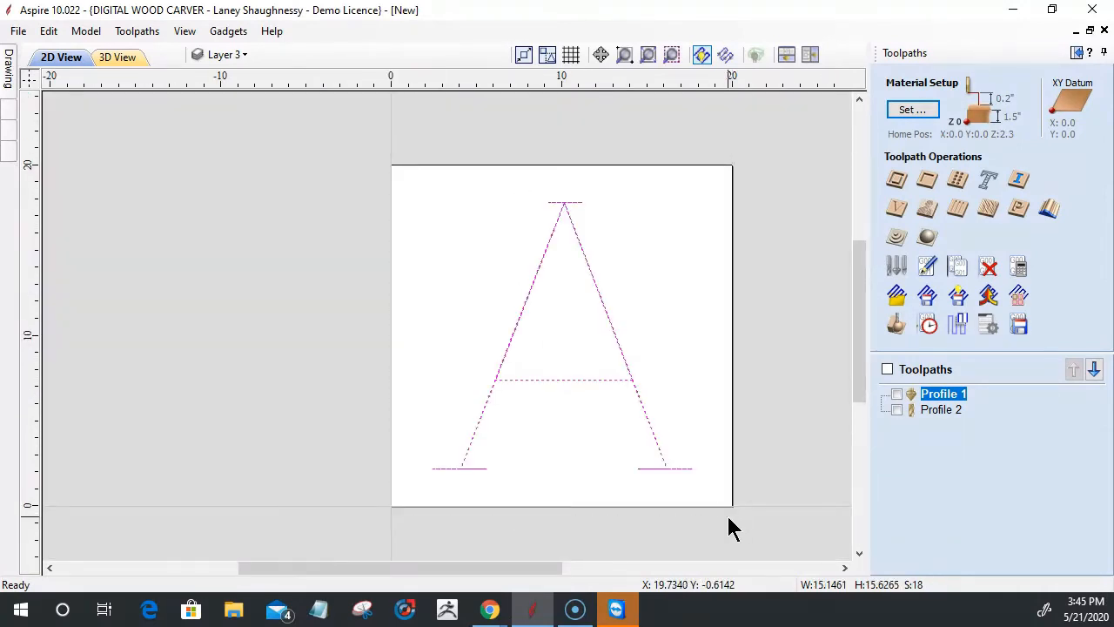
mouse_move(7, 70)
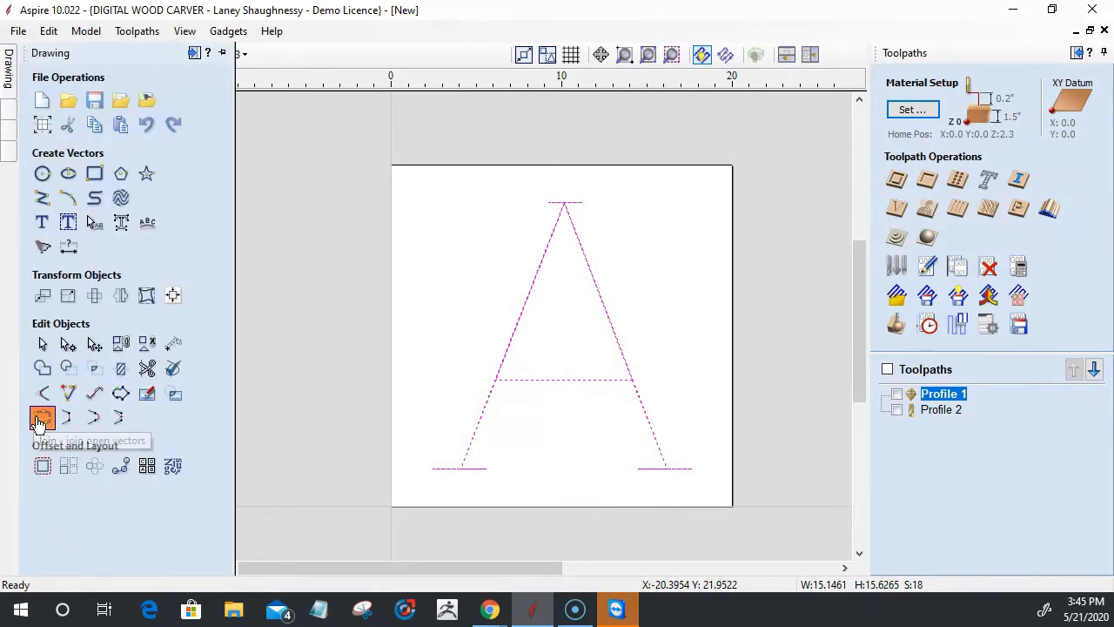
click(42, 419)
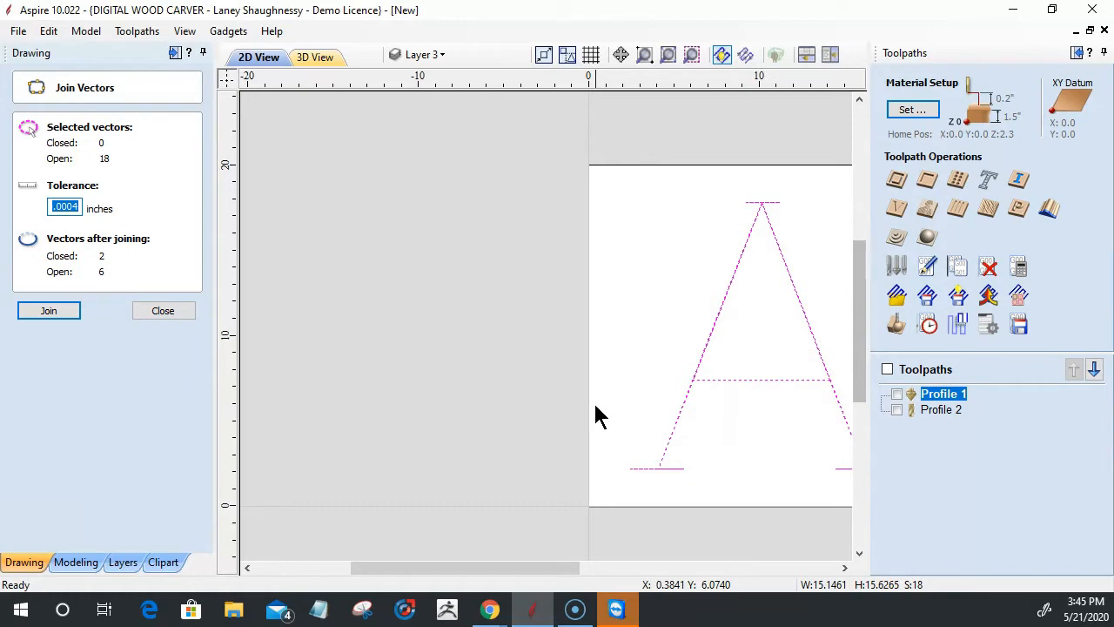
click(49, 310)
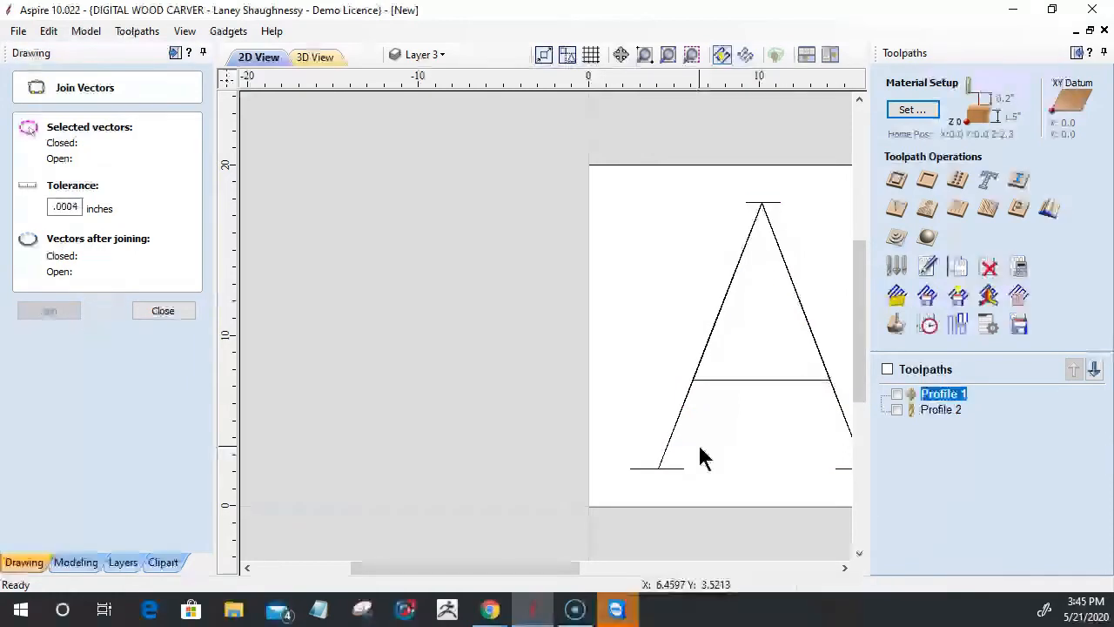
Select the joined outer outline and examine whether it is closed and continuous along the left leg, serif and crossbar junction.
scroll(553, 500, up, 10)
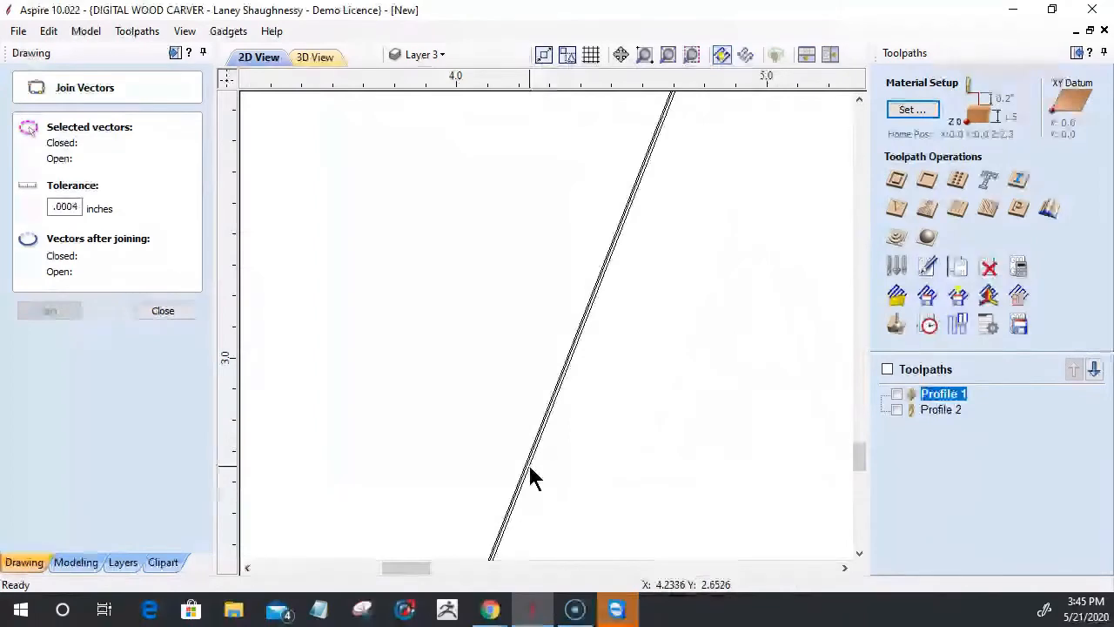
click(528, 463)
scroll(528, 463, up, 5)
scroll(587, 485, down, 8)
click(624, 399)
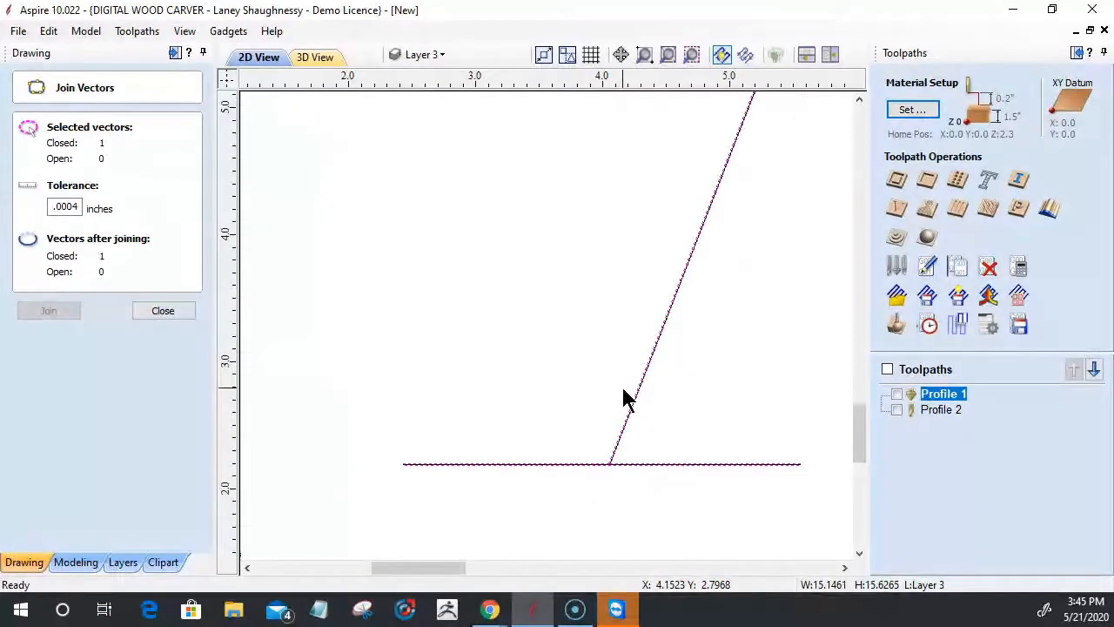
scroll(624, 399, down, 6)
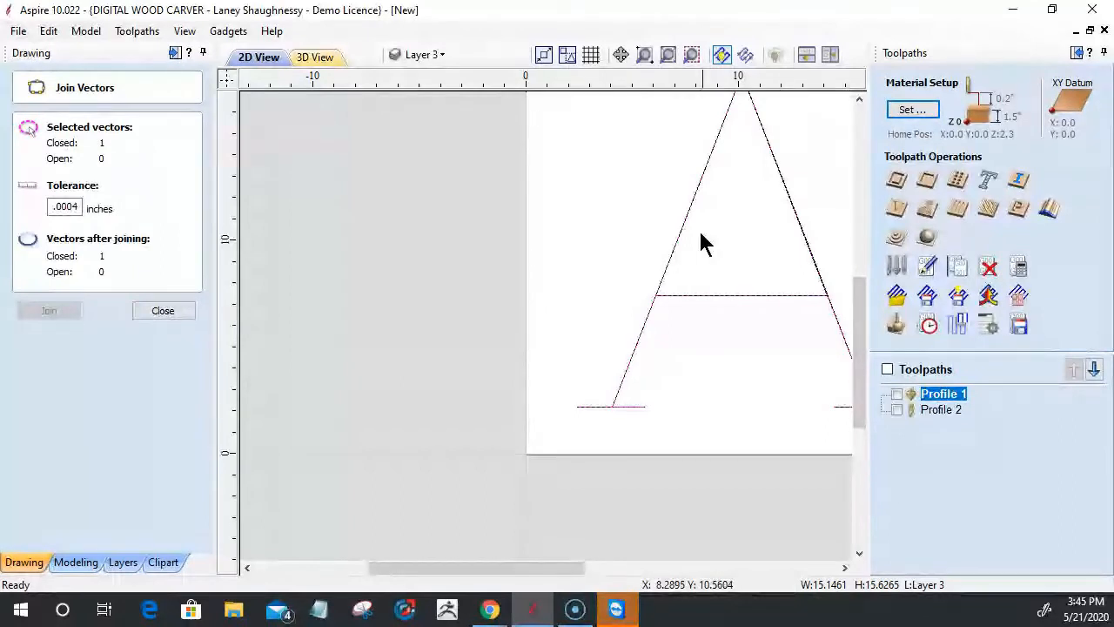
scroll(700, 294, up, 3)
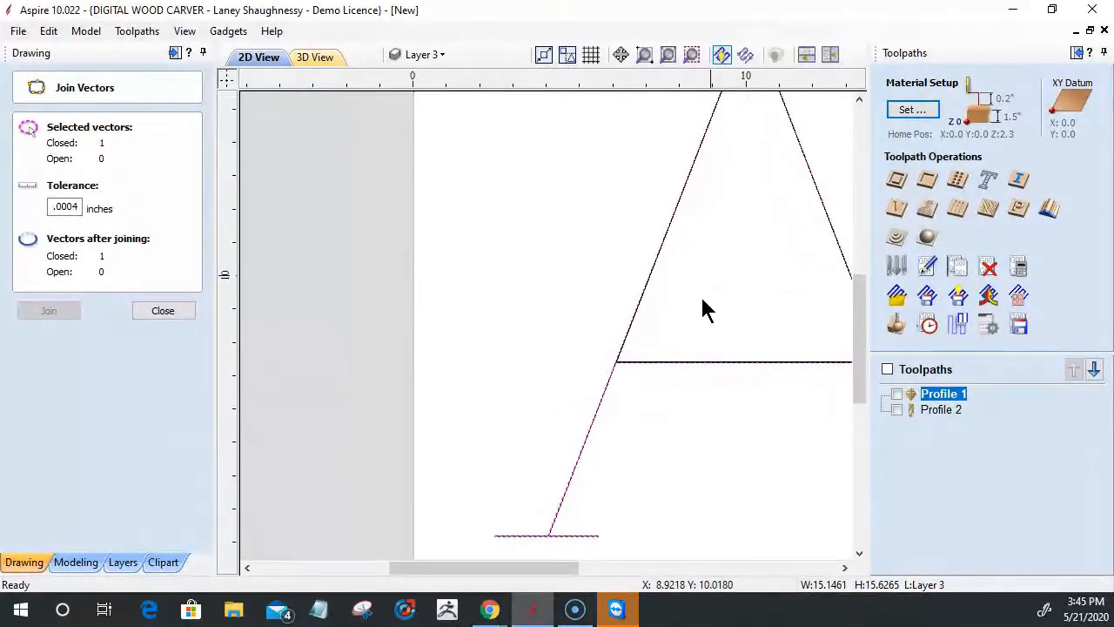
scroll(632, 368, up, 3)
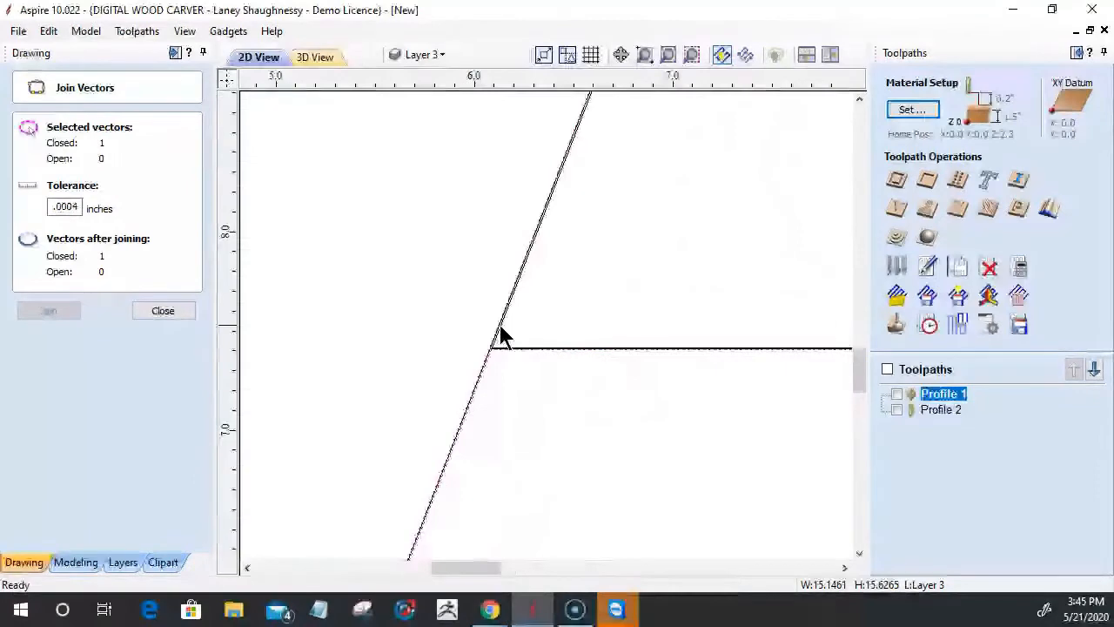
scroll(487, 392, up, 3)
scroll(469, 430, up, 3)
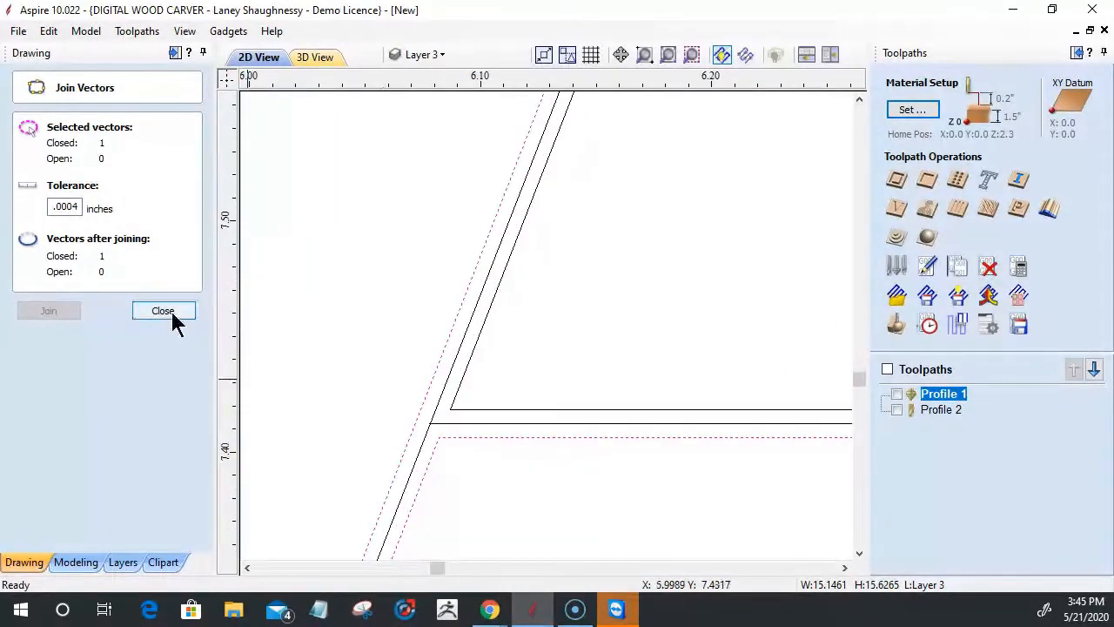
key(Escape)
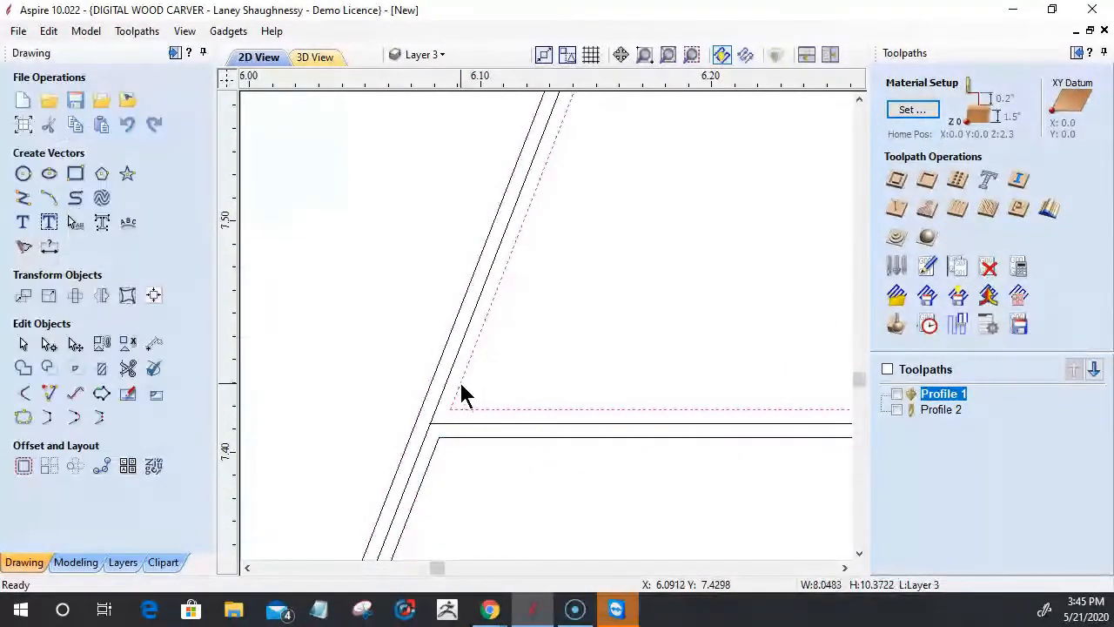
Select the letter's closed outer outline together with the inner triangular outline, leaving the centre lines unselected.
scroll(463, 394, down, 5)
scroll(465, 388, down, 3)
scroll(466, 386, up, 1)
scroll(467, 388, down, 1)
scroll(480, 423, up, 6)
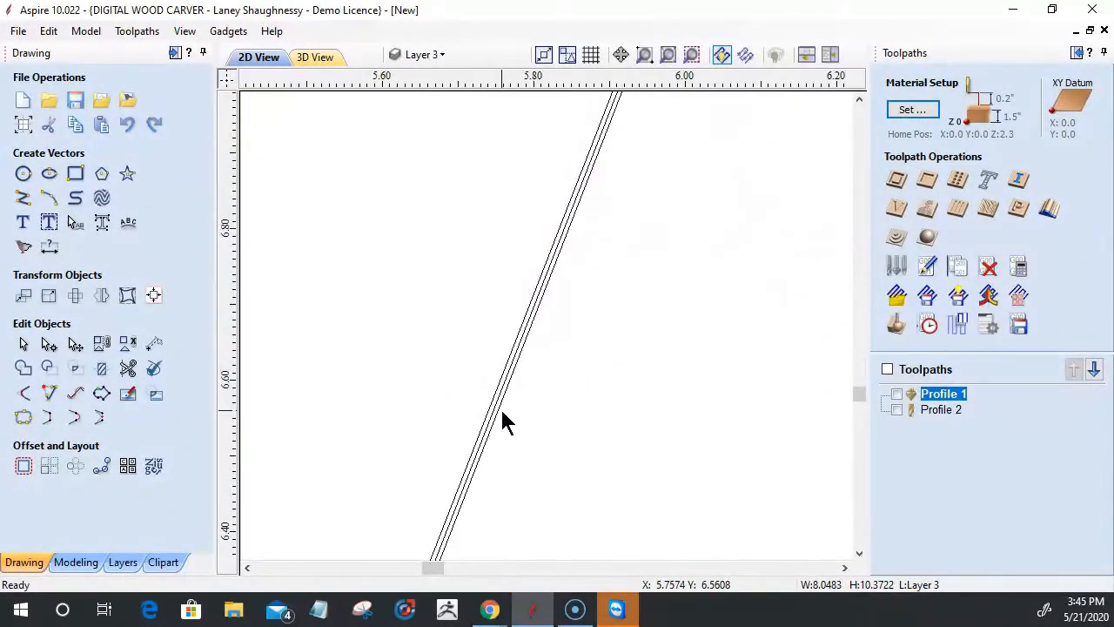
click(500, 406)
scroll(501, 406, down, 5)
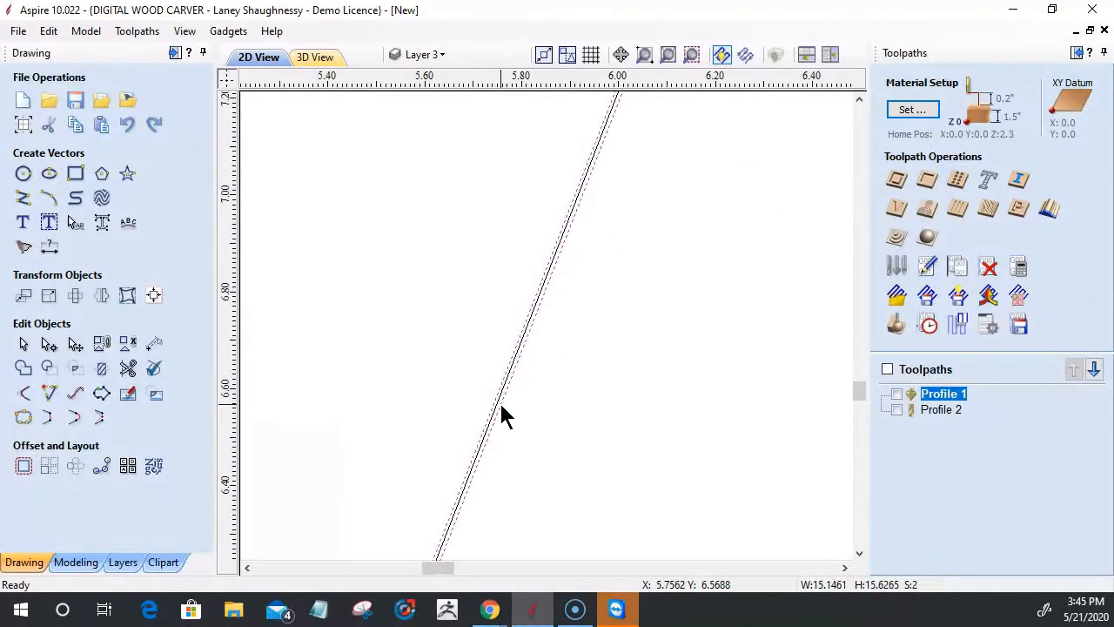
scroll(501, 407, down, 2)
scroll(500, 398, down, 2)
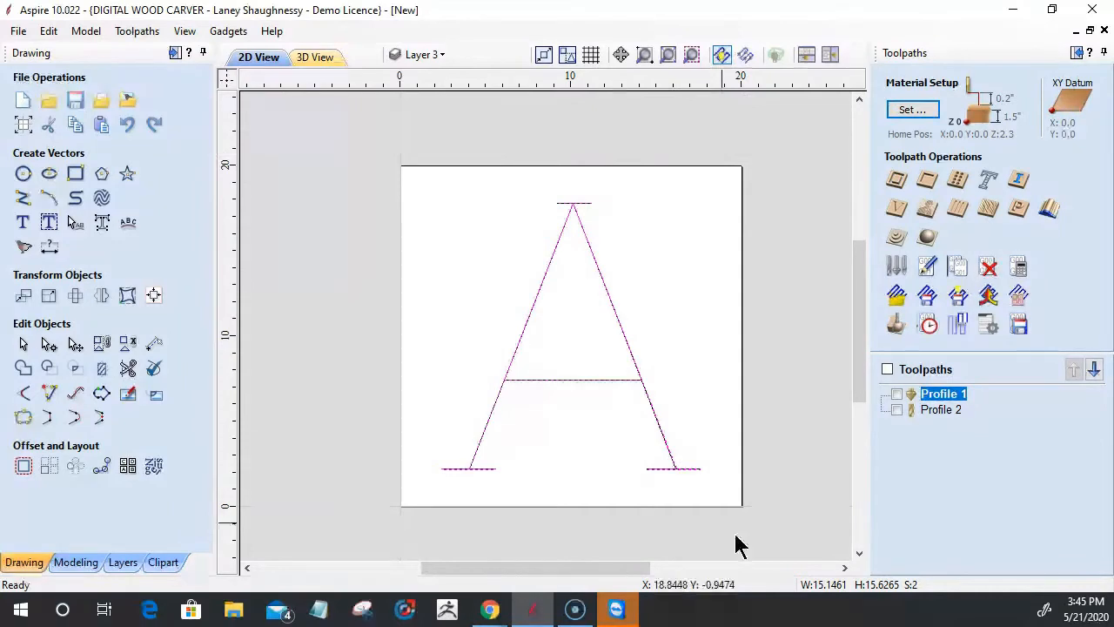
Open the Profile 1 toolpath for editing and select the letter's closed outer outline and inner triangular outline.
double_click(940, 394)
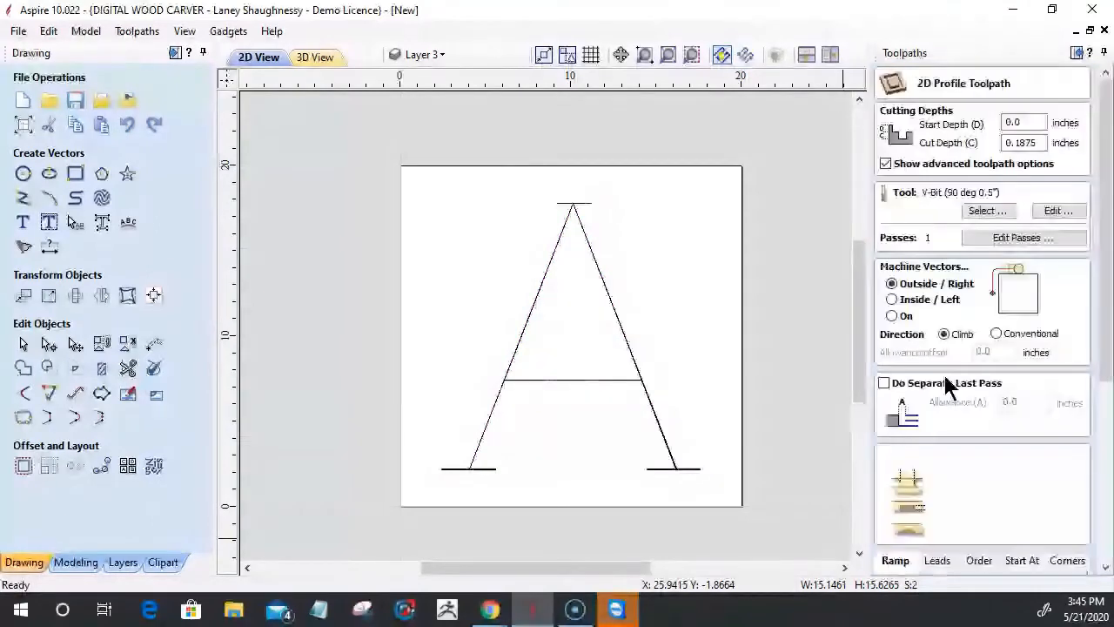
scroll(712, 376, up, 10)
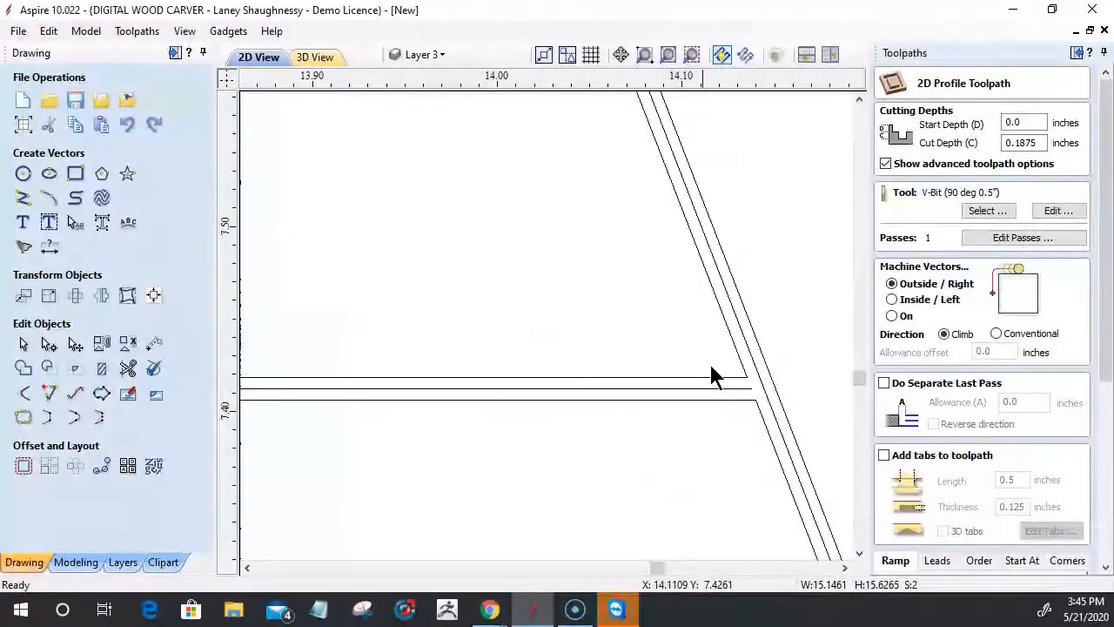
click(711, 377)
scroll(755, 383, down, 10)
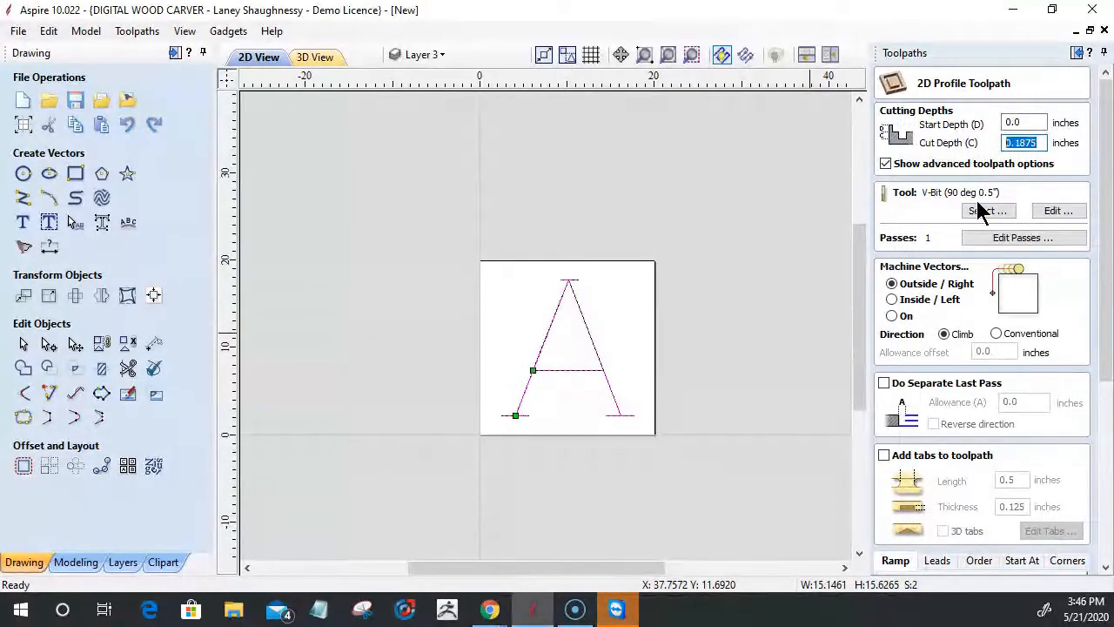
Examine the profile toolpath's corner options, including the sharp internal corners setting and its allowance for the cut-out tool.
drag(1109, 386, 1098, 470)
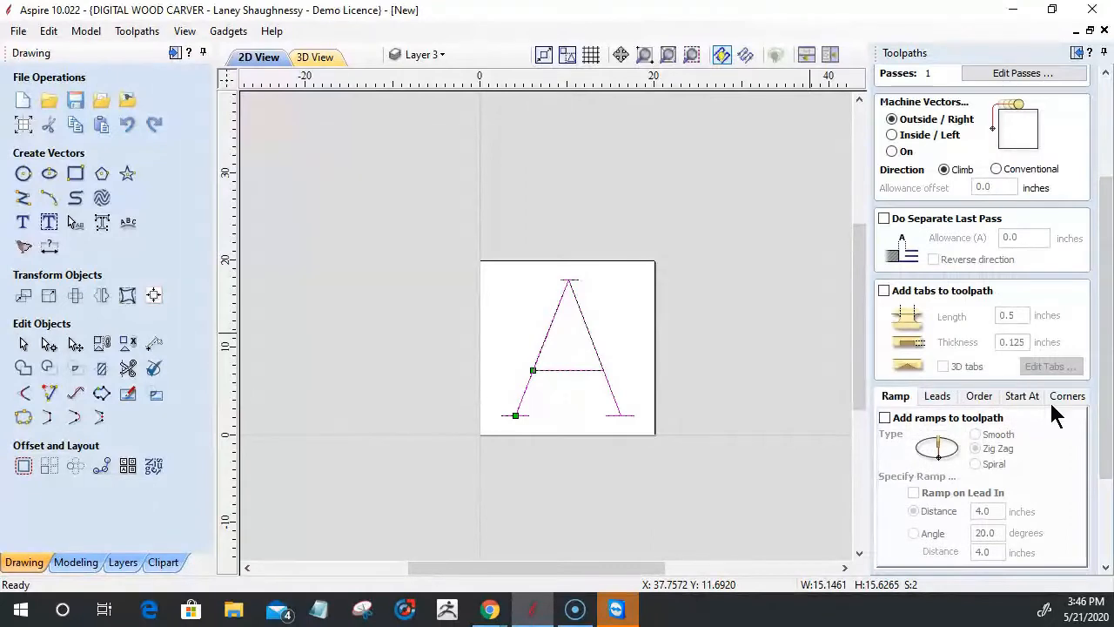
click(1076, 398)
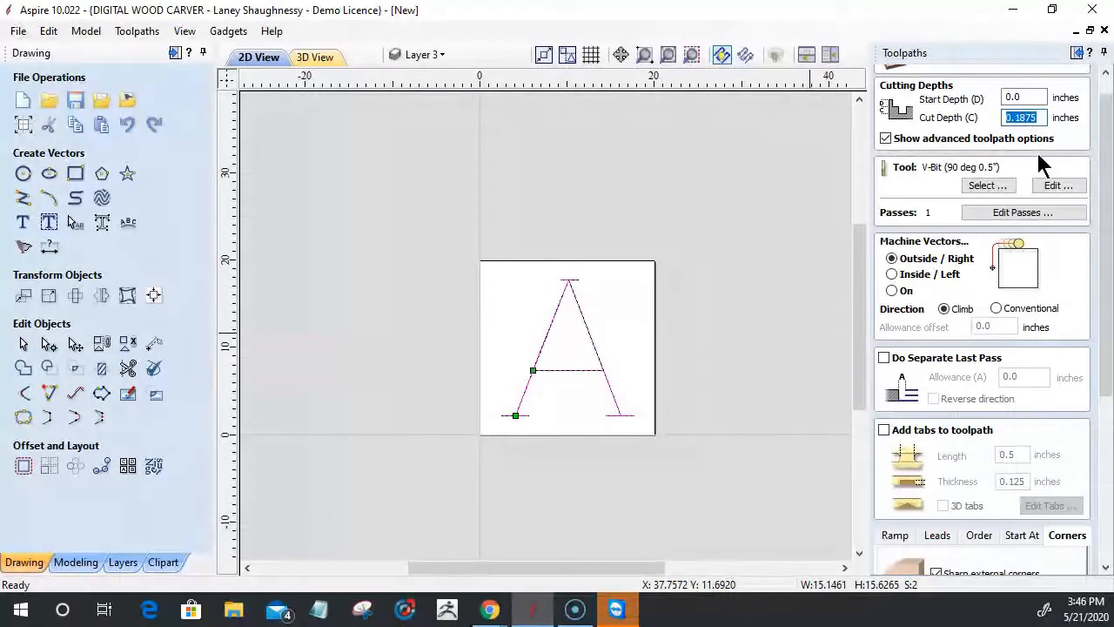
scroll(1094, 423, down, 5)
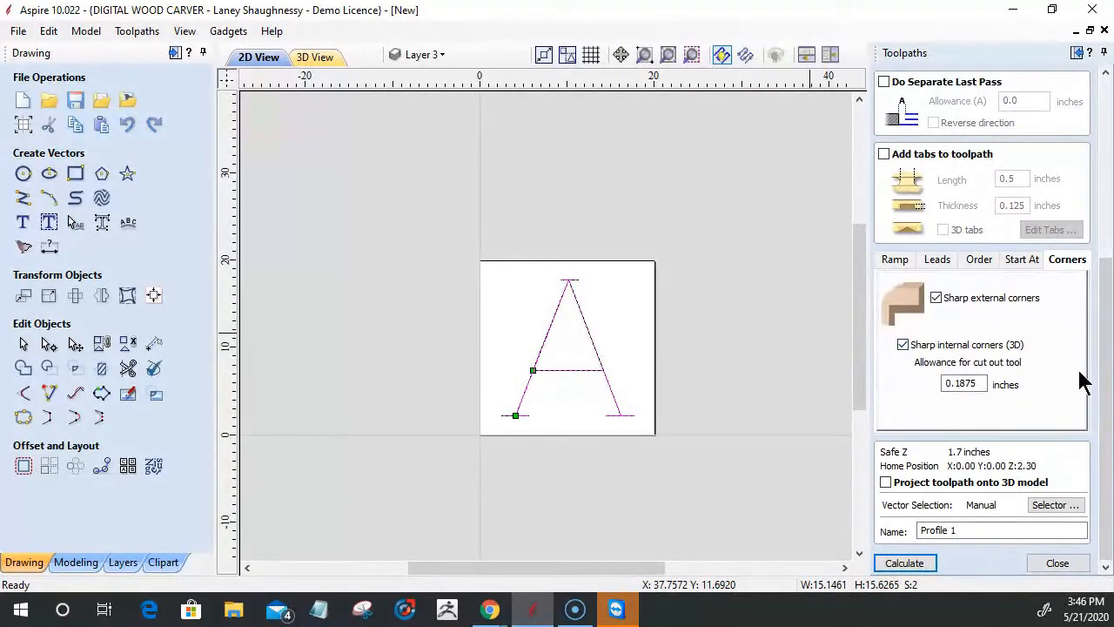
drag(1107, 387, 1094, 154)
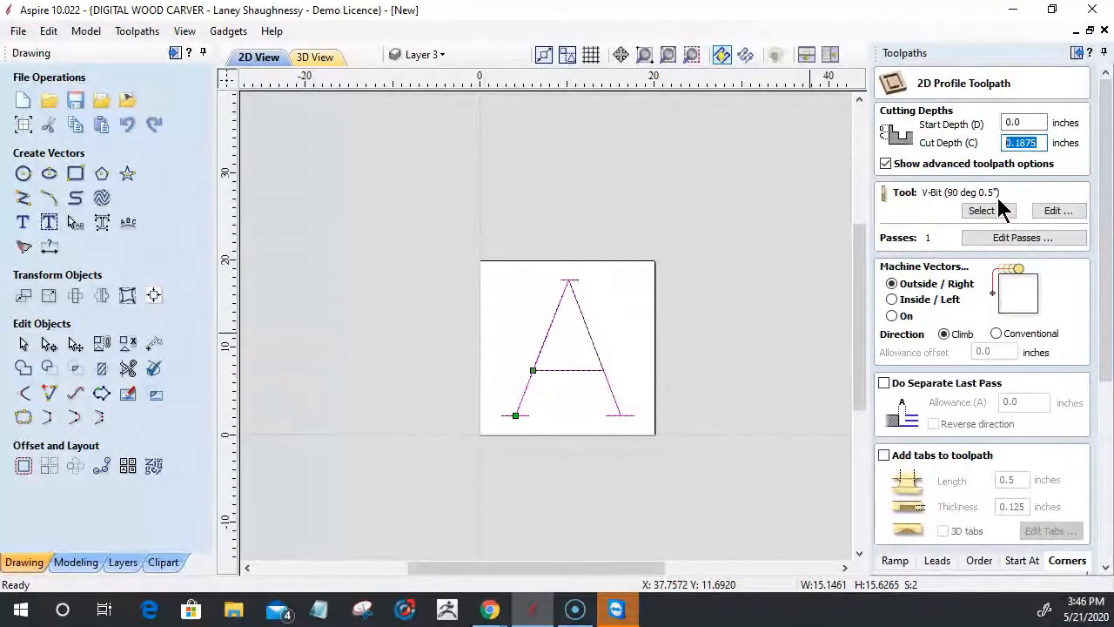
Set the profile toolpath's cut depth to 0.25 inches and check the sharp internal corner allowance.
drag(1038, 144, 1015, 143)
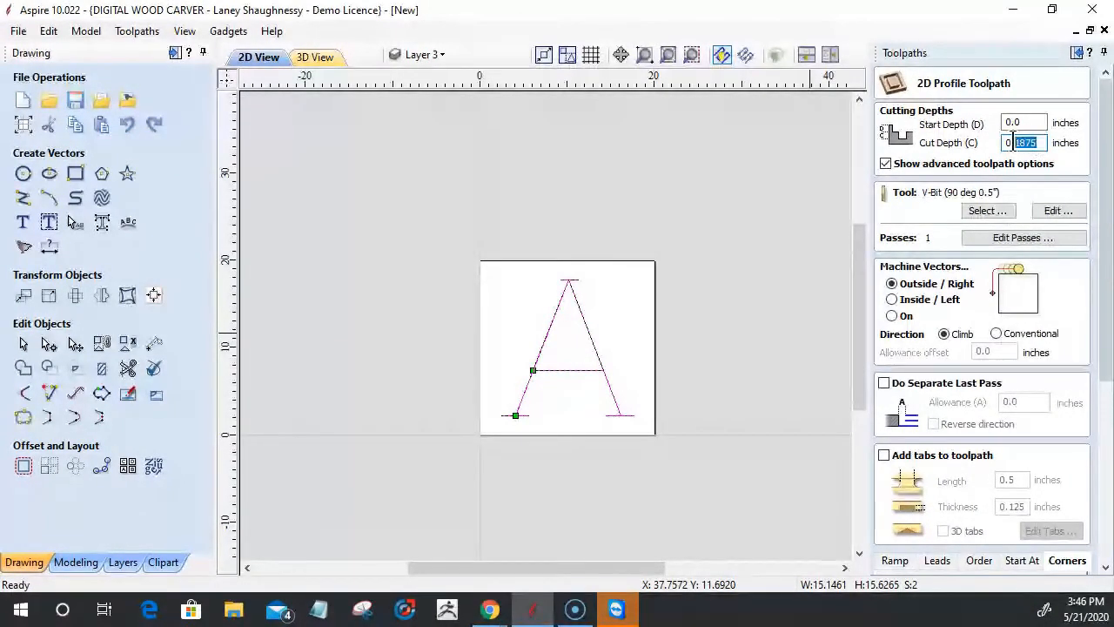
text(.25)
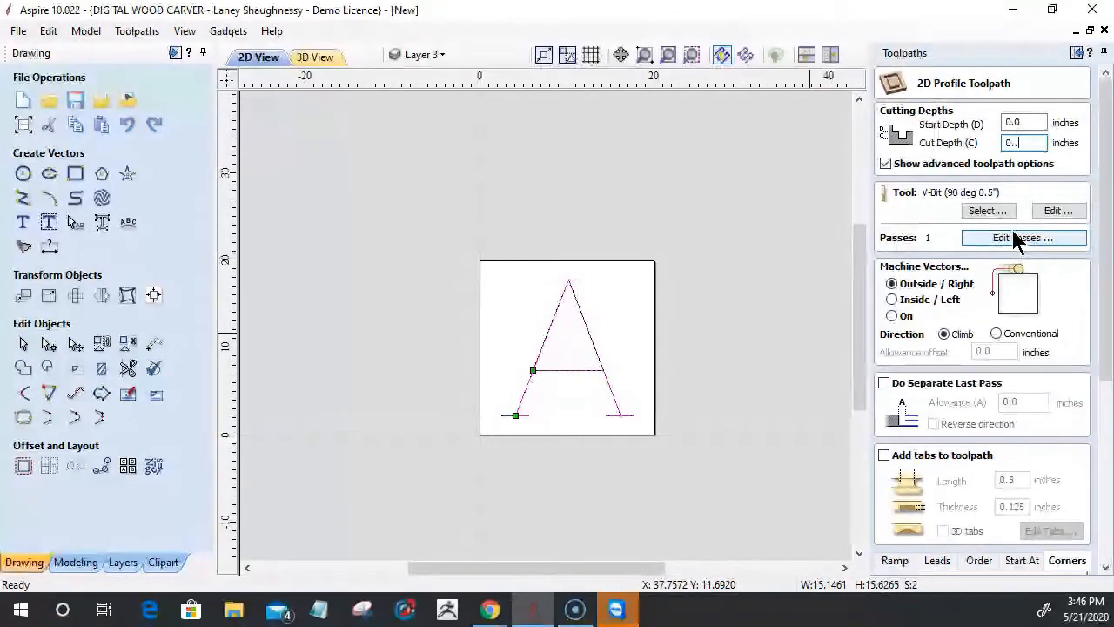
key(BackSpace)
key(BackSpace)
key(BackSpace)
text(25)
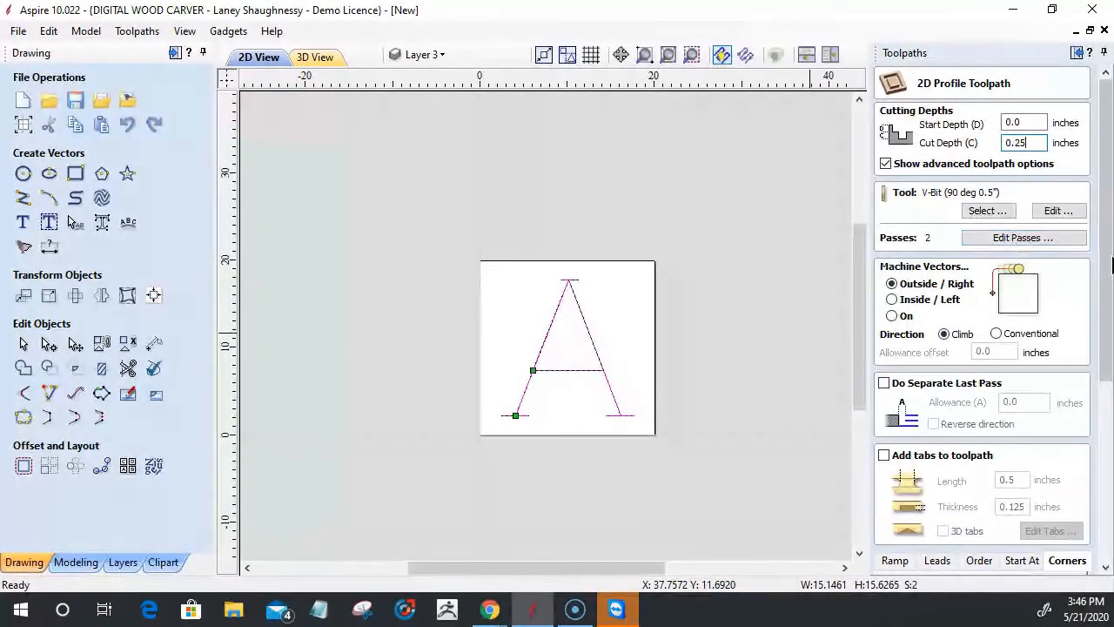
drag(1101, 373, 1101, 548)
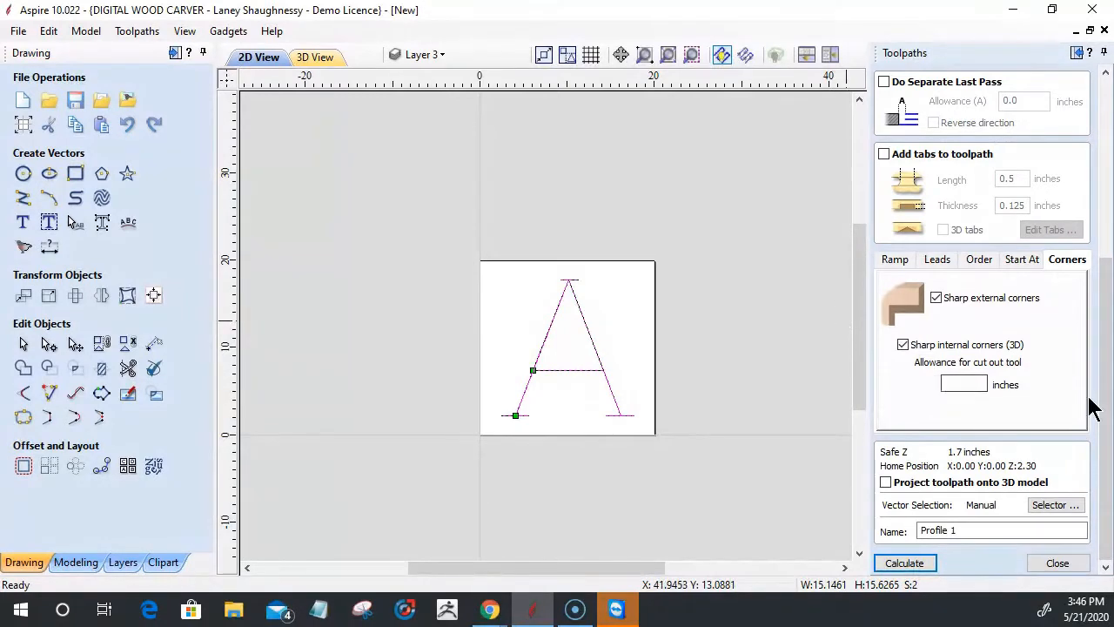
Set the profile toolpath's cut depth back to 0.1875 inches.
drag(1103, 409, 1103, 222)
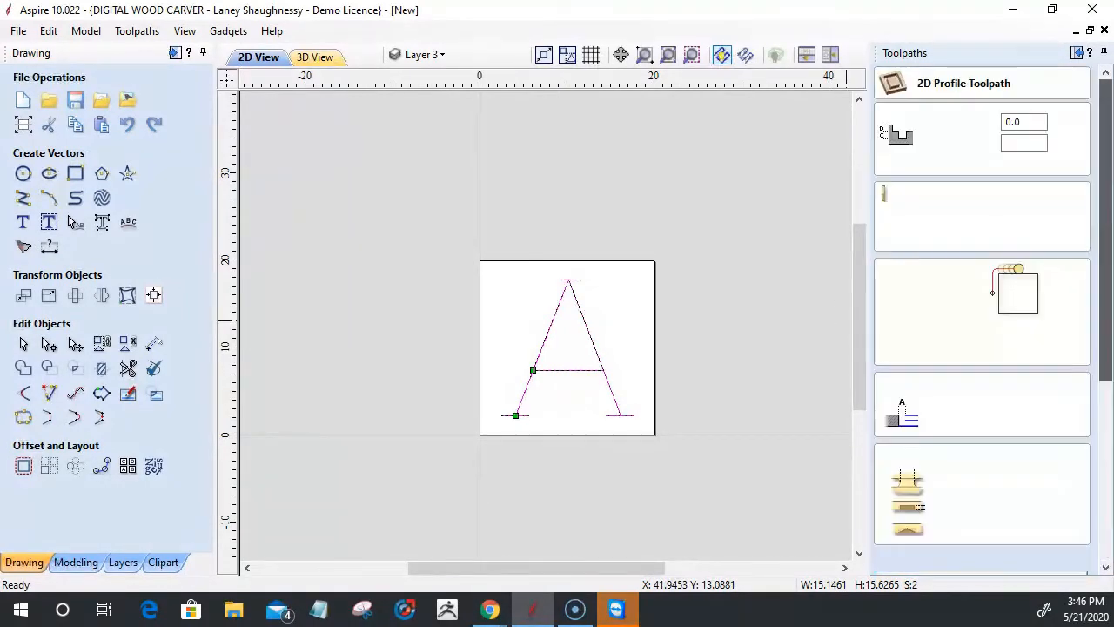
double_click(1014, 143)
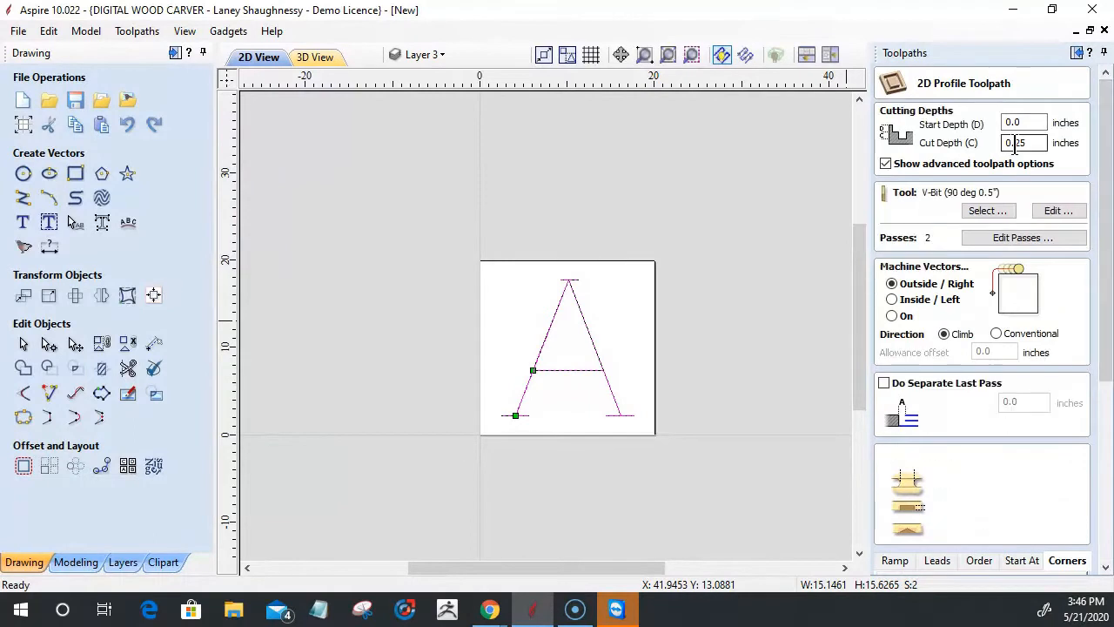
text(0.1875)
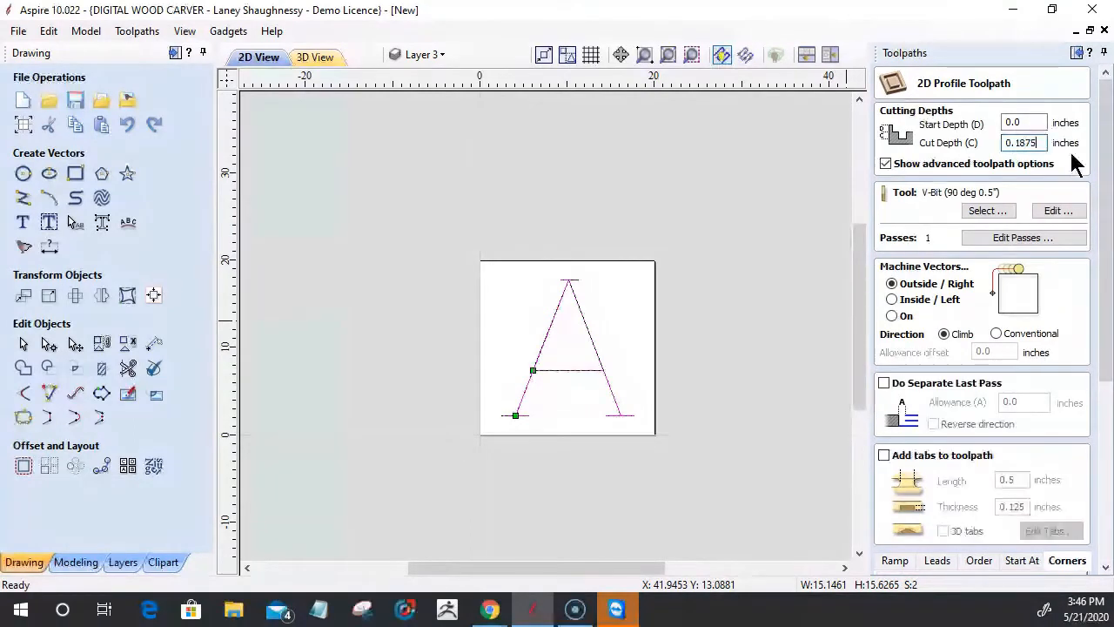
Choose the V-Bit (90 deg 1.25") from the DWC Tool Library as the profile toolpath's cutting tool.
click(979, 210)
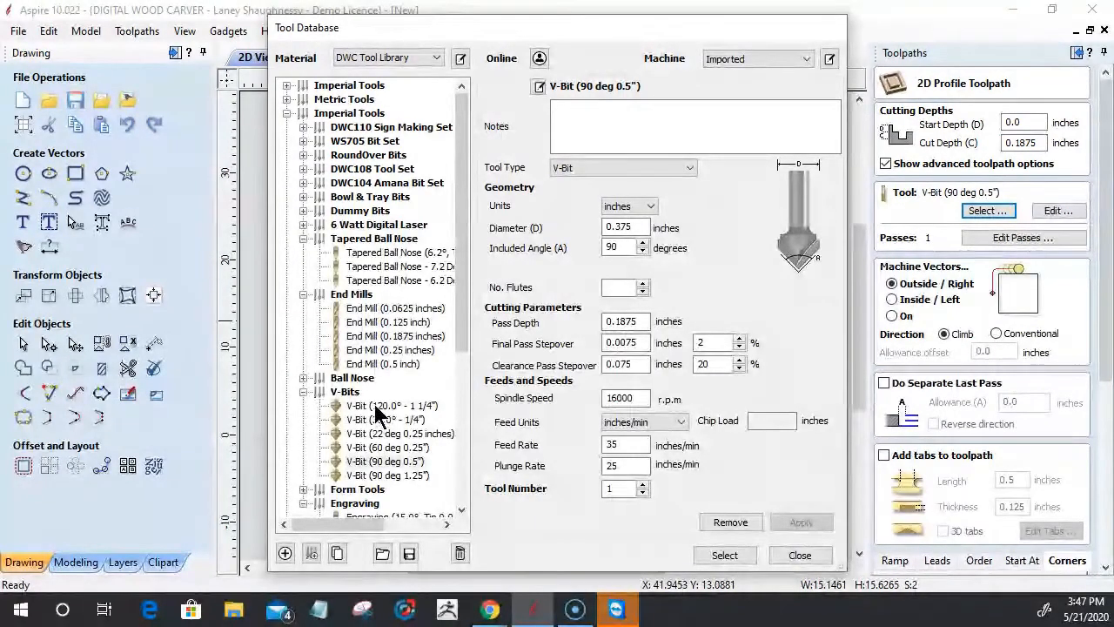
click(374, 406)
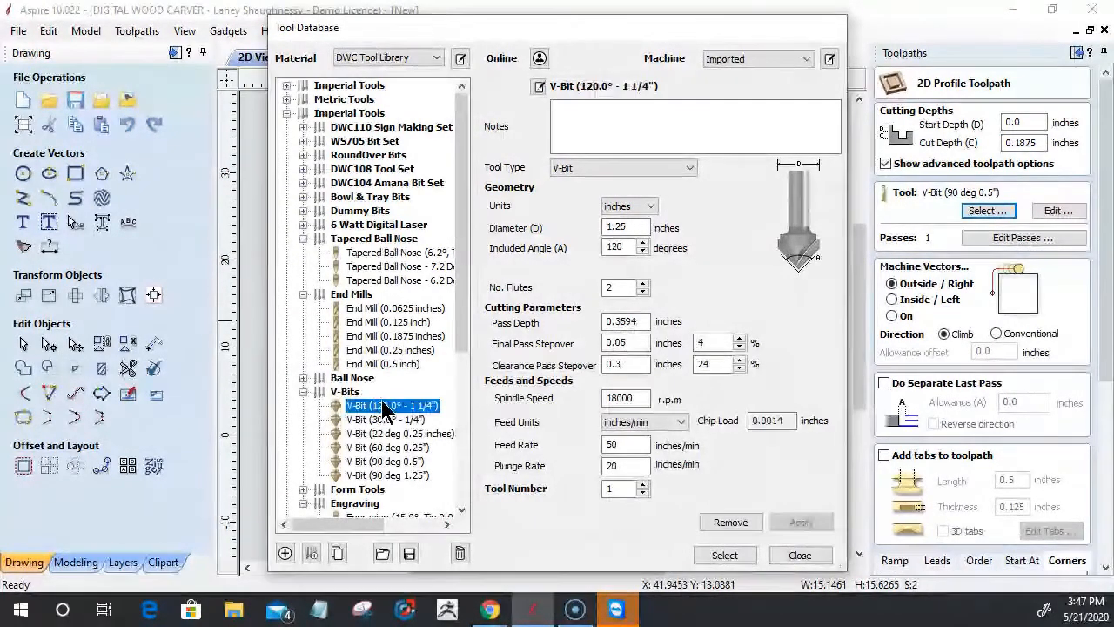
click(399, 475)
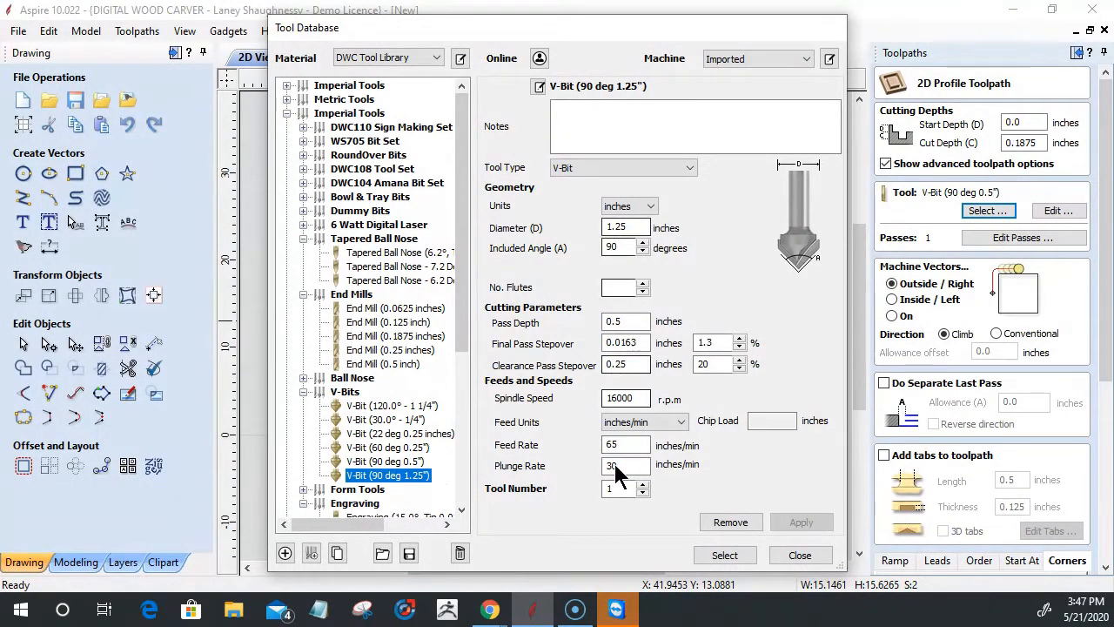
click(718, 561)
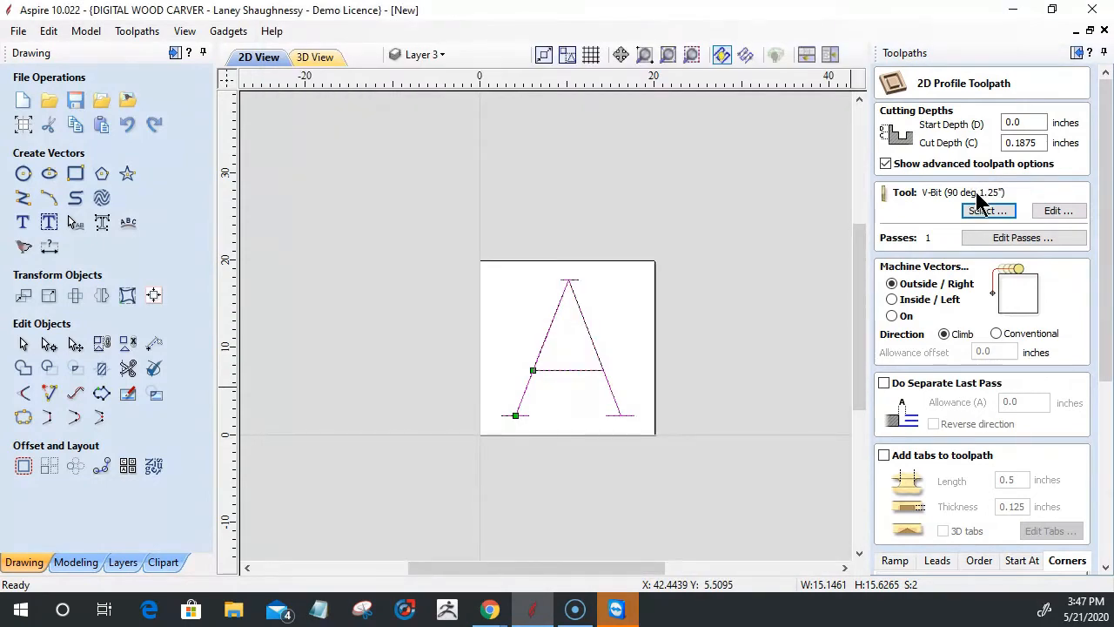
Try a cut depth of 0.5 inches with the larger V-bit and check the sharp internal corners option.
double_click(1041, 143)
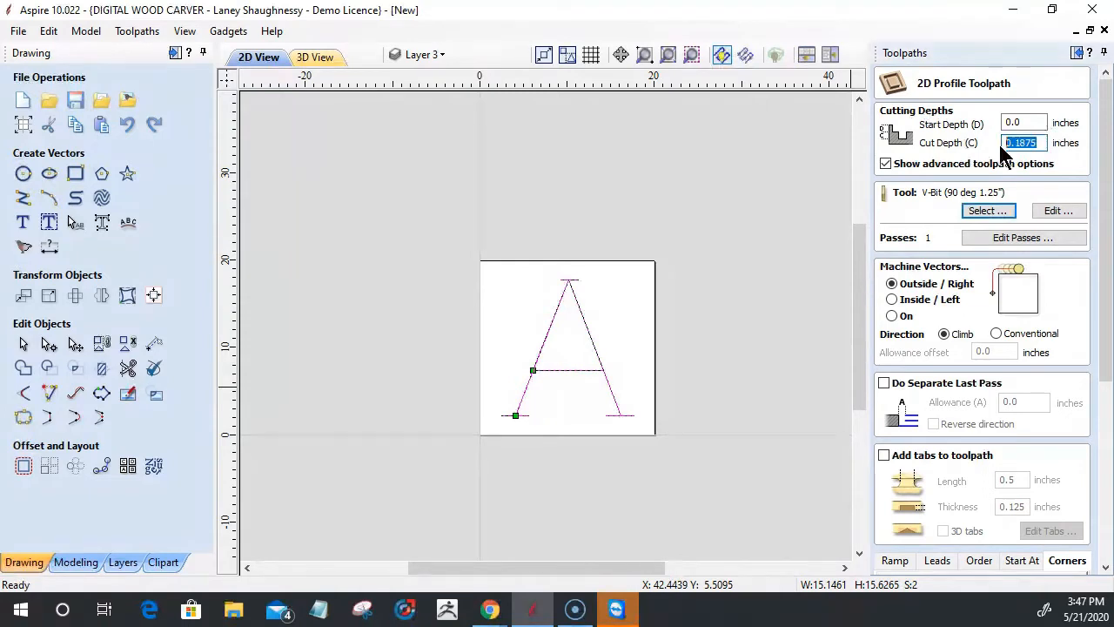
scroll(1005, 154, down, 3)
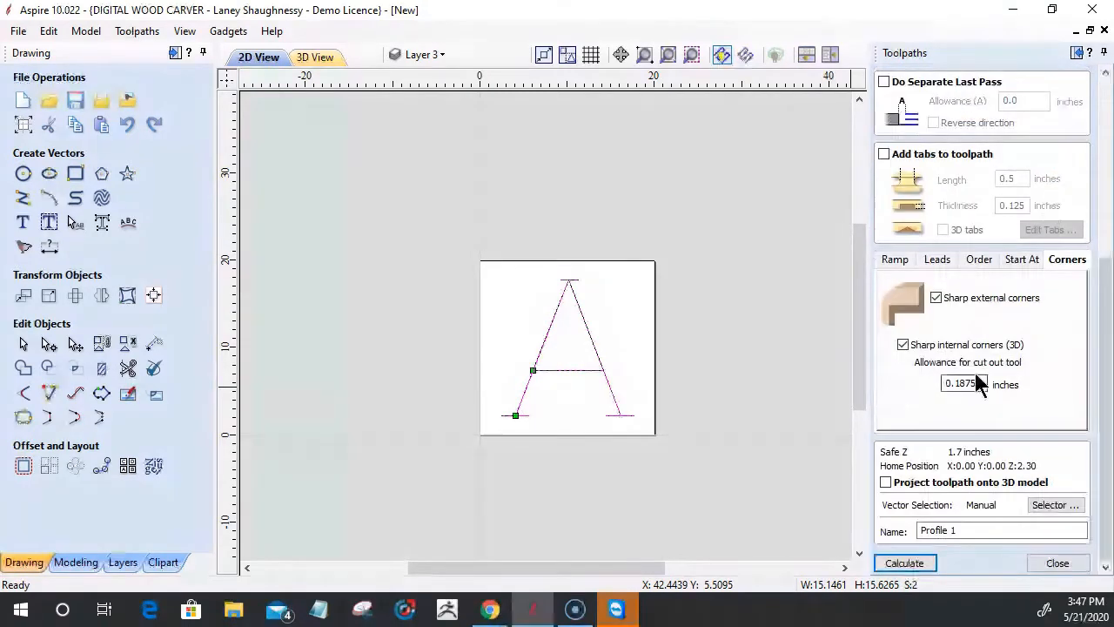
drag(1107, 384, 1108, 185)
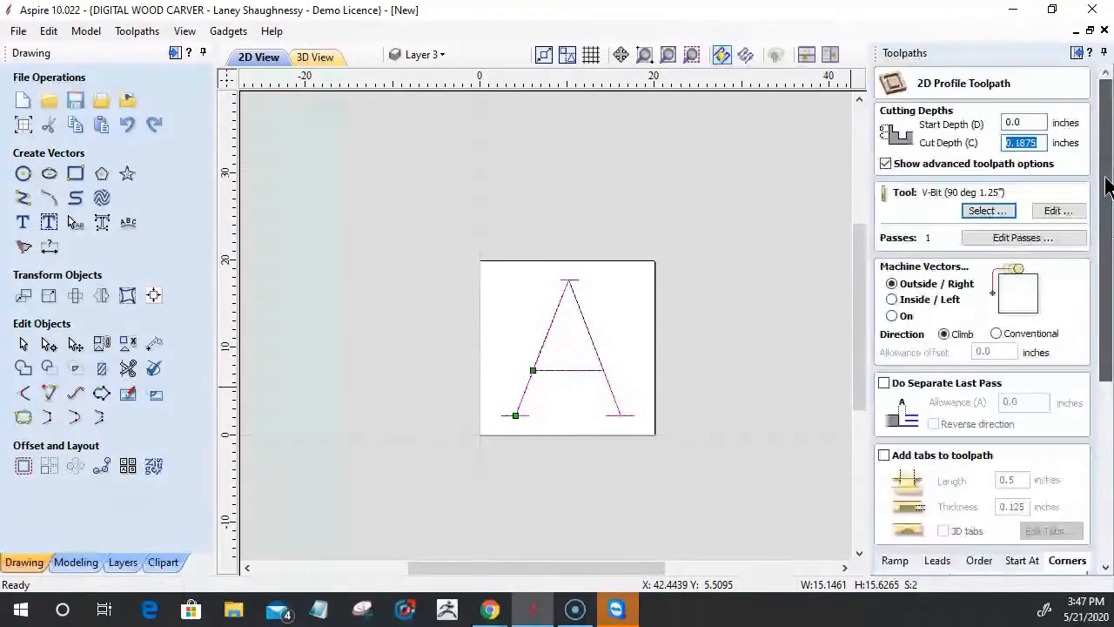
text(0.)
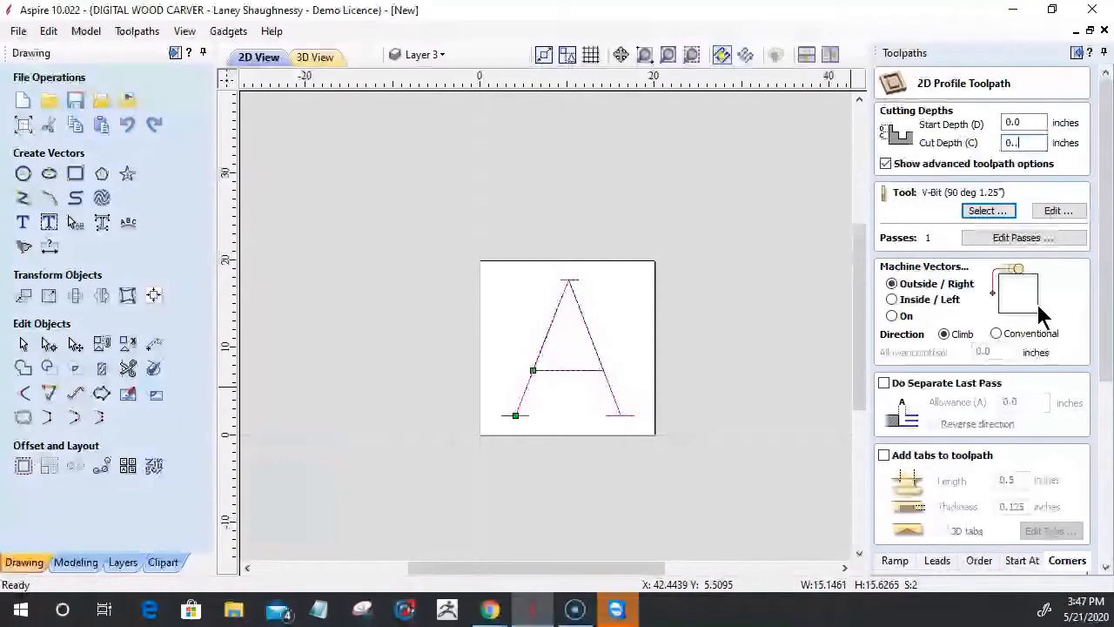
scroll(1057, 461, down, 3)
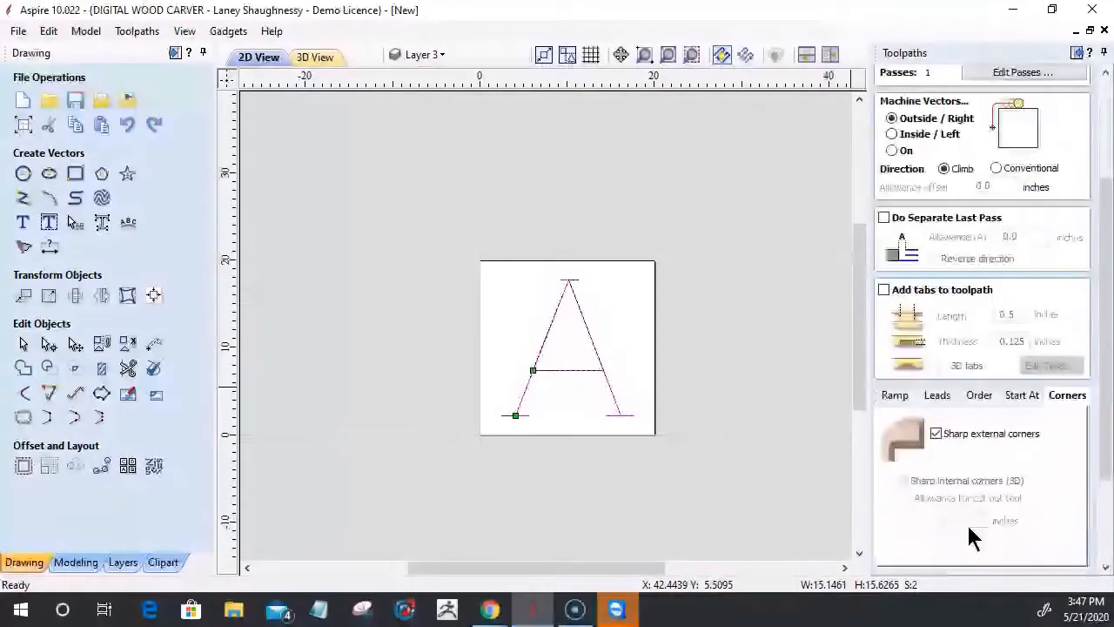
scroll(975, 522, up, 3)
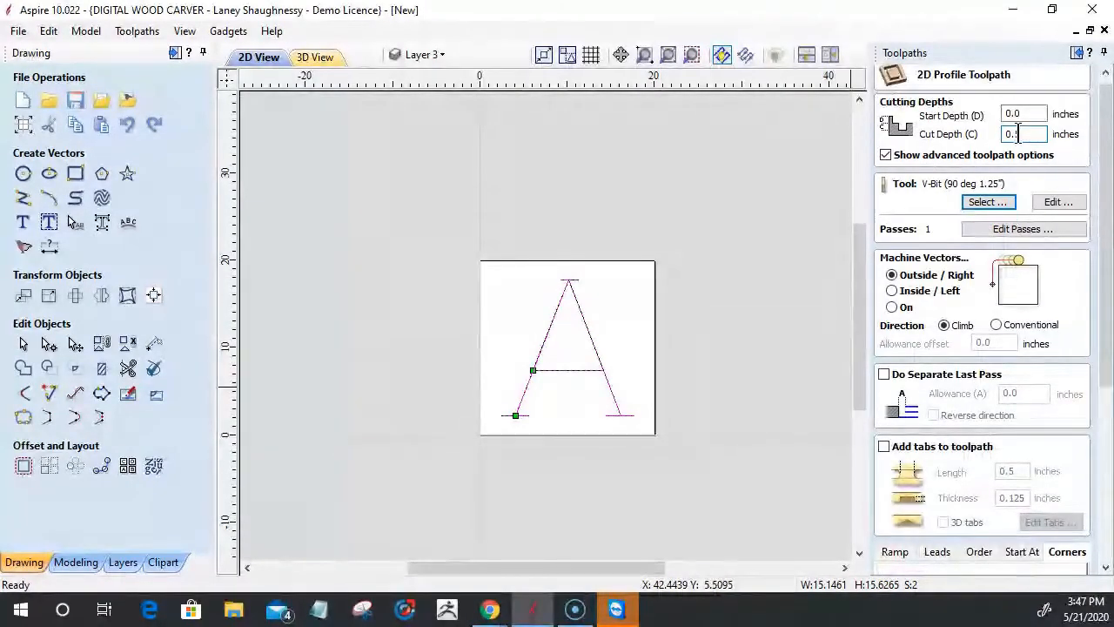
Try a cut depth of 0.4 inches and check whether the sharp internal corners option is available.
double_click(1015, 133)
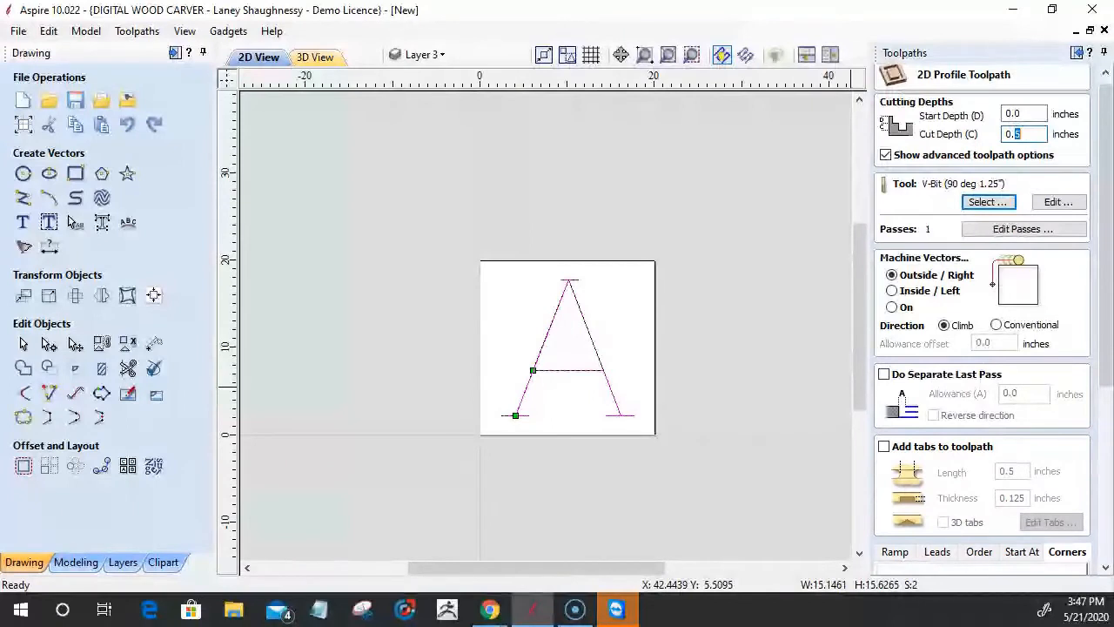
key(BackSpace)
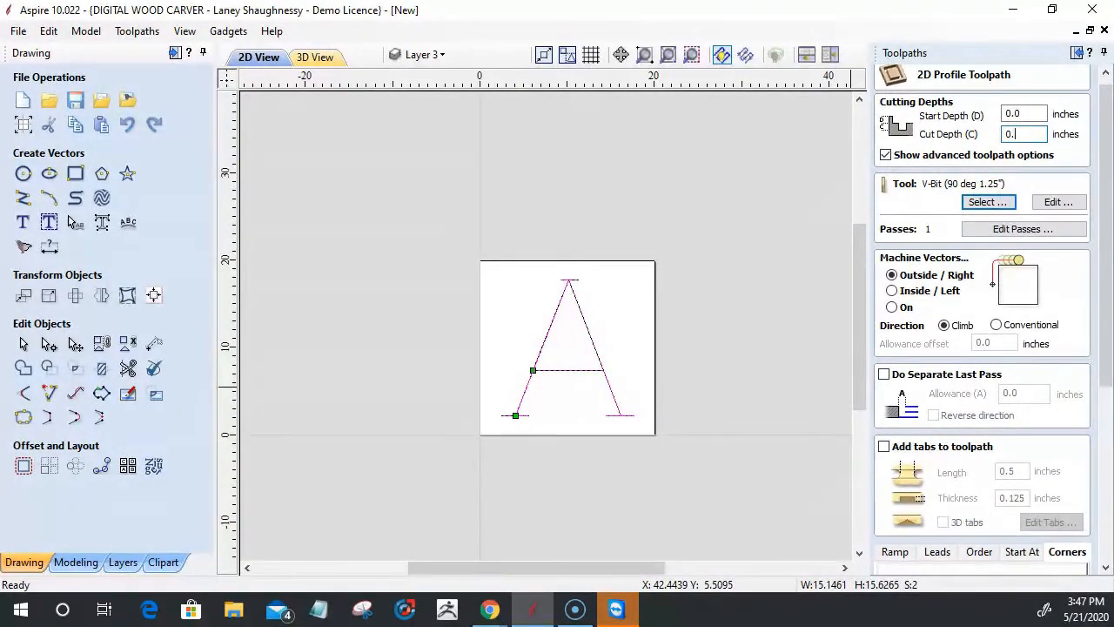
text(4)
scroll(1009, 422, down, 3)
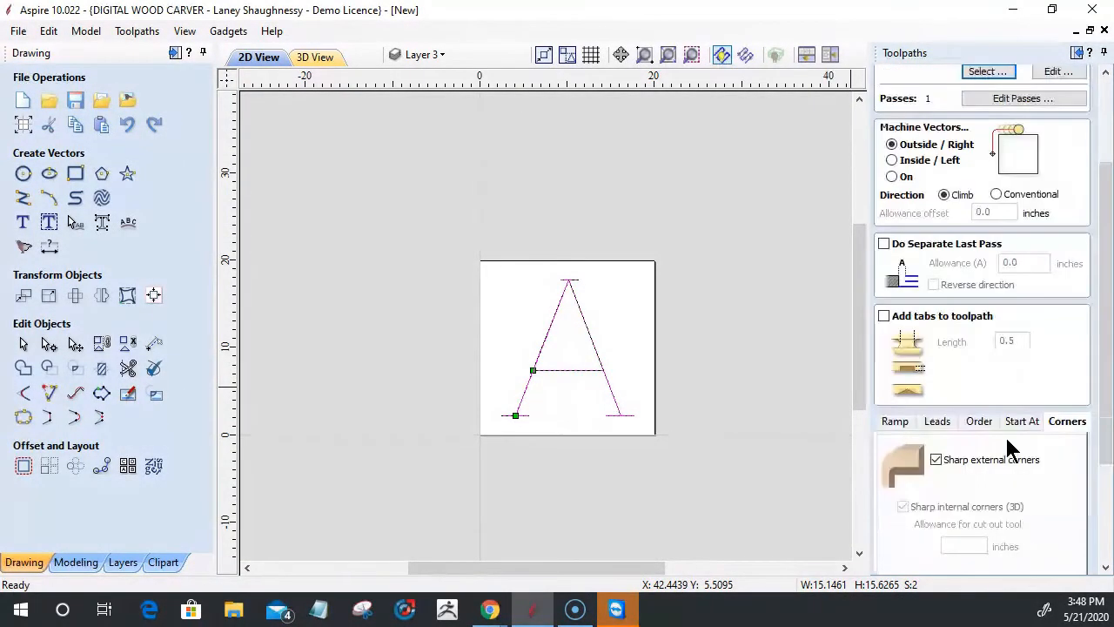
scroll(1009, 445, up, 3)
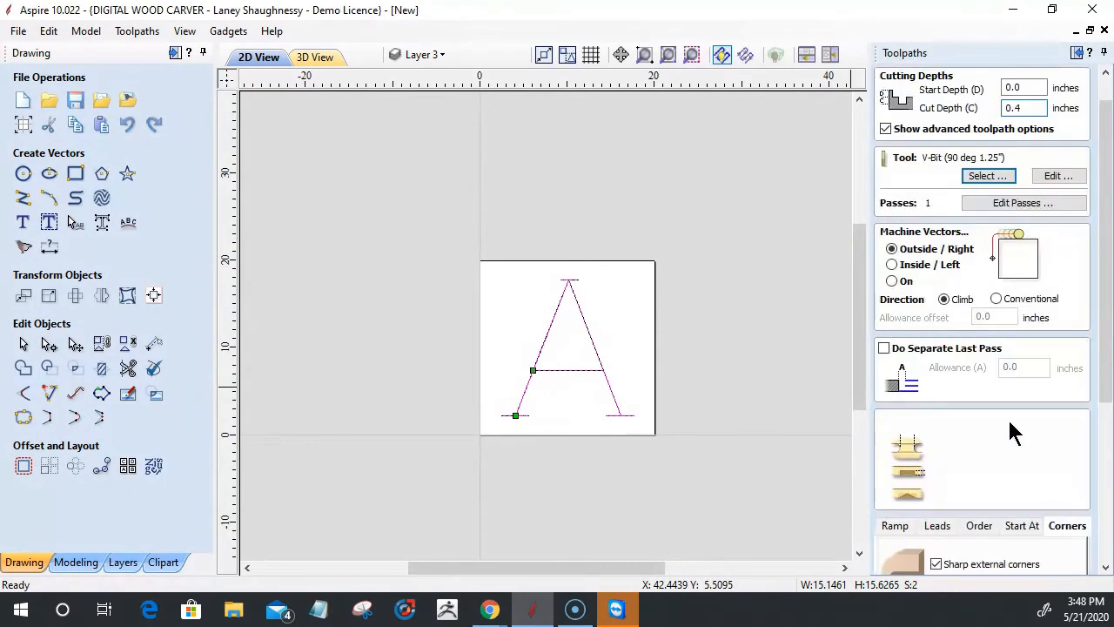
Set the cut depth to 0.375 inches and check the sharp internal corners allowance for the cut-out tool.
drag(1016, 108, 1028, 107)
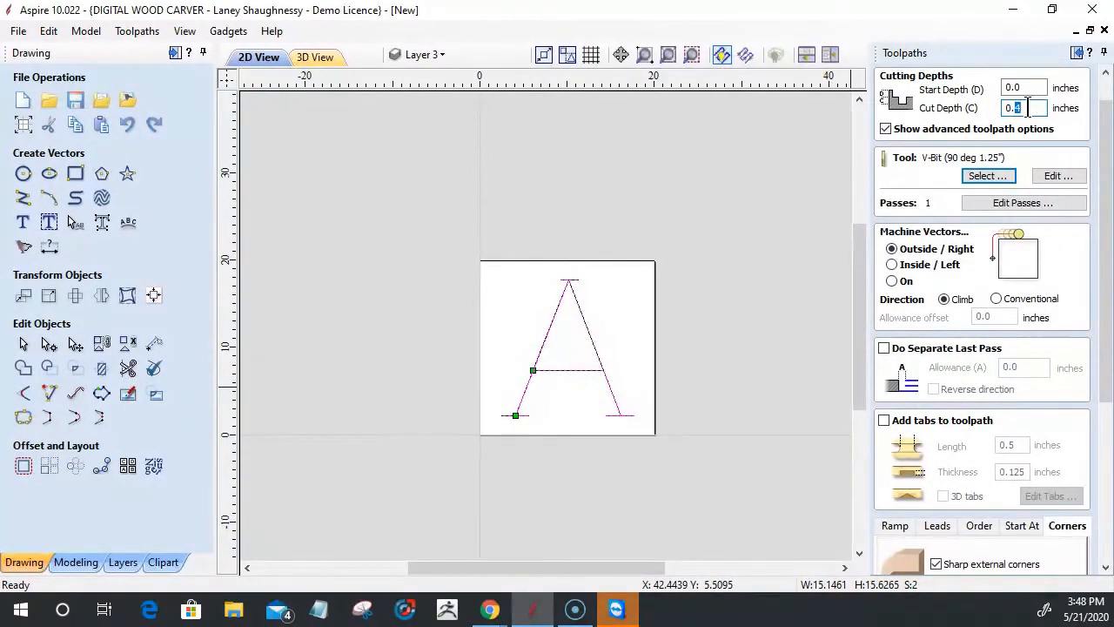
key(BackSpace)
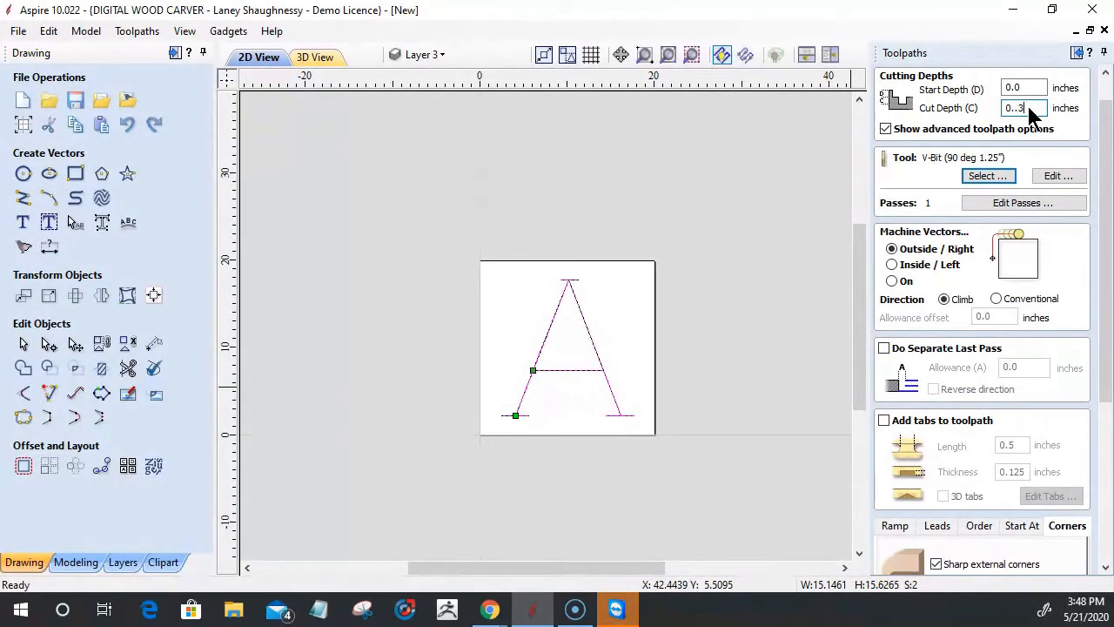
text(37)
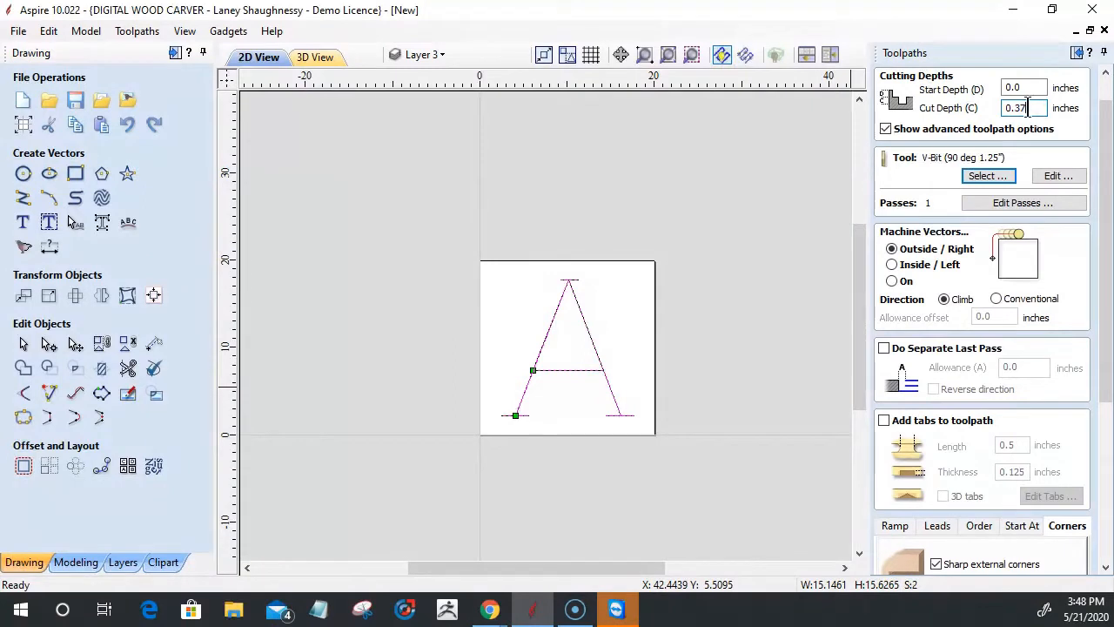
text(5)
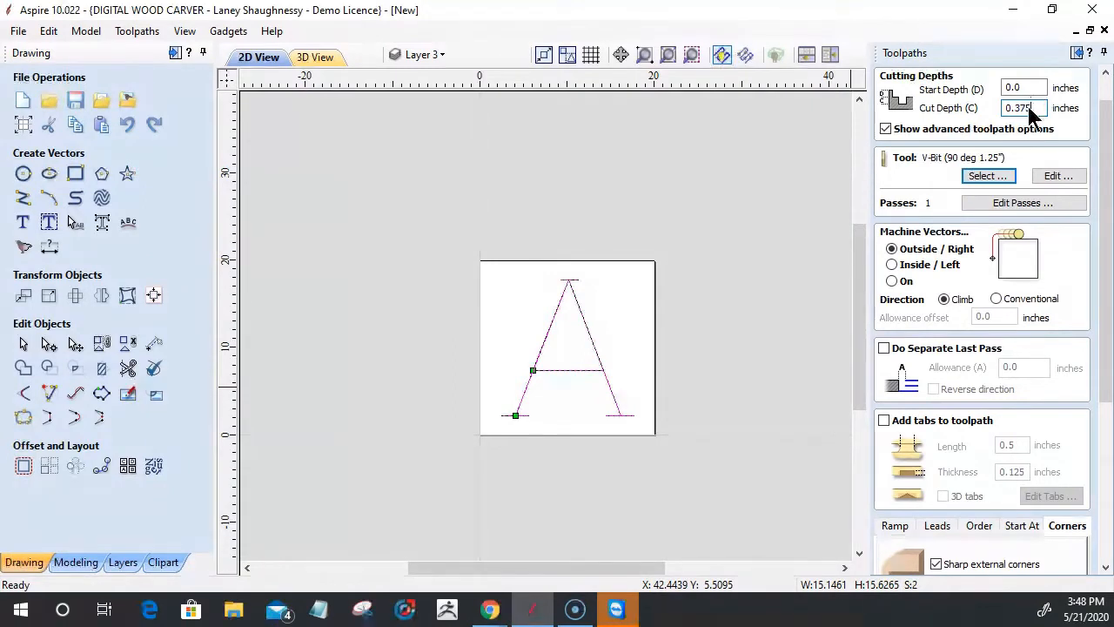
scroll(927, 468, down, 3)
double_click(975, 535)
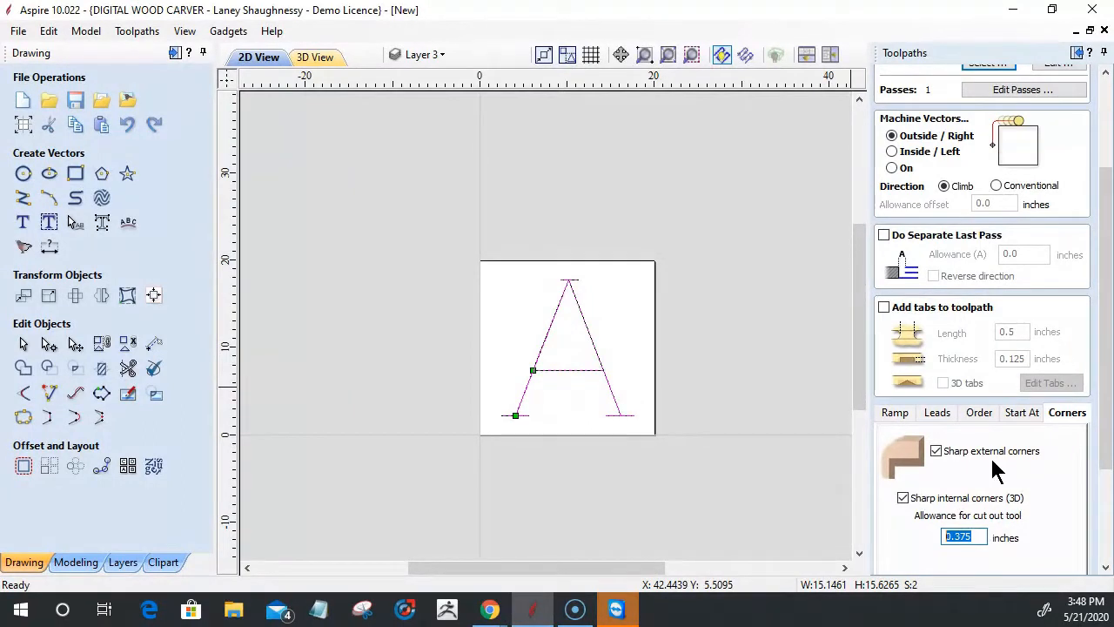
scroll(973, 374, down, 1)
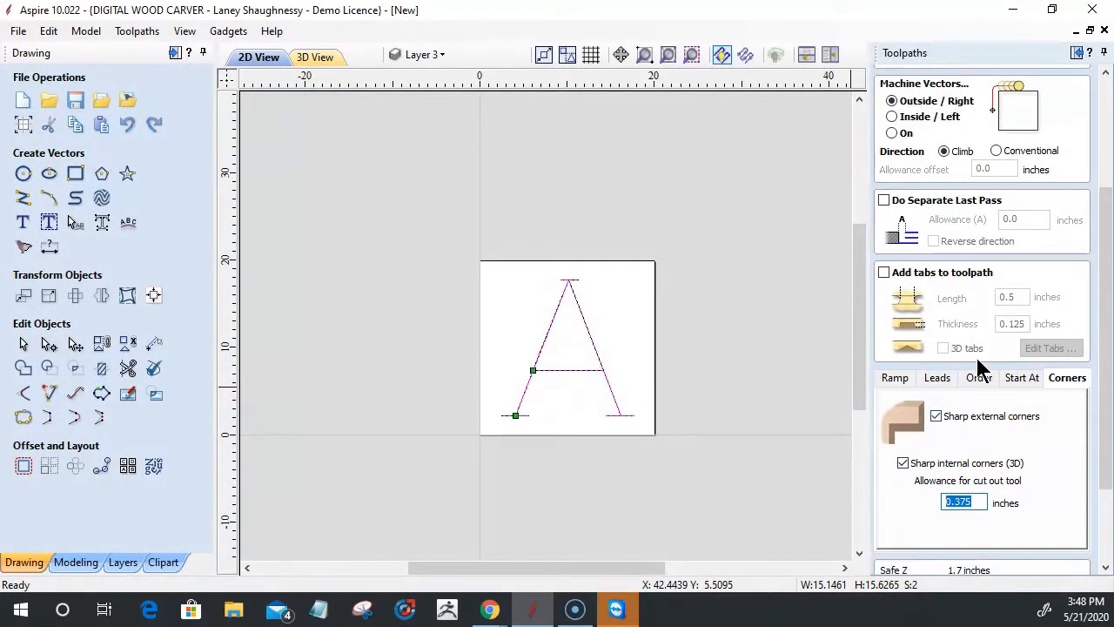
scroll(979, 313, up, 1)
scroll(986, 278, up, 1)
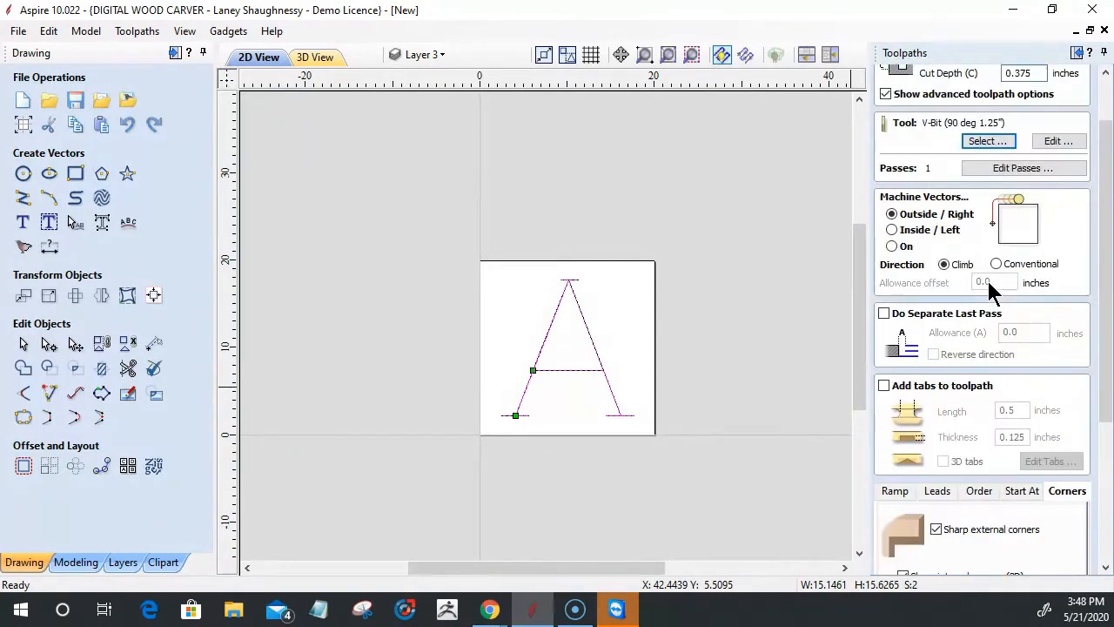
Calculate the Profile 1 toolpath with the 90-degree 1.25" V-bit, keeping sharp external and internal corners.
scroll(923, 176, up, 1)
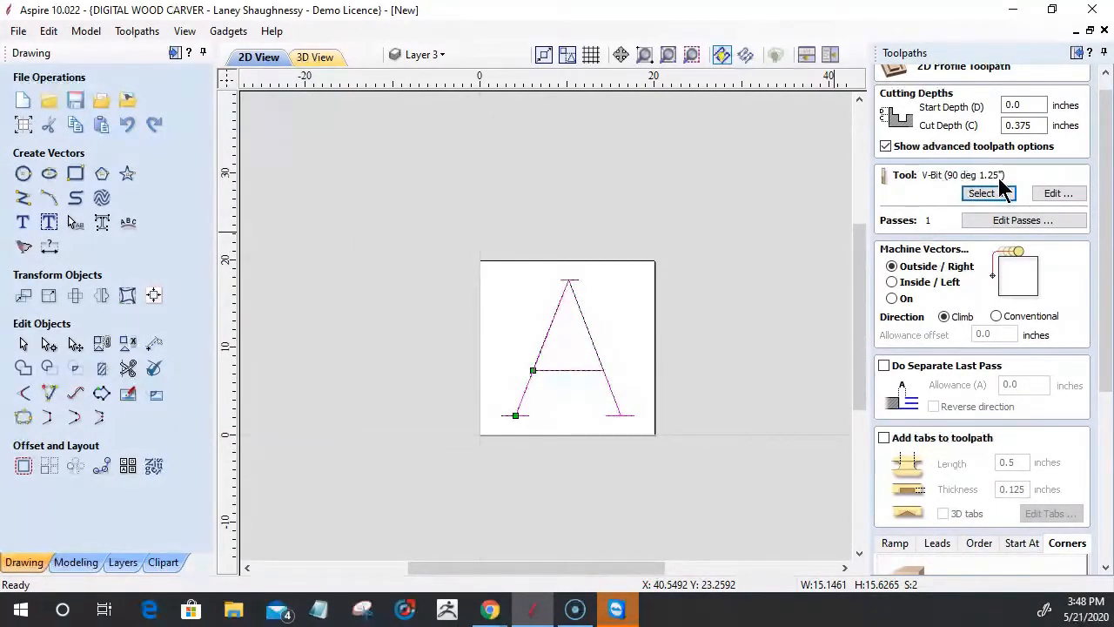
drag(1102, 223, 1107, 377)
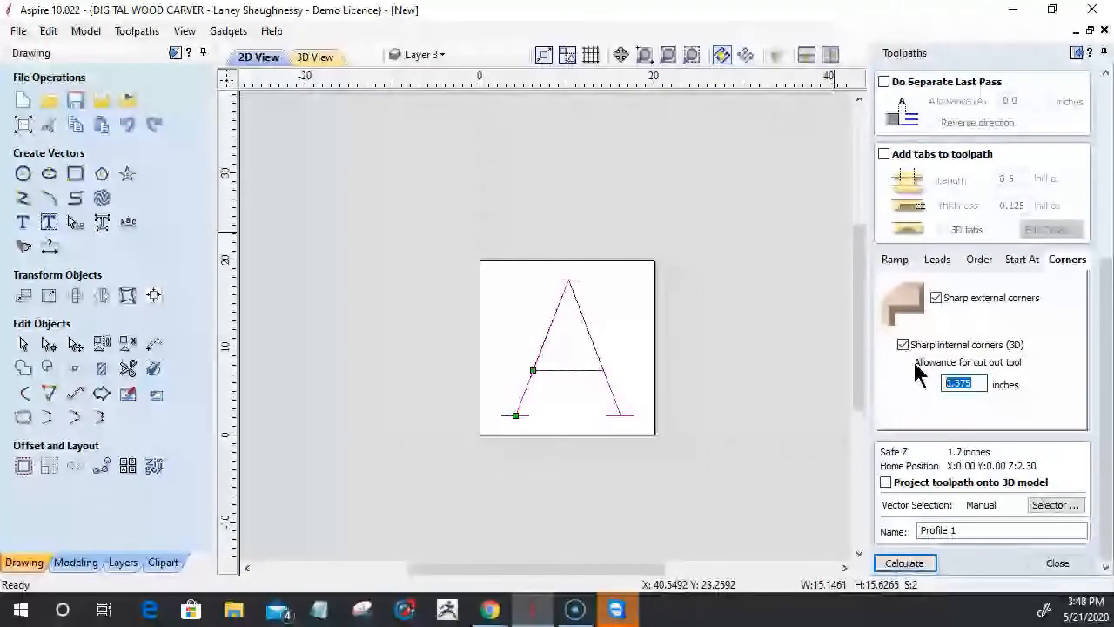
click(905, 564)
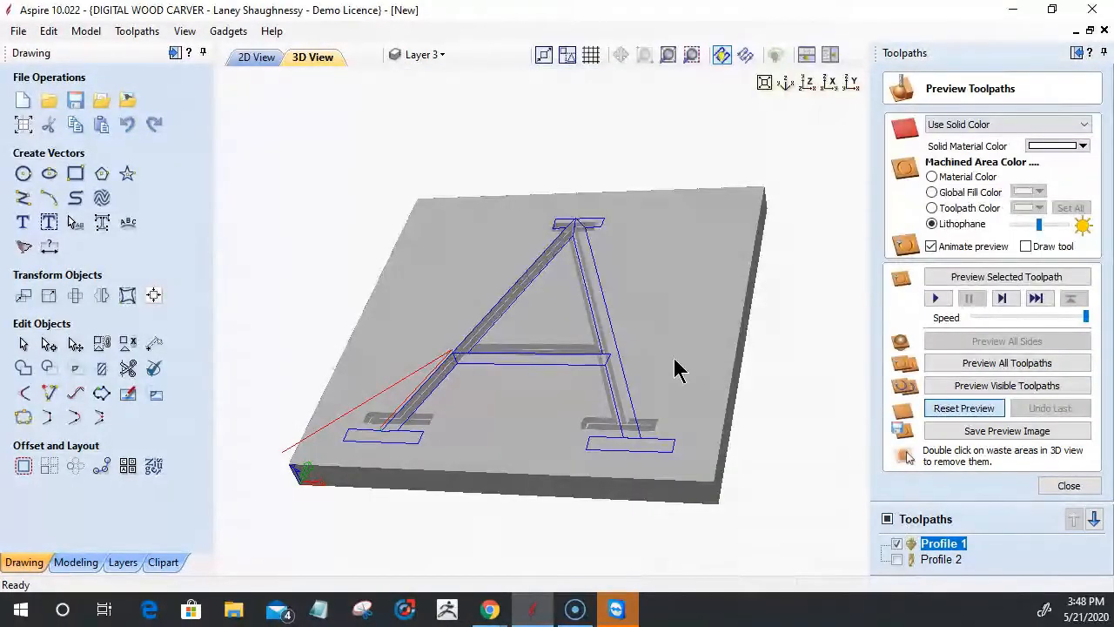
Examine the calculated profile toolpath in 3D, focusing on the corners where the letter A's legs meet its top serif.
drag(685, 384, 579, 309)
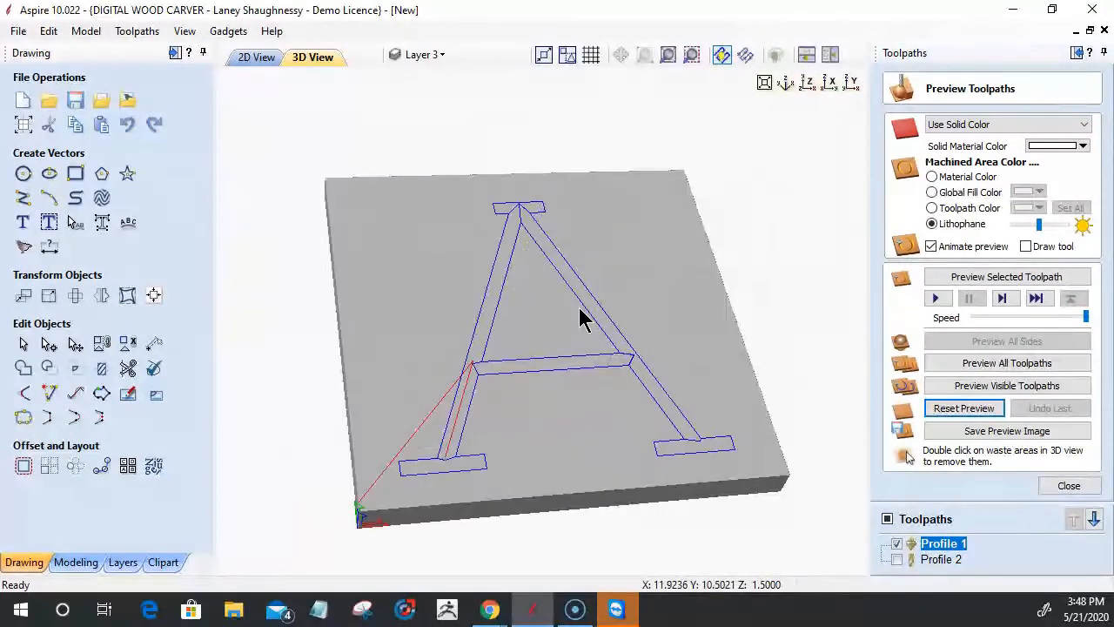
scroll(630, 367, up, 2)
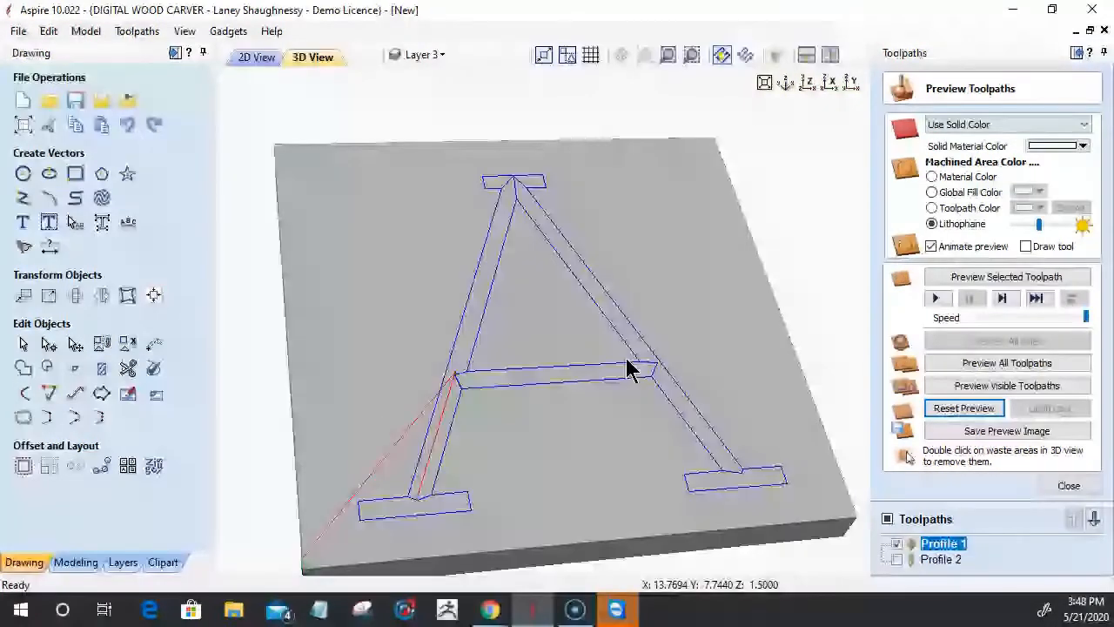
scroll(626, 358, up, 3)
middle_drag(511, 185, 601, 396)
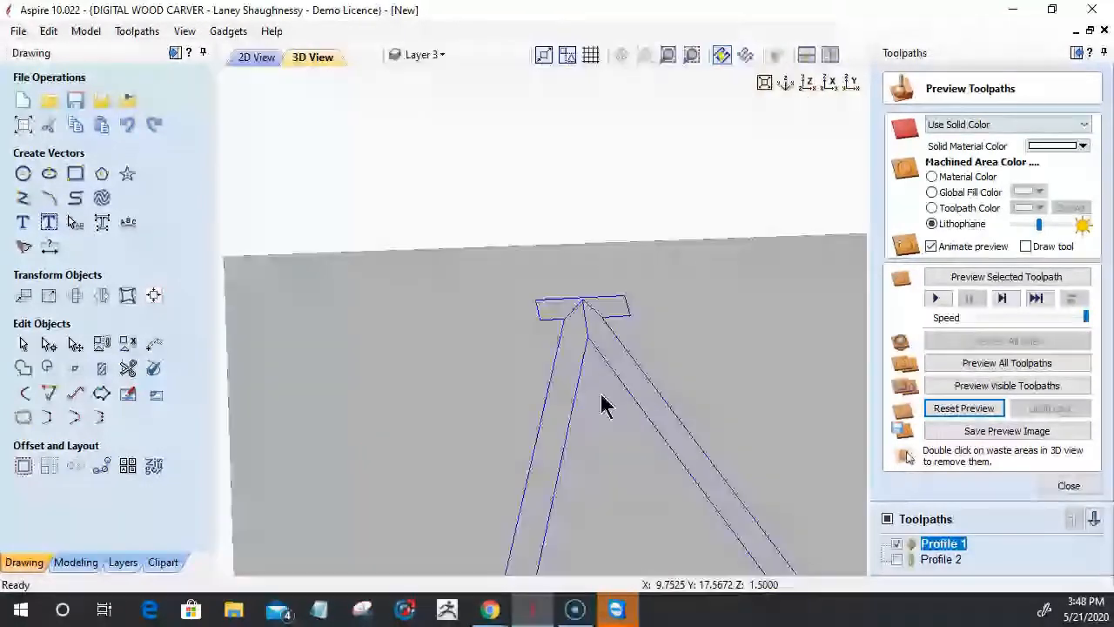
scroll(657, 424, up, 4)
scroll(657, 432, up, 1)
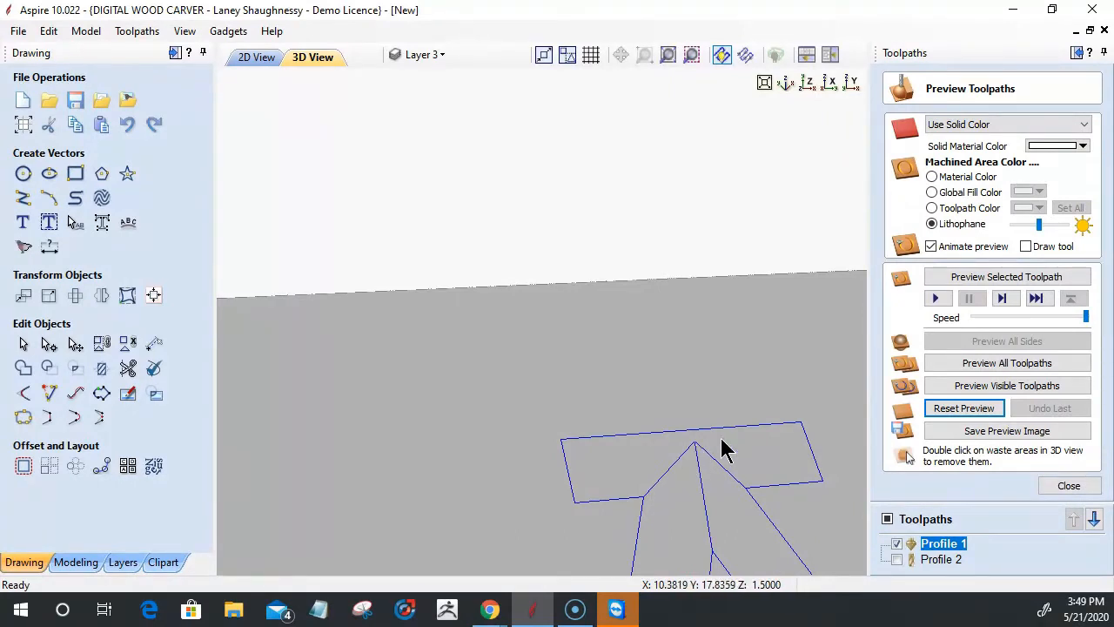
drag(688, 435, 550, 315)
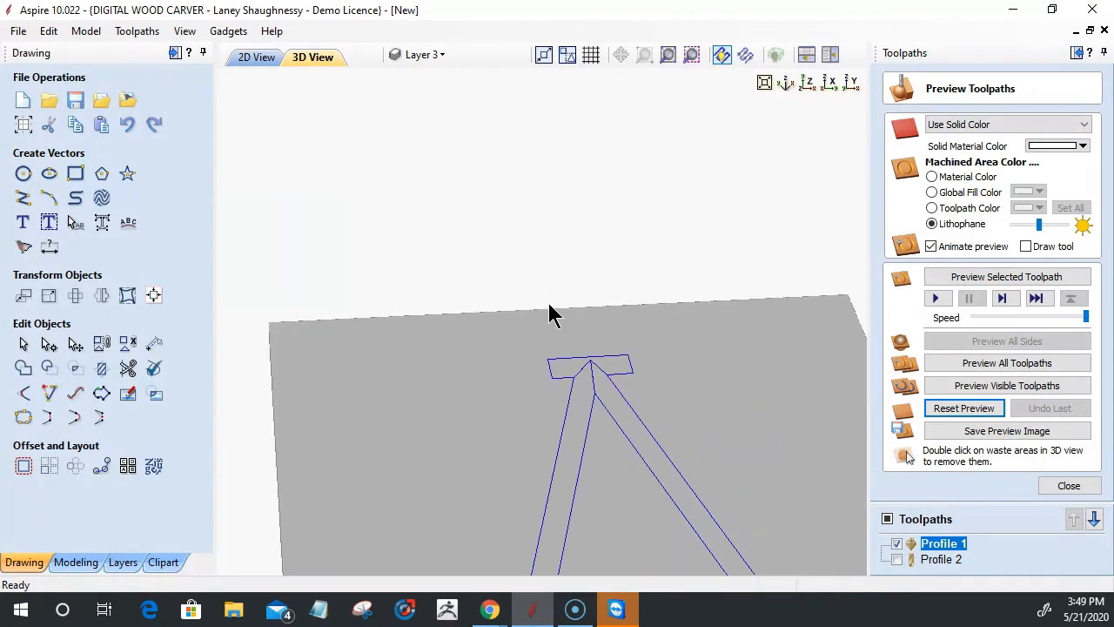
scroll(550, 315, down, 2)
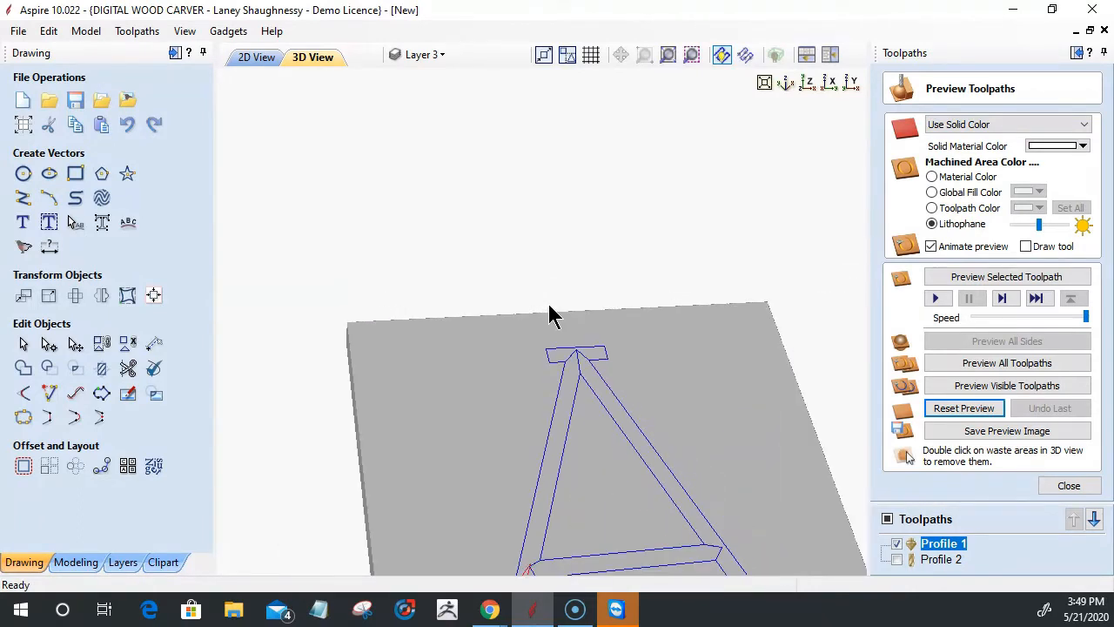
scroll(550, 315, down, 1)
scroll(550, 315, down, 2)
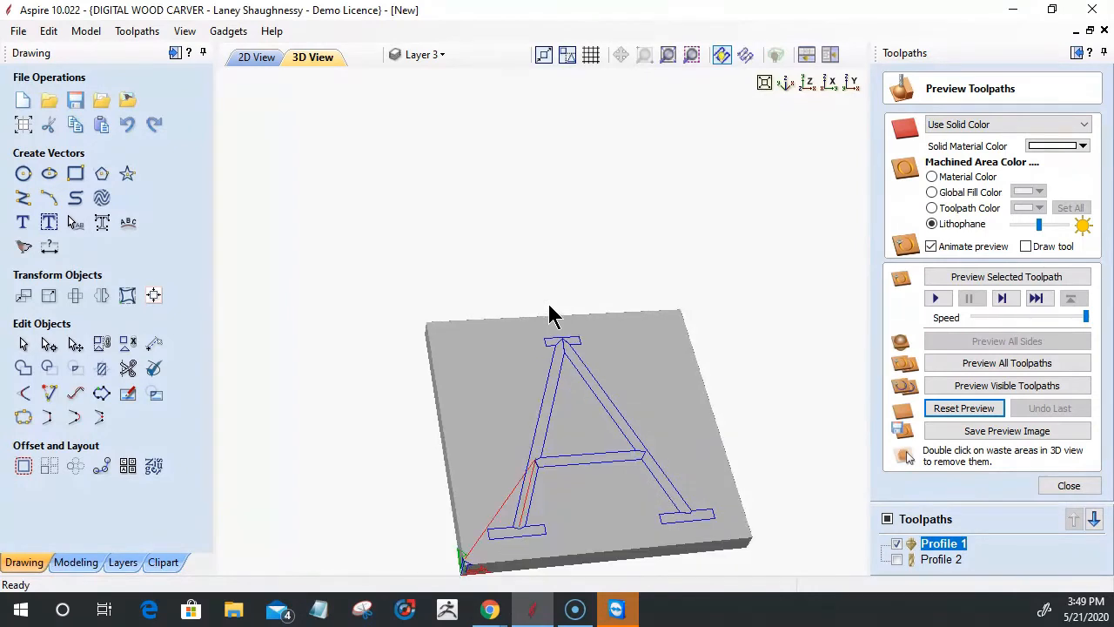
Simulate the visible Profile 1 toolpath on the material block and inspect the beveled letter A up close.
click(1006, 385)
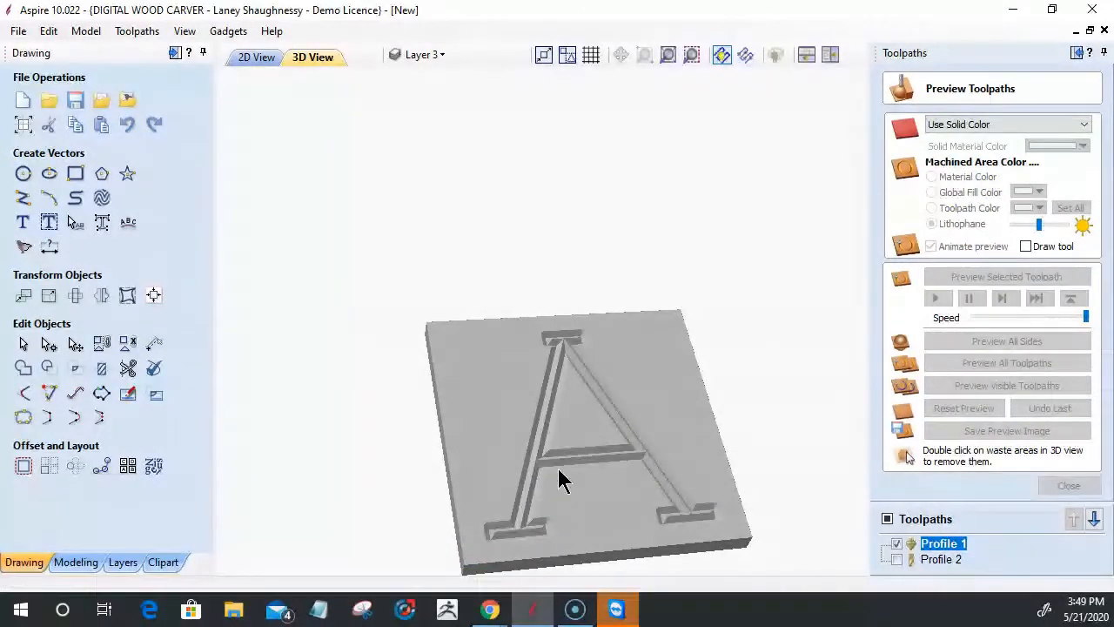
scroll(560, 480, up, 3)
scroll(532, 510, up, 4)
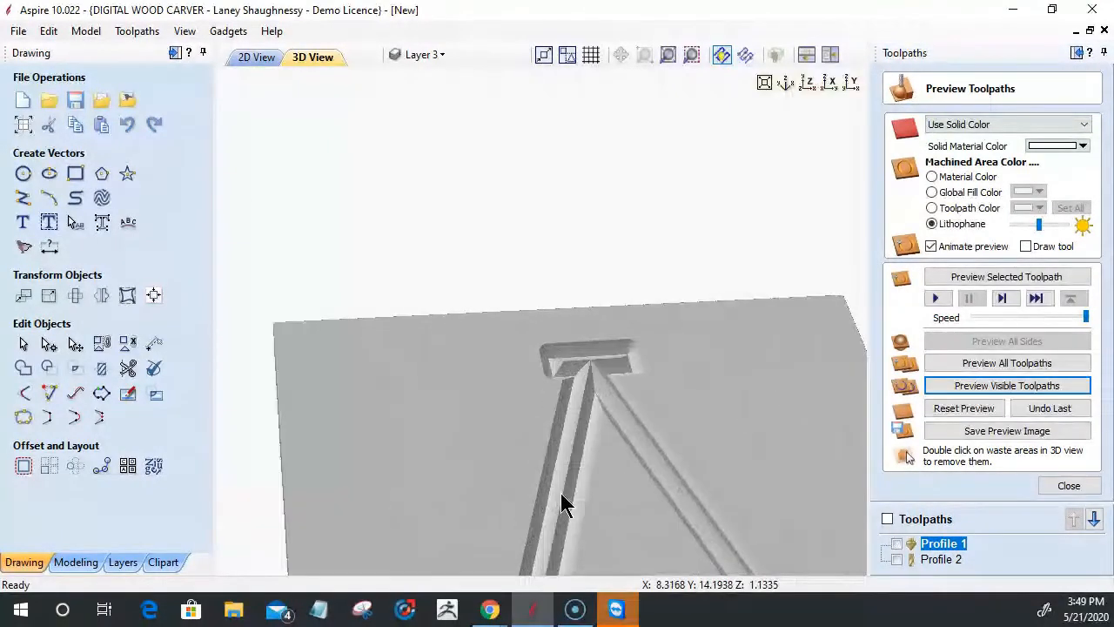
scroll(597, 339, down, 2)
scroll(598, 340, down, 3)
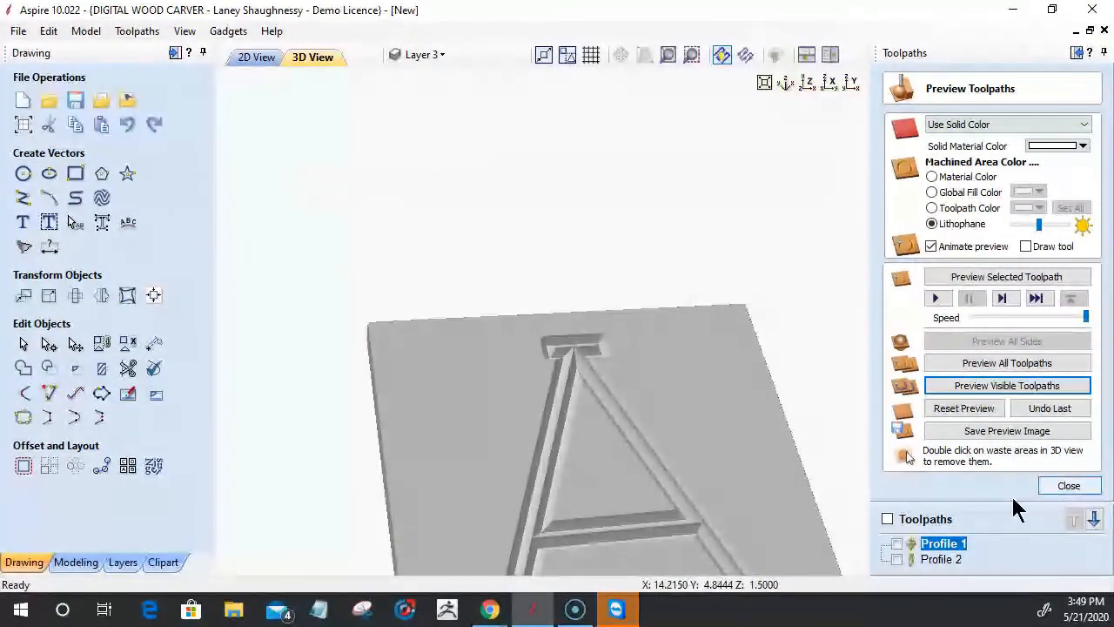
Open the Profile 2 toolpath for editing and add the letter's closely nested vectors to the selection in the 2D view.
click(922, 559)
double_click(922, 559)
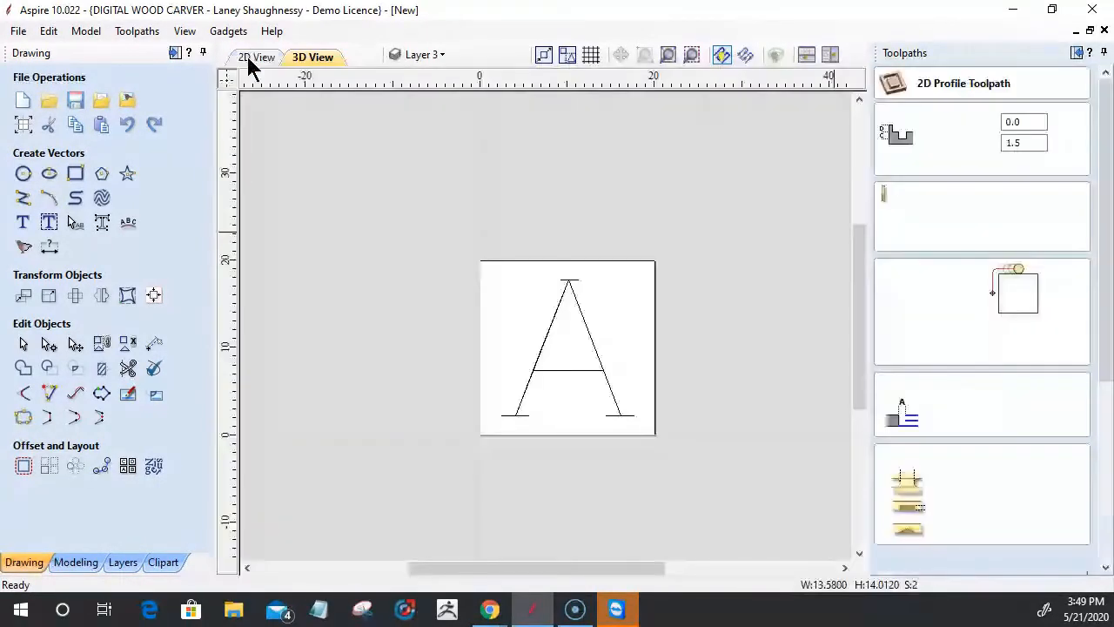
click(251, 60)
scroll(600, 340, up, 5)
scroll(600, 364, up, 3)
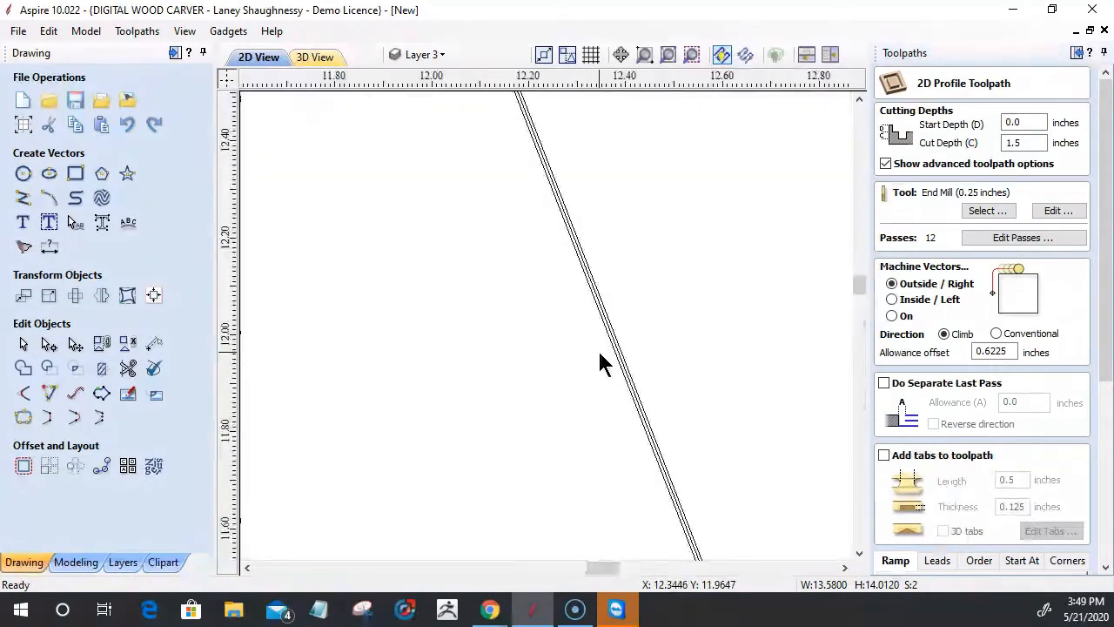
scroll(640, 366, up, 3)
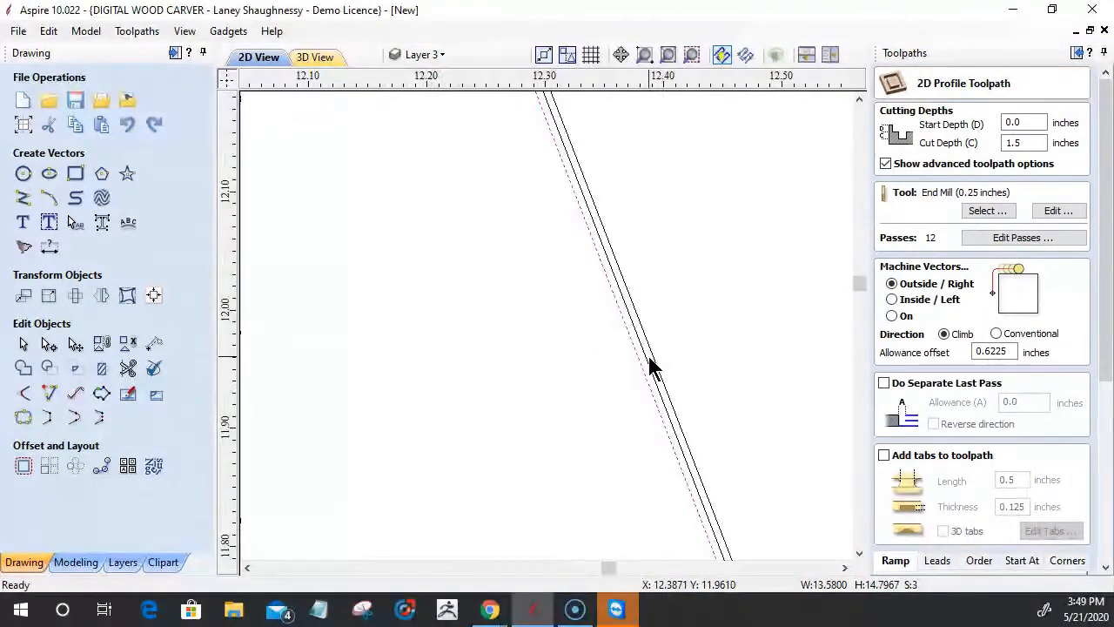
scroll(710, 313, down, 8)
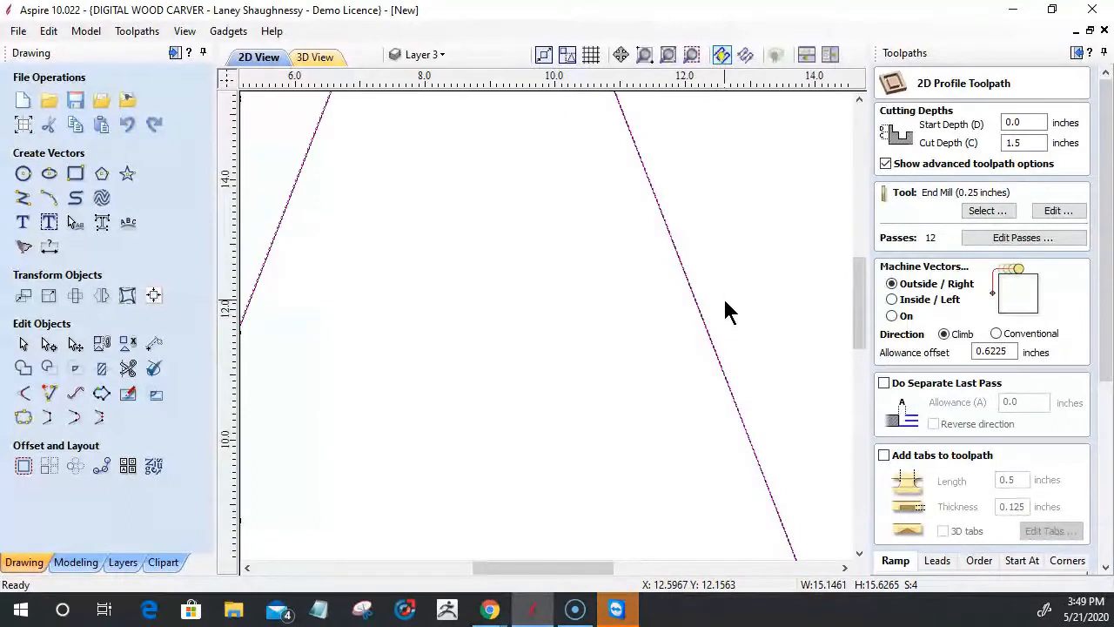
scroll(726, 304, down, 4)
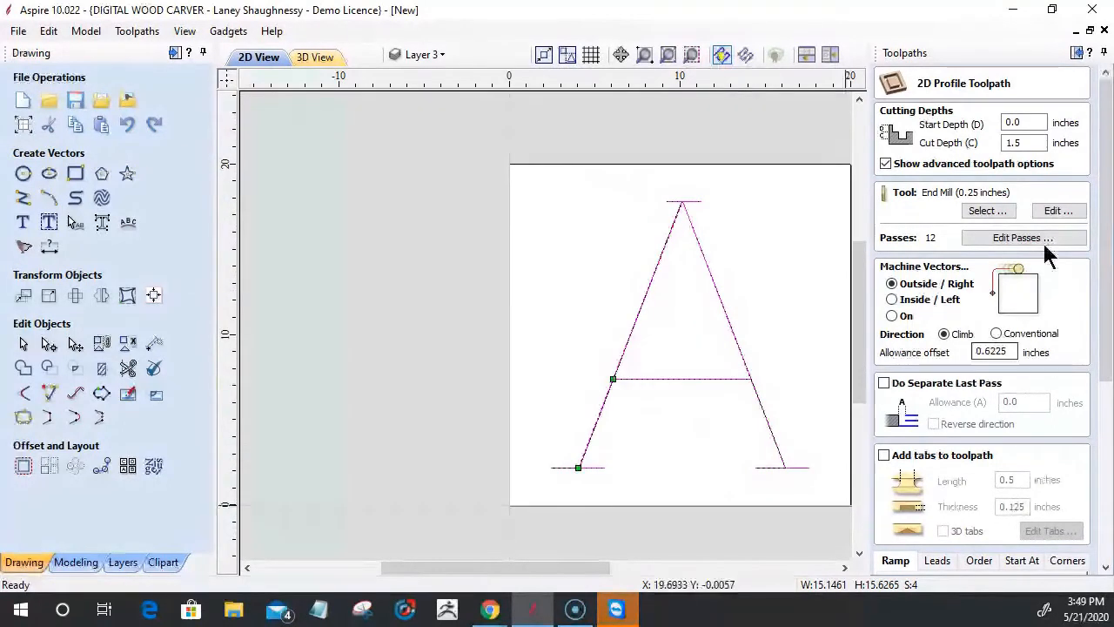
Set Profile 2's allowance offset to 0.375 inches, recalculate the toolpath and inspect its path around the letter in 3D.
drag(1023, 143, 1000, 144)
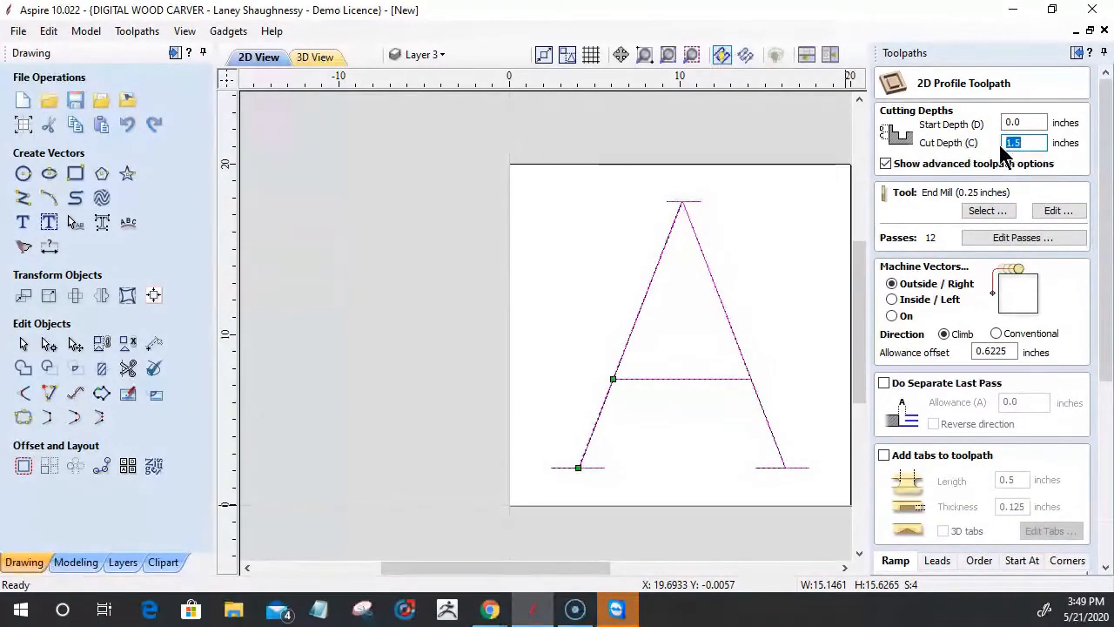
double_click(992, 353)
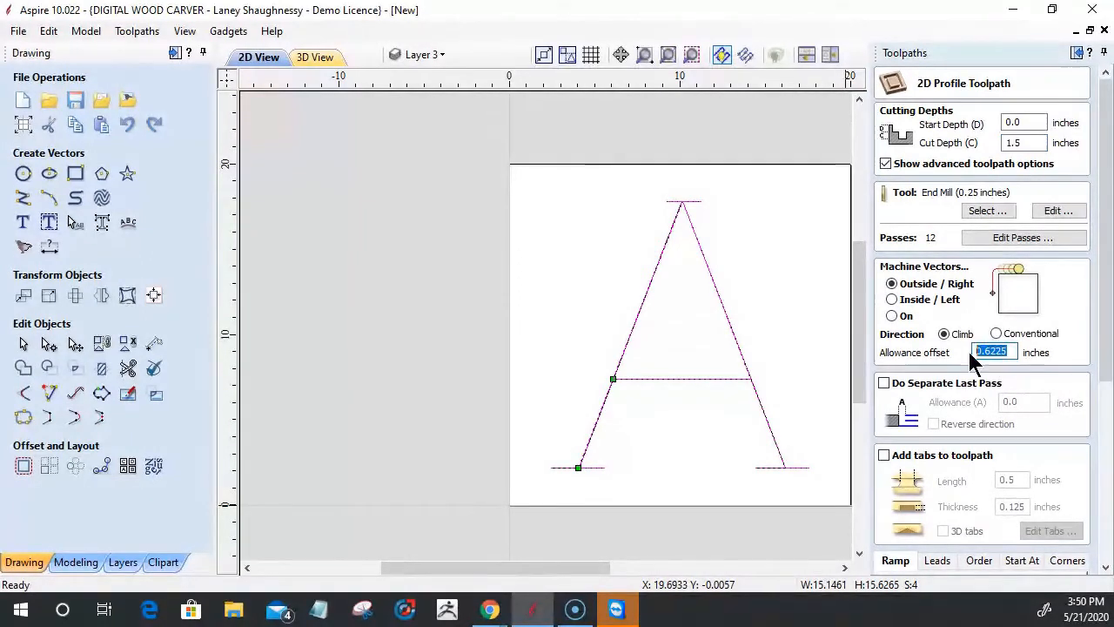
text(.375)
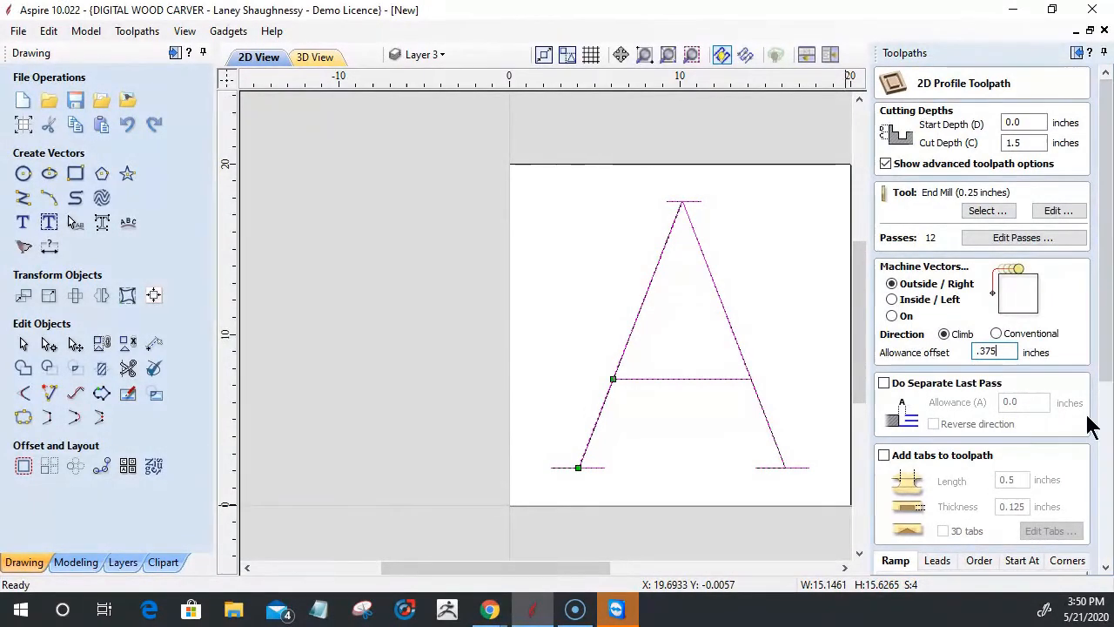
drag(1111, 367, 1107, 552)
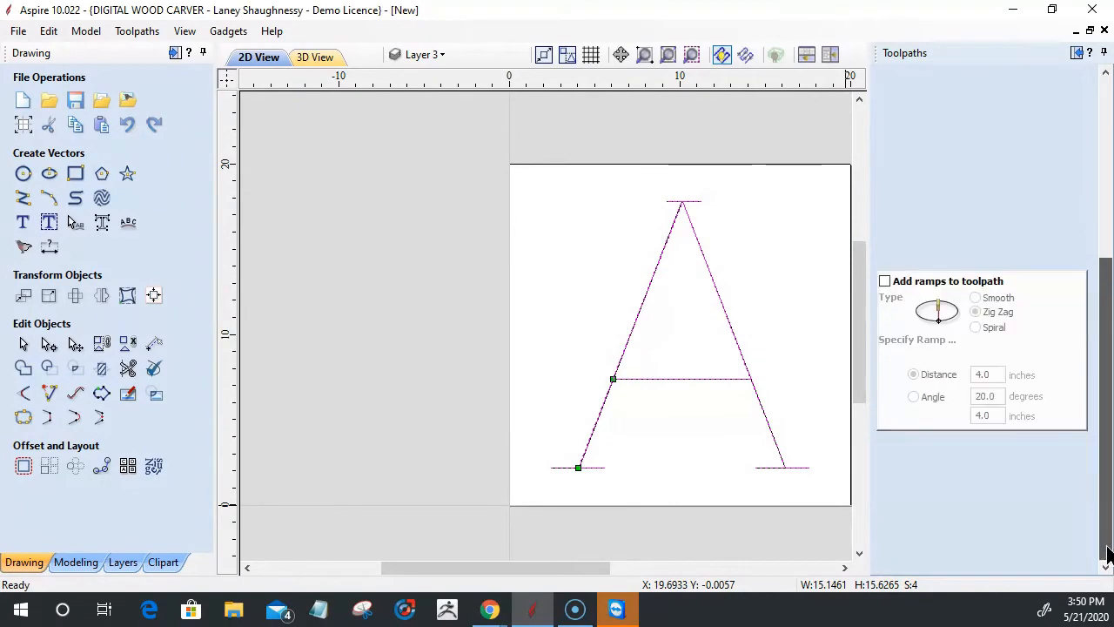
click(905, 564)
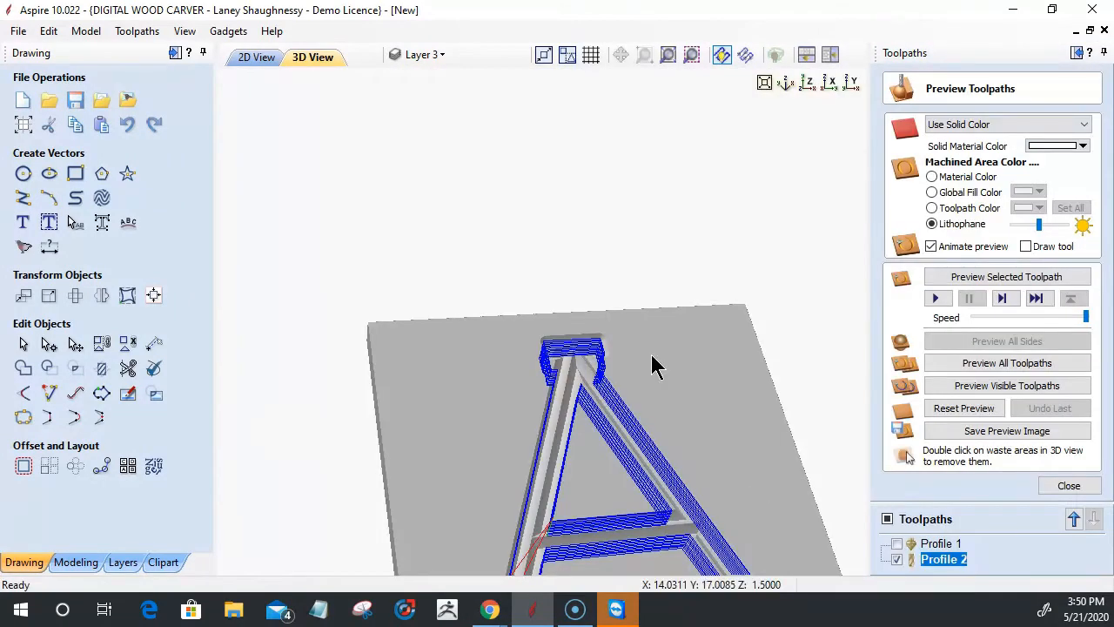
drag(621, 278, 571, 525)
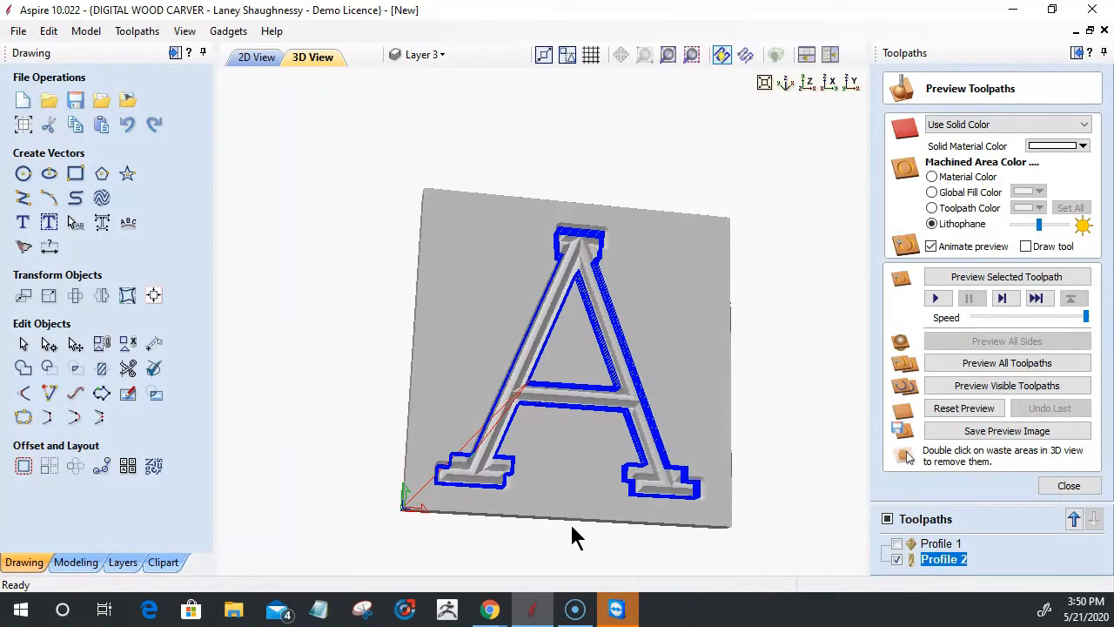
mouse_move(592, 527)
mouse_down()
mouse_move(587, 539)
mouse_move(594, 515)
mouse_up()
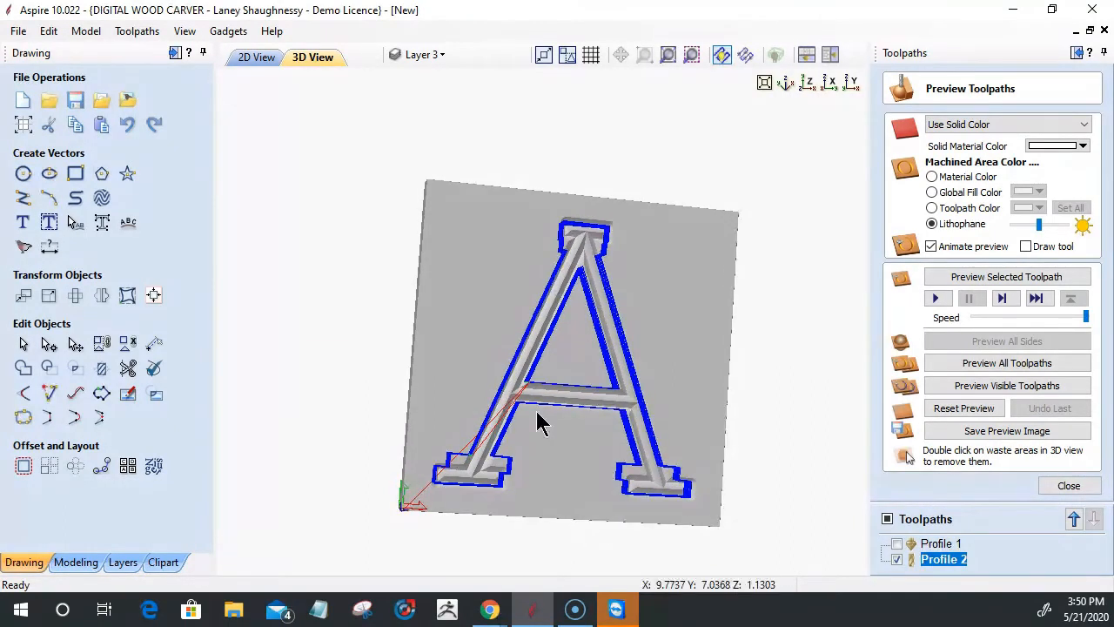
Reopen Profile 2 in the 2D view and temporarily show Layer 2 to compare its vectors with the toolpath.
double_click(944, 559)
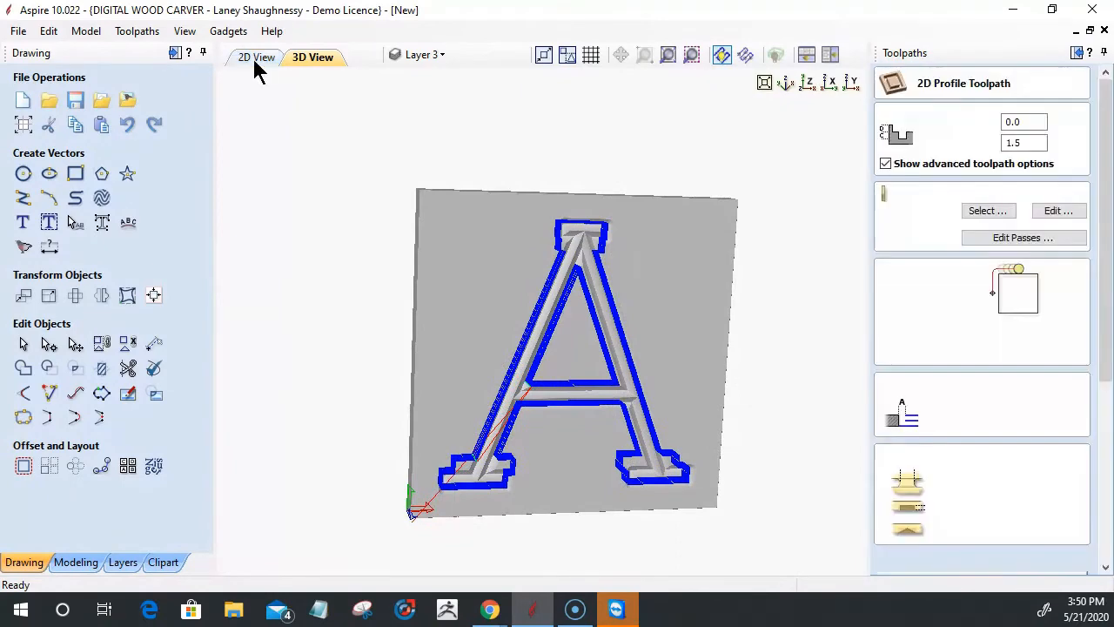
click(255, 57)
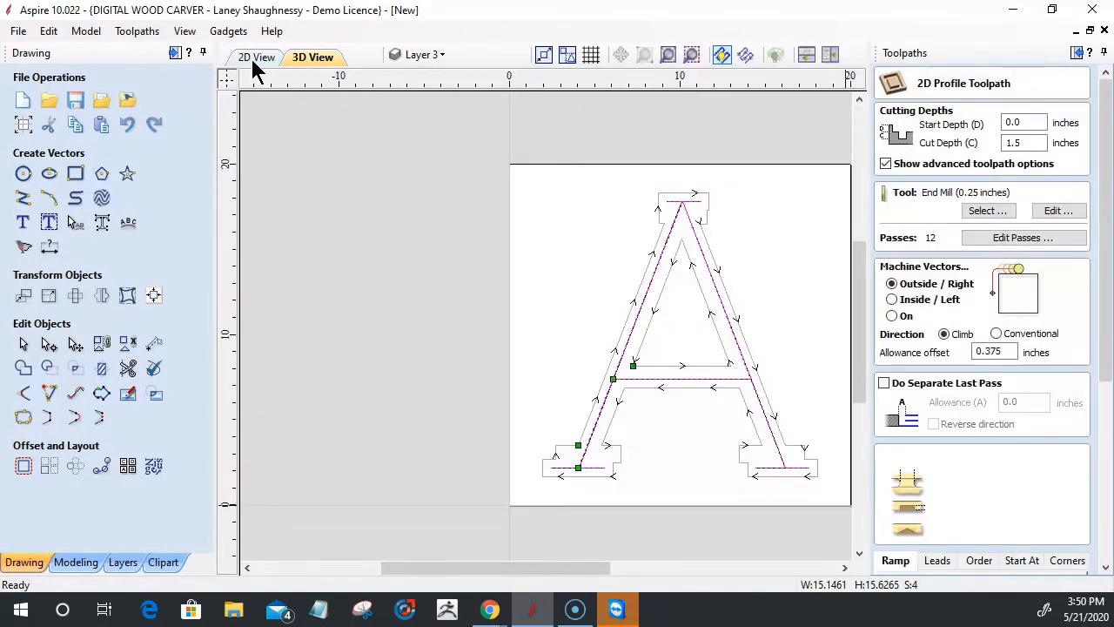
click(417, 56)
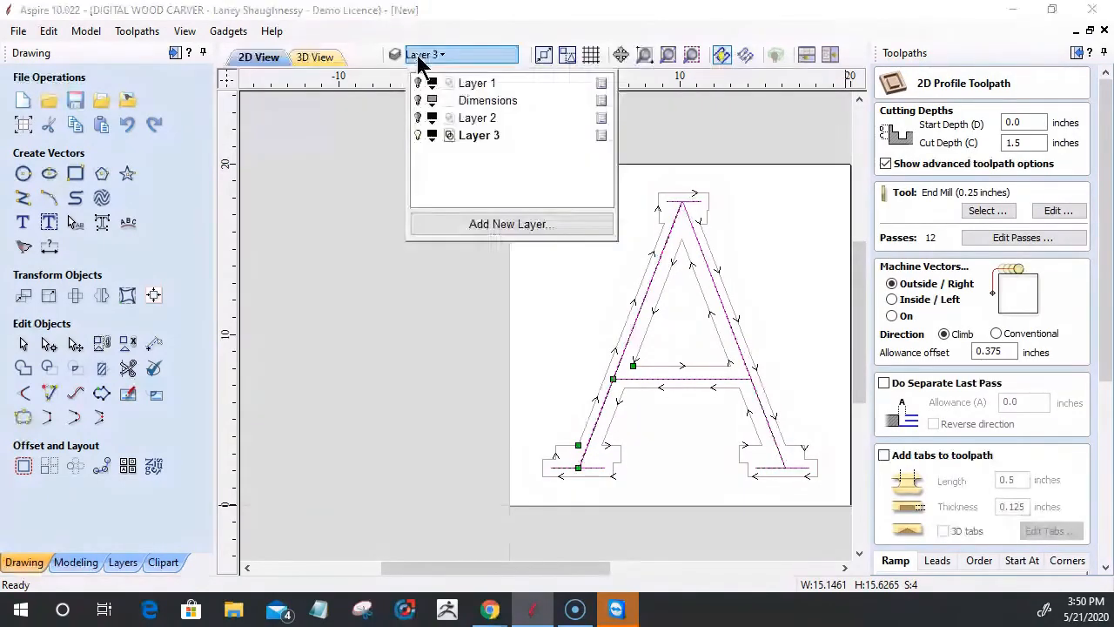
click(418, 117)
click(526, 314)
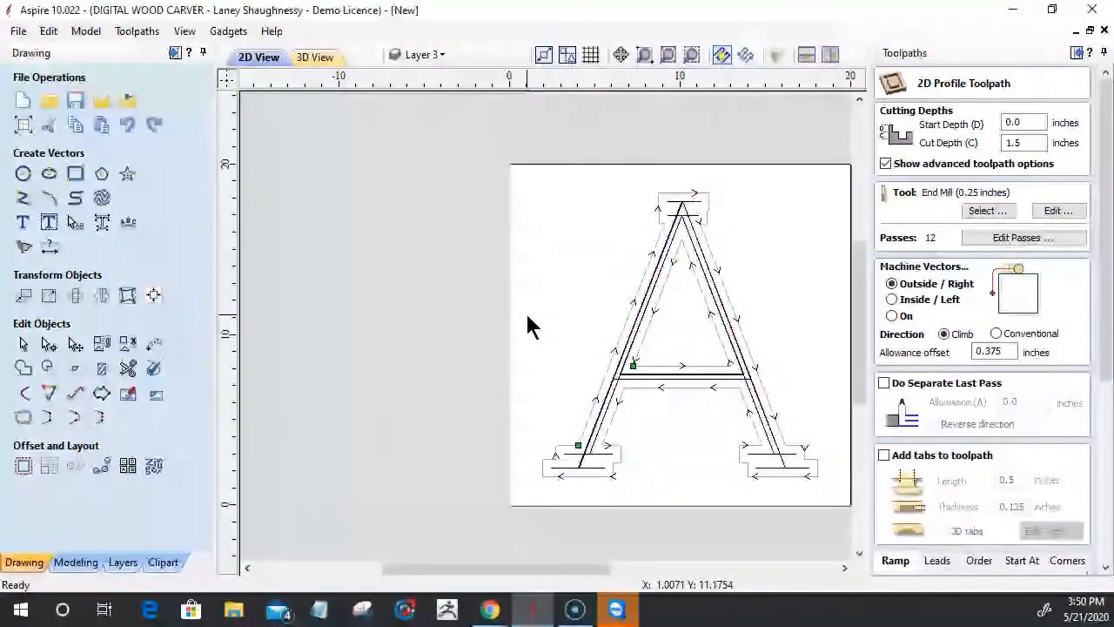
click(422, 55)
click(418, 118)
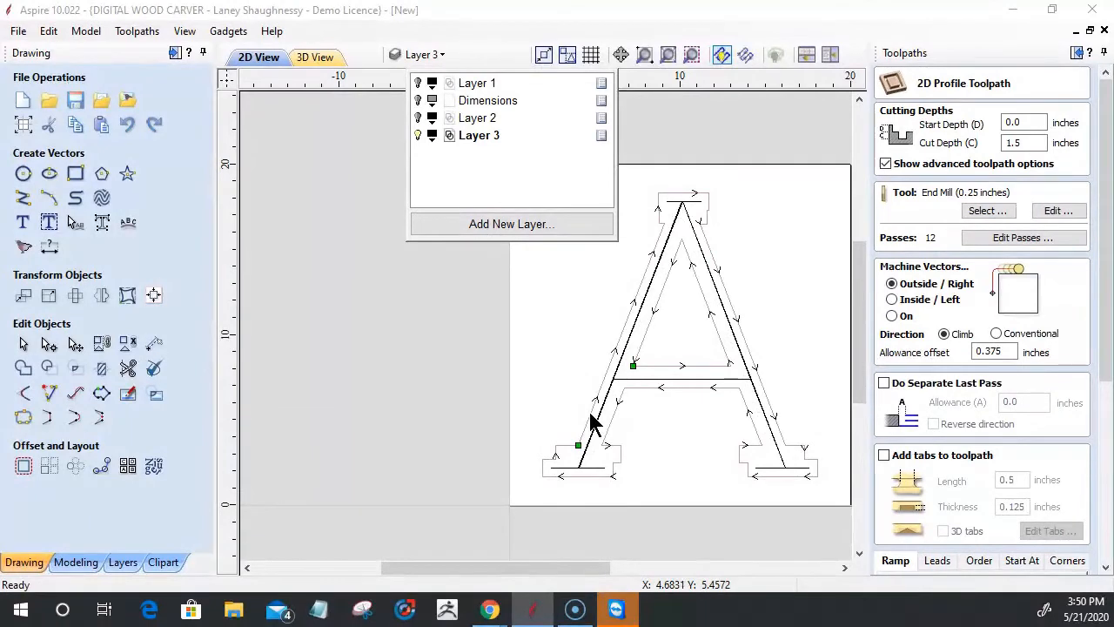
Select only the letter's outermost outline and its inner triangle vector on Layer 3, and recalculate Profile 2.
scroll(595, 422, up, 5)
scroll(627, 418, up, 5)
scroll(627, 402, up, 4)
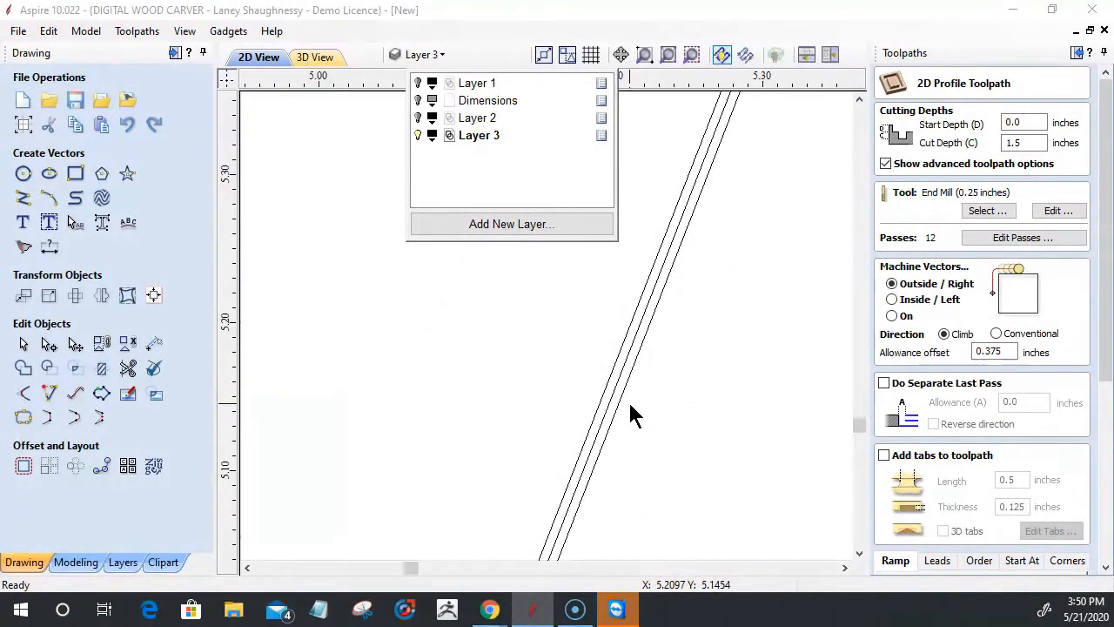
click(619, 393)
scroll(619, 397, down, 4)
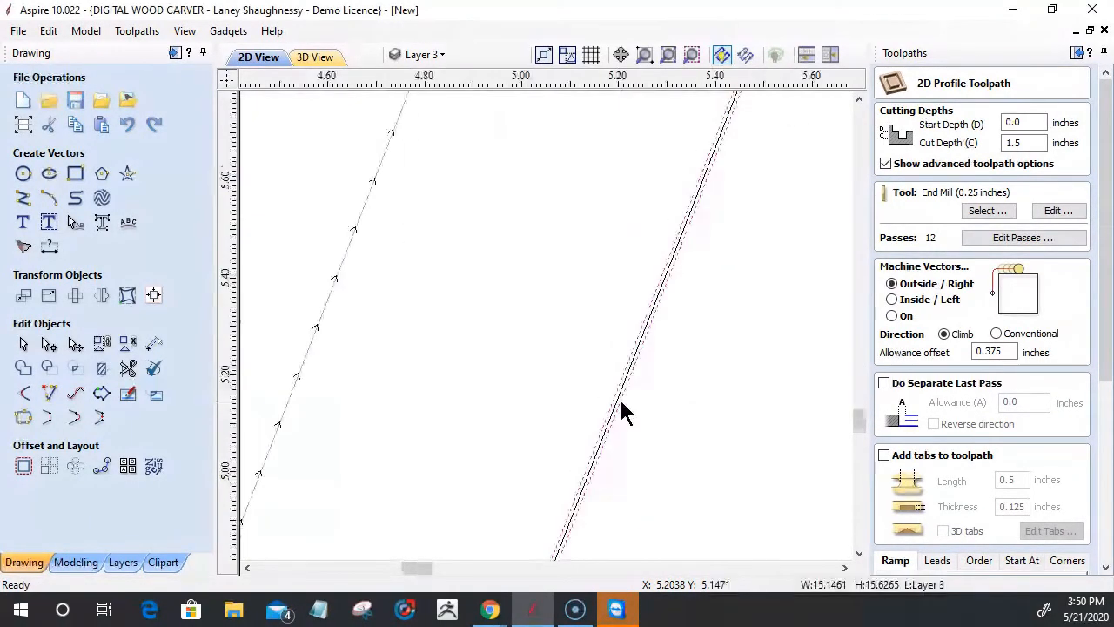
scroll(620, 396, down, 4)
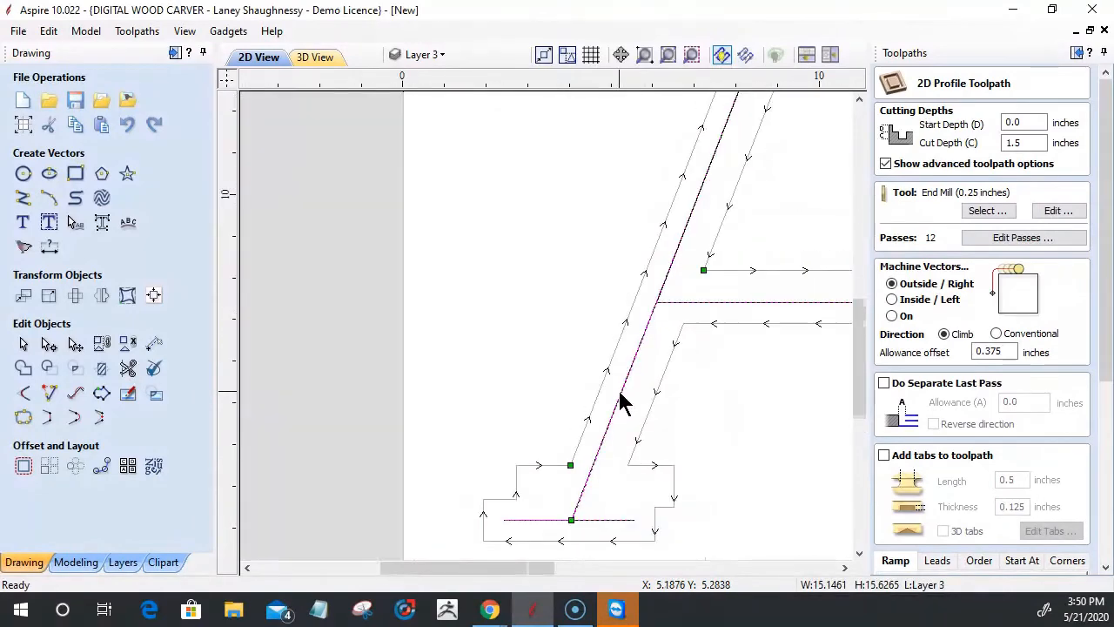
scroll(595, 330, up, 2)
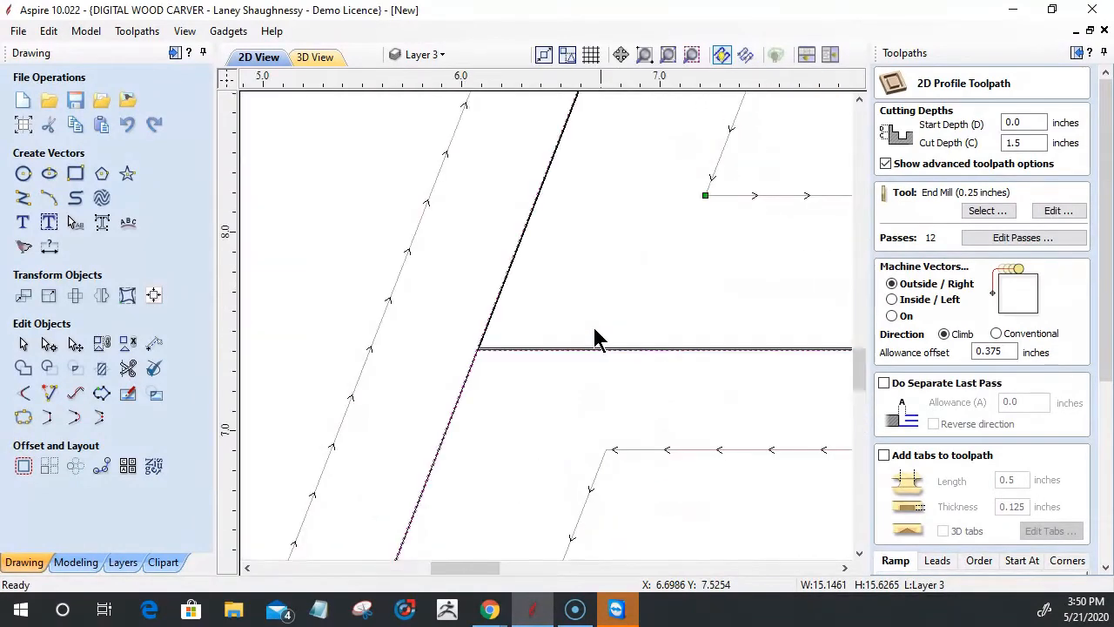
scroll(454, 403, up, 8)
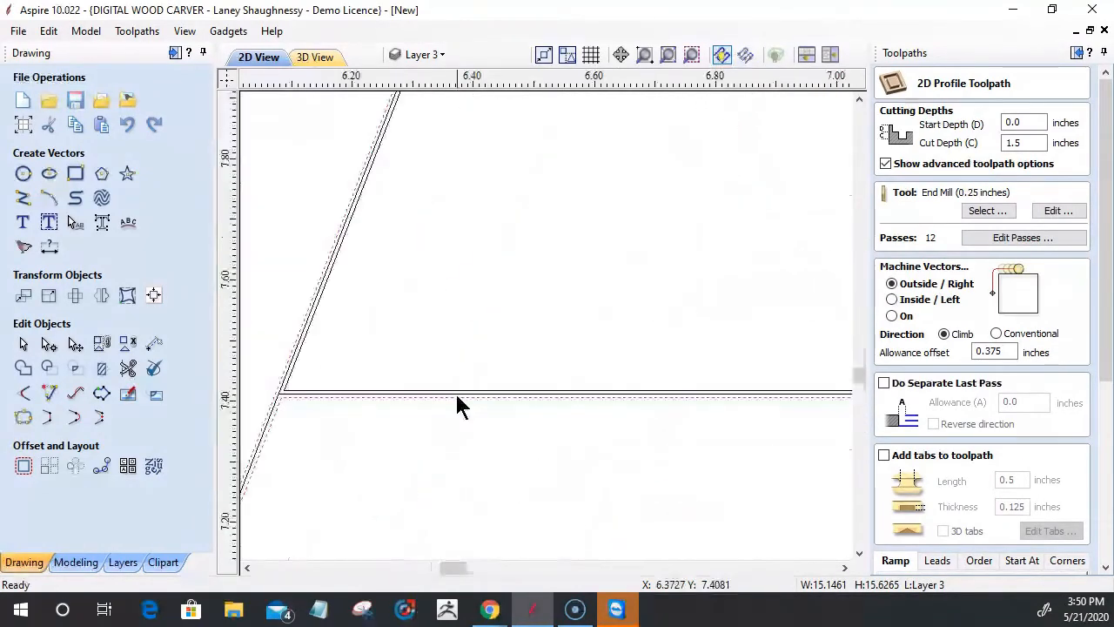
scroll(455, 403, down, 8)
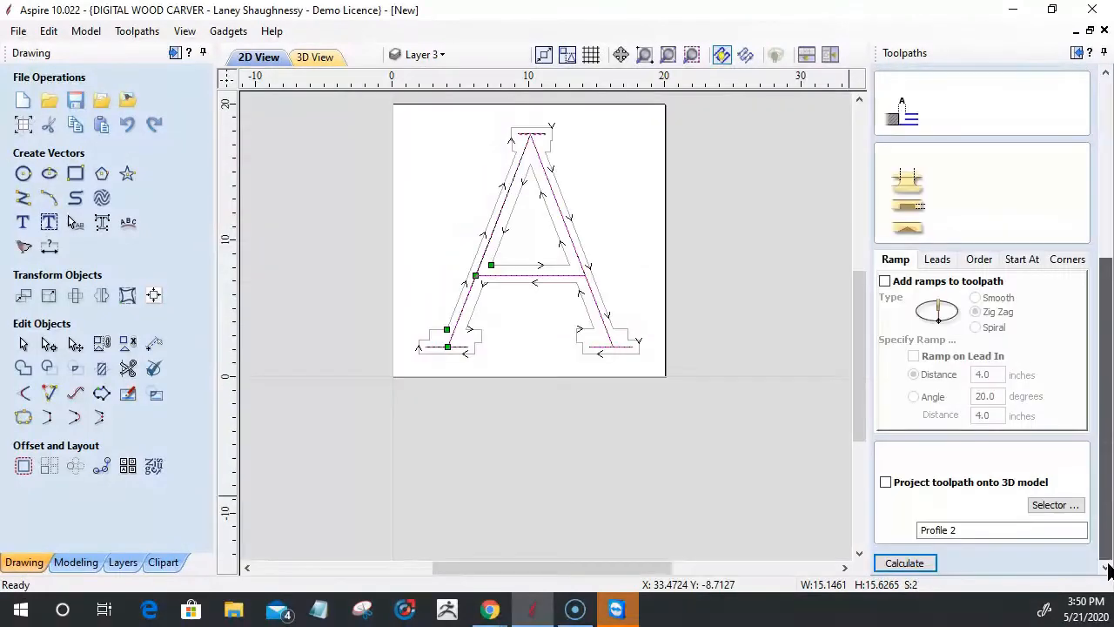
click(910, 564)
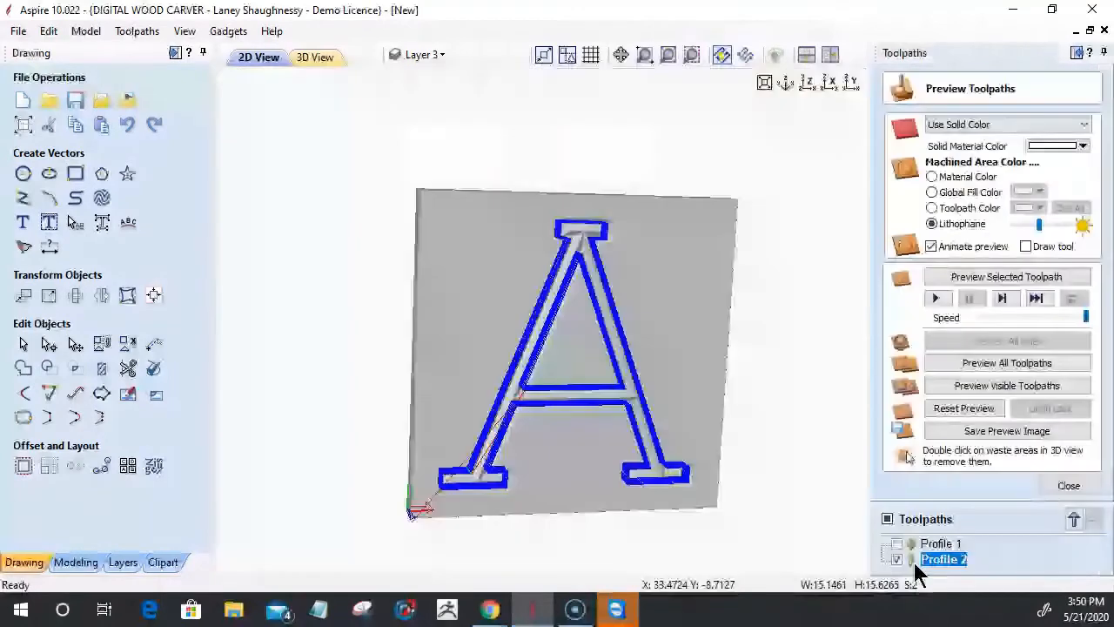
Simulate the recalculated Profile 2 cutout toolpath on the carved block in the 3D preview.
click(1007, 278)
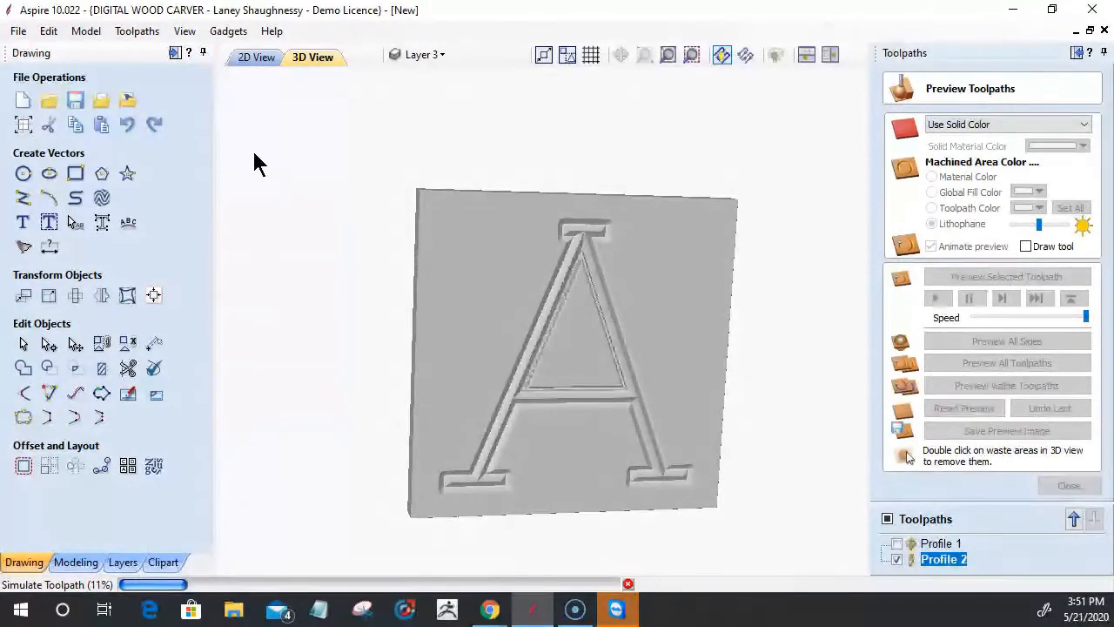
click(136, 30)
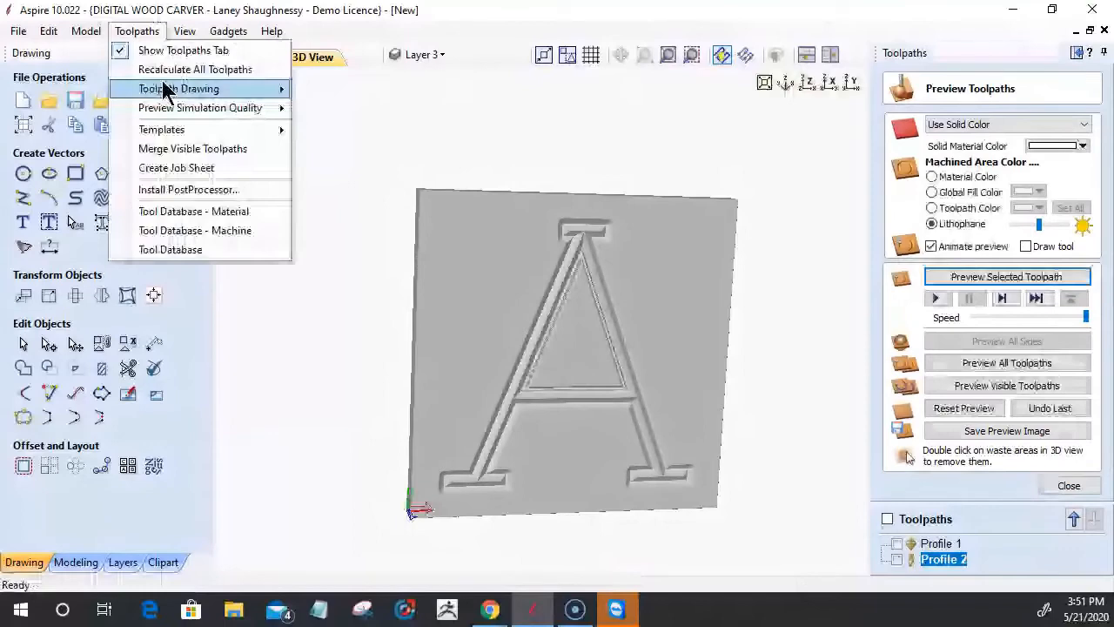
click(896, 544)
click(969, 389)
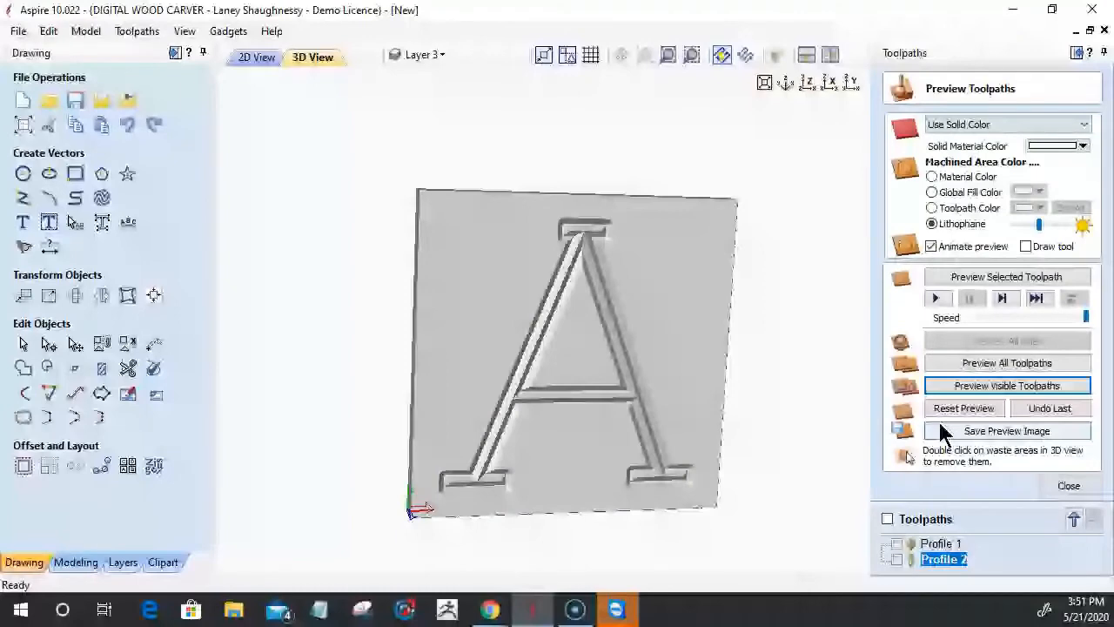
click(968, 369)
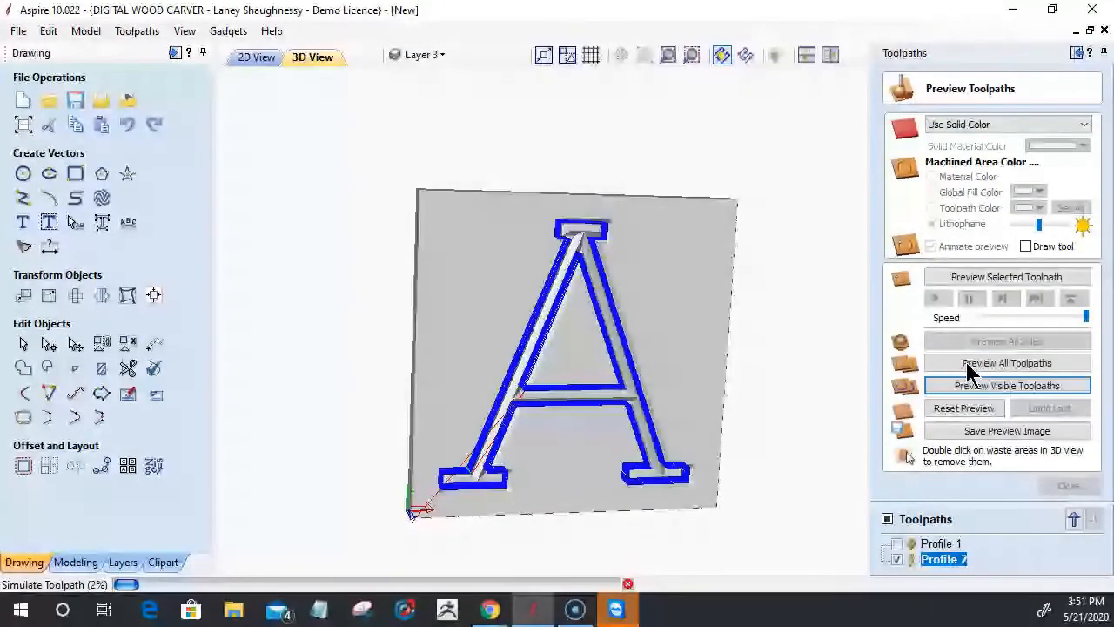
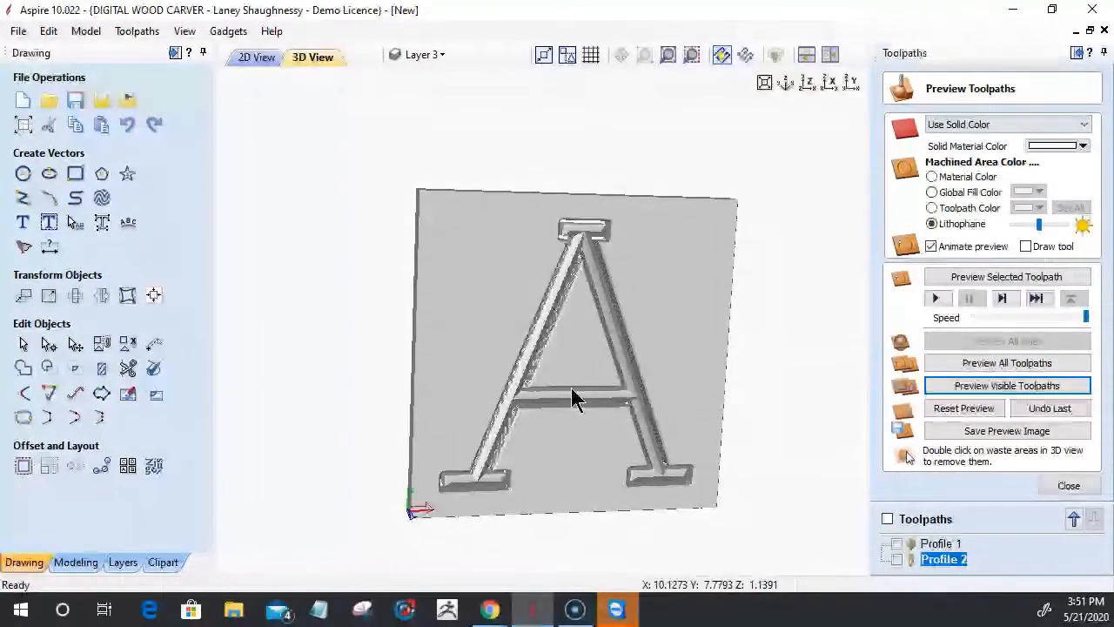
Remove the triangular waste piece and the surrounding waste material from the preview, and inspect the freestanding letter A up close.
double_click(570, 355)
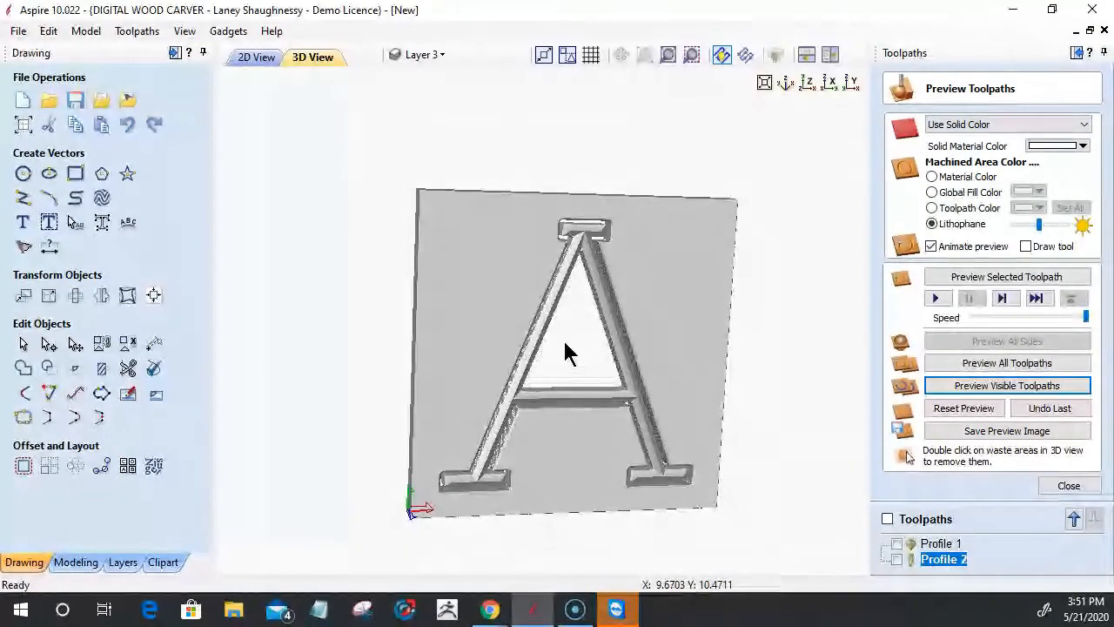
double_click(652, 294)
drag(517, 403, 564, 436)
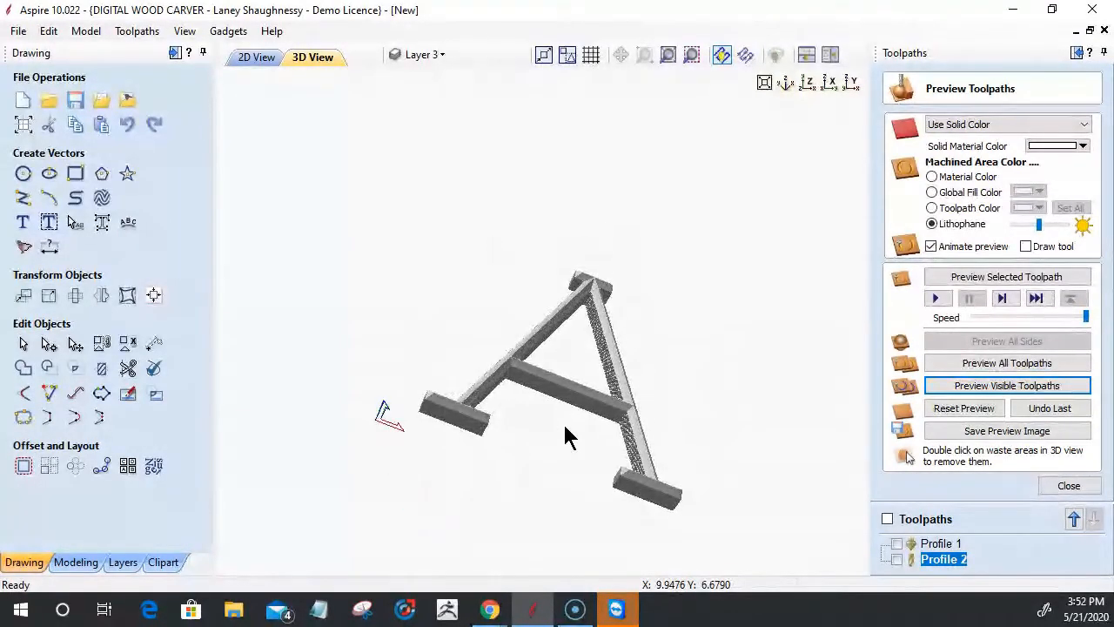
scroll(624, 445, up, 4)
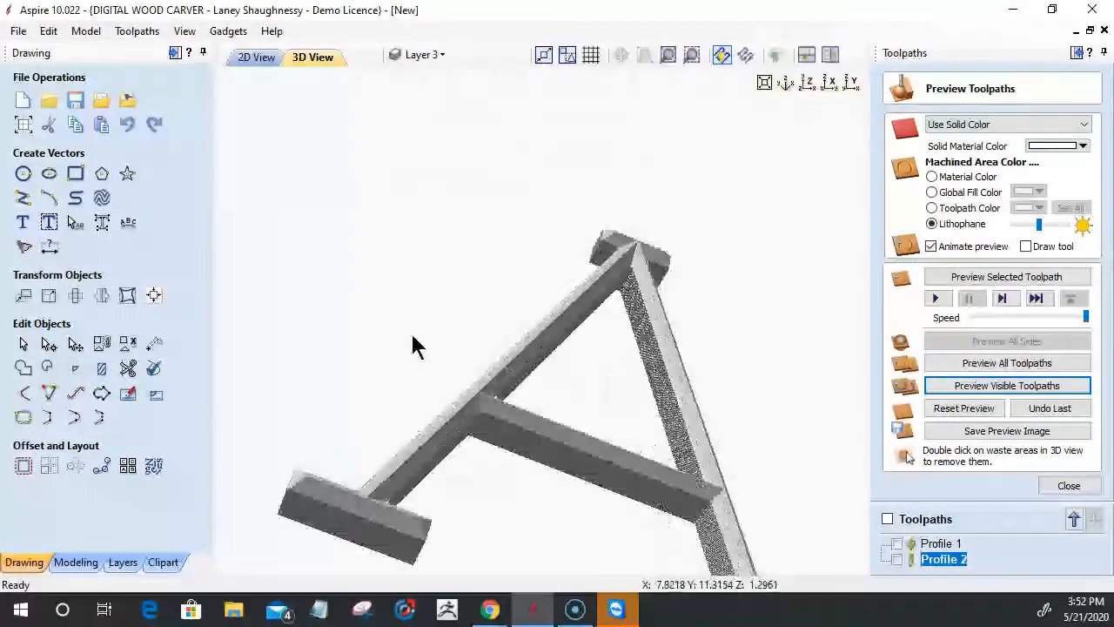
Inspect the cut-out letter A from several angles in the 3D preview.
drag(415, 345, 583, 531)
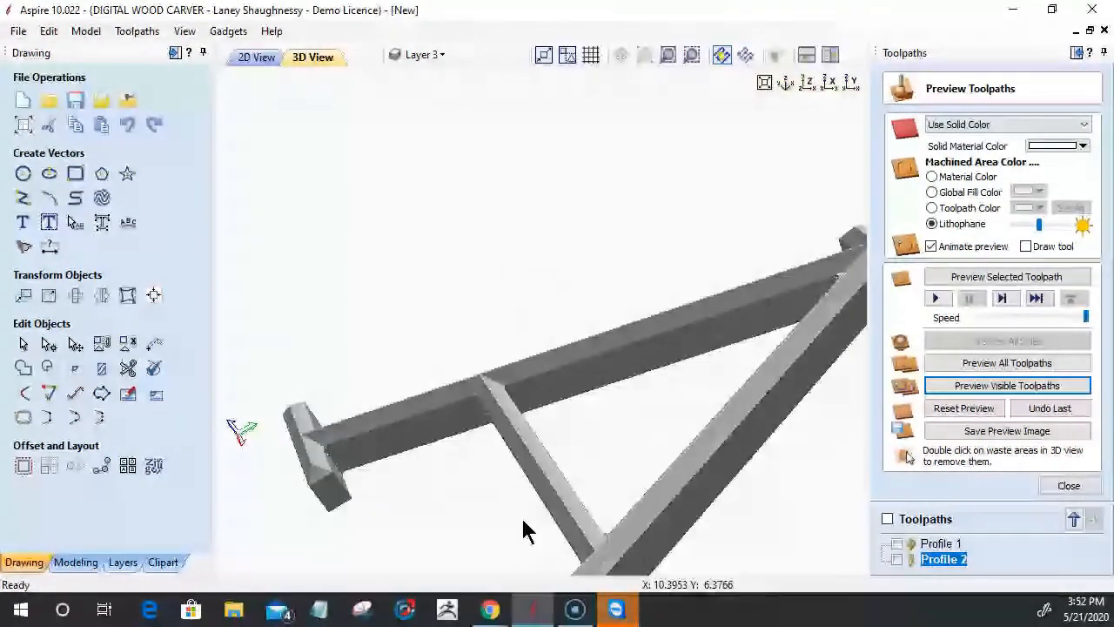
scroll(520, 515, down, 5)
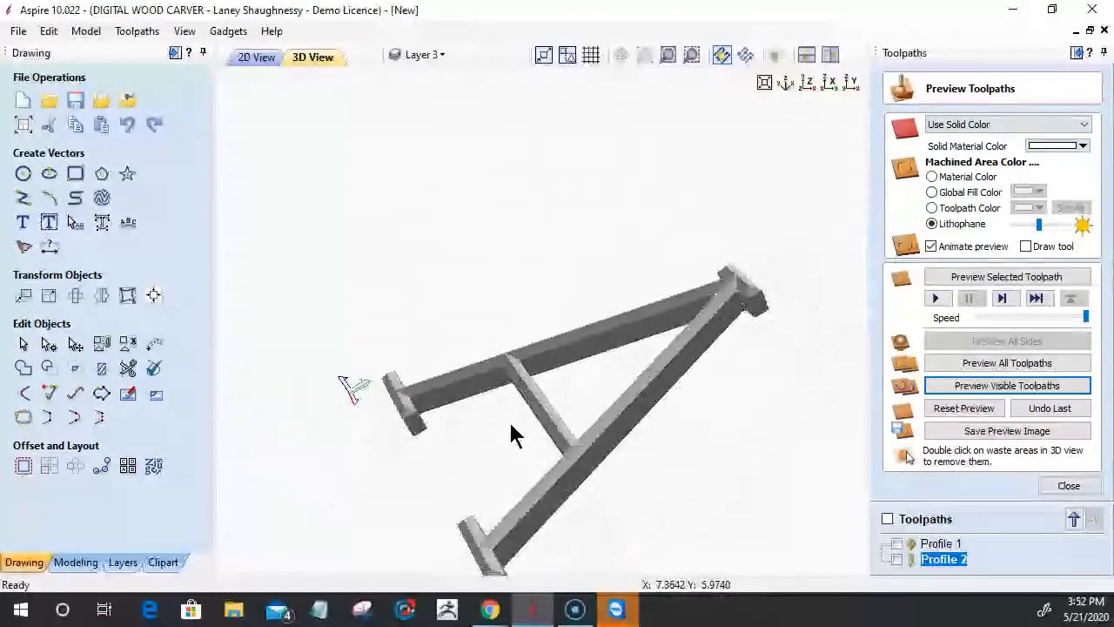
drag(513, 435, 831, 488)
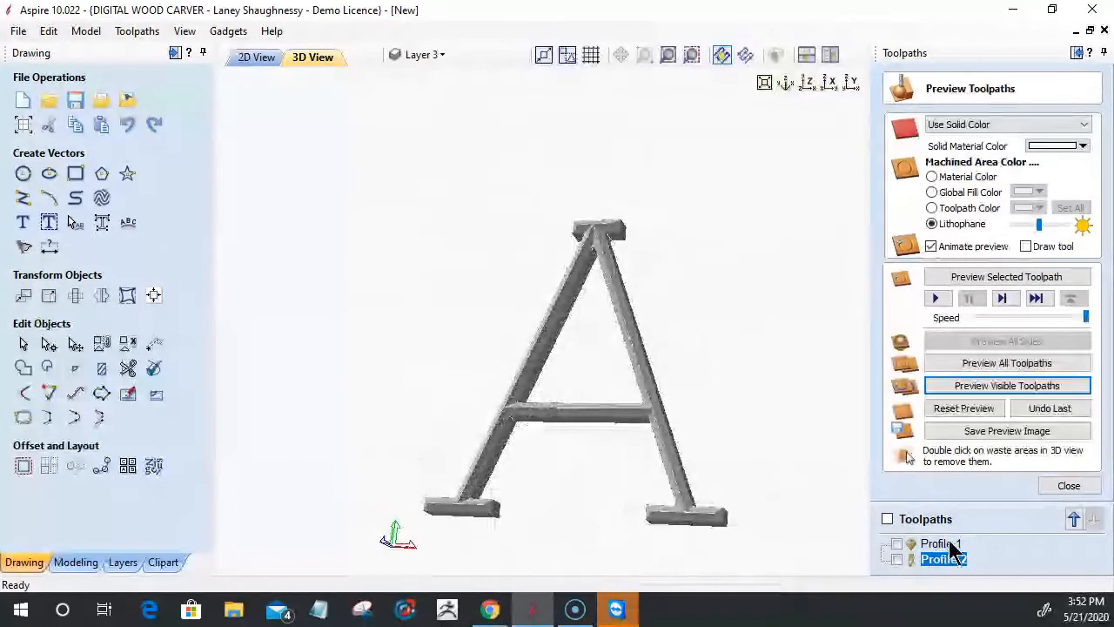
Reopen Profile 1 with the 2D view showing, and change its tool to the V-Bit (120.0° - 1 1/4").
double_click(947, 542)
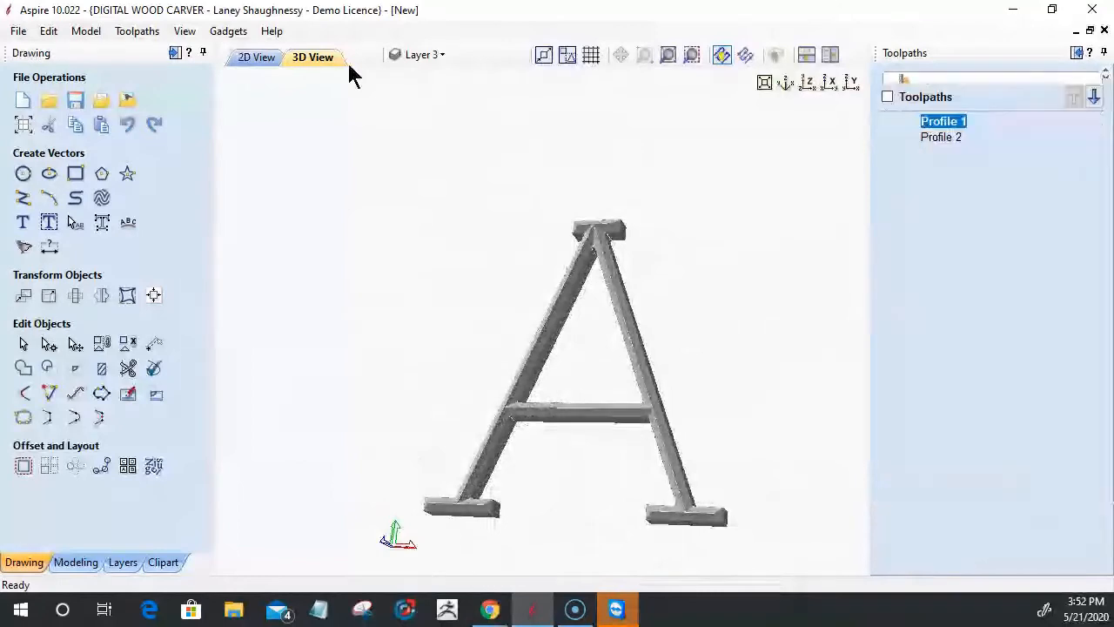
click(258, 58)
scroll(575, 260, up, 5)
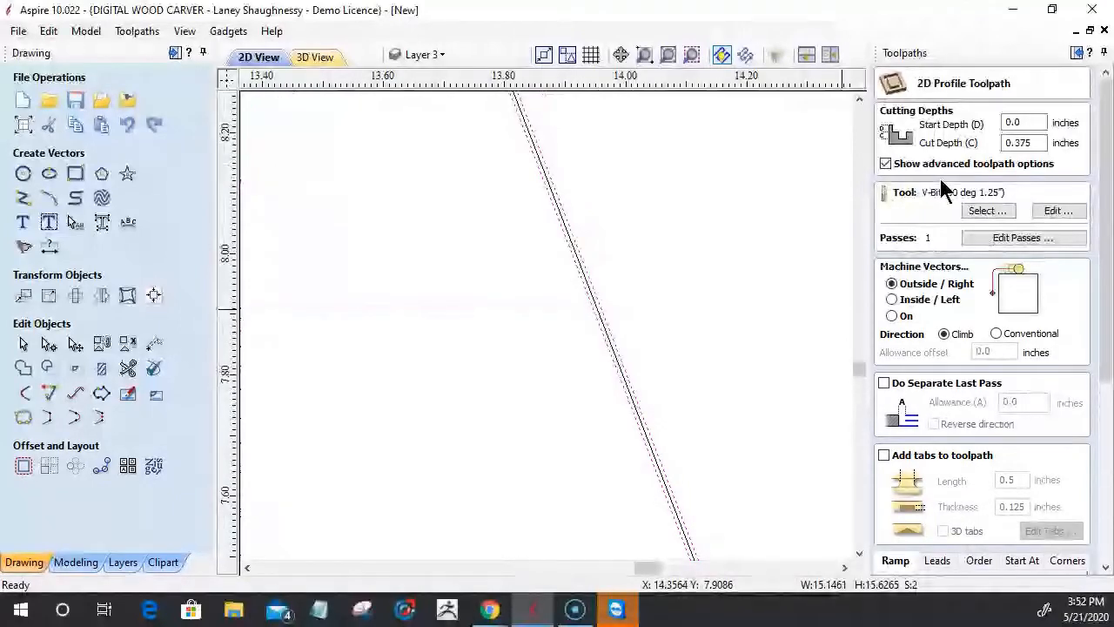
click(987, 210)
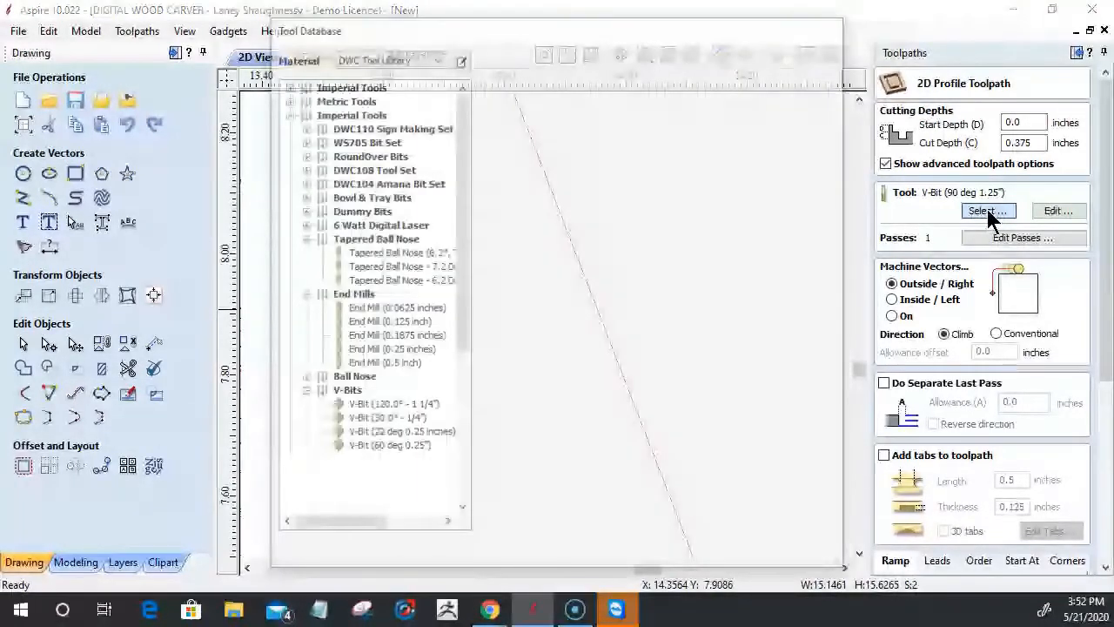
click(724, 555)
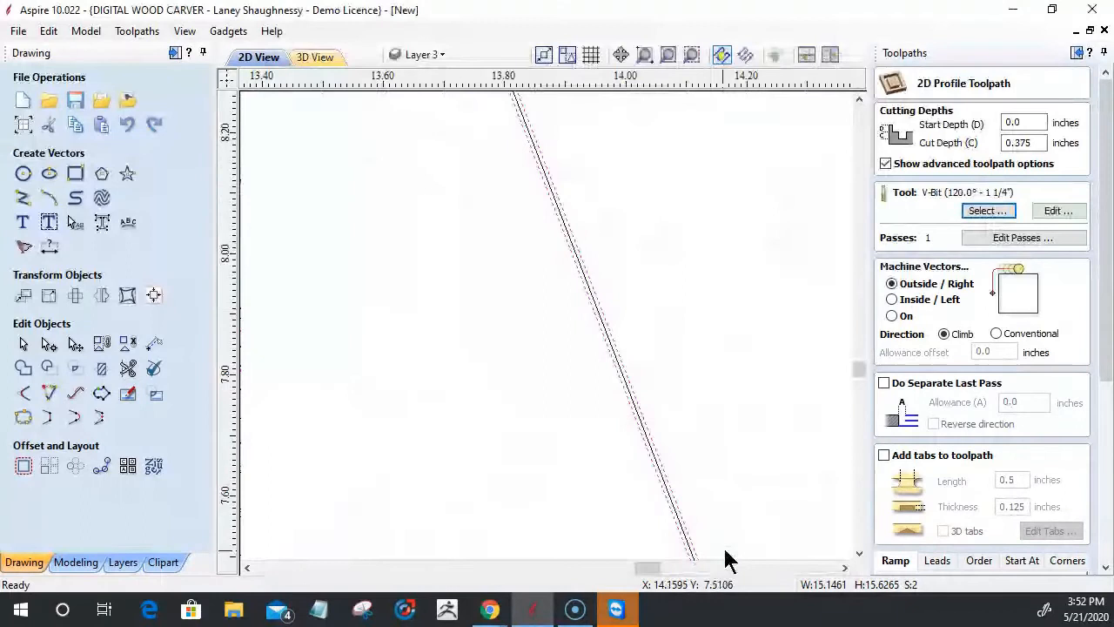
Set Profile 1's cut depth to 0.3 inches after trying 0.25, and open its corner options.
drag(1037, 143, 948, 142)
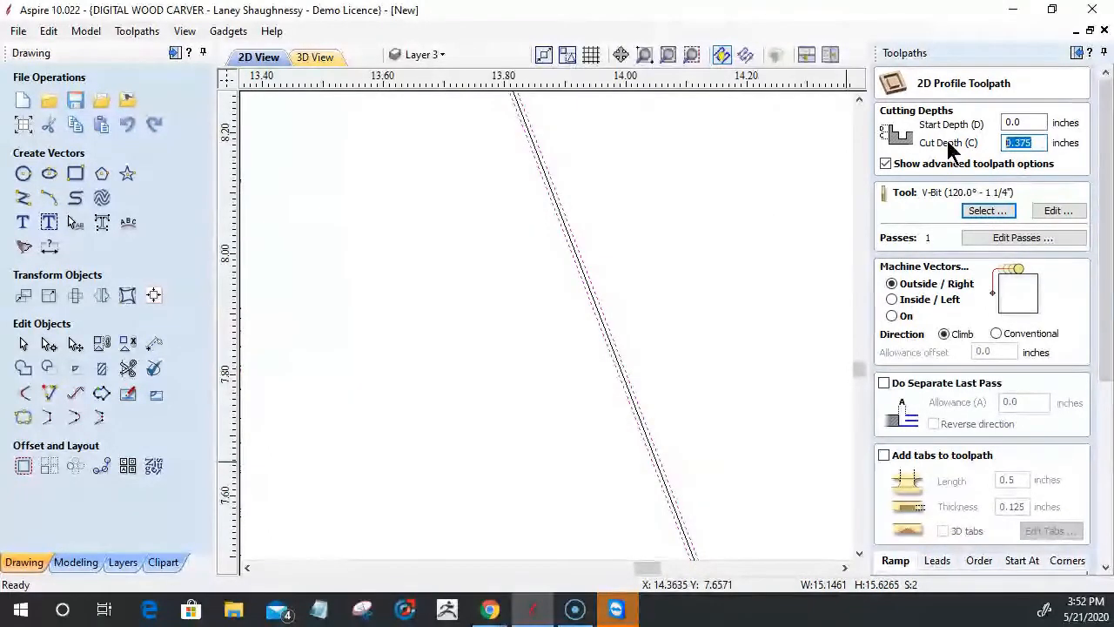
text(.25)
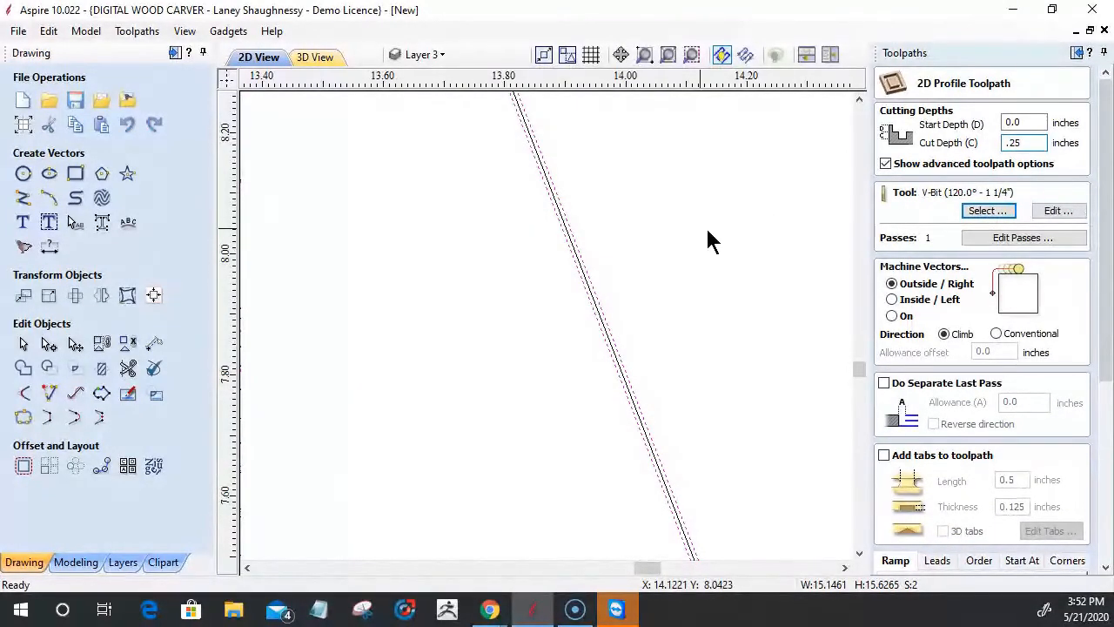
scroll(1040, 287, down, 5)
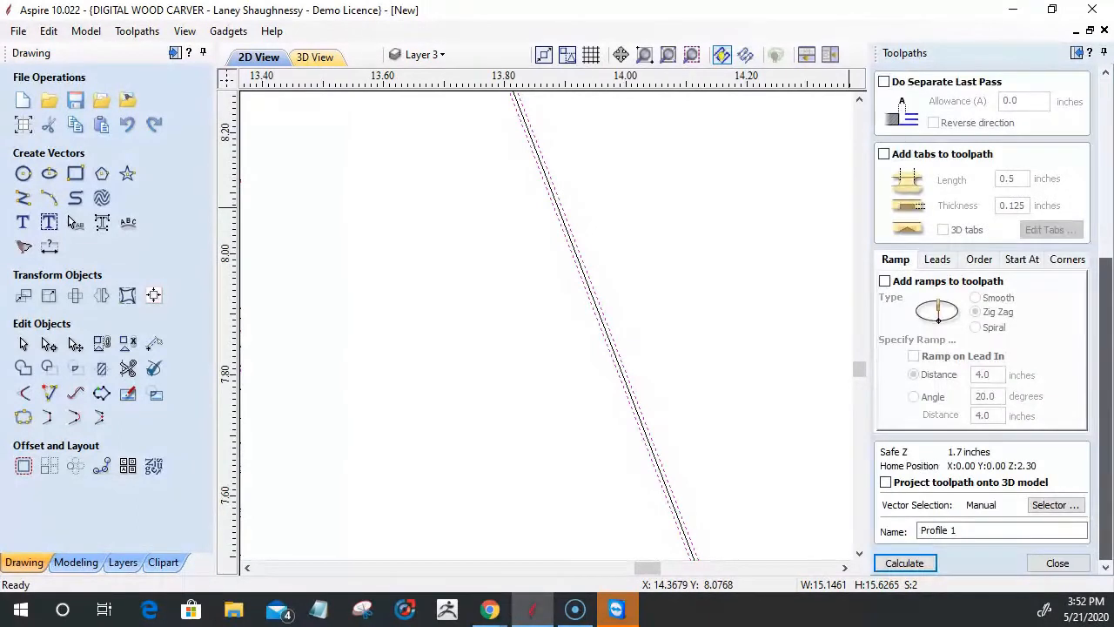
click(1065, 261)
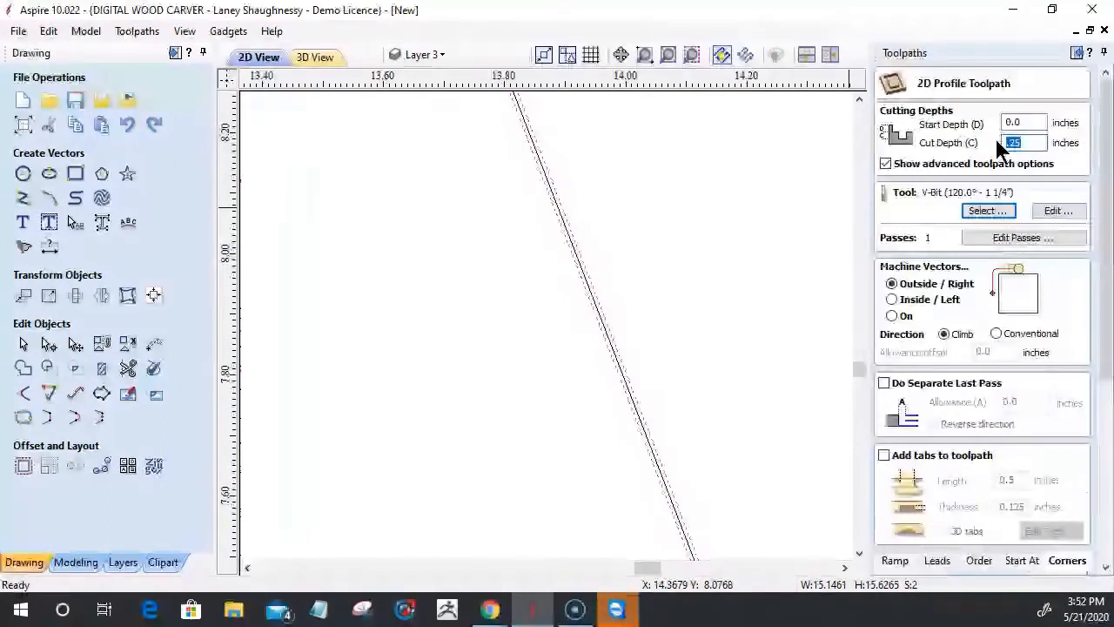
text(.35)
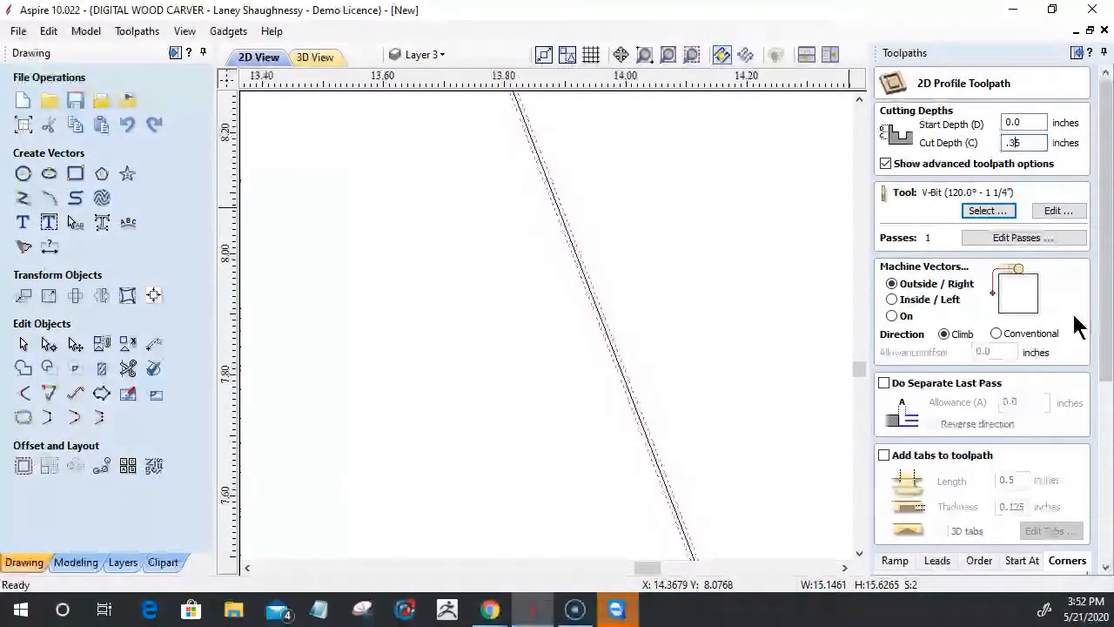
text(5)
key(BackSpace)
key(BackSpace)
text(0)
Copy Profile 1's 0.5196-inch allowance for the cut out tool, and recalculate the toolpath.
drag(1105, 245, 1103, 403)
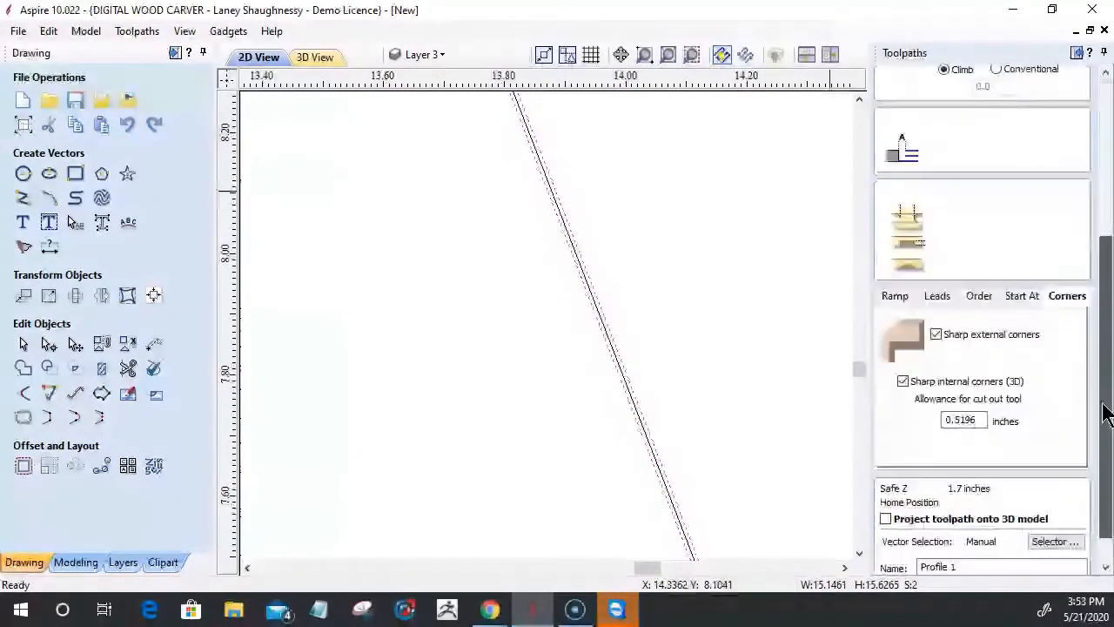
double_click(962, 421)
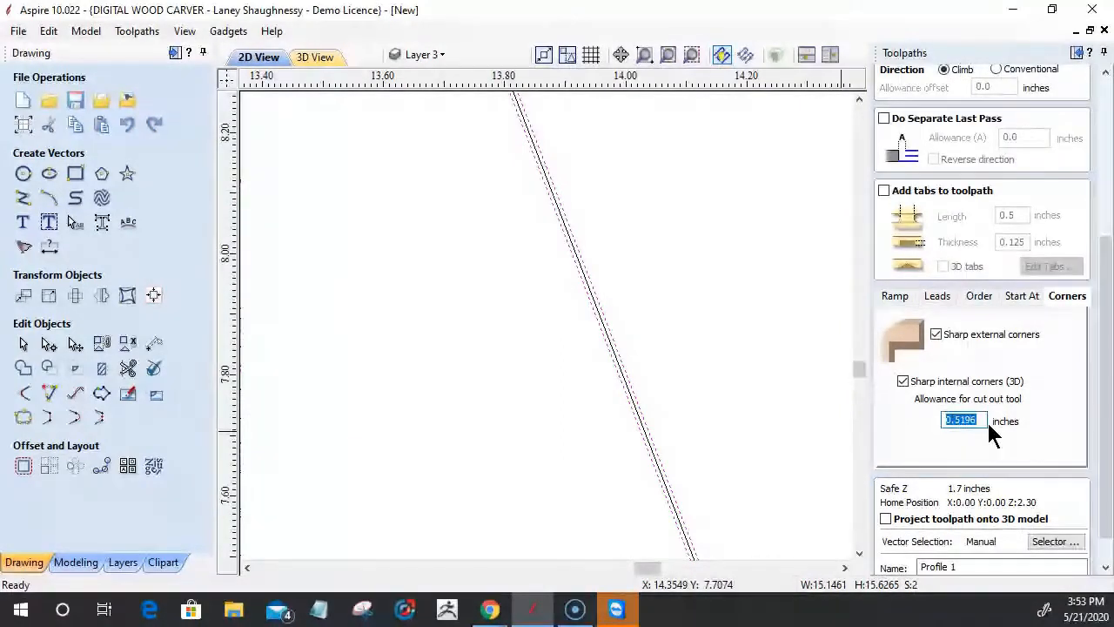
right_click(988, 424)
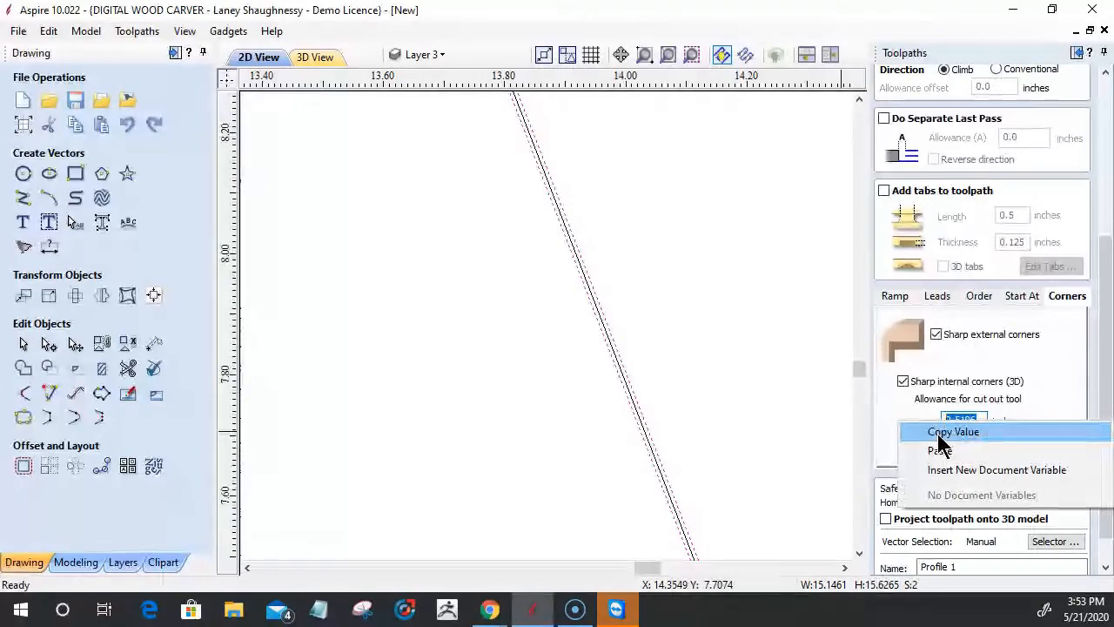
click(941, 433)
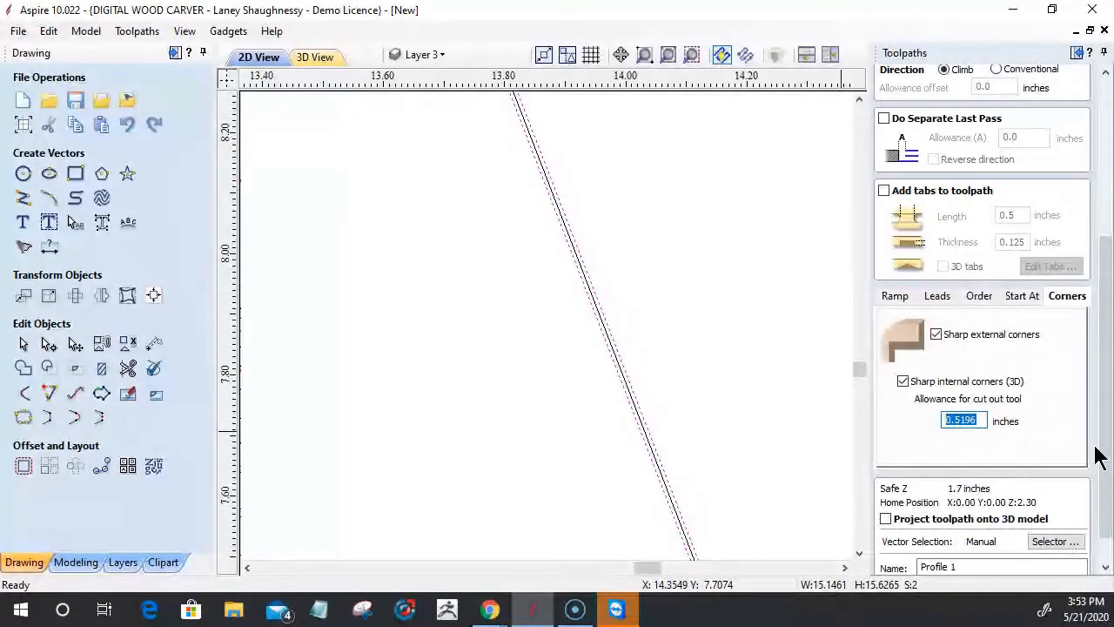
scroll(1001, 513, down, 1)
click(908, 563)
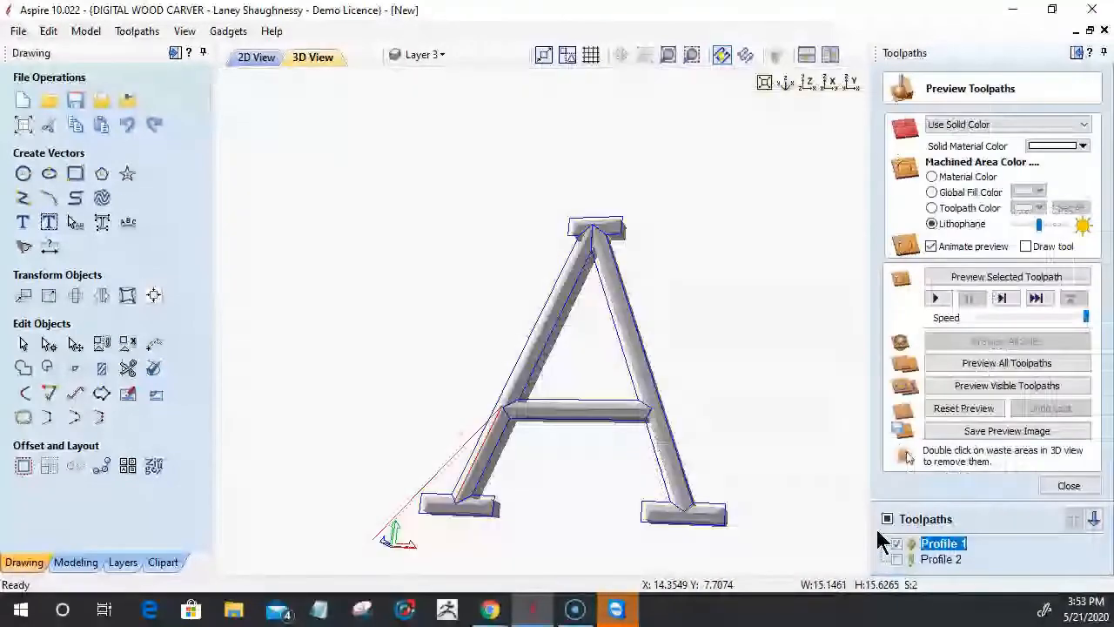
Reset the preview to the uncut block and simulate the recalculated Profile 1 toolpath on it.
click(966, 412)
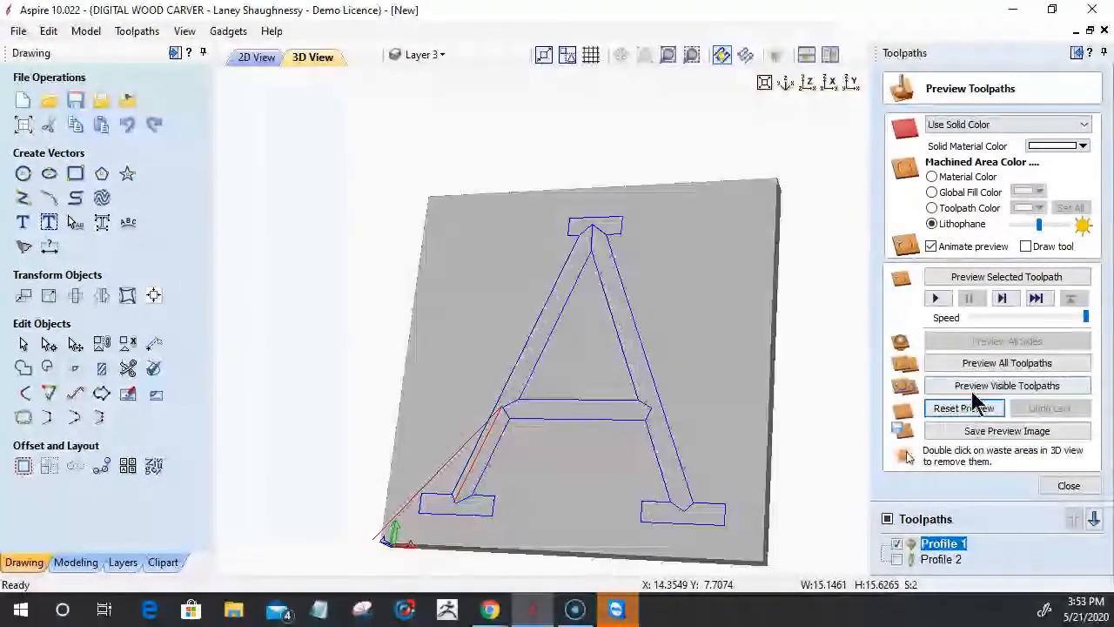
click(977, 394)
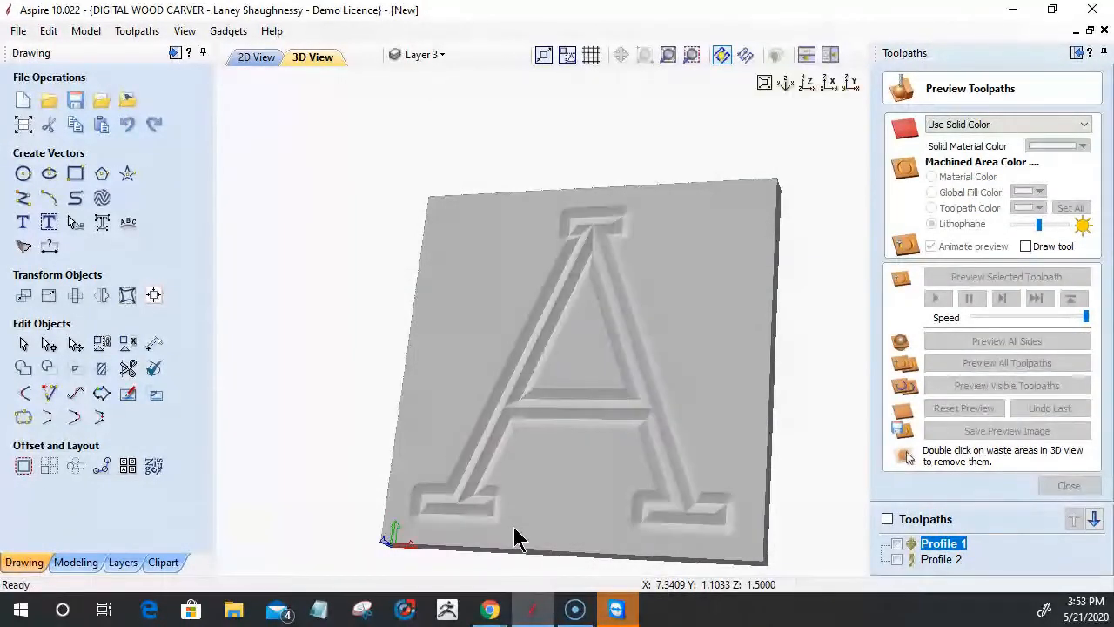
drag(514, 526, 530, 424)
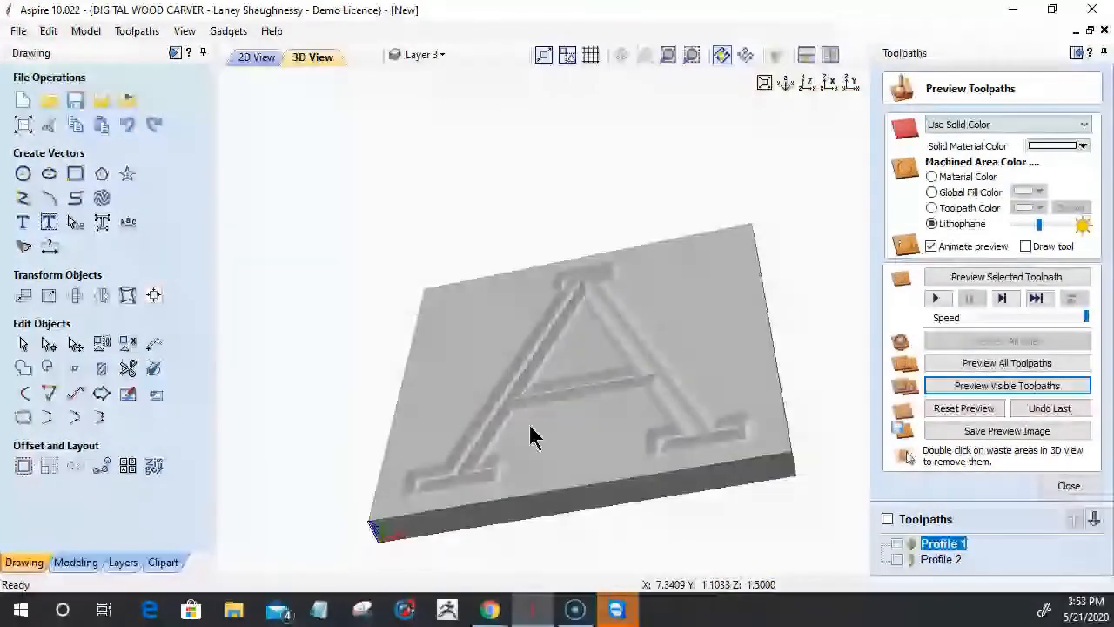
double_click(941, 558)
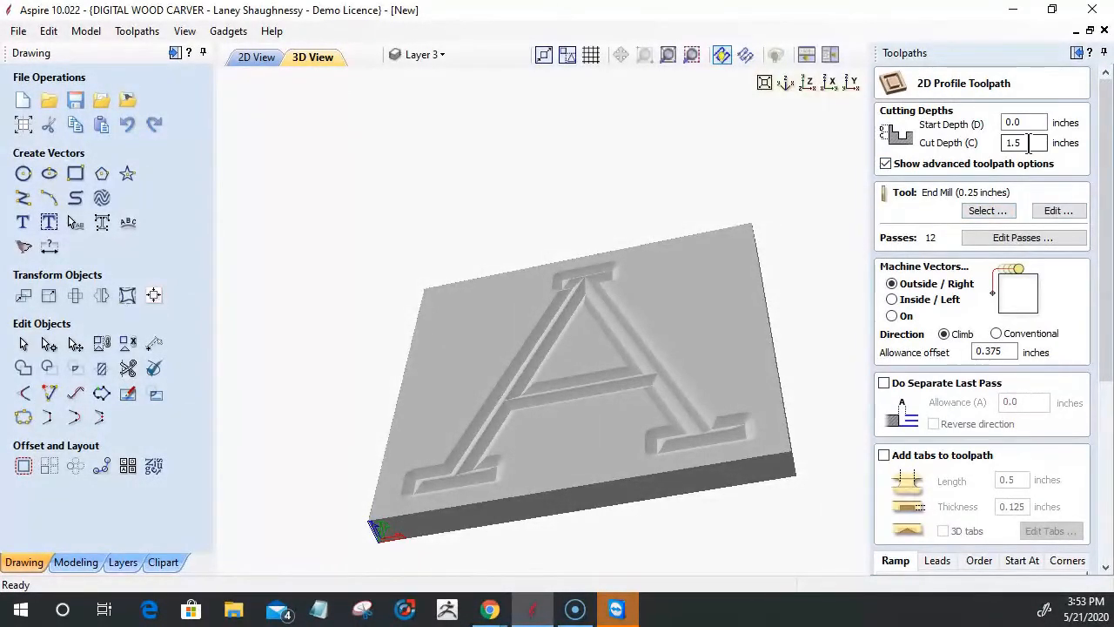
drag(1011, 349, 928, 336)
key(BackSpace)
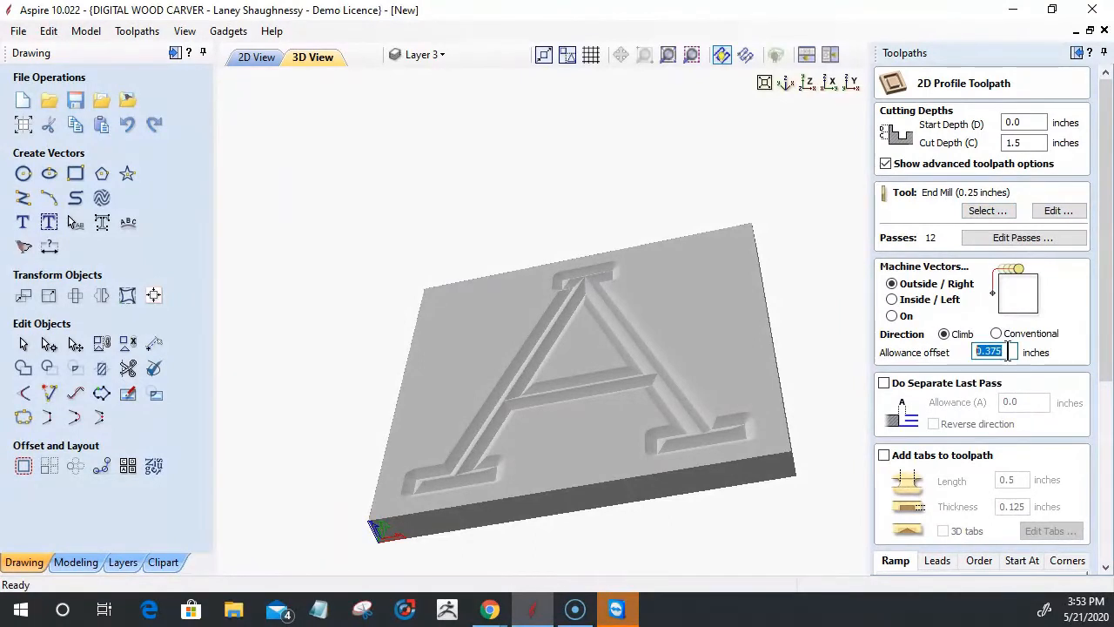
right_click(1001, 353)
click(993, 360)
drag(1107, 378, 1091, 564)
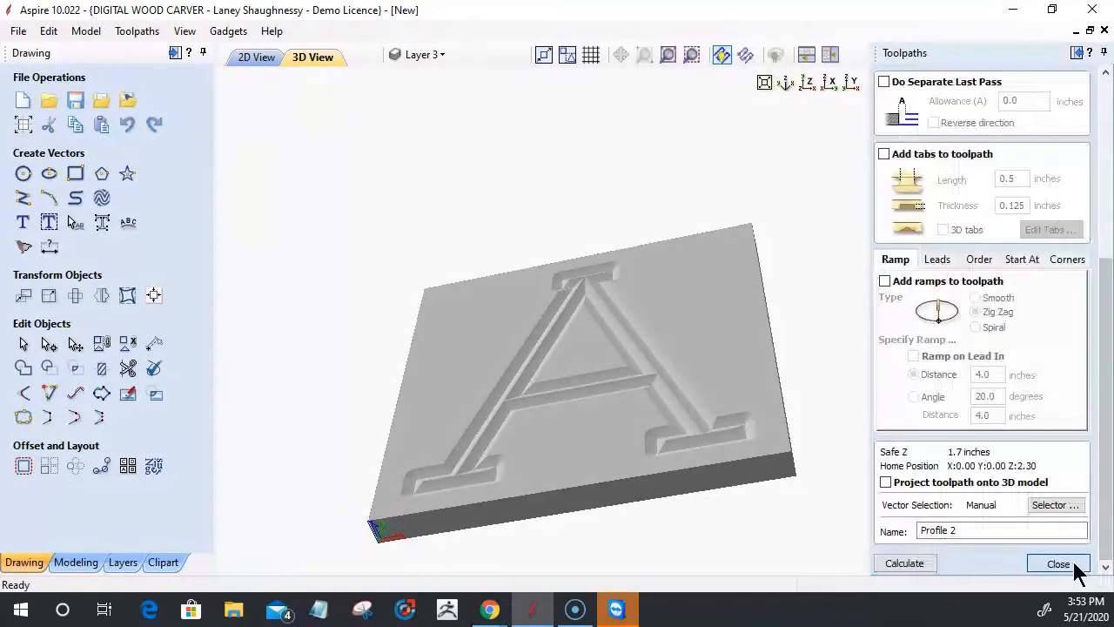
click(1077, 565)
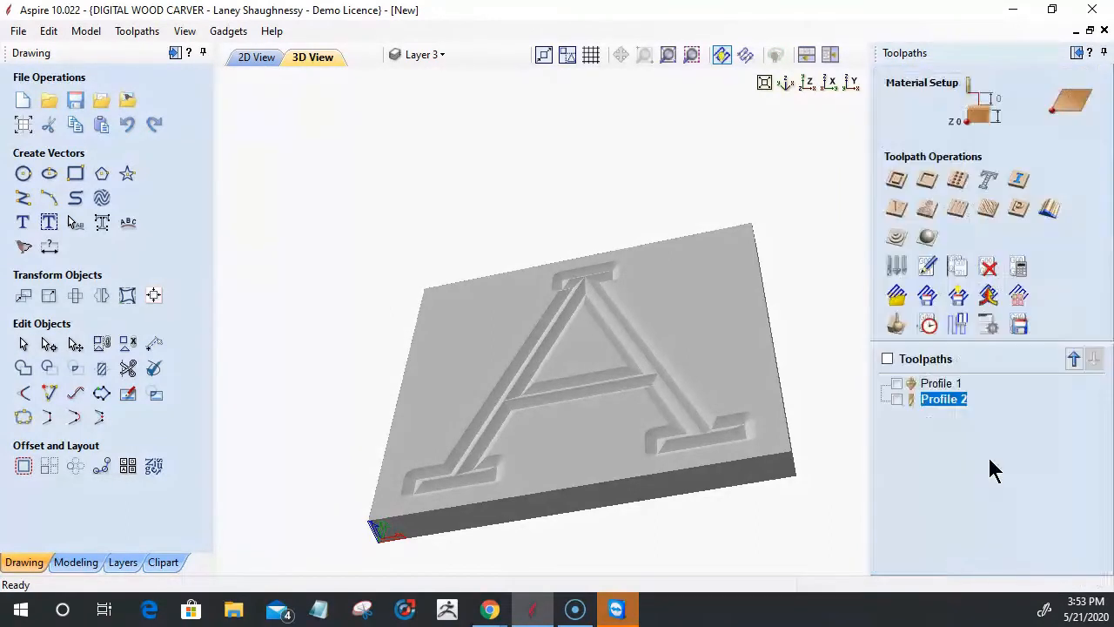
Reopen Profile 1, copy the 0.5196-inch allowance for the cut out tool again, and close the toolpath without recalculating.
double_click(951, 381)
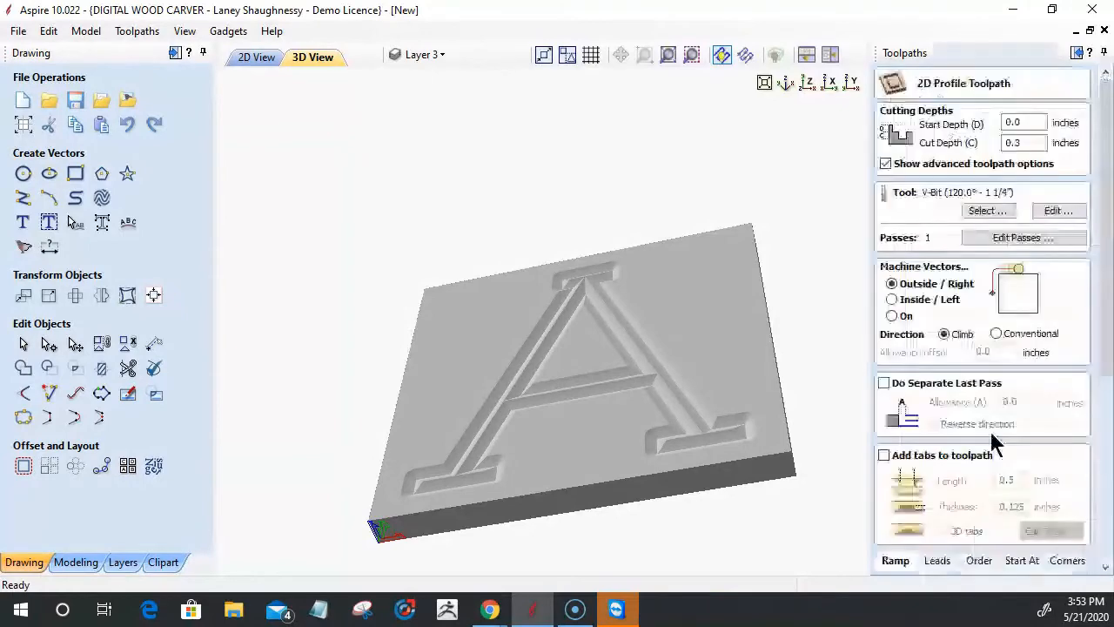
drag(1102, 368, 1101, 473)
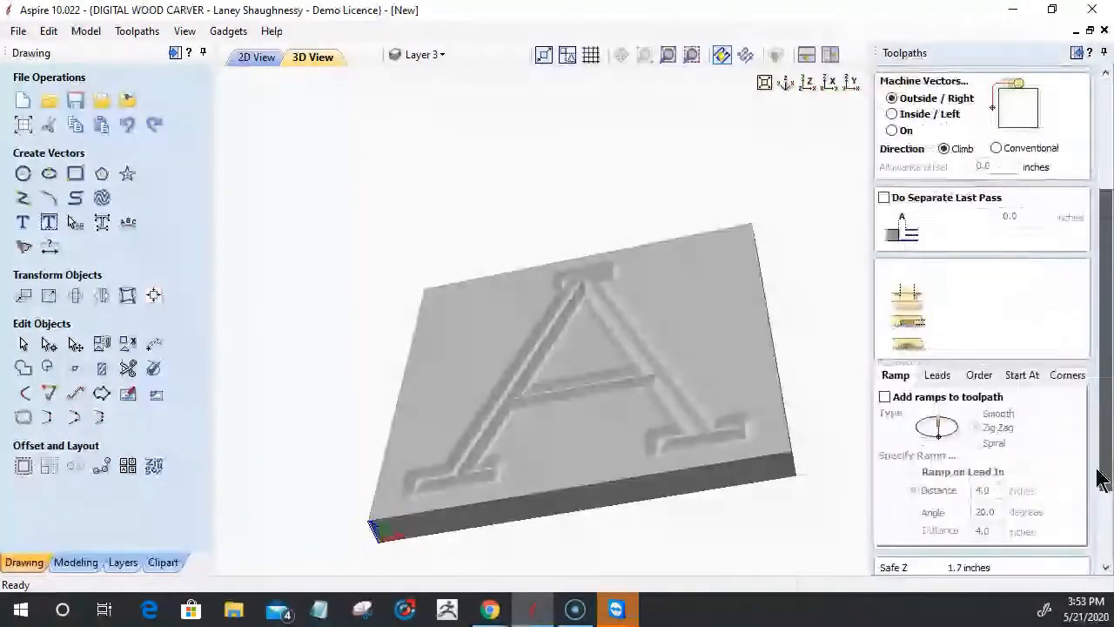
click(1063, 375)
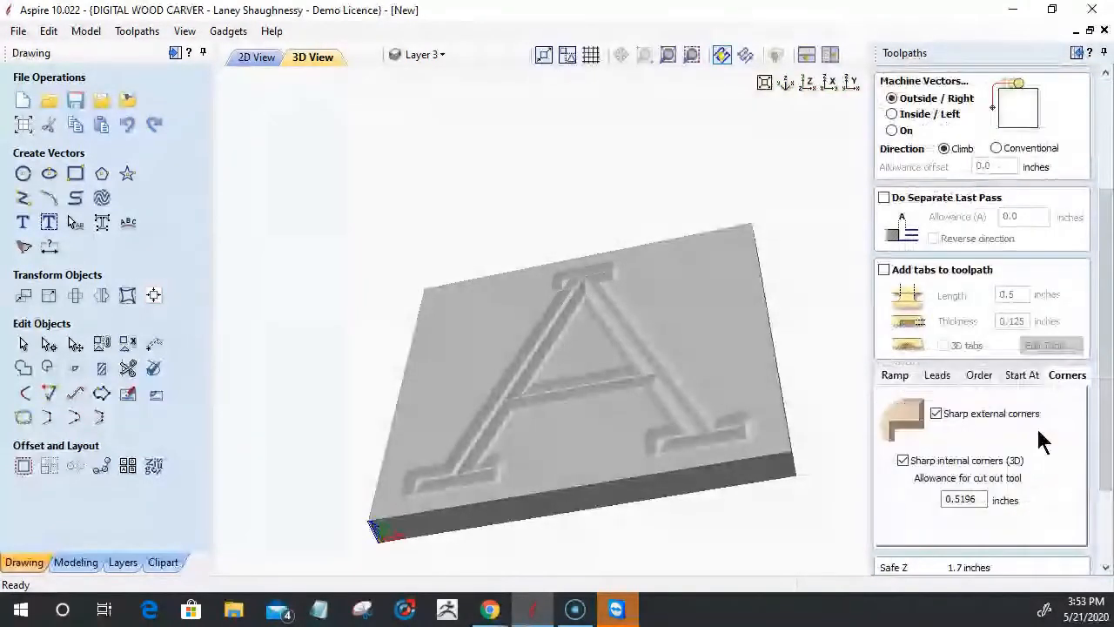
double_click(970, 499)
right_click(958, 500)
click(954, 515)
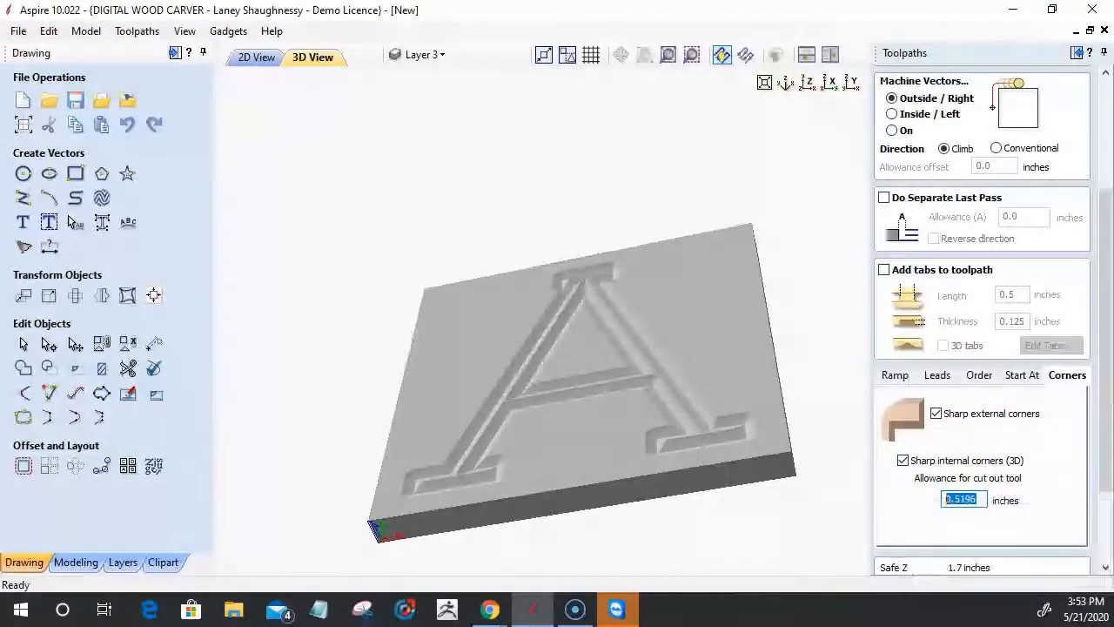
click(1102, 505)
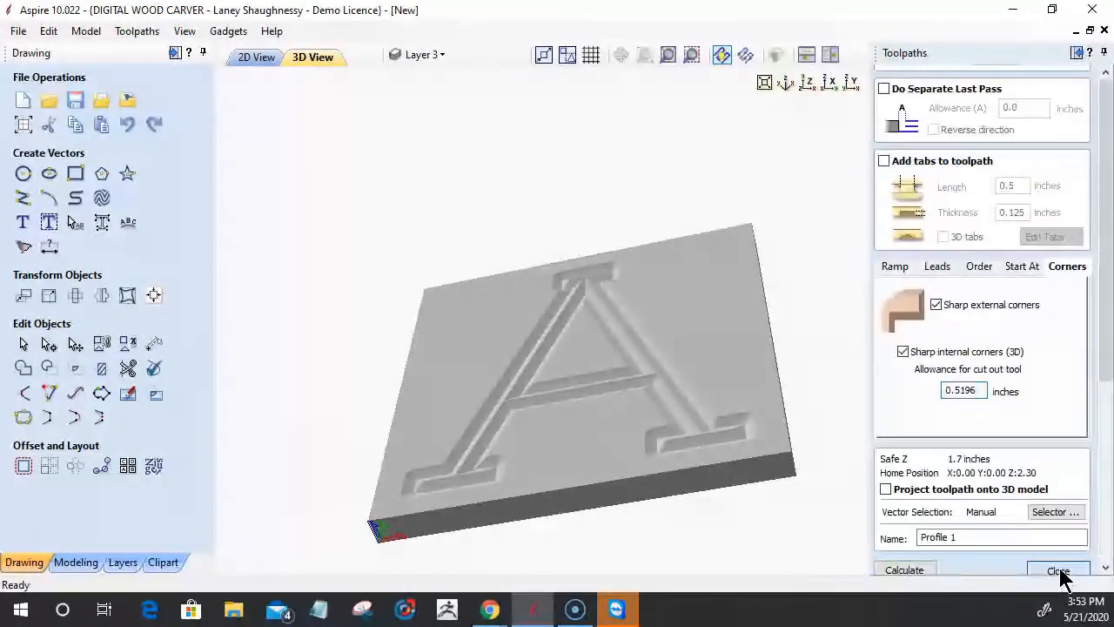
click(1062, 578)
Paste the copied 0.5196 inches as Profile 2's allowance offset and recalculate the cutout toolpath.
double_click(943, 400)
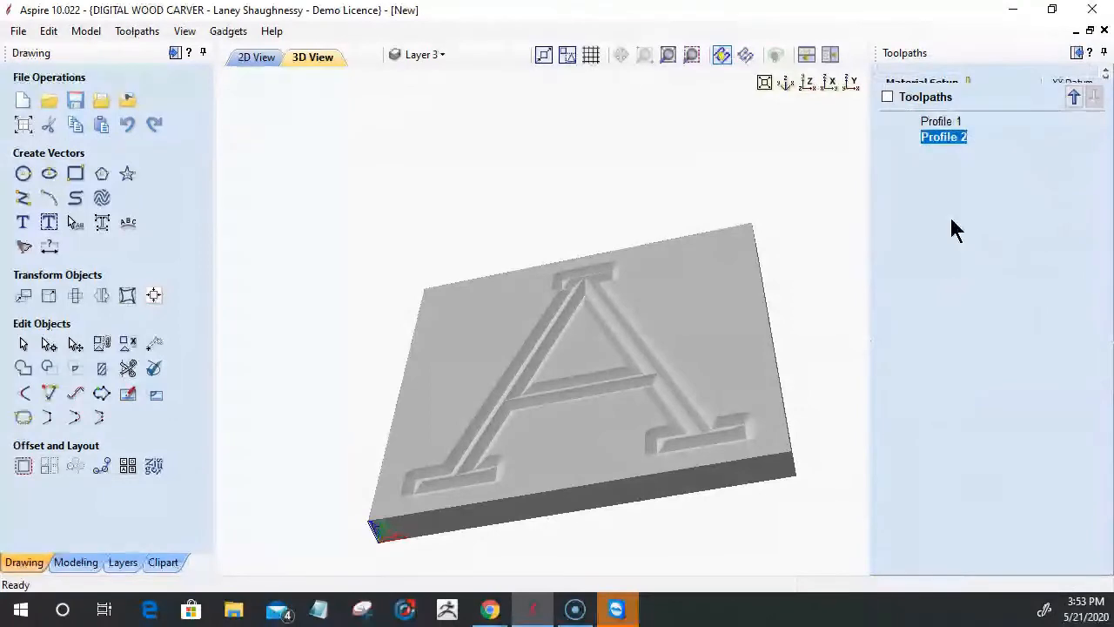
double_click(989, 352)
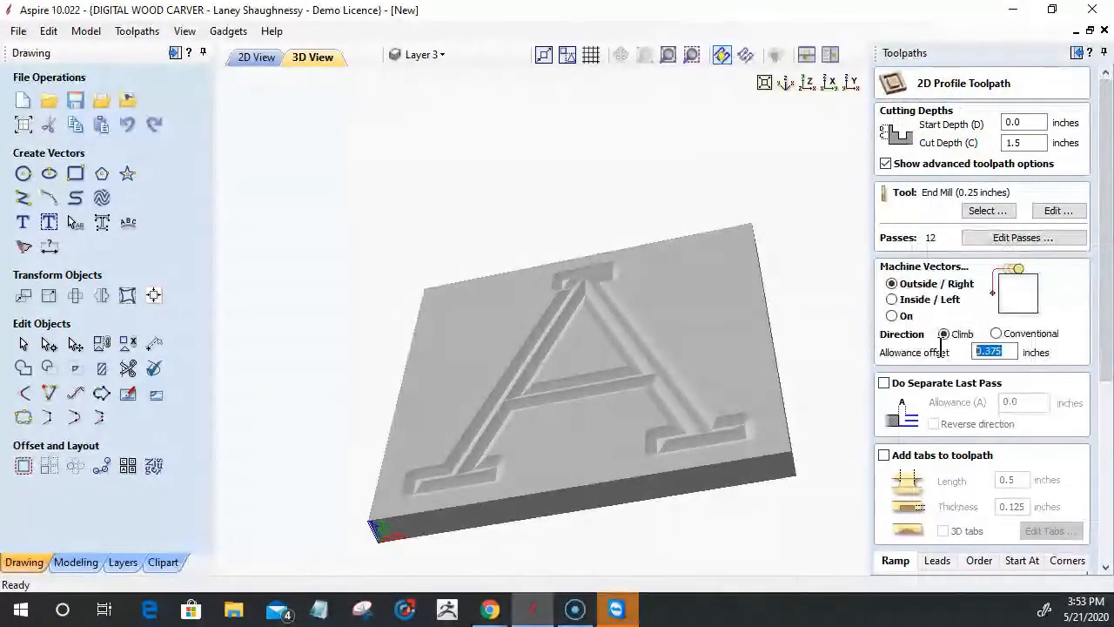
right_click(992, 353)
click(940, 382)
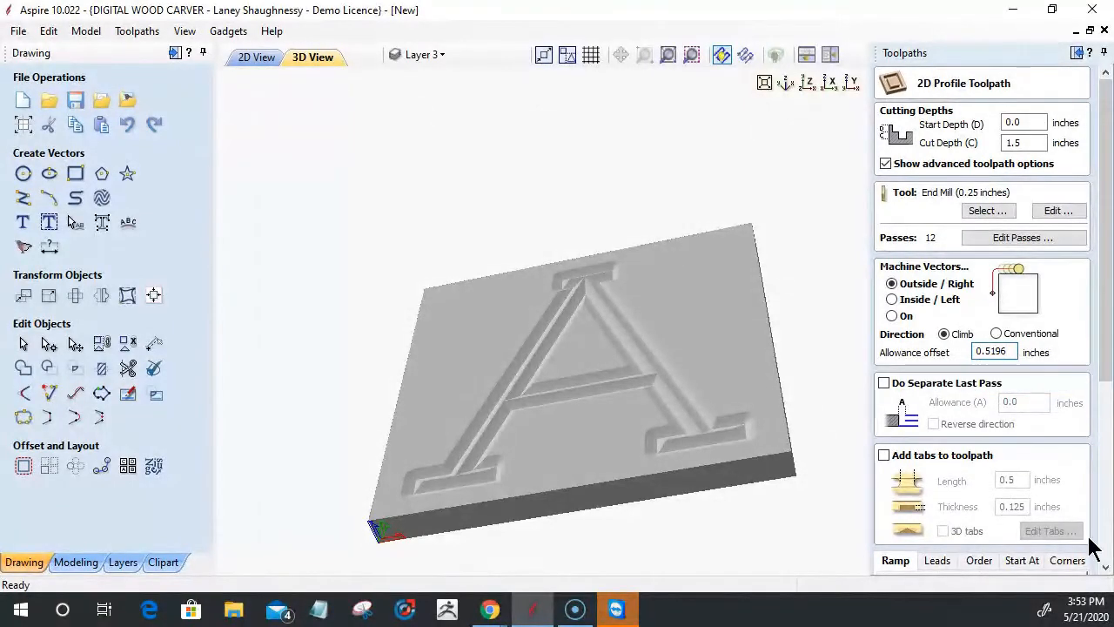
drag(1104, 373, 1086, 563)
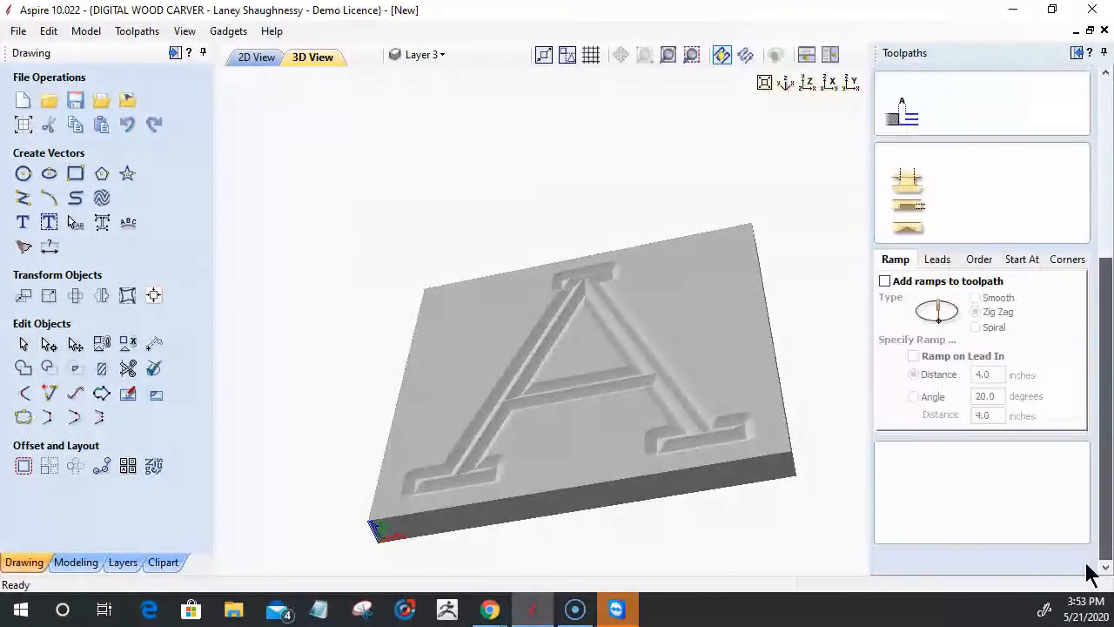
click(882, 566)
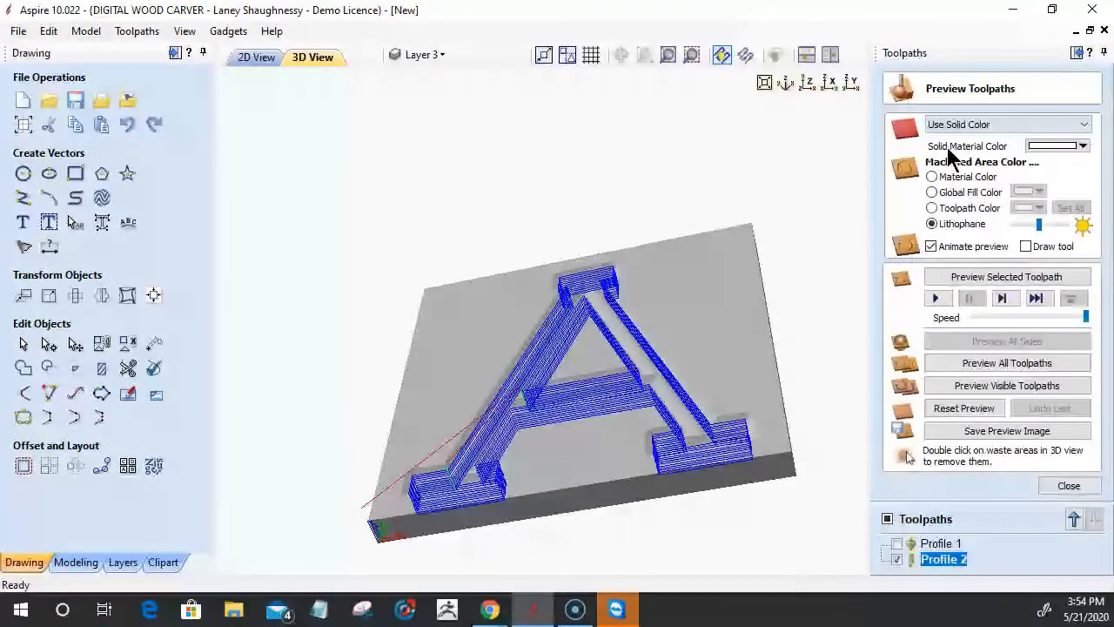
Set the preview material to Maple and the machined area color to Material Color.
click(957, 124)
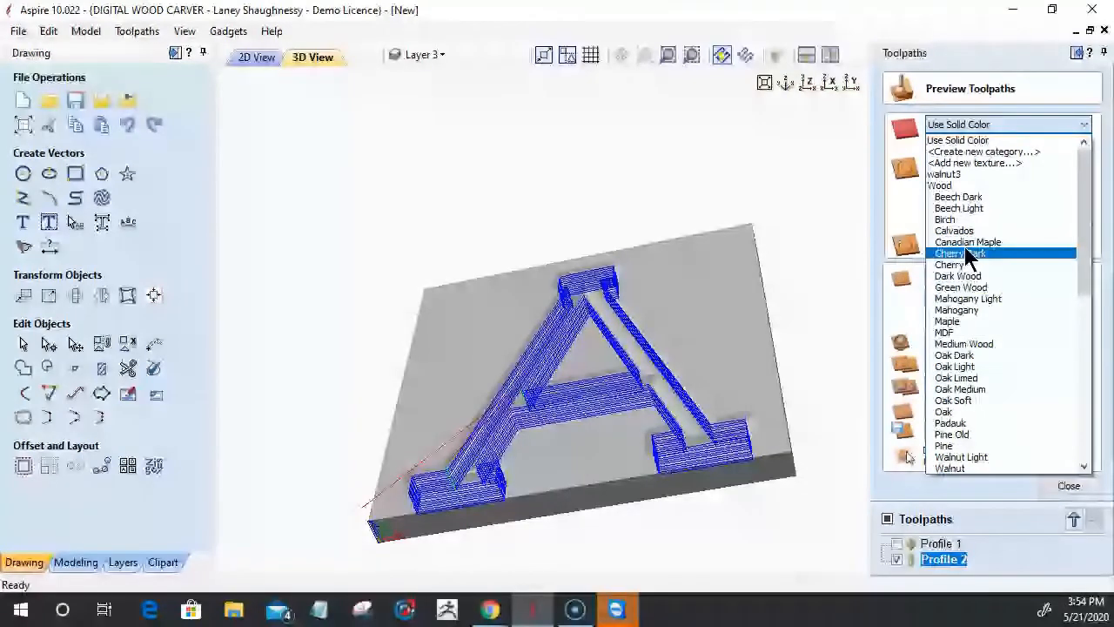
click(967, 322)
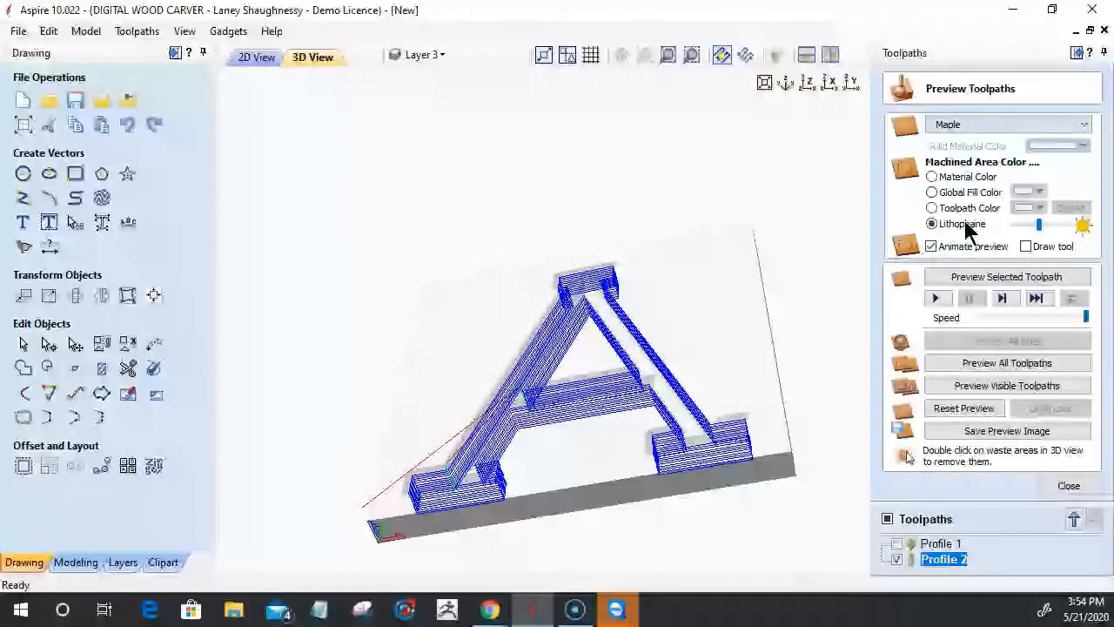
click(932, 176)
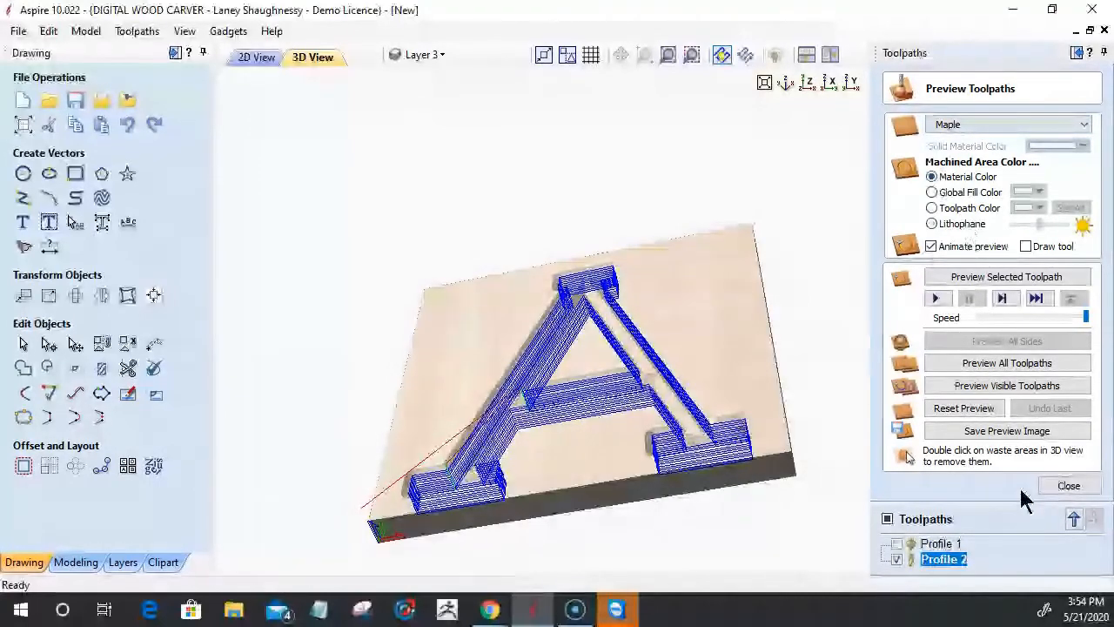
Simulate the visible Profile 2 cutout, remove the waste material around the letter A, and inspect the part from several angles.
click(994, 386)
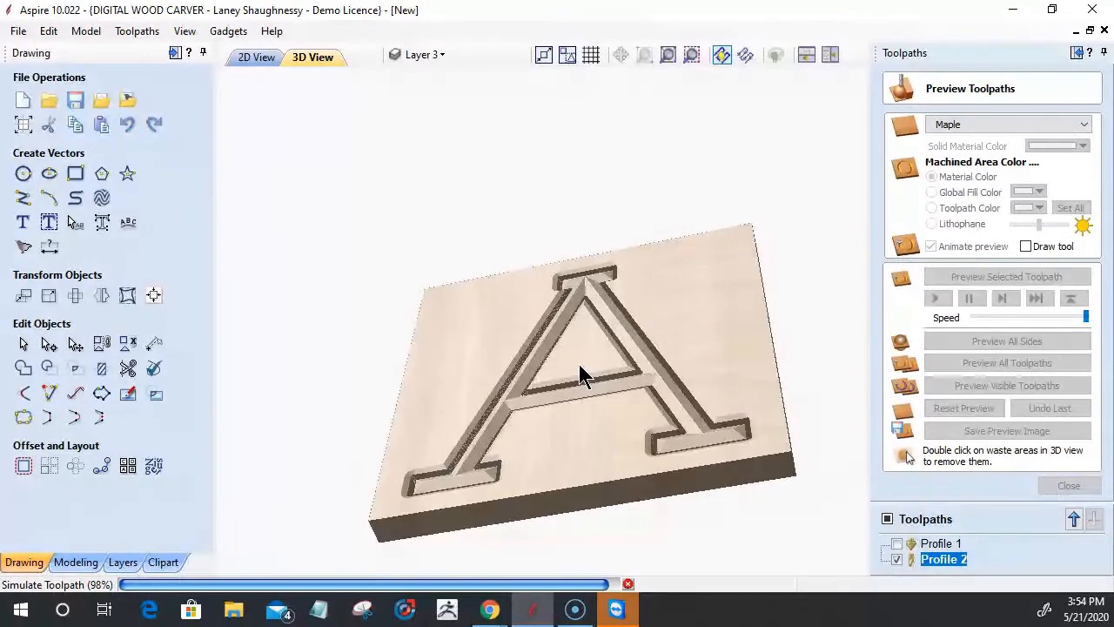
double_click(604, 468)
drag(699, 455, 488, 334)
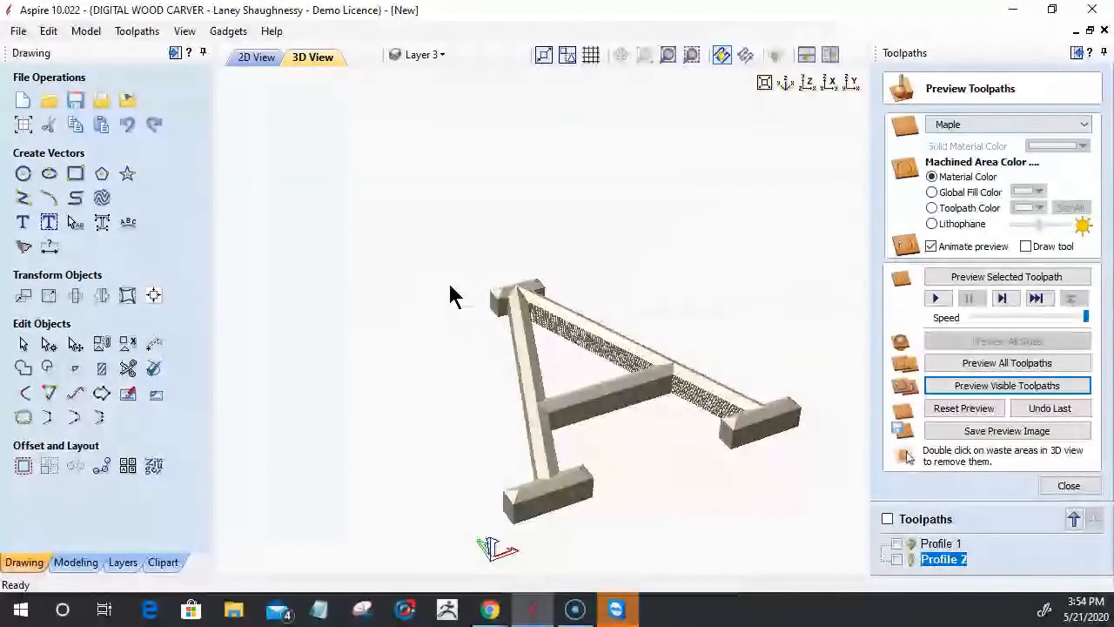
drag(525, 382, 284, 61)
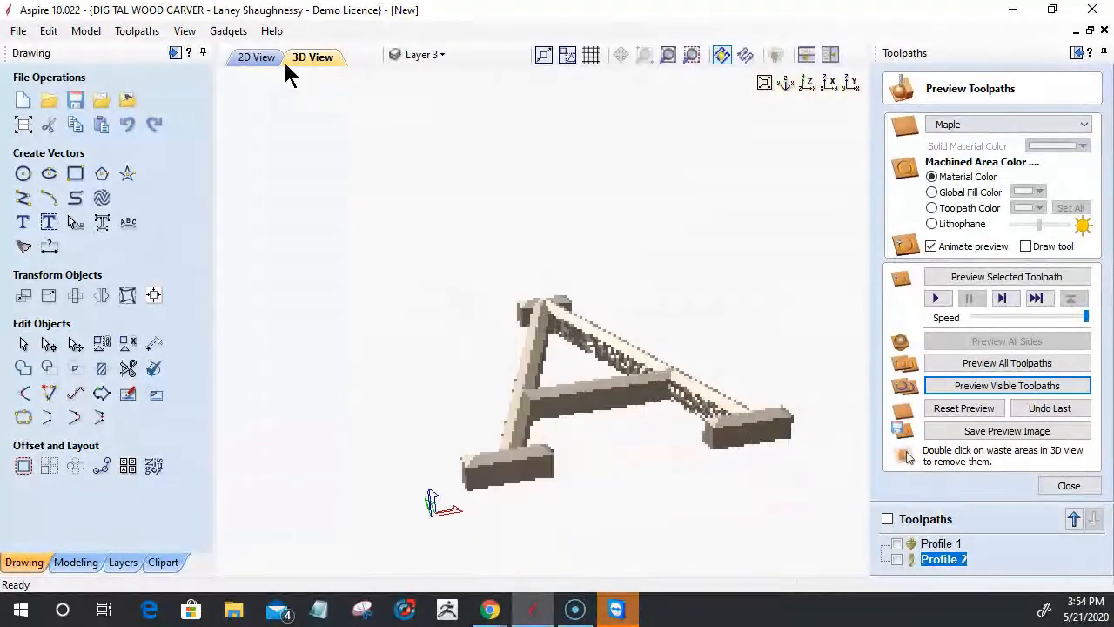
In the 2D view, hide Layer 3, show Layer 2, and make Layer 2 the active layer.
click(252, 59)
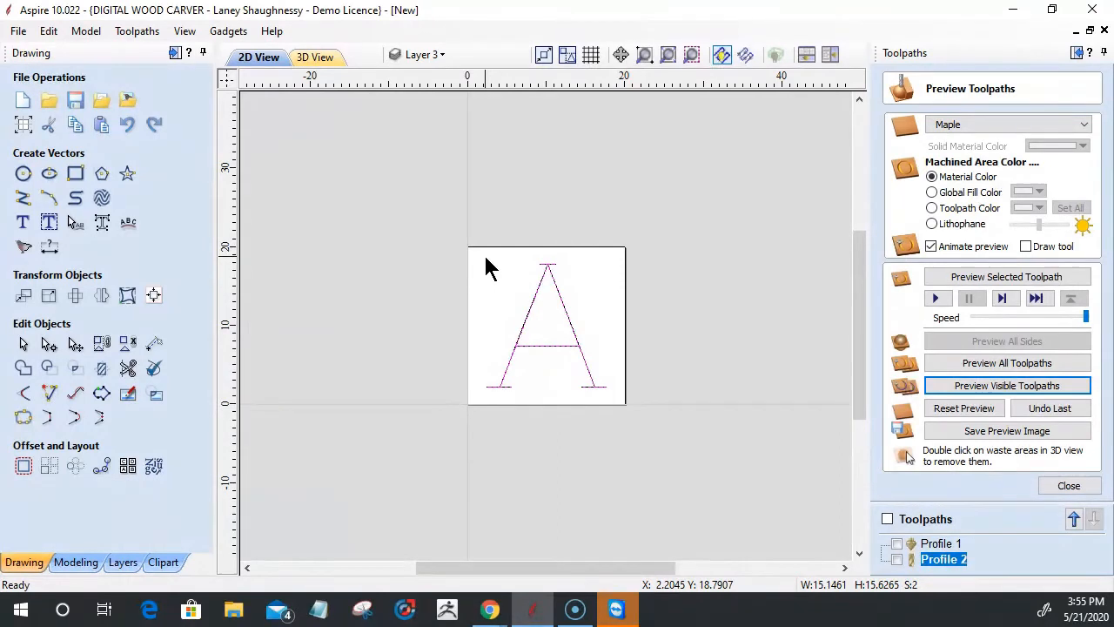
click(416, 56)
click(418, 134)
click(418, 134)
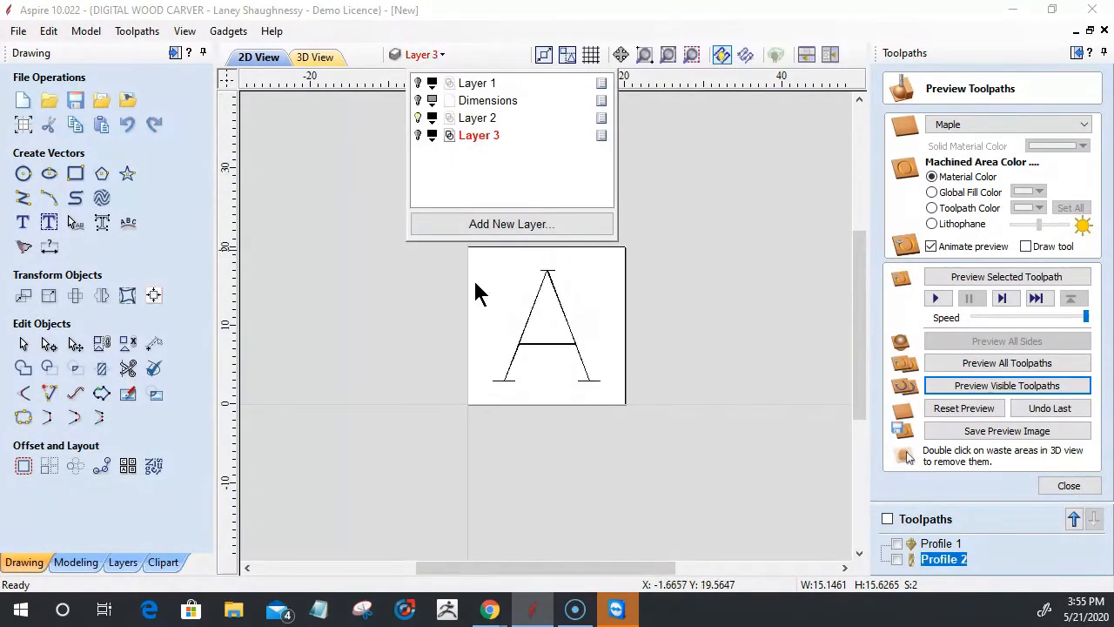
scroll(535, 306, up, 3)
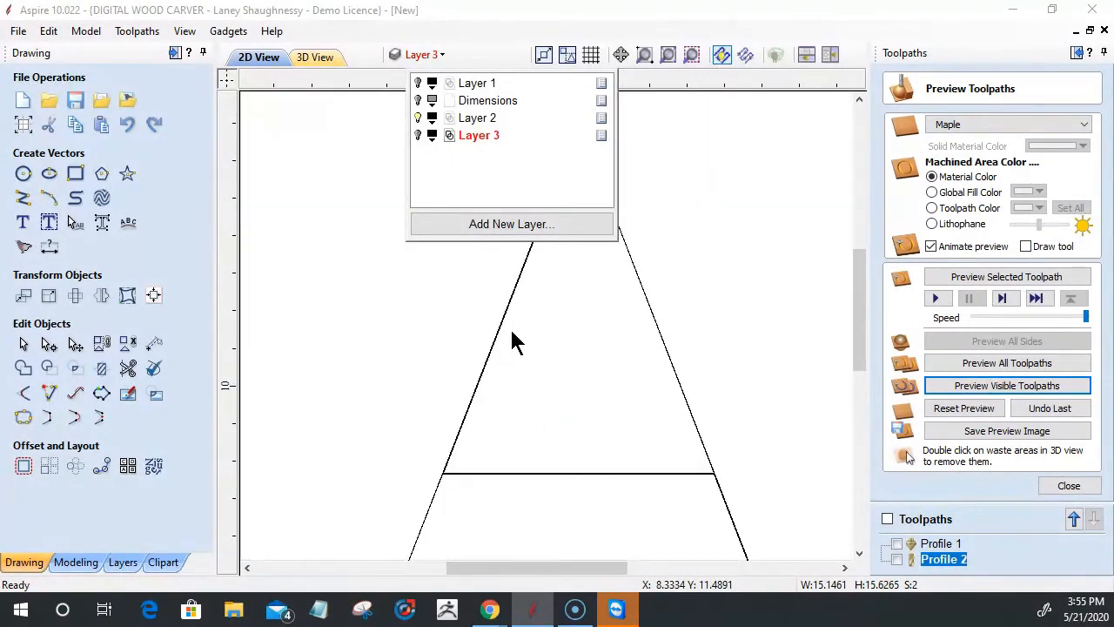
click(490, 118)
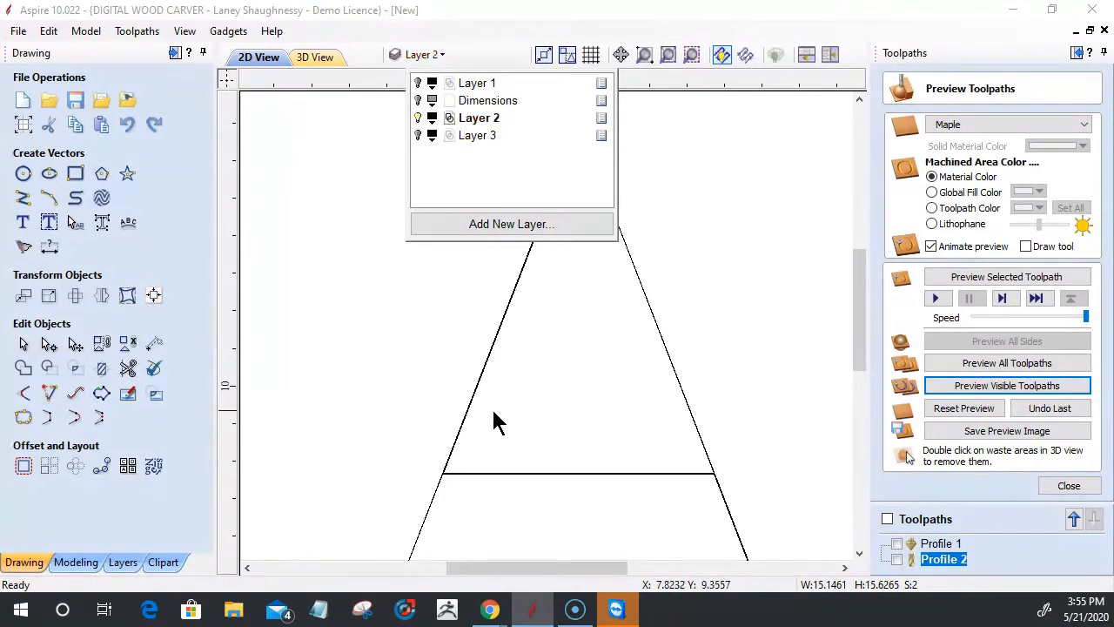
Delete the two closely spaced offset lines on either side of the A's centerline, keeping the centerline itself.
scroll(480, 413, up, 3)
scroll(449, 453, up, 2)
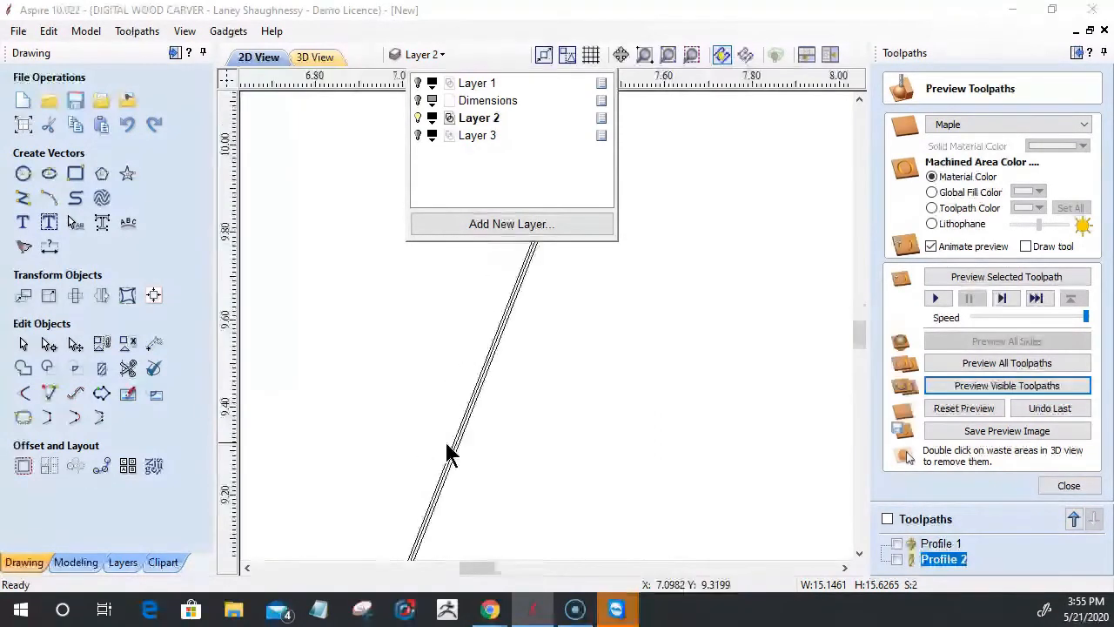
scroll(448, 453, up, 3)
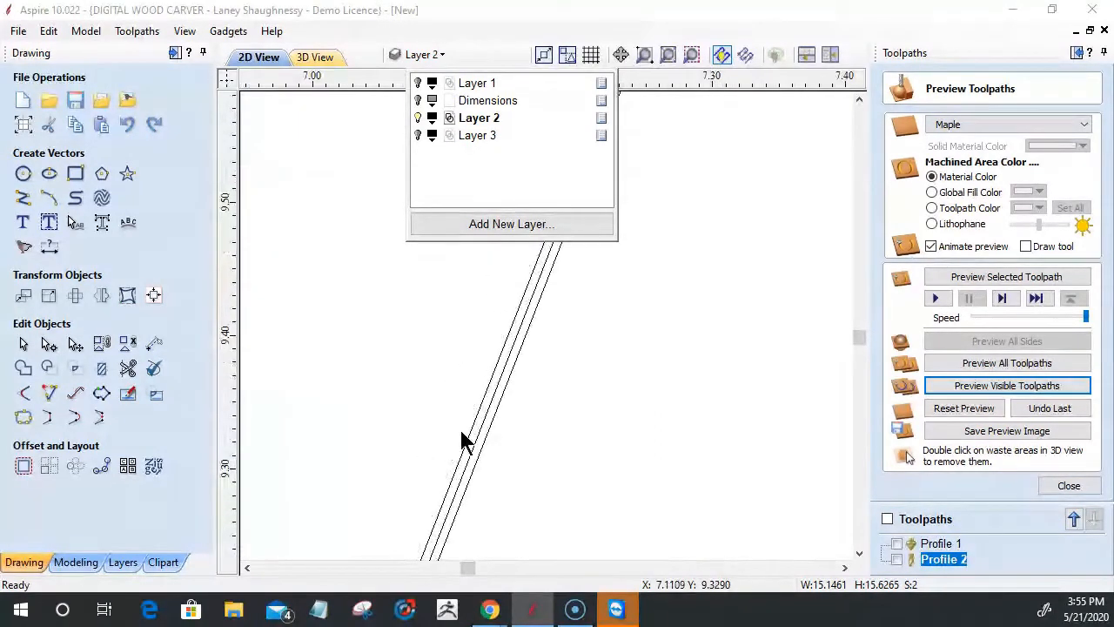
click(489, 437)
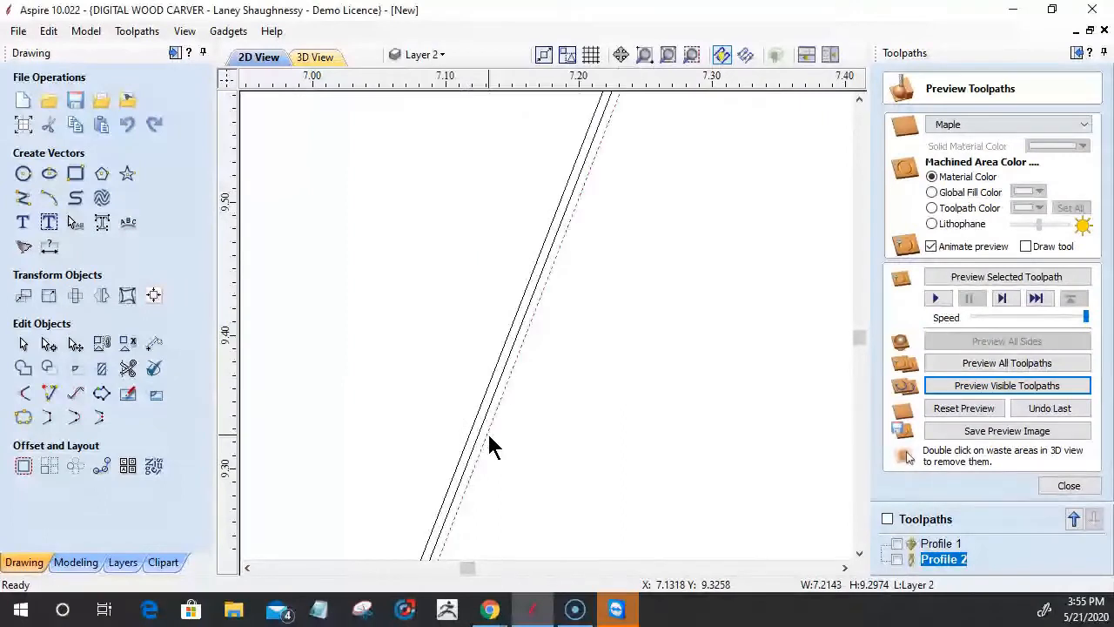
shift+click(472, 430)
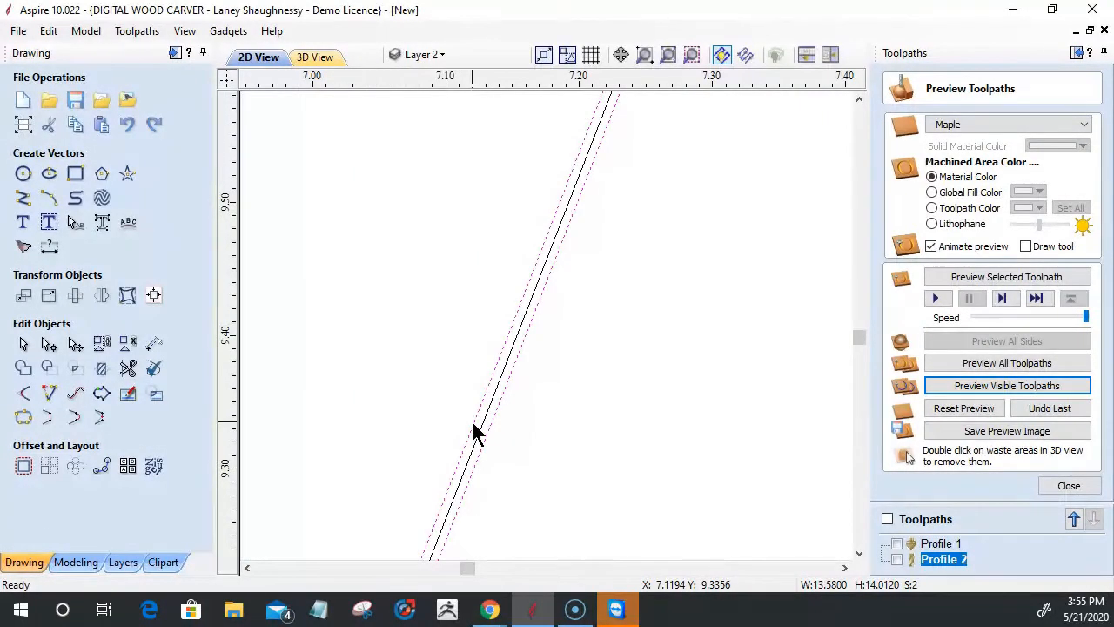
key(Delete)
Select all the remaining centerline vectors of the letter A and start the Offset Vectors tool.
scroll(476, 351, down, 10)
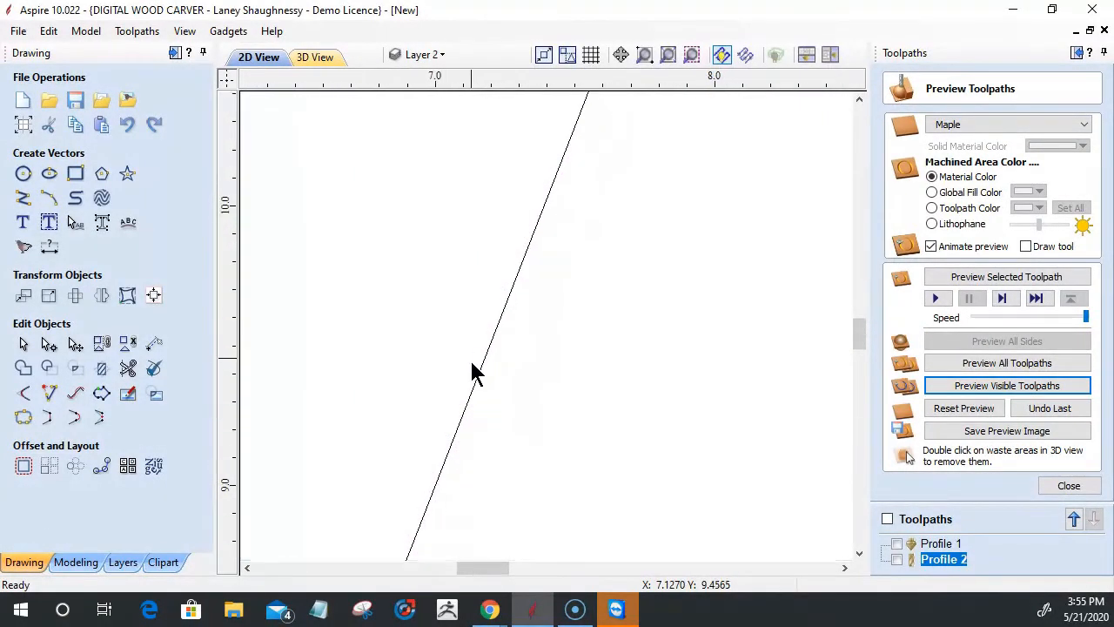
drag(419, 164, 658, 557)
drag(331, 150, 676, 558)
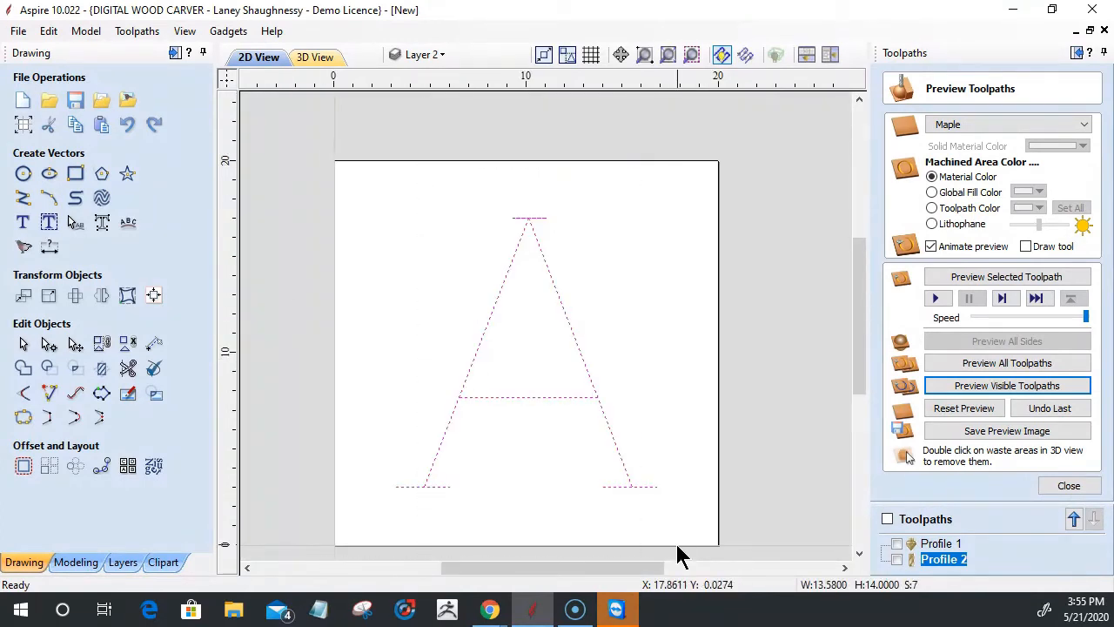
click(23, 467)
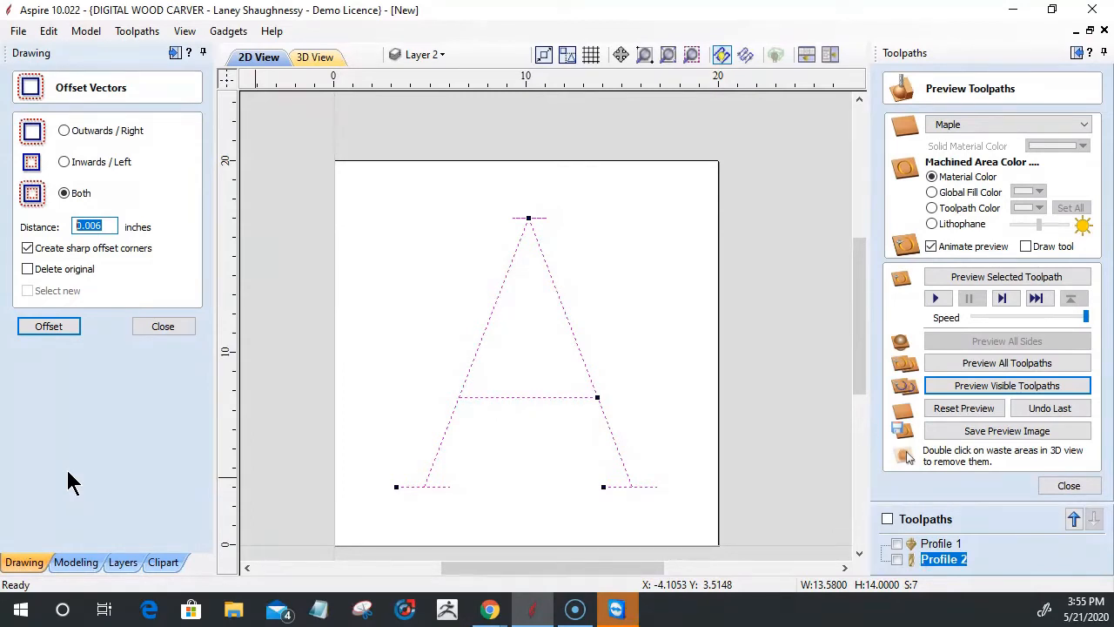
Try offsetting the selected A centerlines by 0.0156 inches to both sides, and undo that offset.
text(.0156)
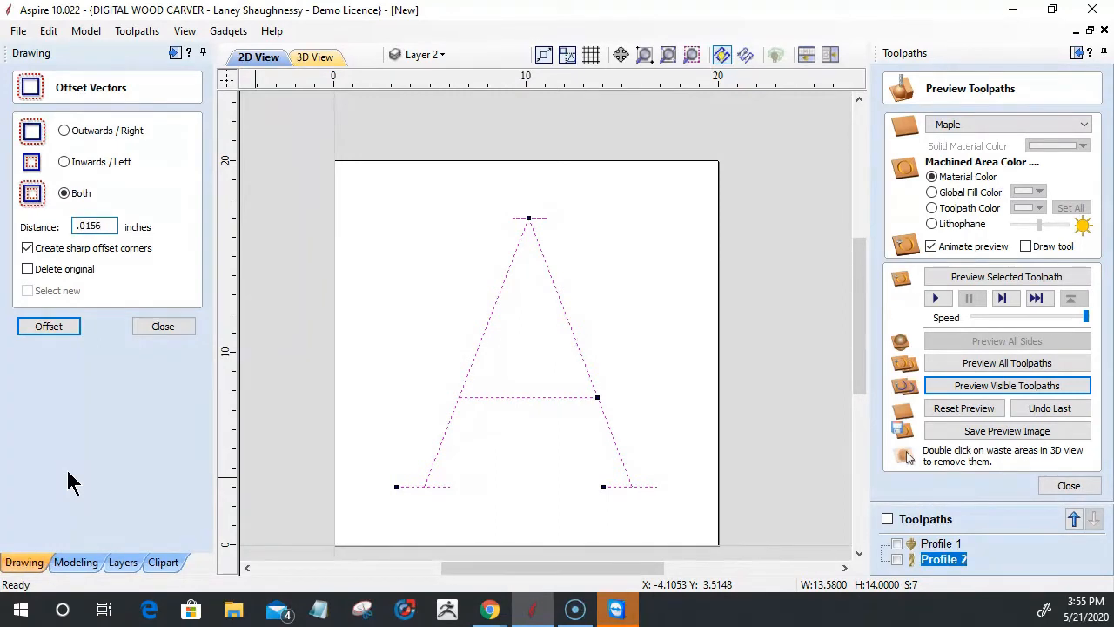
click(31, 329)
click(39, 328)
click(53, 327)
scroll(405, 492, up, 2)
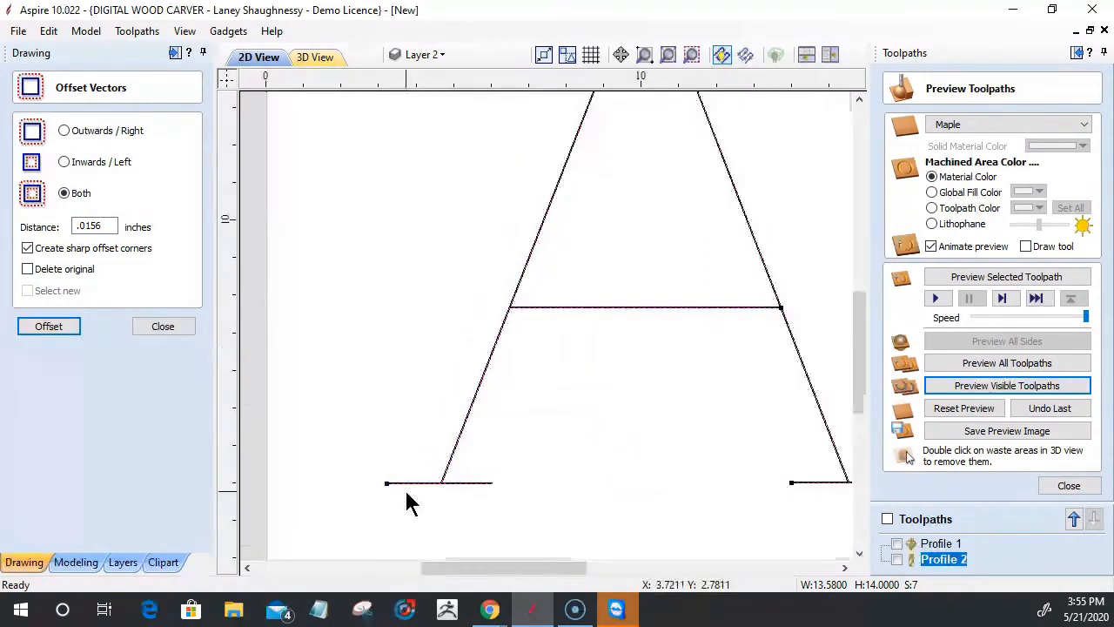
scroll(409, 497, up, 10)
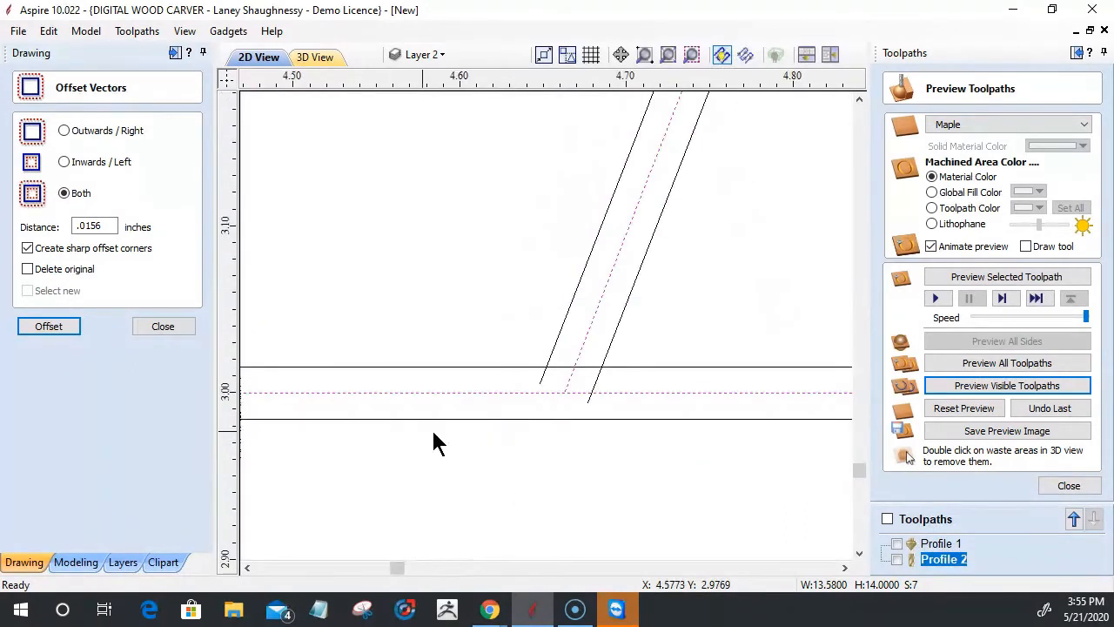
scroll(578, 408, down, 12)
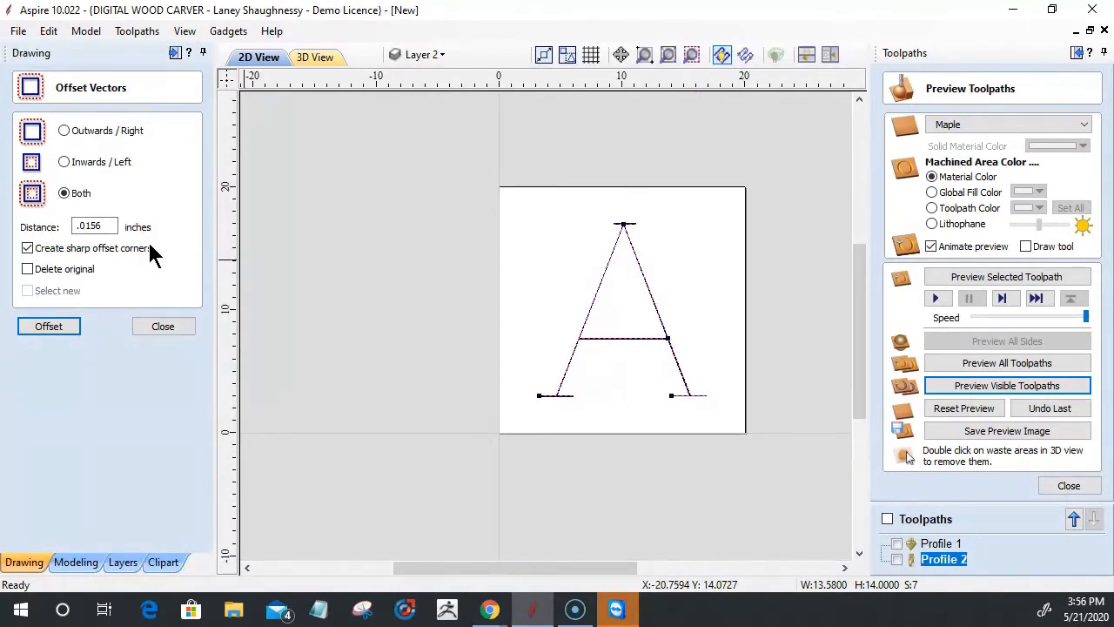
key(ctrl+z)
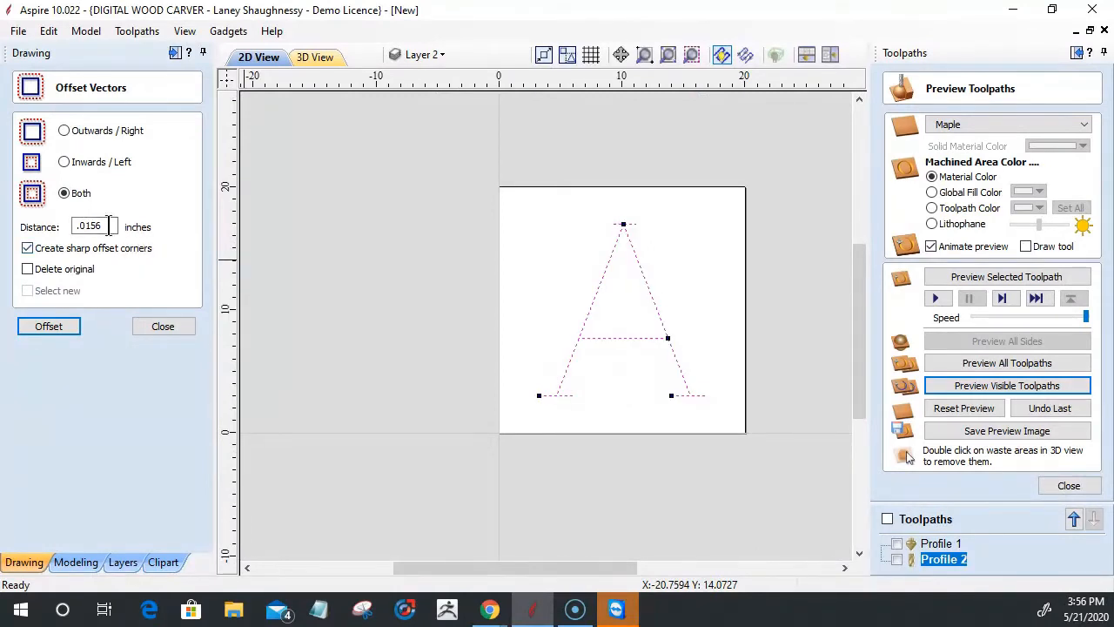
Offset the A's centerlines by 0.03125 inches to both sides, keeping the originals, and leave the offset tool.
drag(109, 225, 20, 225)
text(.)
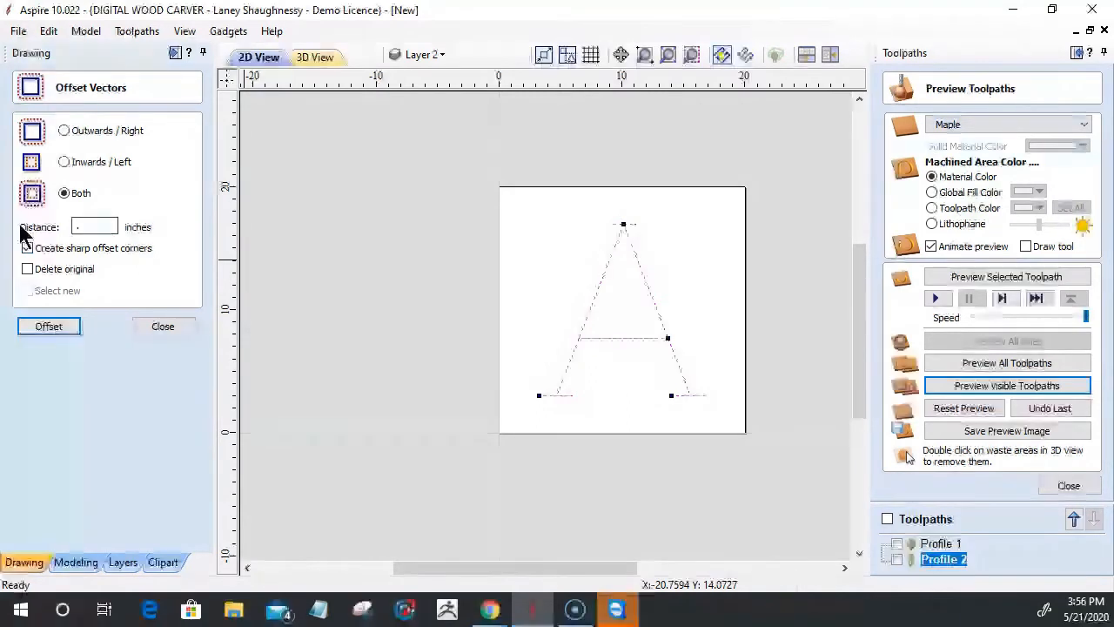
text(03)
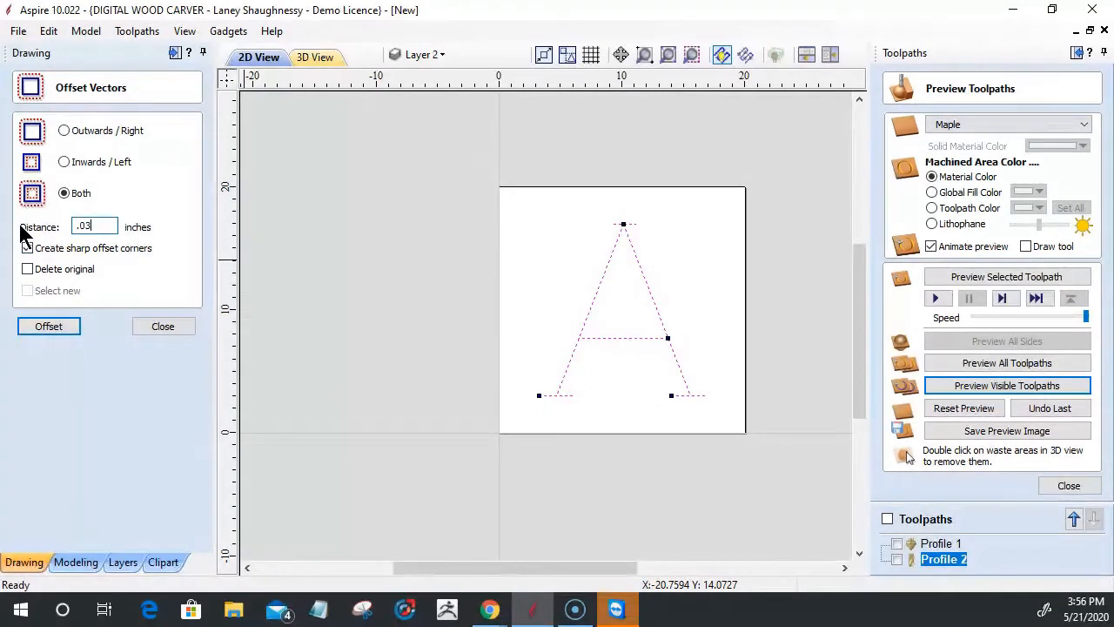
text(125)
click(27, 248)
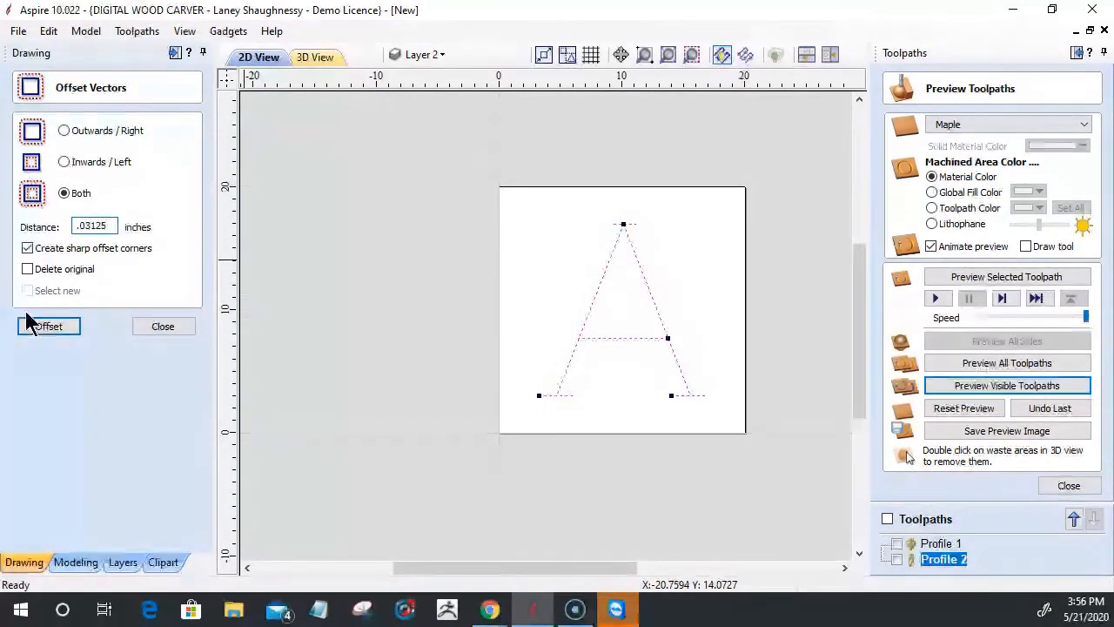
click(49, 325)
scroll(548, 386, up, 5)
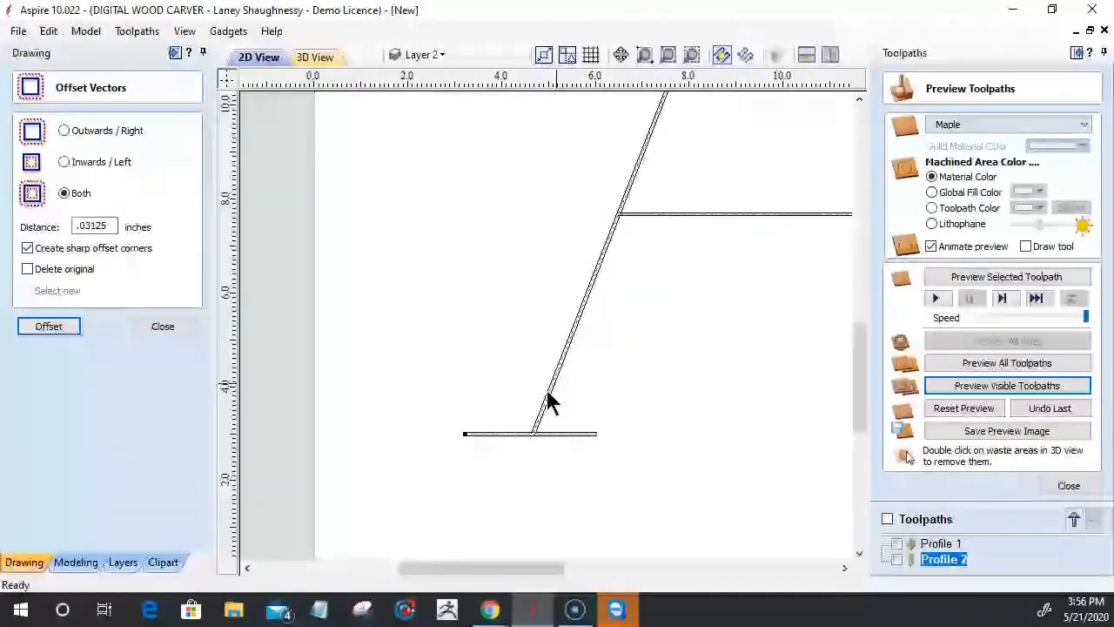
scroll(549, 402, up, 2)
scroll(554, 453, up, 3)
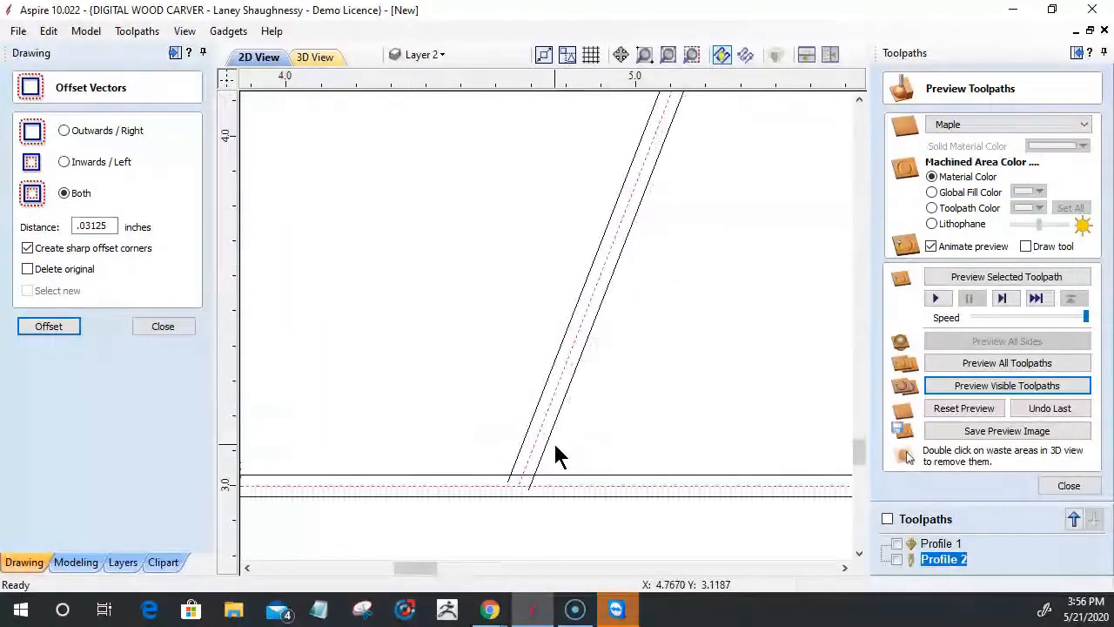
scroll(558, 448, down, 2)
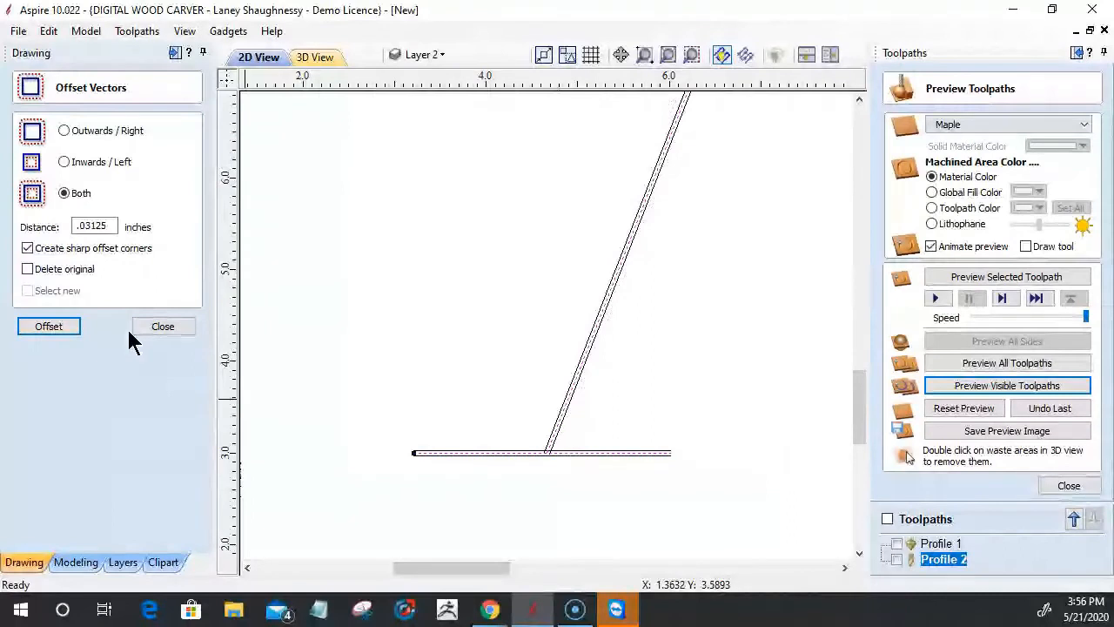
click(163, 327)
Select the two offset lines of the A's lower-left serif and join their open ends with a straight line.
scroll(470, 495, up, 3)
scroll(413, 438, down, 1)
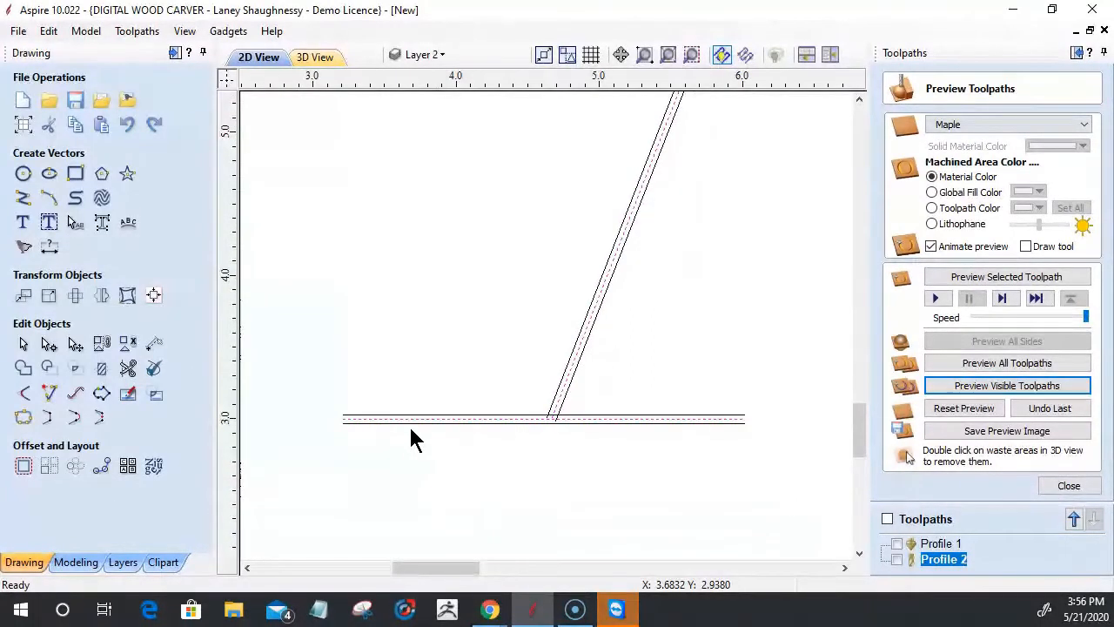
click(411, 421)
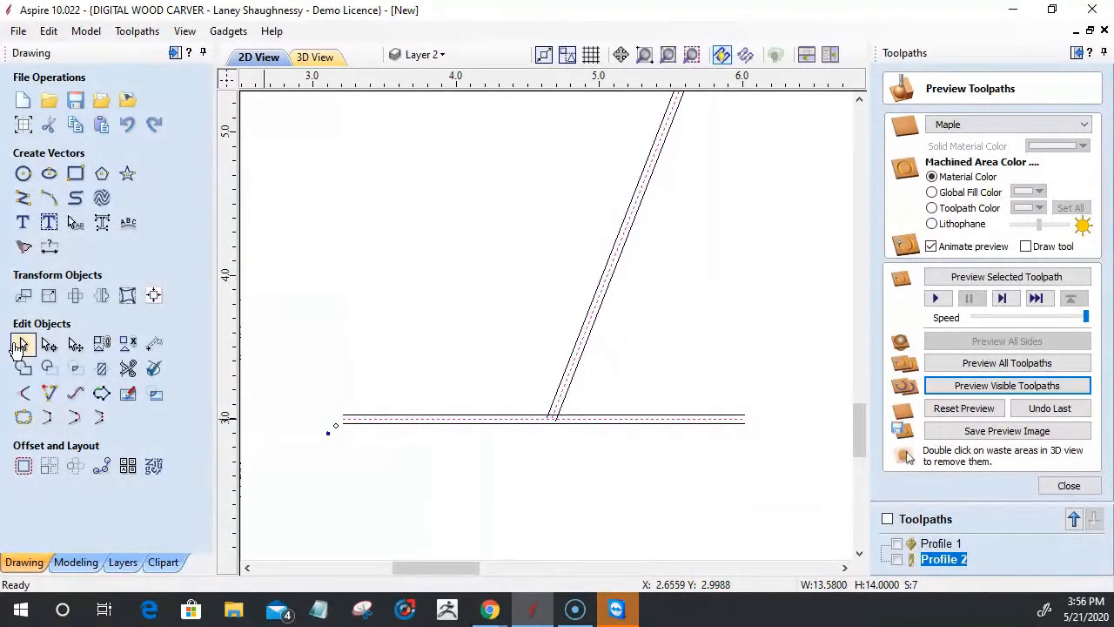
click(23, 345)
scroll(339, 443, up, 4)
click(384, 383)
shift+click(386, 364)
click(48, 418)
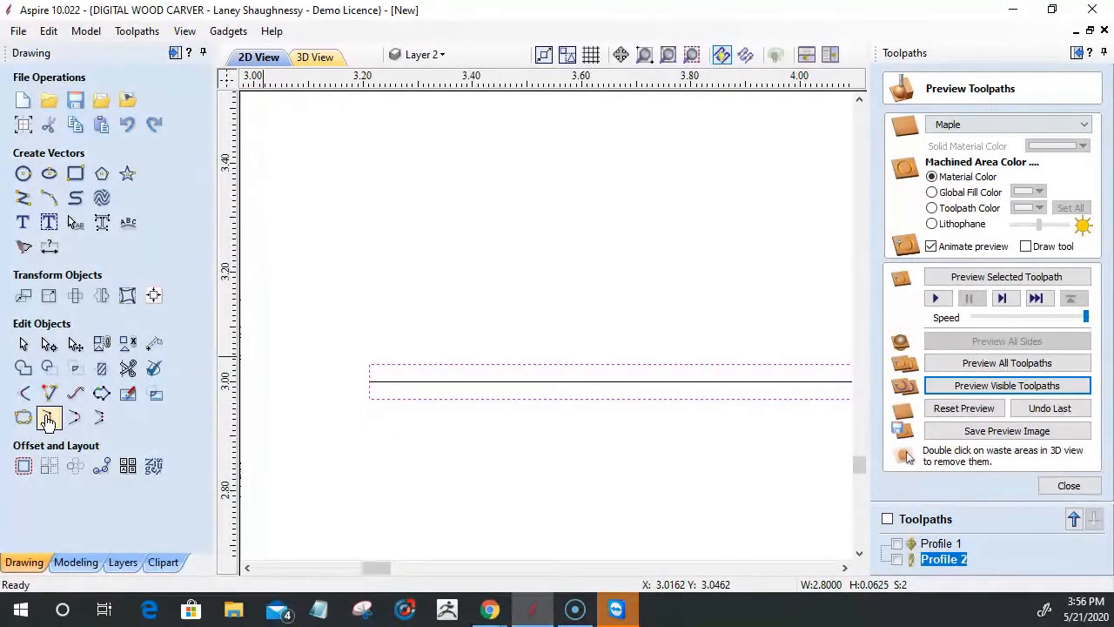
Select the two offset lines of the A's lower-right serif and join their open ends with a straight line.
scroll(549, 418, down, 2)
scroll(549, 416, down, 3)
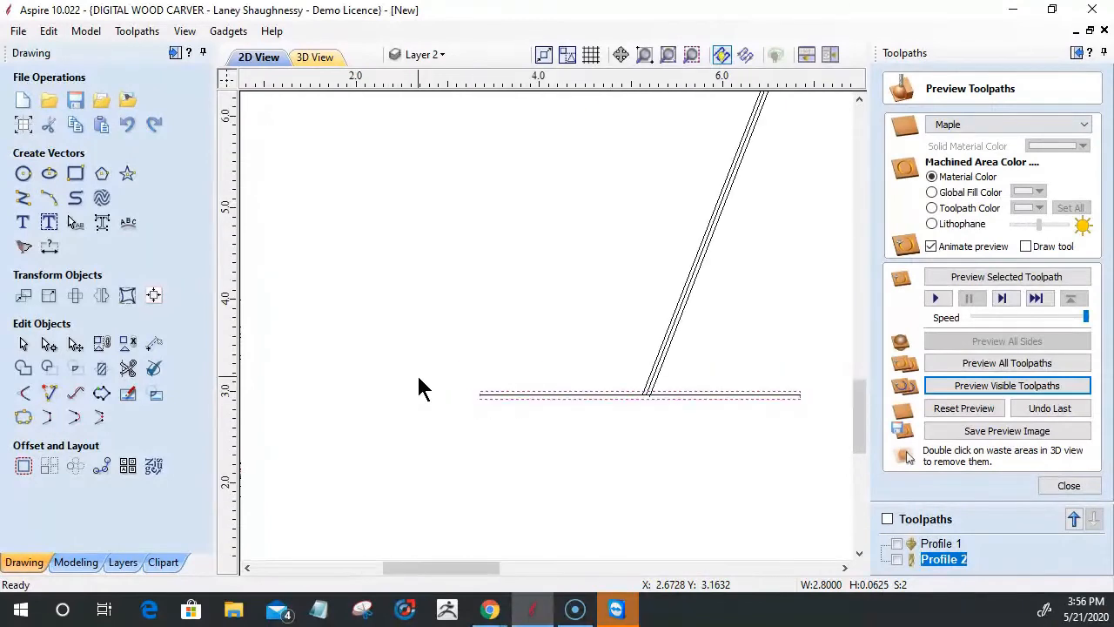
scroll(577, 405, down, 5)
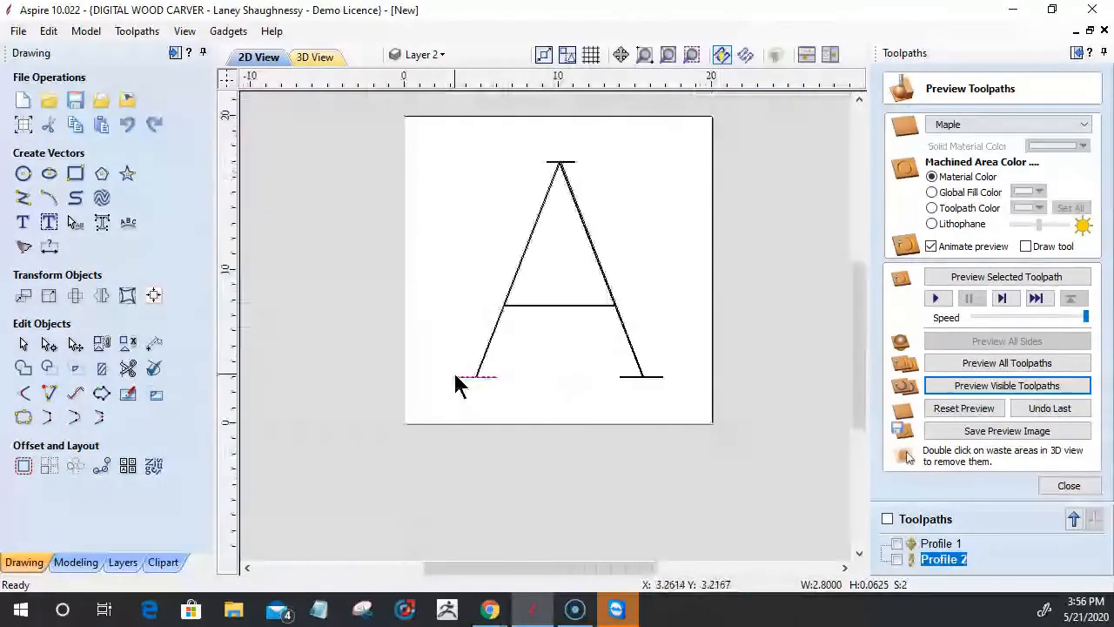
scroll(646, 398, up, 6)
click(517, 313)
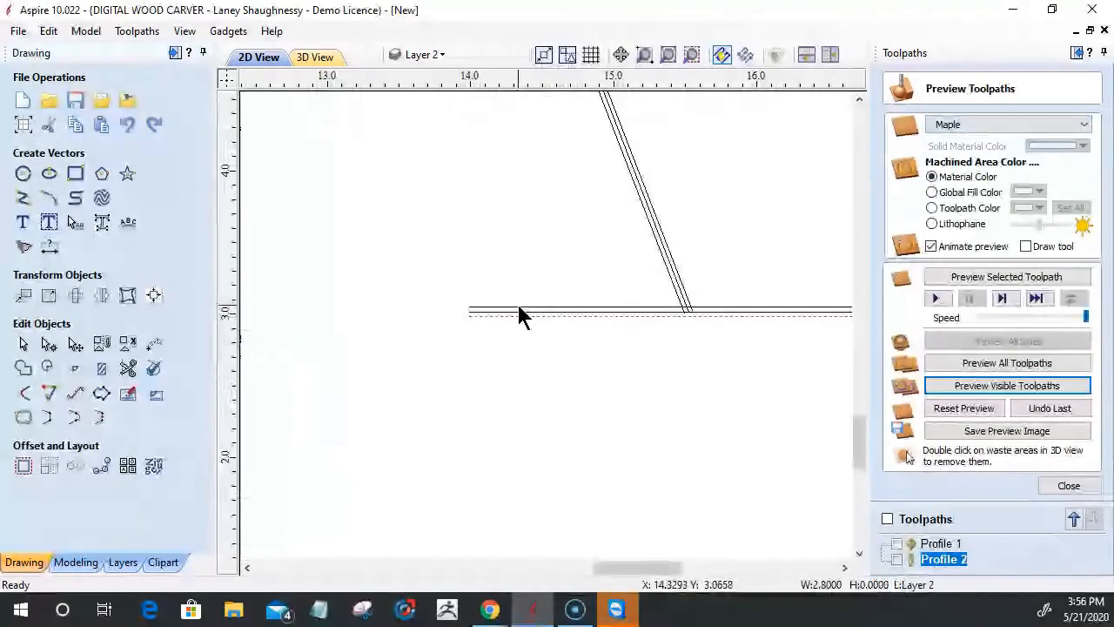
shift+click(517, 307)
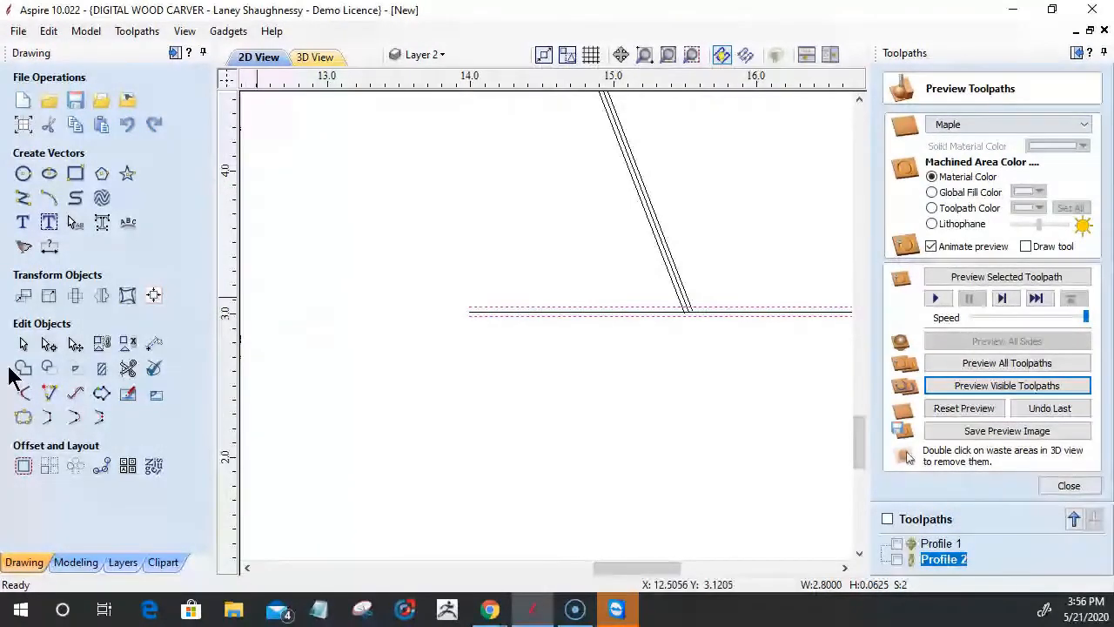
scroll(443, 410, down, 3)
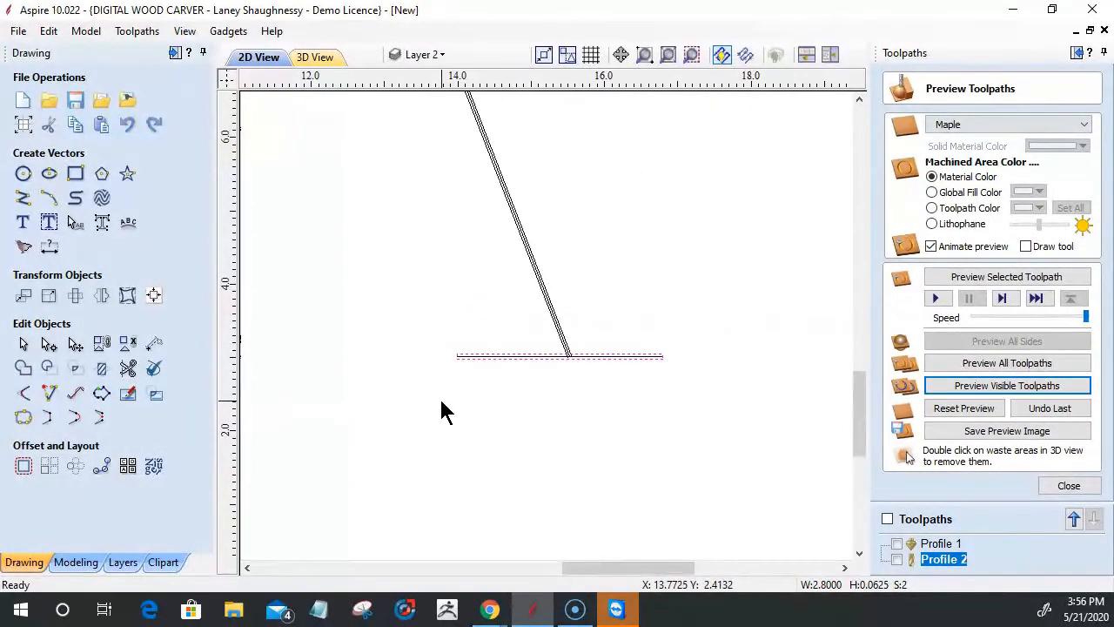
scroll(464, 403, up, 1)
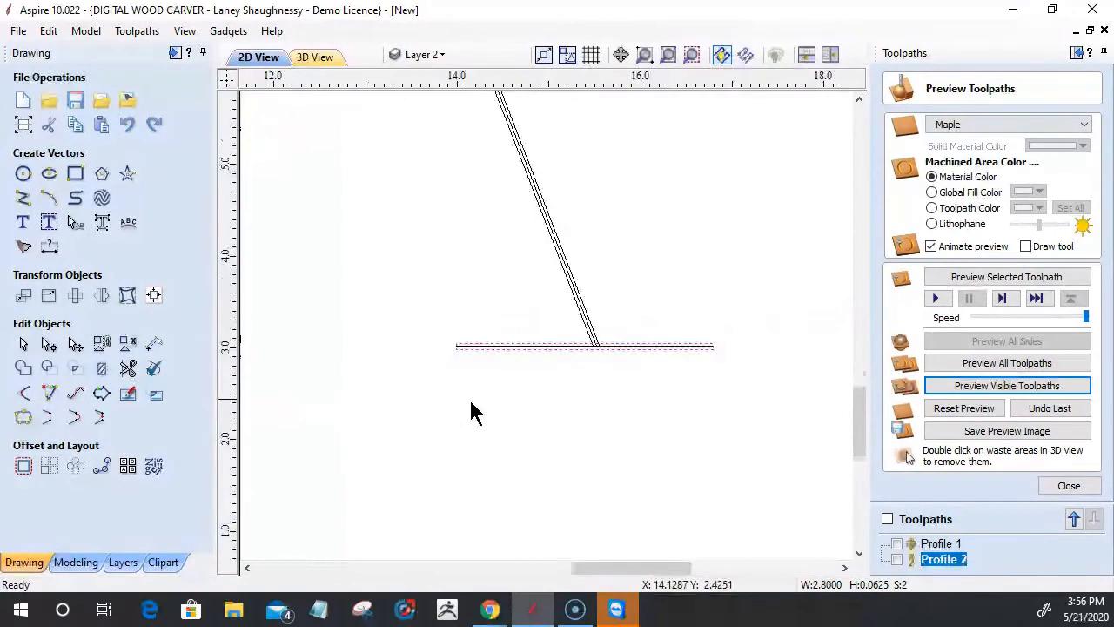
Delete the rounded span at the right end of the top serif's outline and join that end with a straight line.
scroll(479, 417, down, 3)
scroll(393, 182, up, 2)
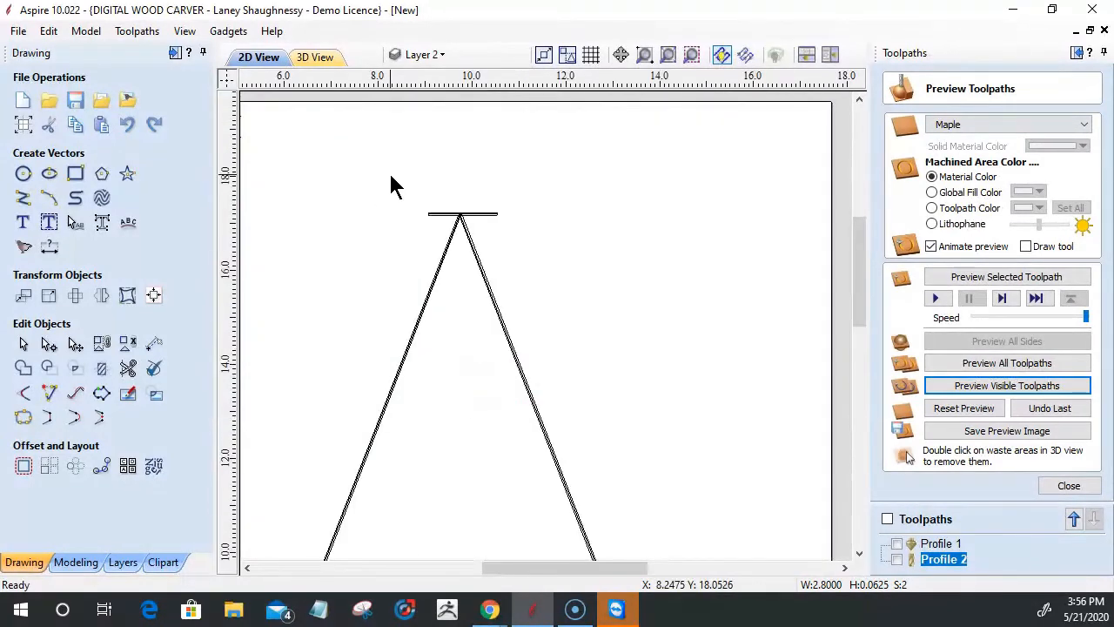
scroll(418, 191, up, 4)
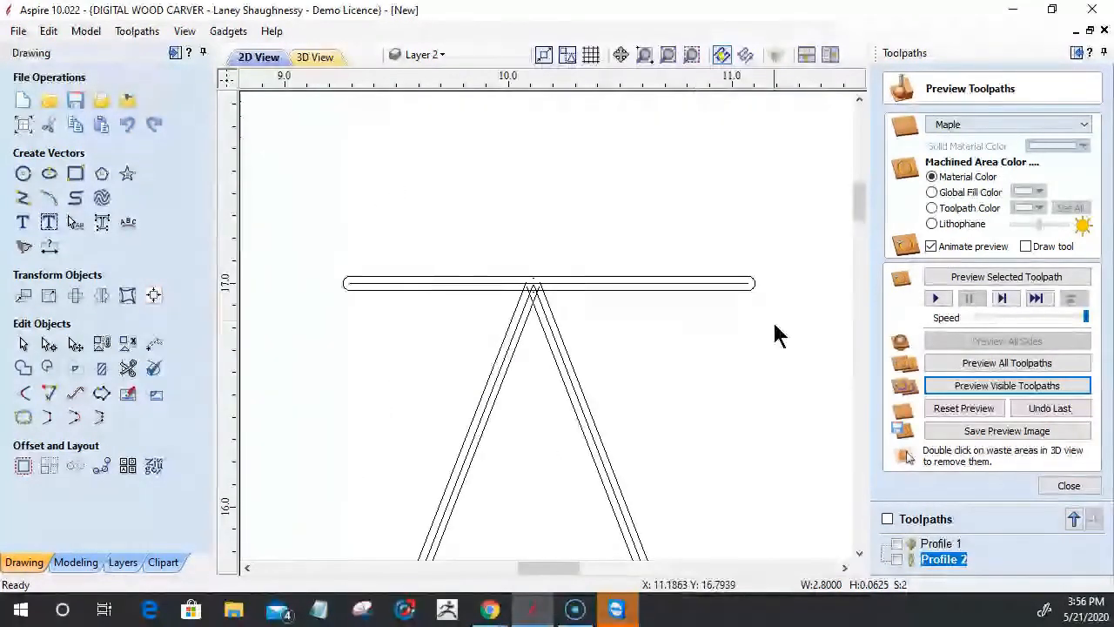
scroll(723, 314, up, 2)
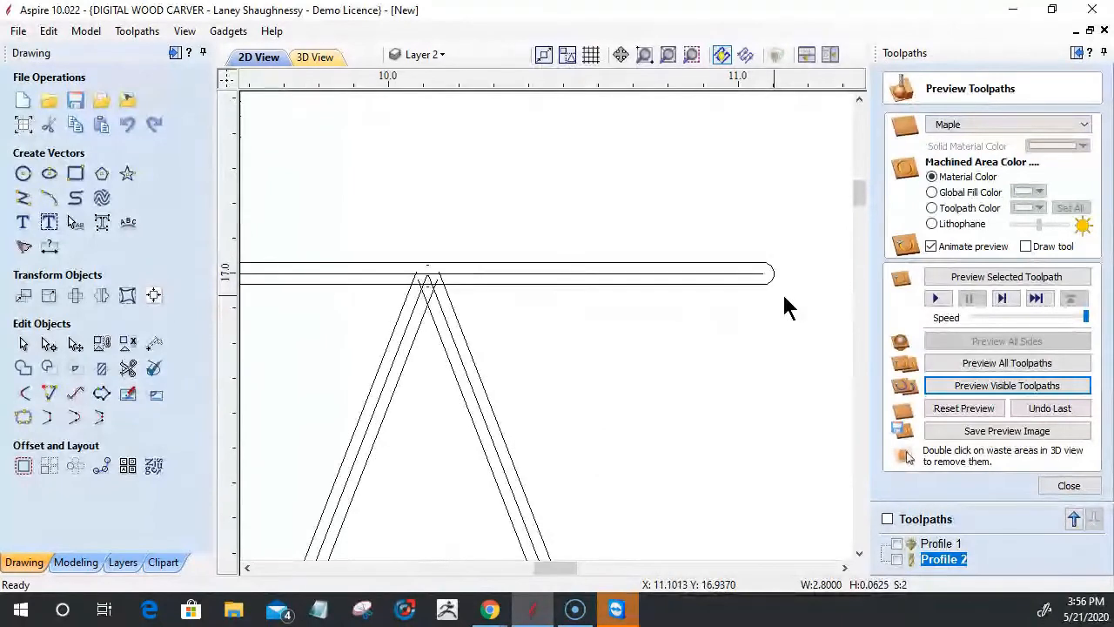
scroll(783, 306, up, 2)
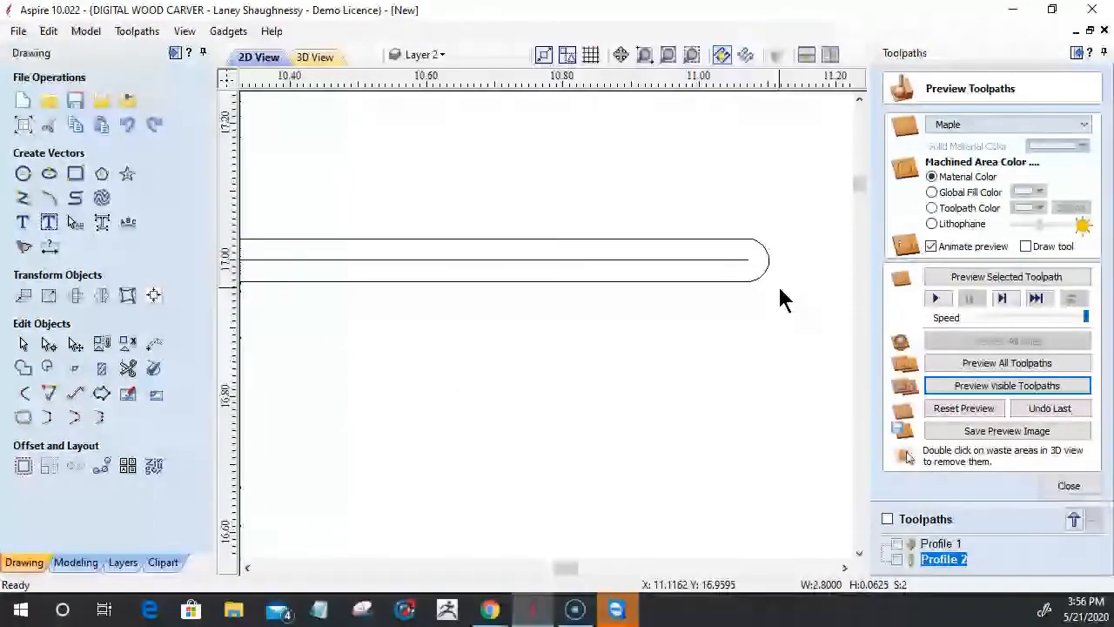
scroll(780, 290, up, 2)
click(586, 200)
click(49, 344)
right_click(749, 225)
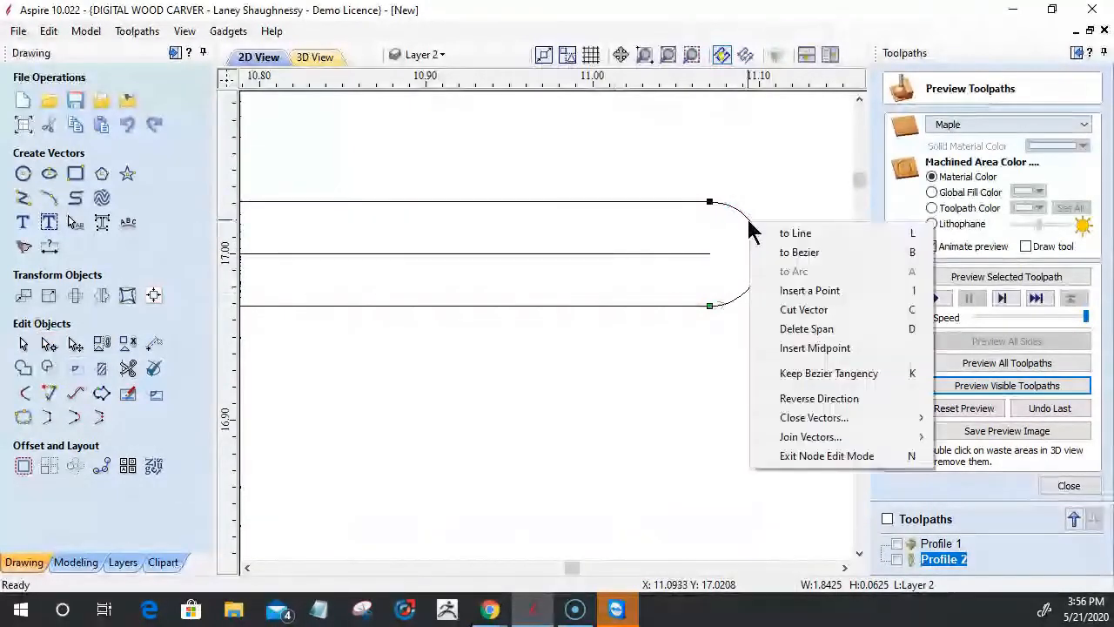
click(766, 328)
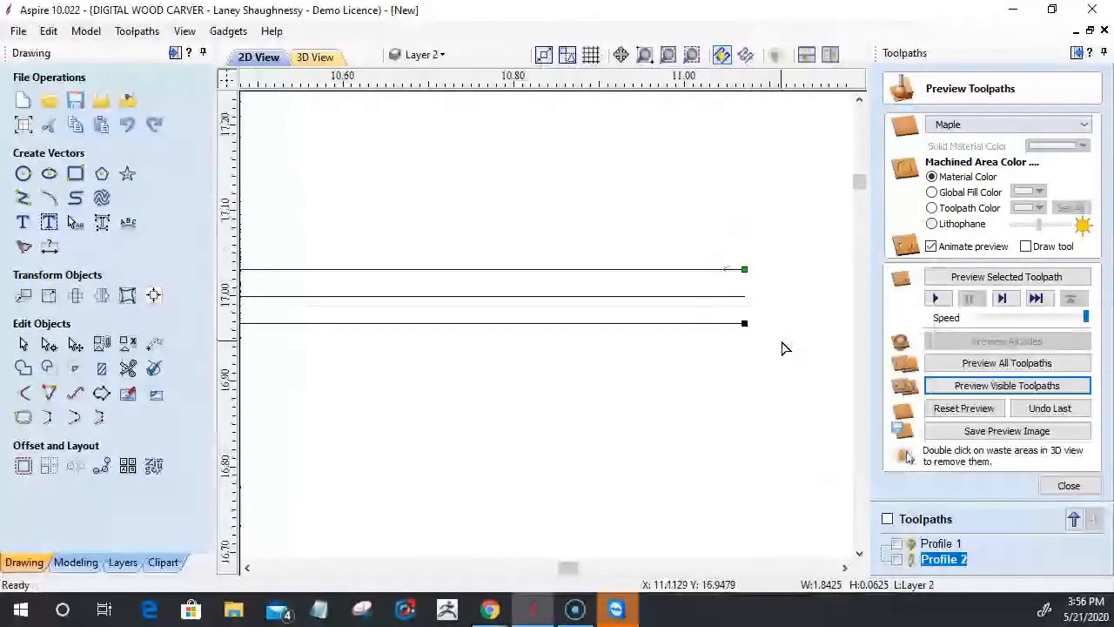
click(52, 417)
Replace the rounded span at the top serif's left end with a straight joining line and leave node editing.
scroll(682, 496, down, 7)
scroll(707, 474, down, 3)
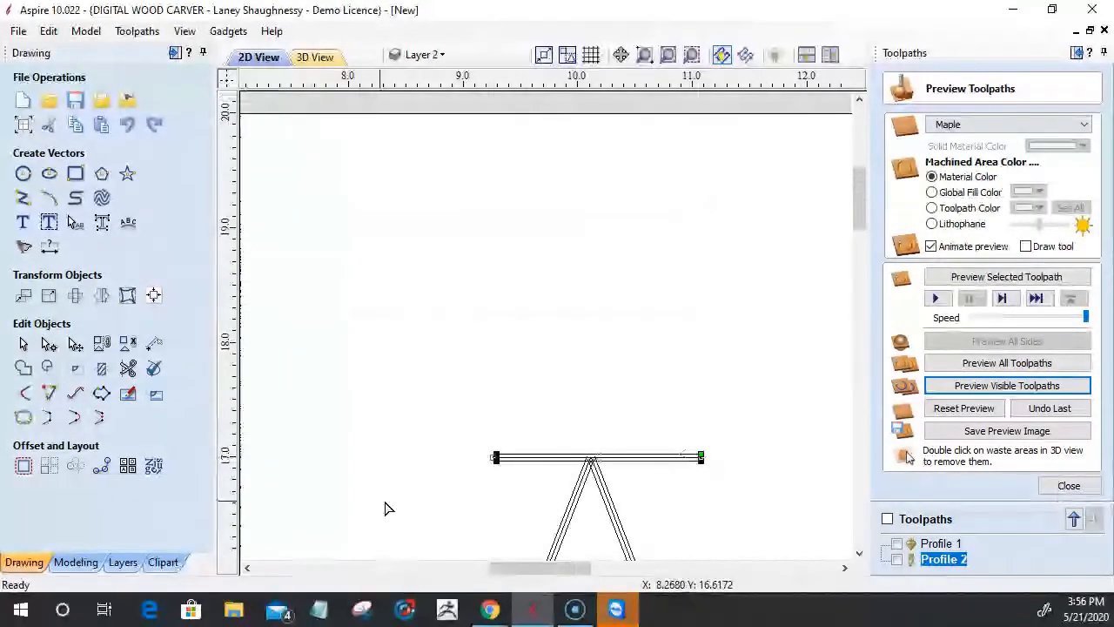
scroll(522, 475, up, 5)
scroll(579, 405, up, 4)
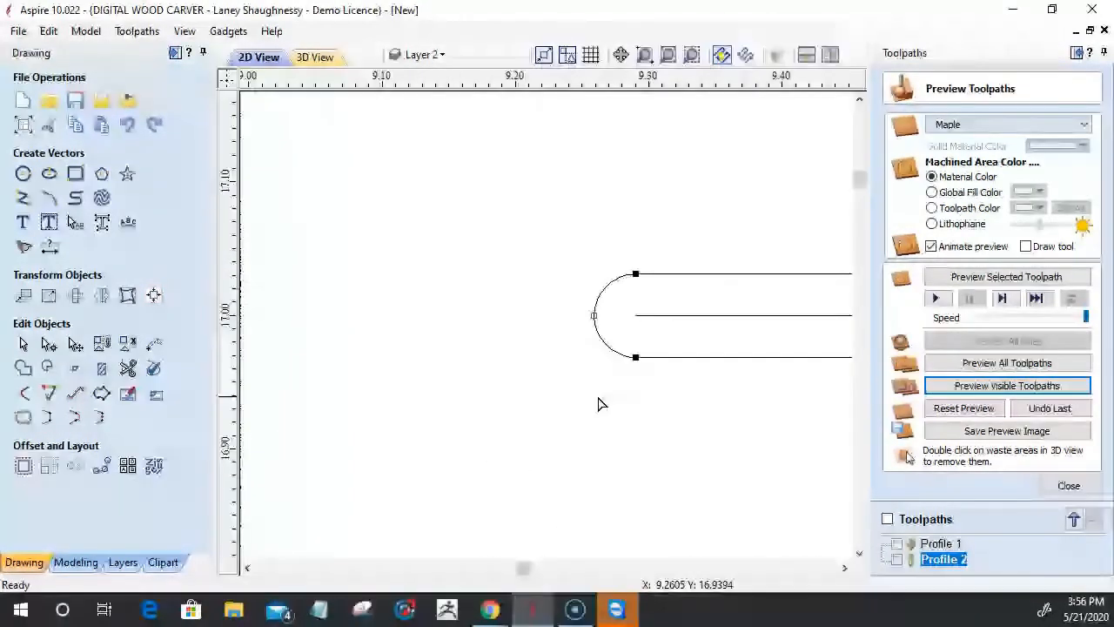
right_click(611, 347)
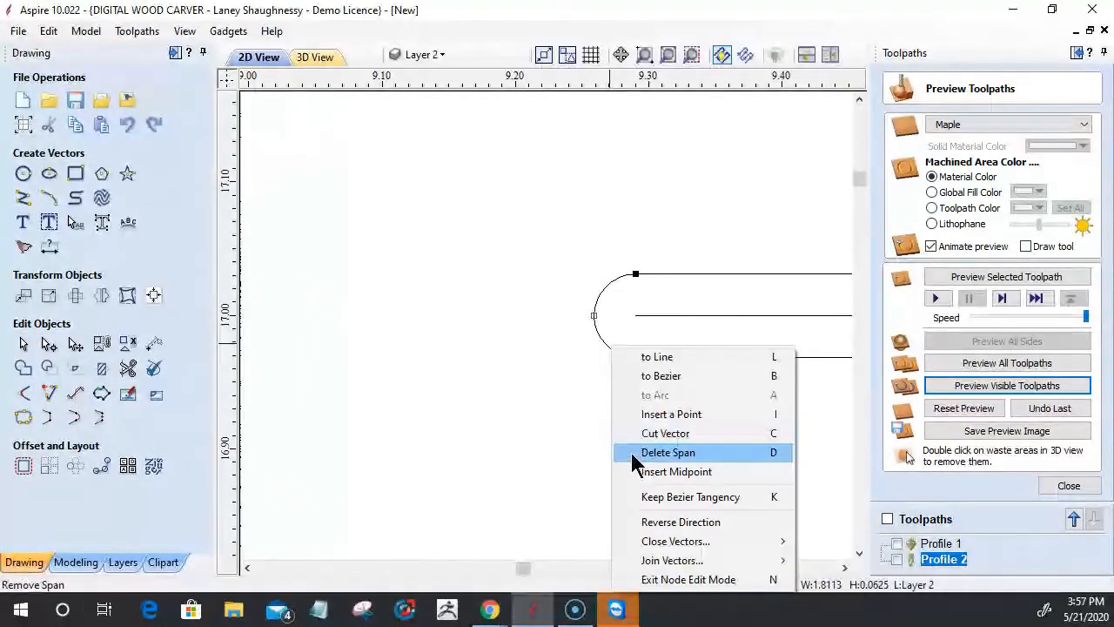
click(631, 453)
click(48, 418)
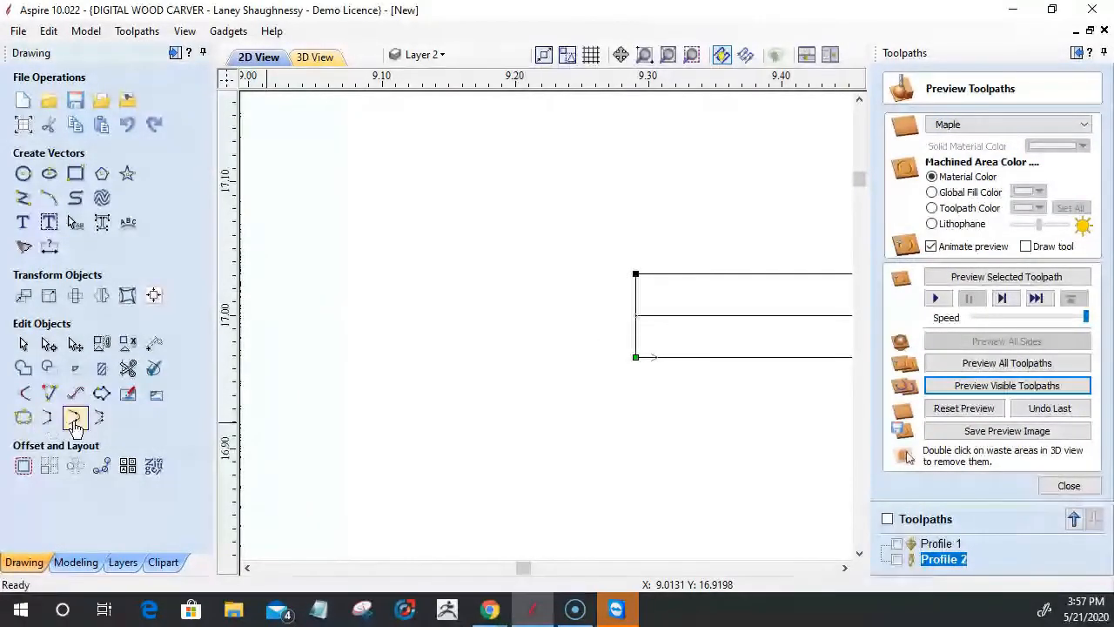
scroll(339, 457, down, 3)
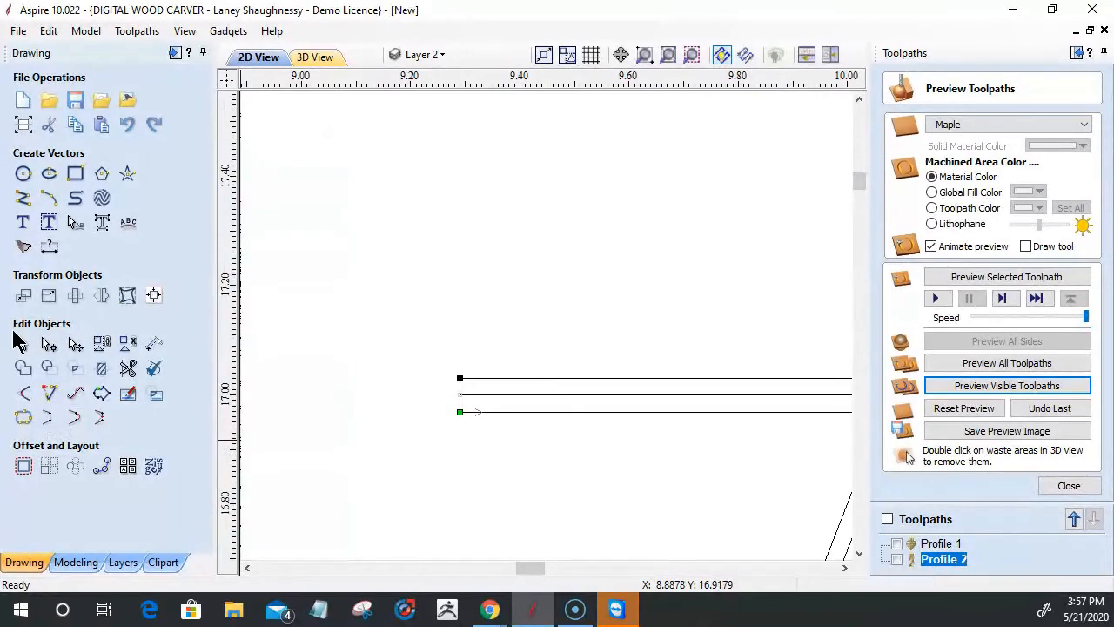
click(23, 346)
Trim the serif's lower offset line between the A's legs and the leg offset ends that protrude into the top serif.
scroll(418, 410, up, 3)
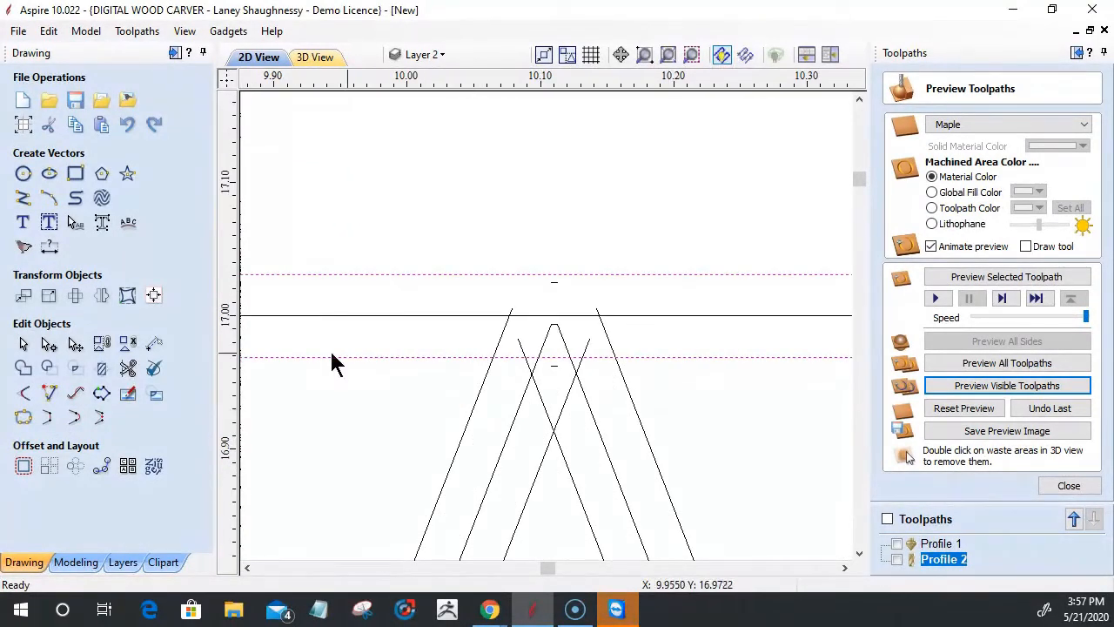
click(128, 368)
scroll(514, 318, down, 2)
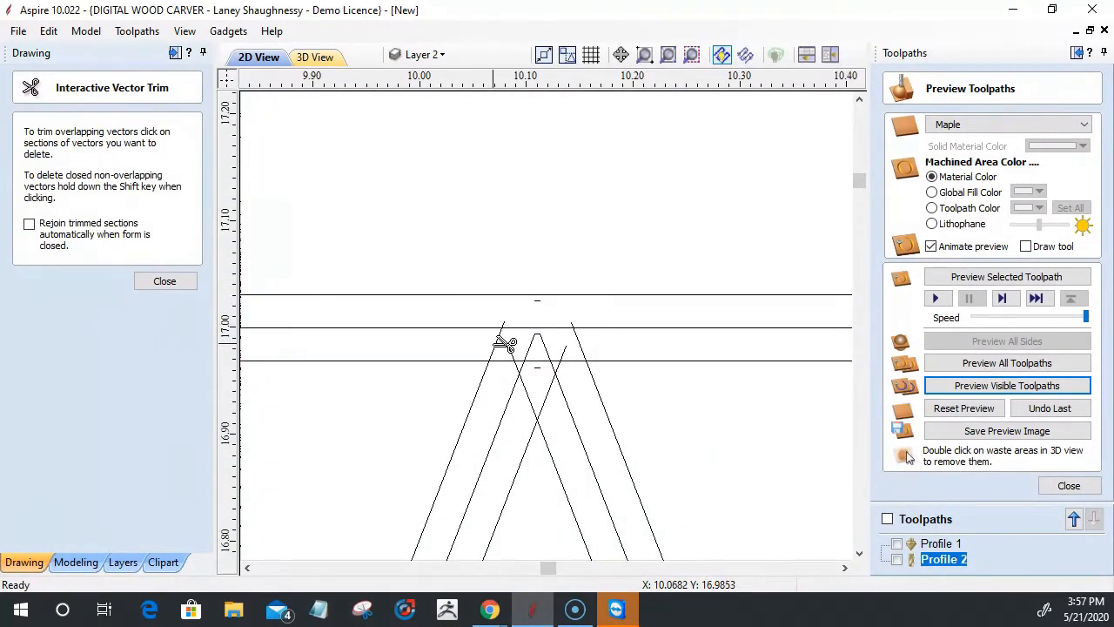
scroll(509, 358, up, 2)
click(514, 361)
click(549, 334)
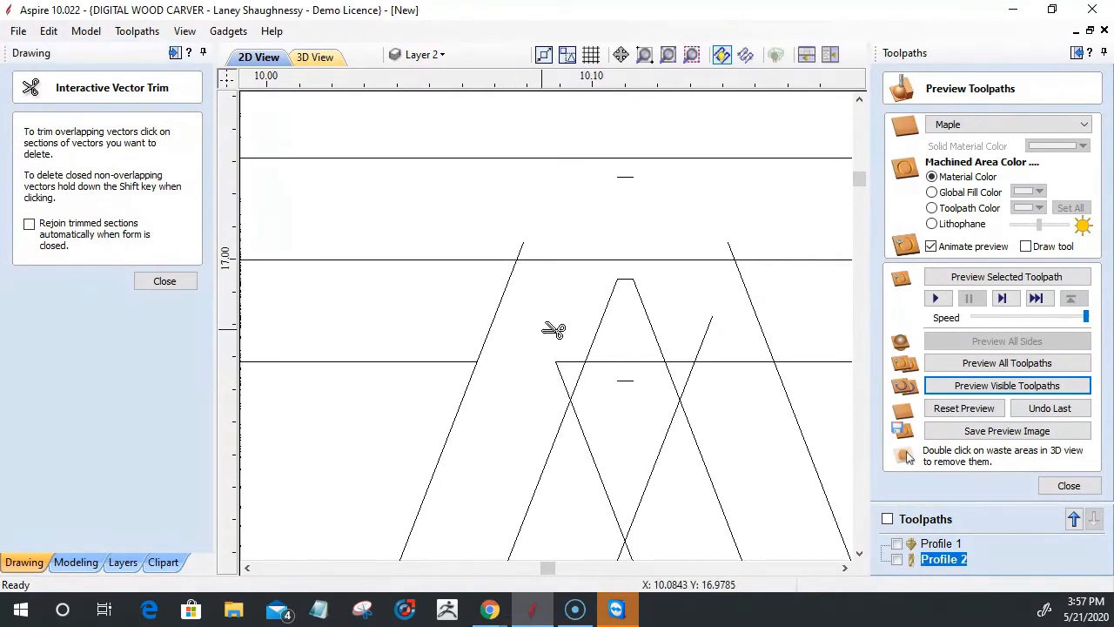
click(563, 374)
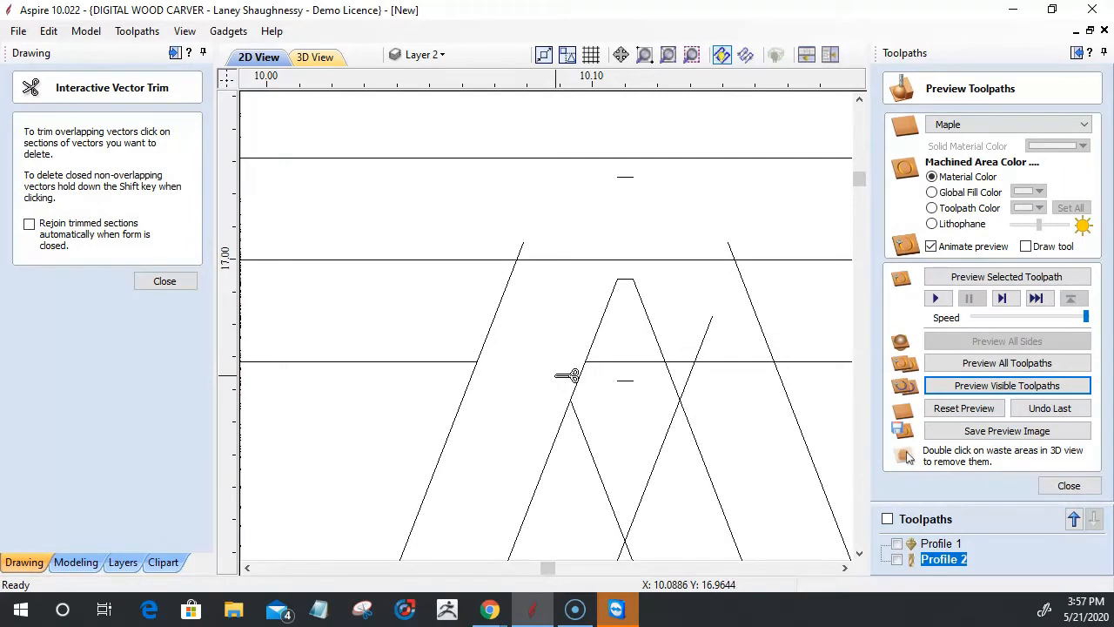
click(722, 362)
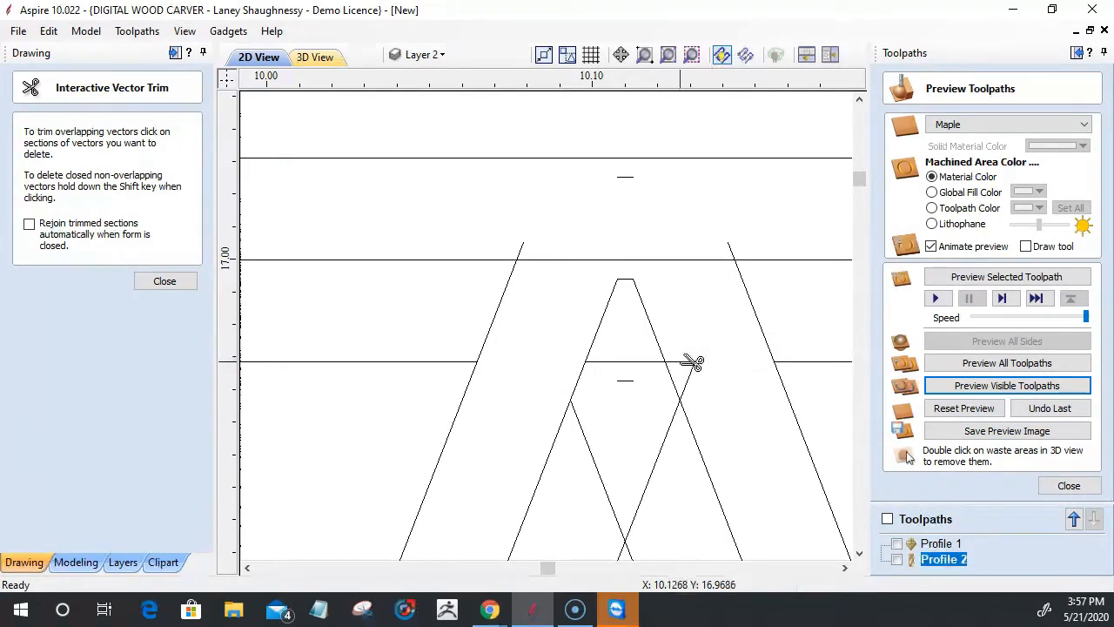
click(690, 363)
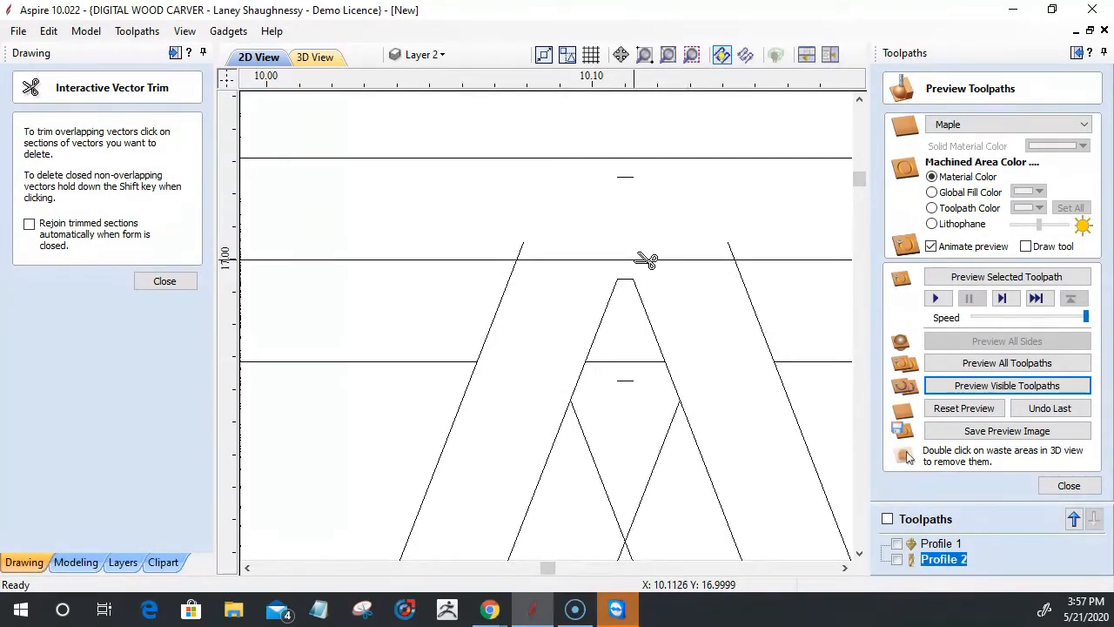
click(627, 177)
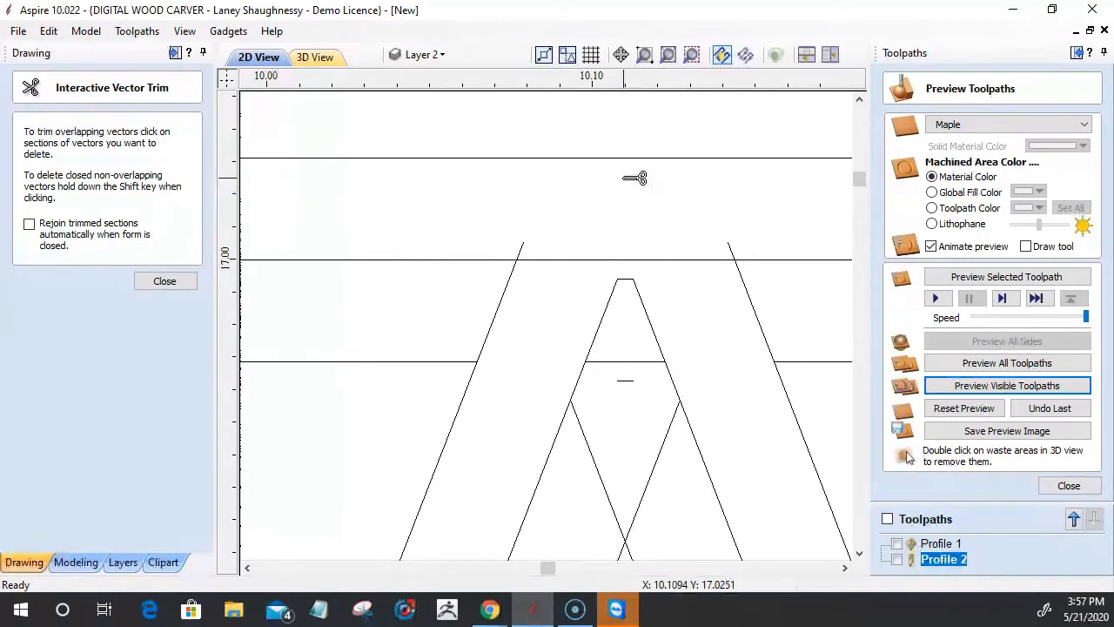
click(505, 296)
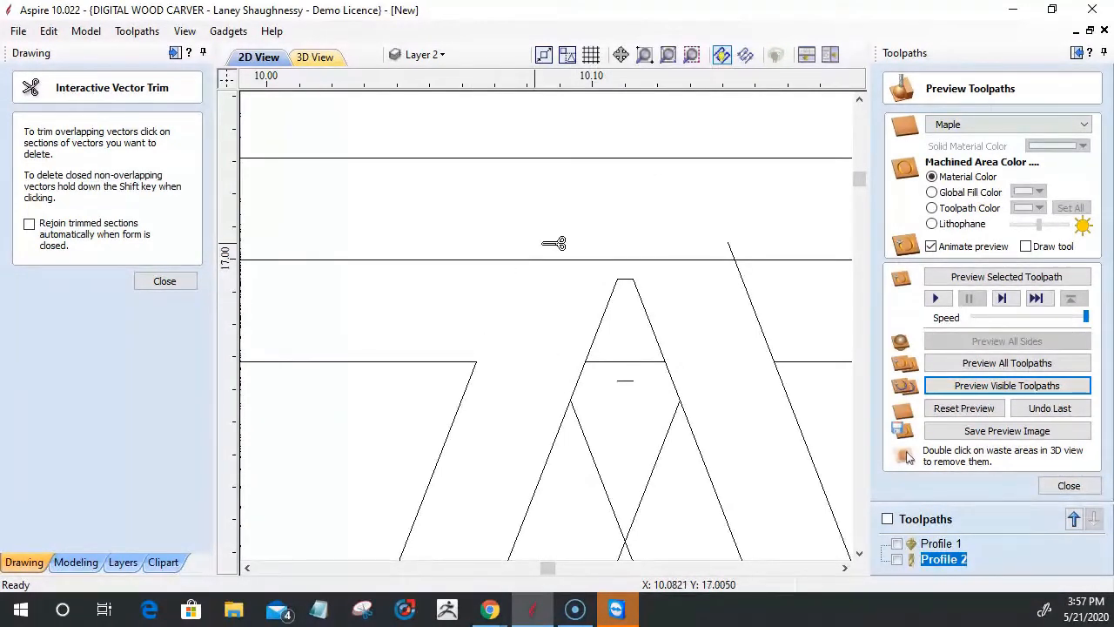
click(760, 323)
Trim the crossed ends of the inner leg offsets and the leftover short segments just below the A's apex, keeping the centerlines.
scroll(734, 243, down, 2)
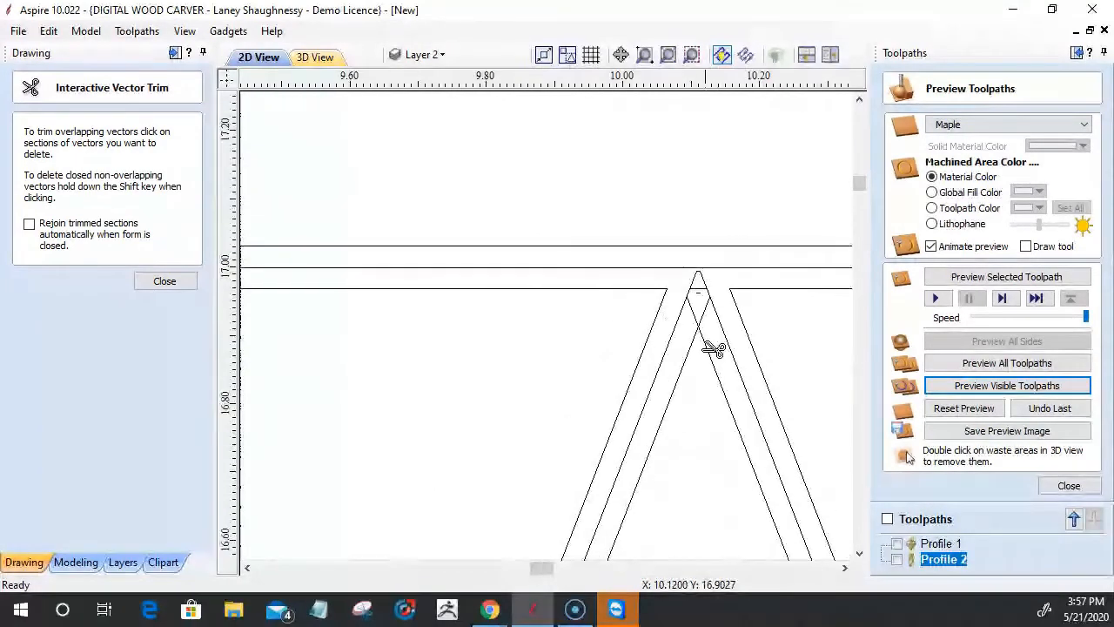
scroll(692, 376, up, 2)
scroll(727, 304, down, 4)
scroll(746, 249, up, 4)
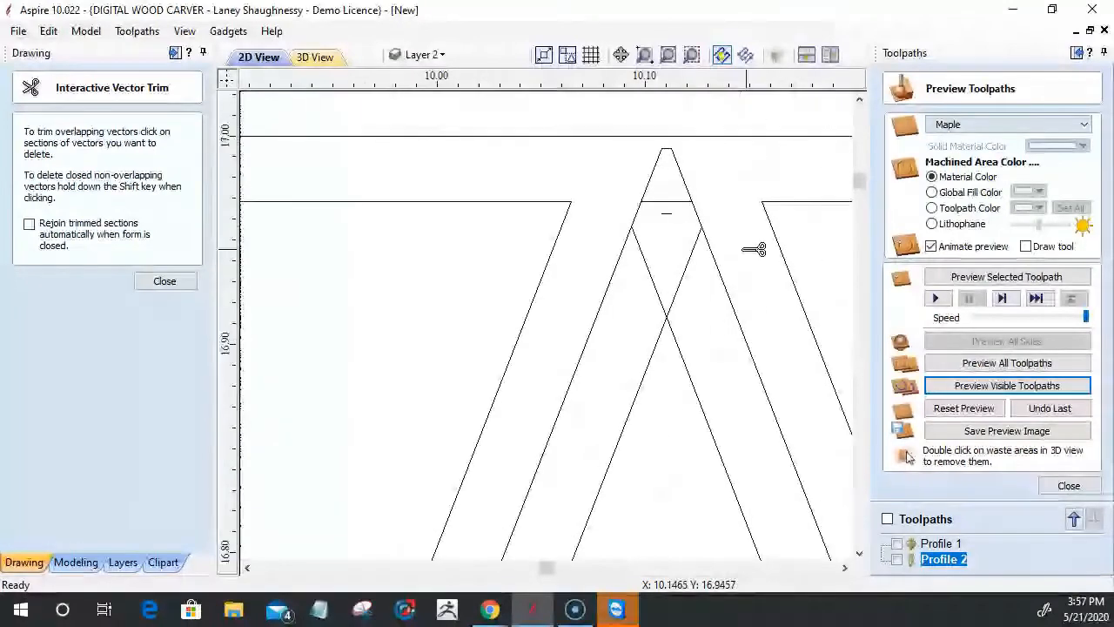
scroll(687, 282, up, 2)
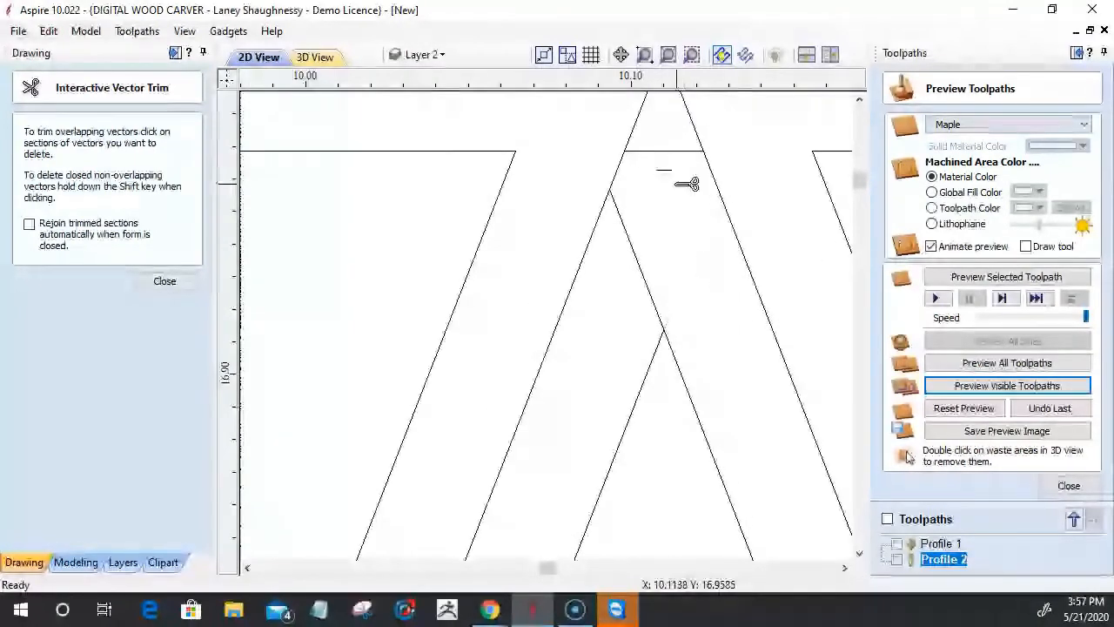
scroll(652, 251, down, 4)
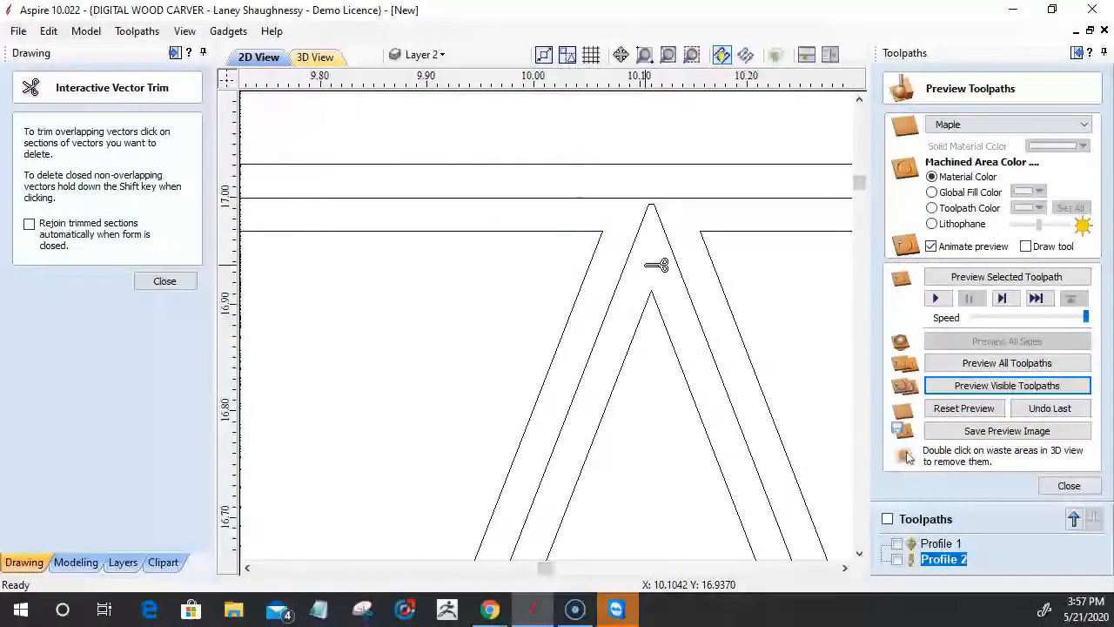
scroll(653, 260, down, 1)
scroll(570, 378, down, 3)
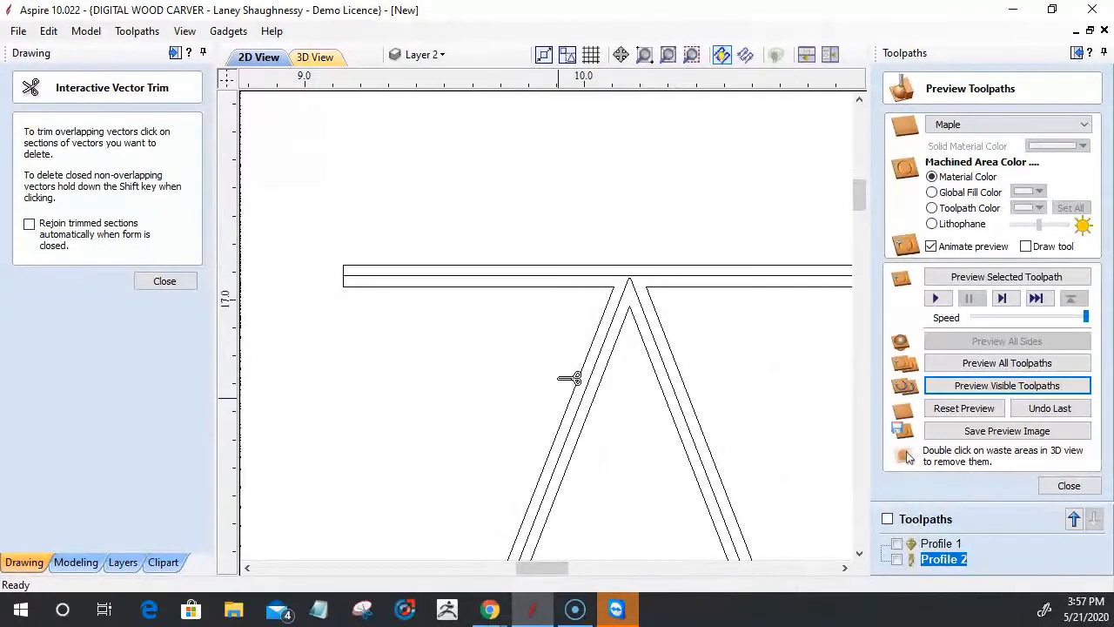
Trim the overlapping offset segments where the crossbar meets the A's left leg, keeping the centerlines.
scroll(566, 338, down, 5)
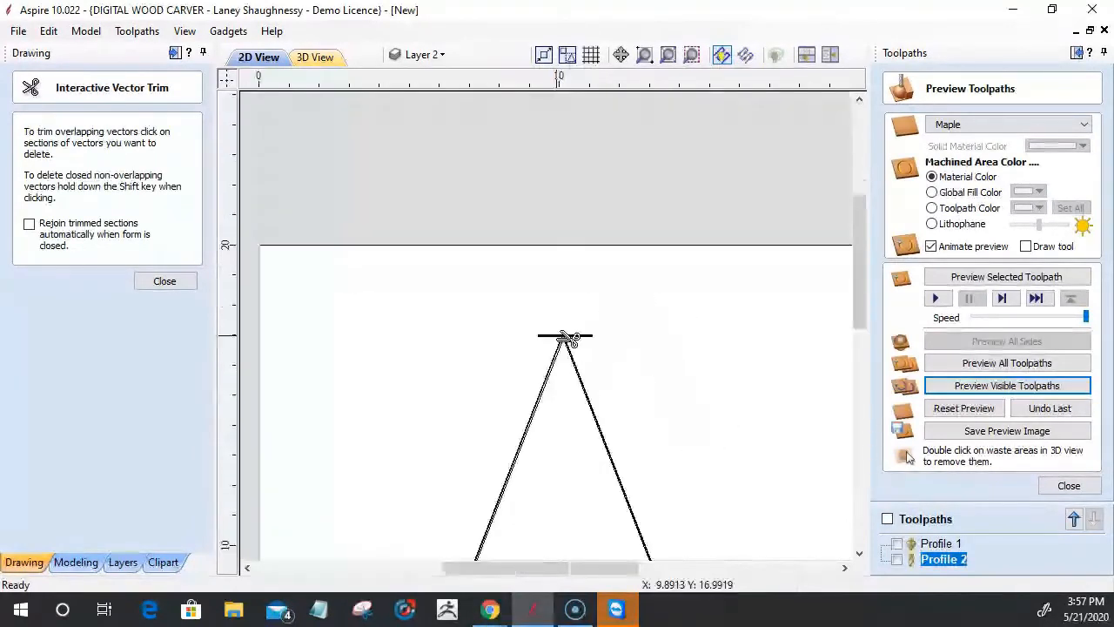
scroll(566, 337, down, 2)
scroll(542, 425, up, 7)
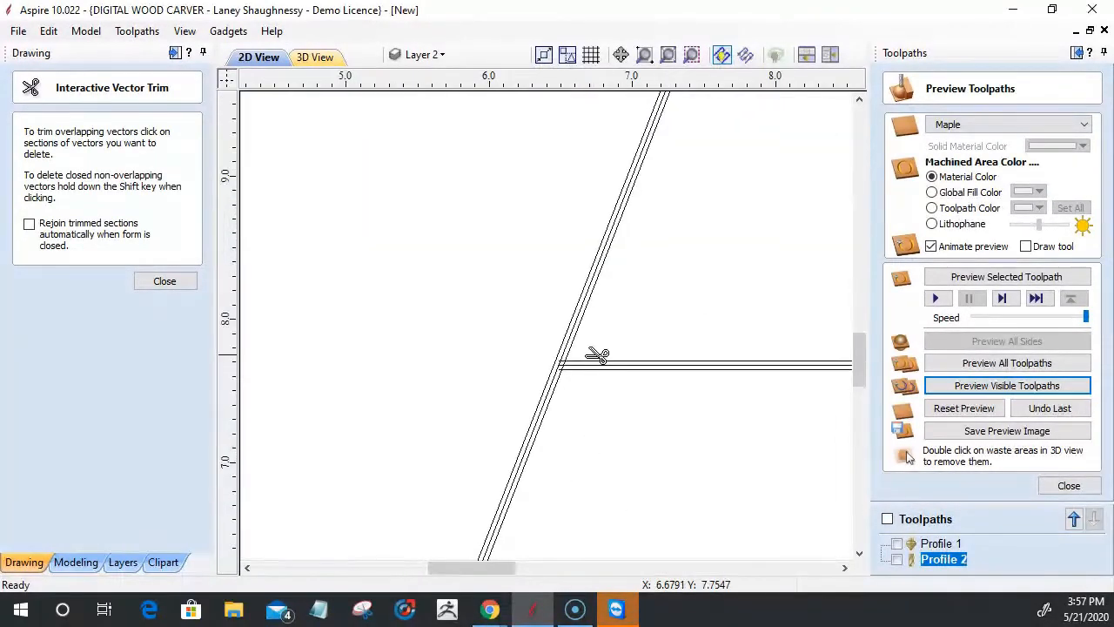
scroll(597, 355, up, 3)
scroll(592, 303, up, 5)
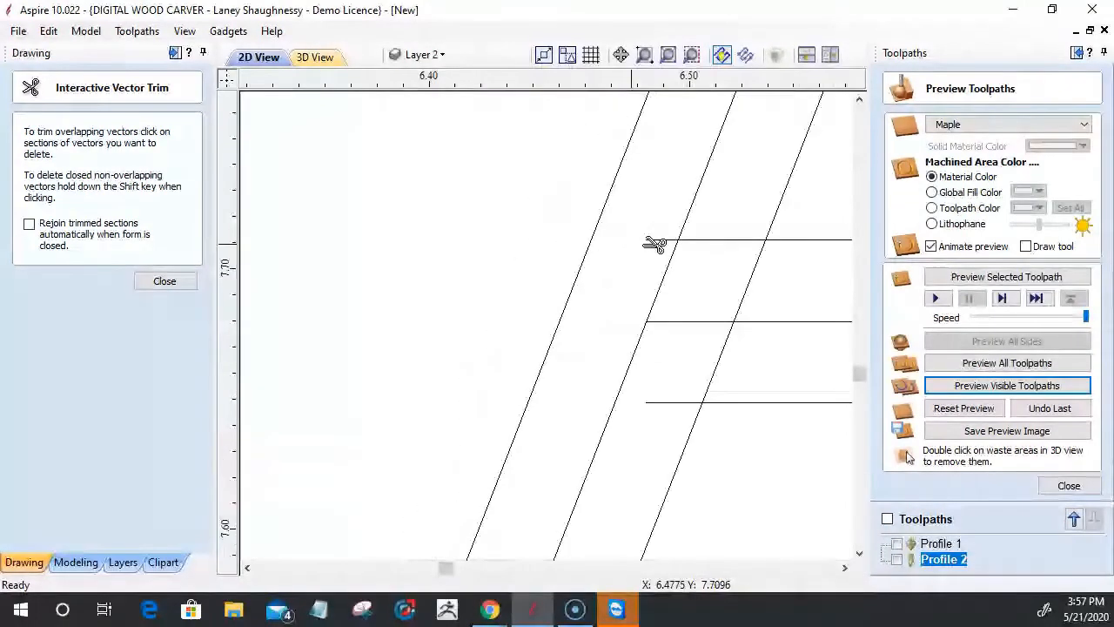
click(672, 402)
click(689, 240)
scroll(522, 374, down, 11)
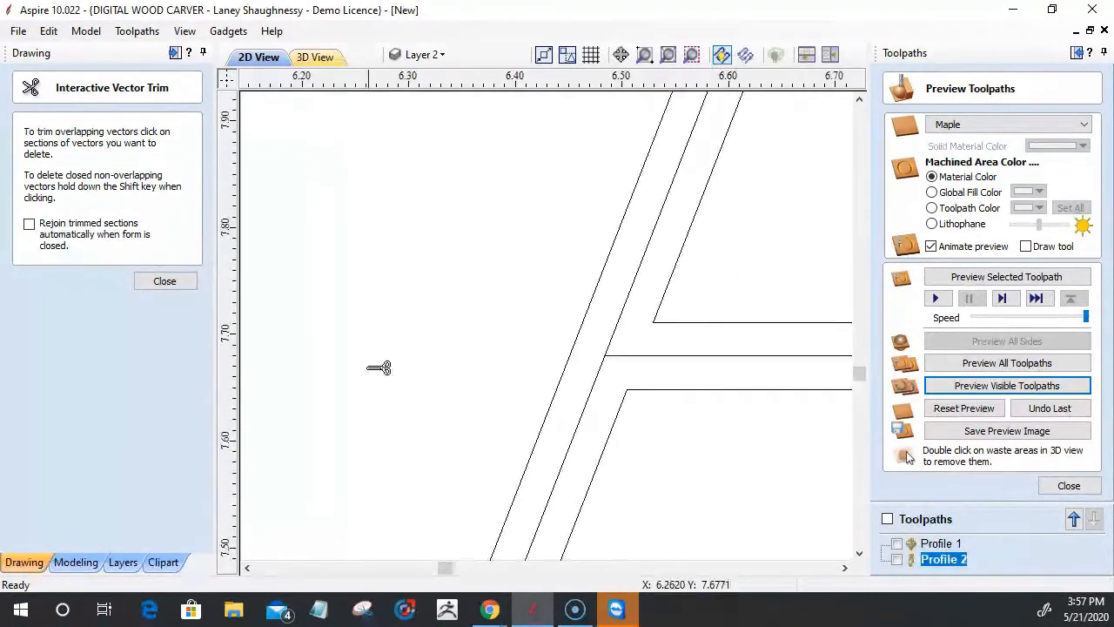
scroll(435, 365, down, 3)
scroll(460, 395, up, 2)
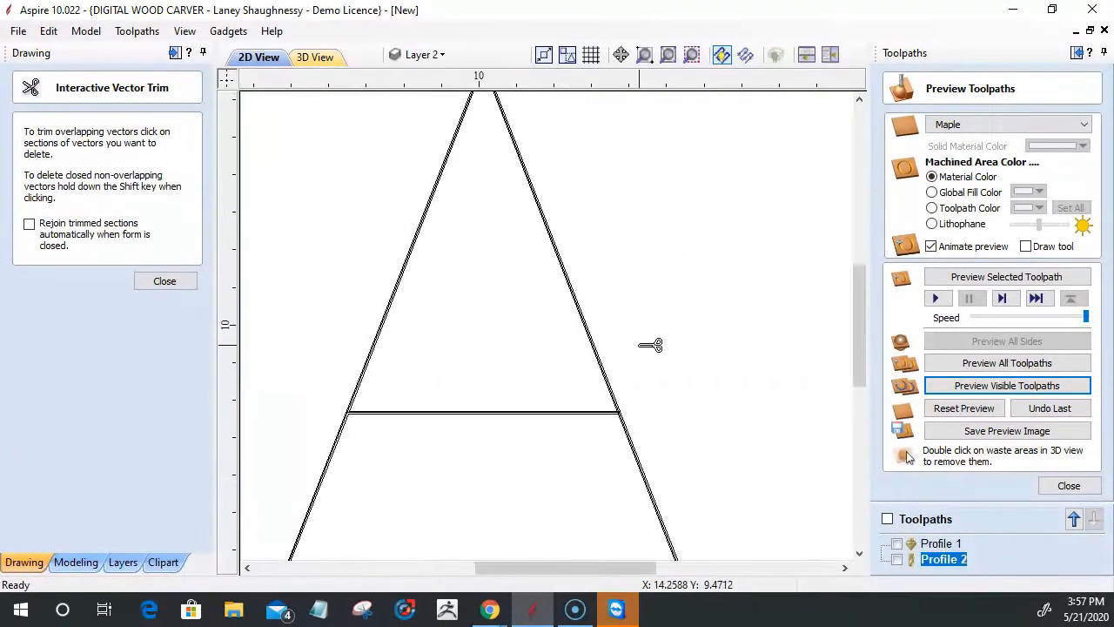
Trim the overlapping offset segments where the crossbar meets the A's right leg, keeping the centerlines.
scroll(650, 345, up, 10)
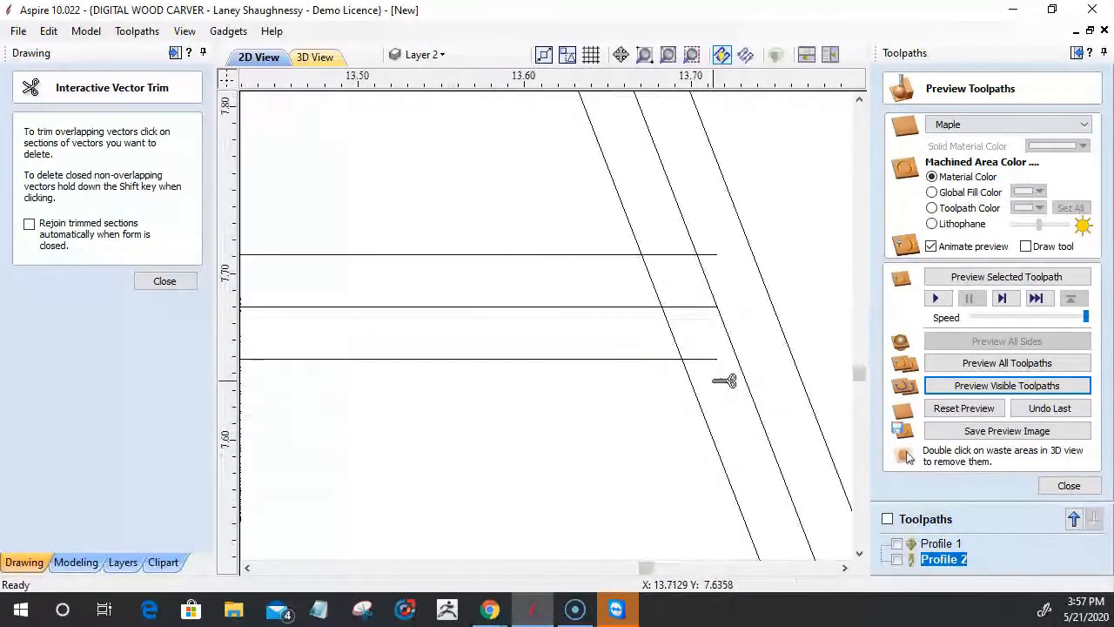
click(701, 358)
click(678, 336)
click(659, 281)
click(664, 256)
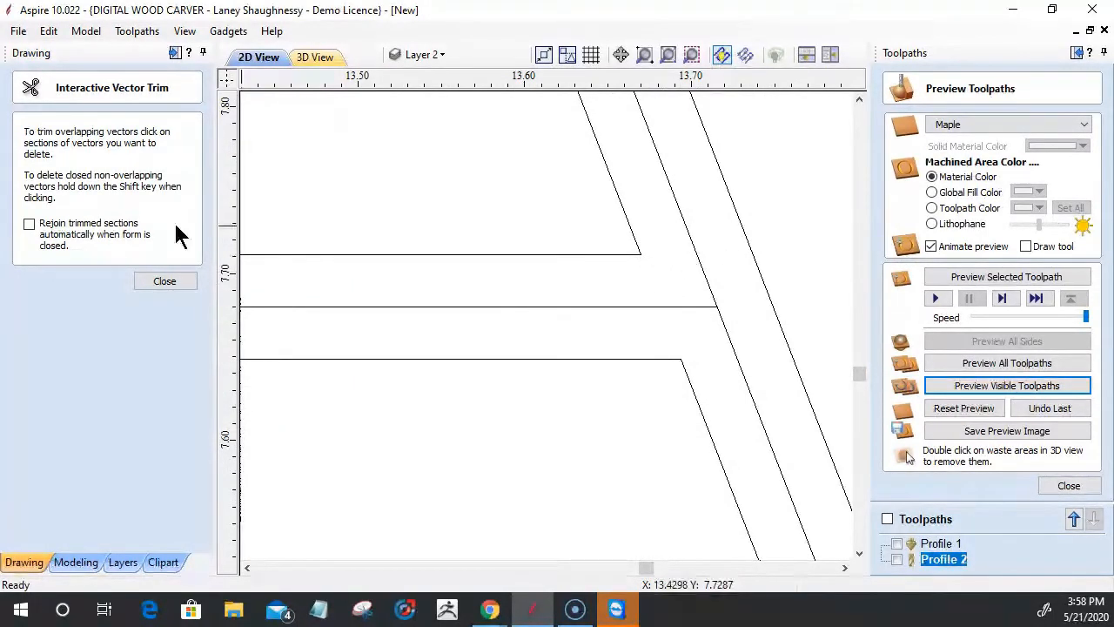
Trim the end of the right leg's inner offset line that protrudes into the right foot serif.
scroll(643, 282, down, 5)
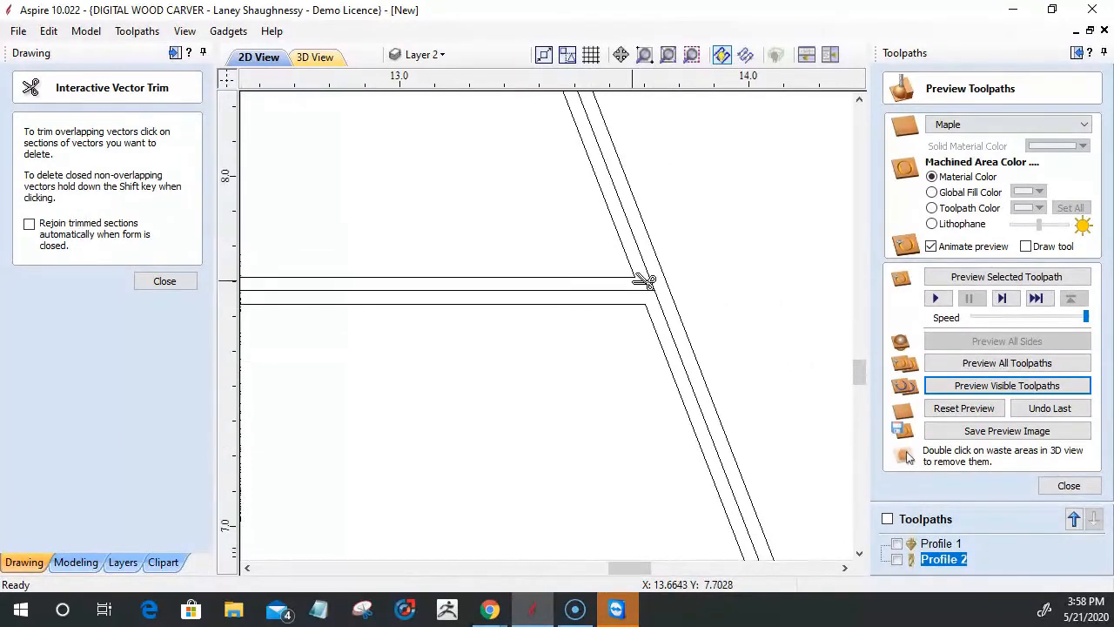
scroll(644, 282, down, 3)
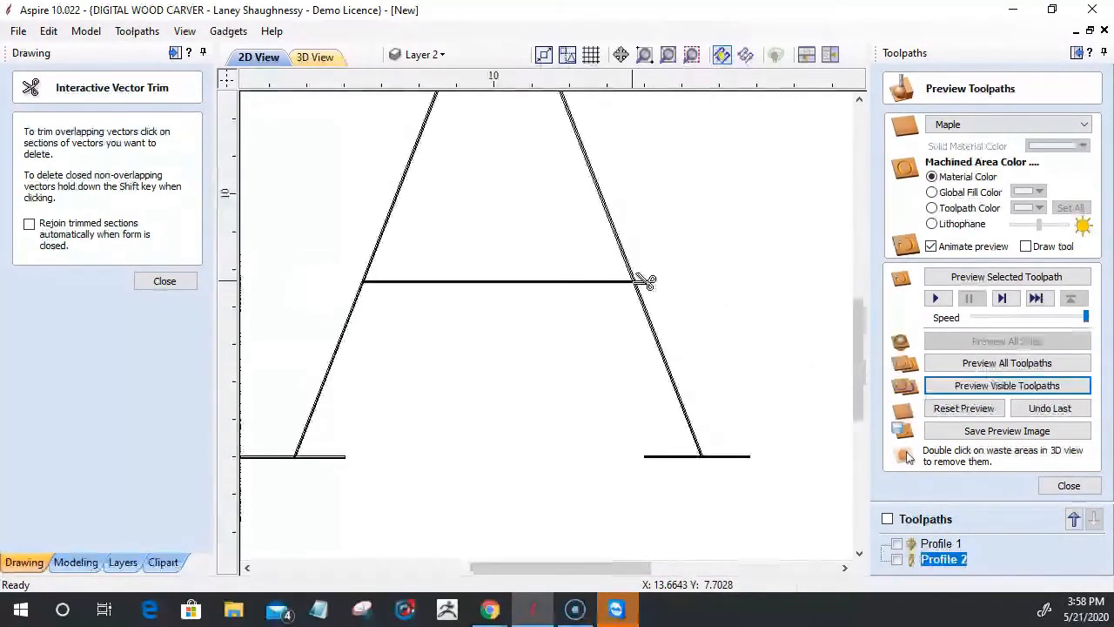
scroll(696, 462, up, 3)
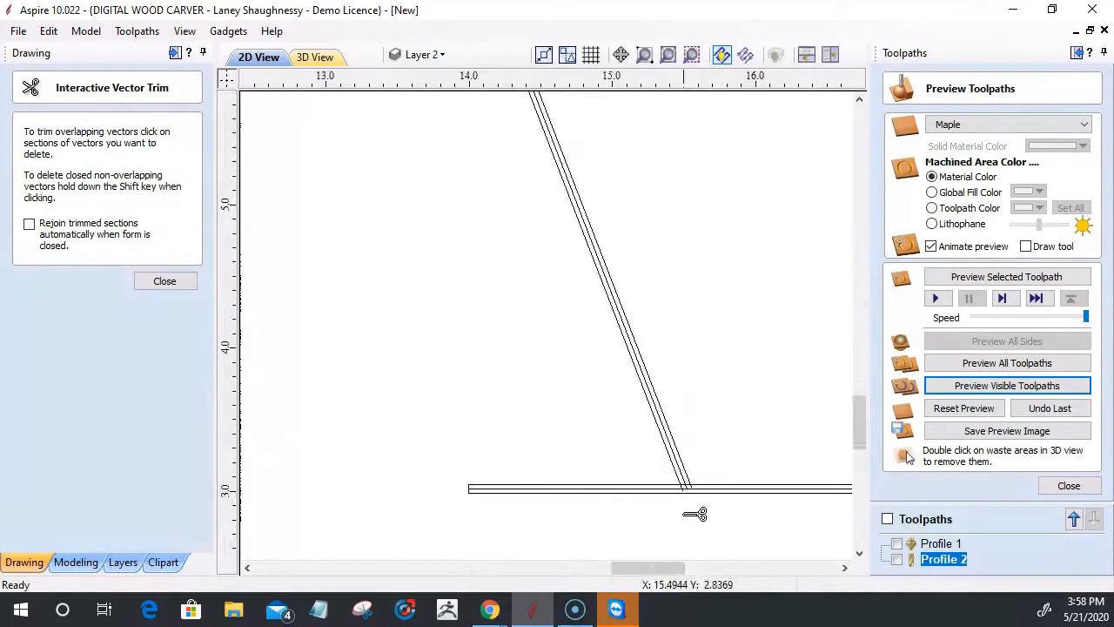
scroll(684, 487, up, 5)
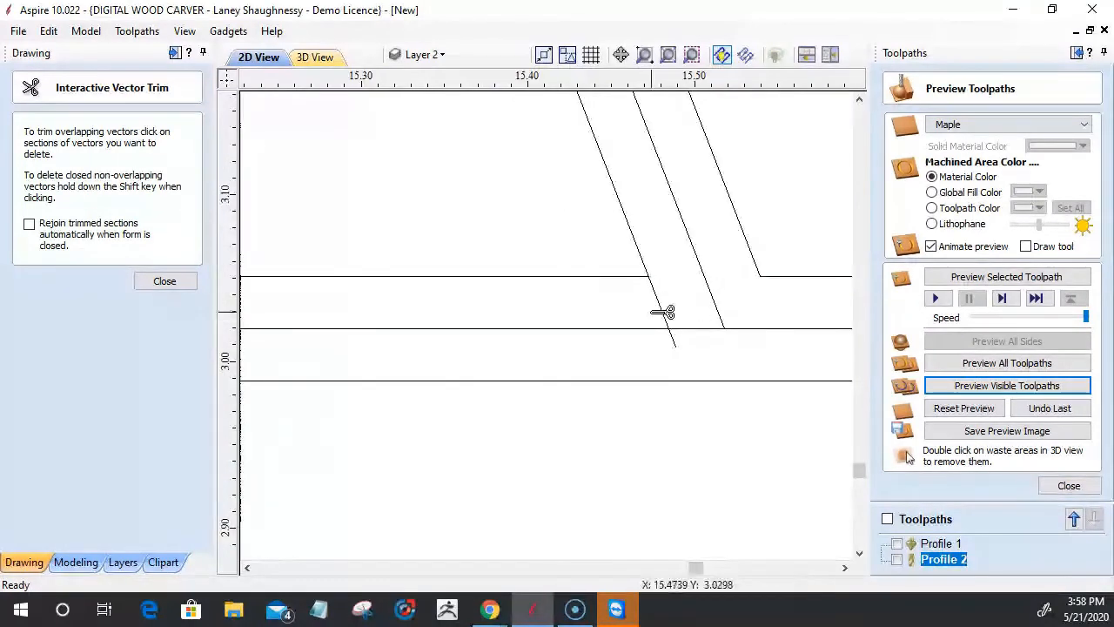
click(661, 311)
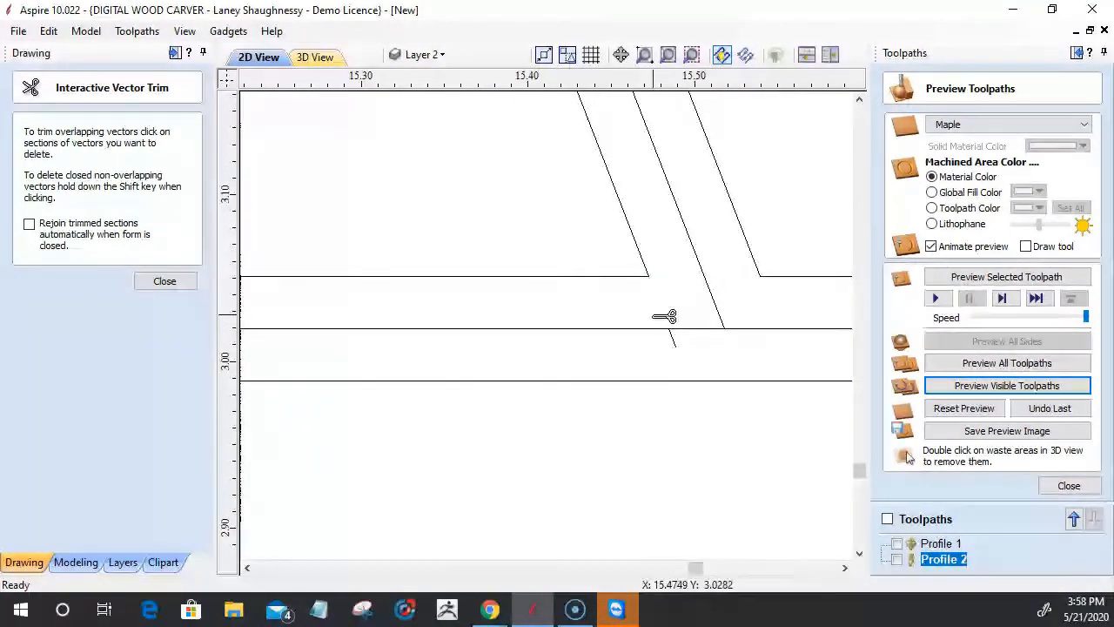
Trim the overlapping leg and serif offset segments at the left foot, keeping the centerlines, and leave vector trimming.
scroll(768, 368, down, 10)
scroll(820, 371, down, 5)
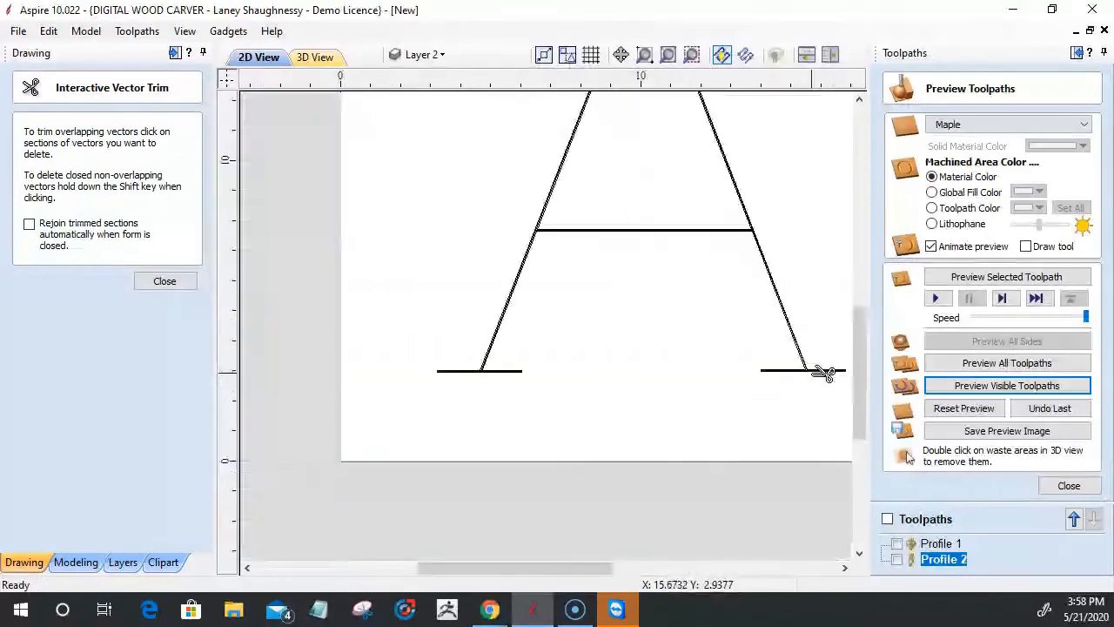
scroll(440, 373, up, 8)
scroll(654, 361, up, 3)
scroll(610, 400, up, 5)
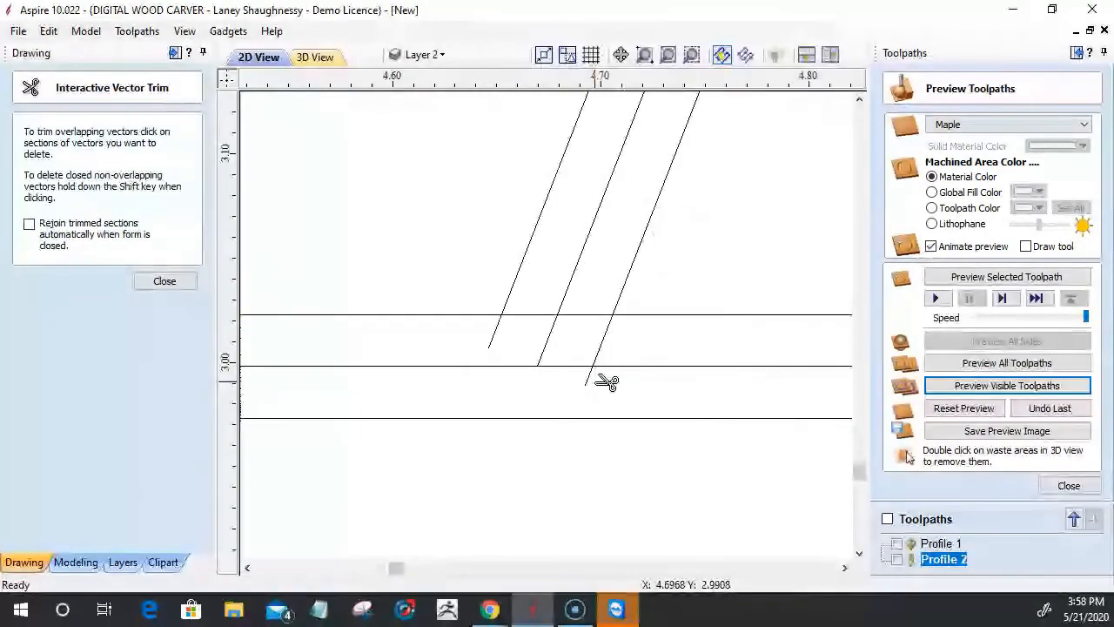
click(500, 276)
click(442, 306)
click(606, 332)
click(586, 375)
scroll(559, 323, down, 6)
scroll(559, 328, down, 3)
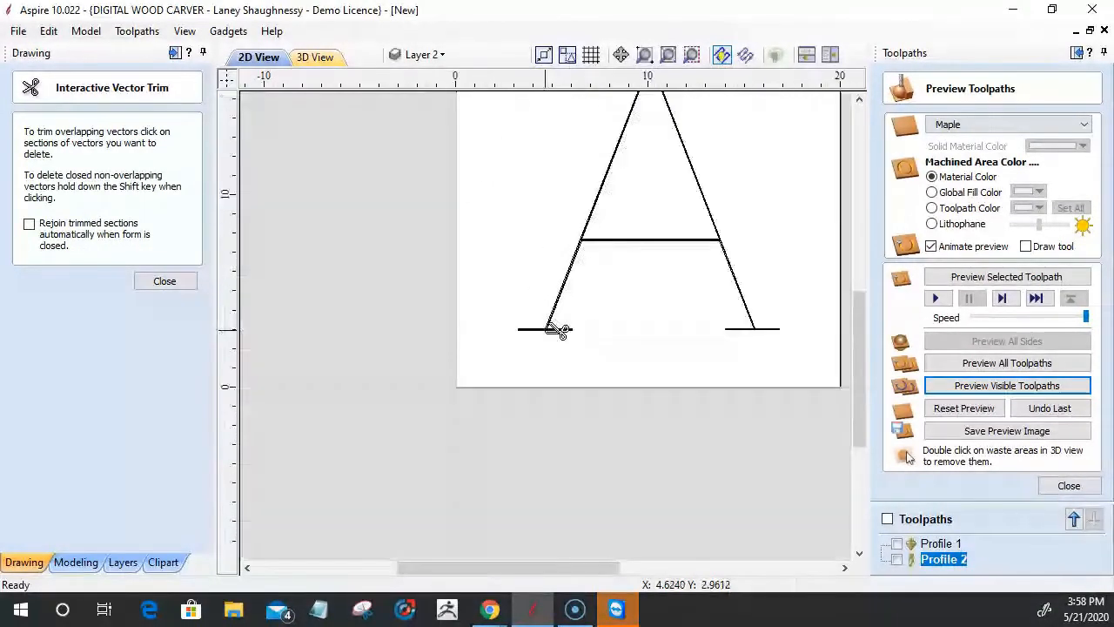
scroll(659, 144, up, 4)
scroll(336, 303, up, 4)
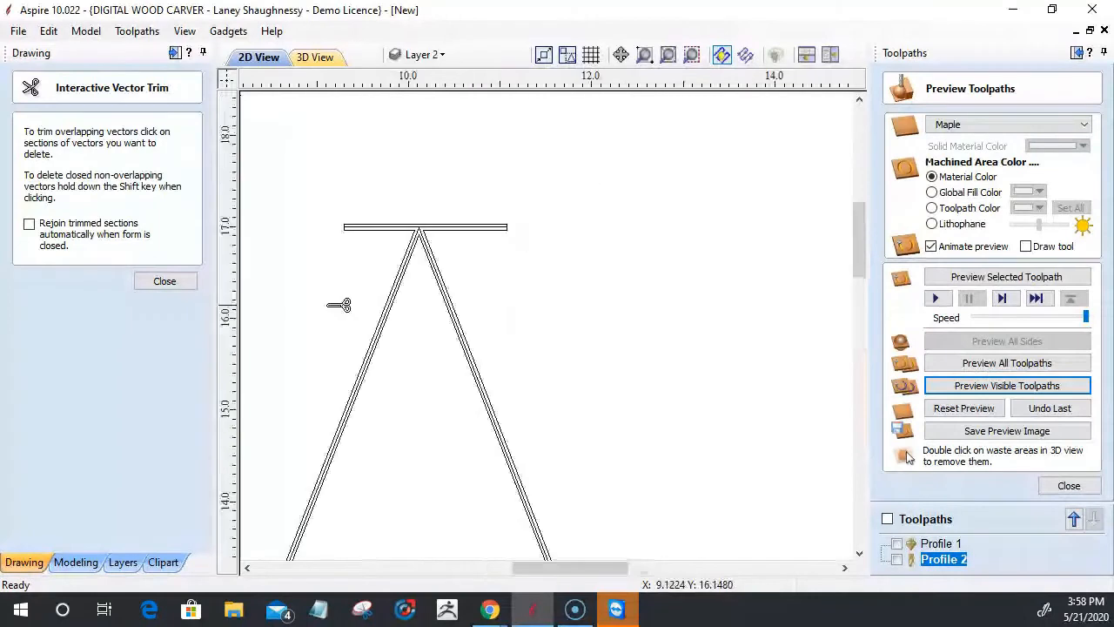
key(Escape)
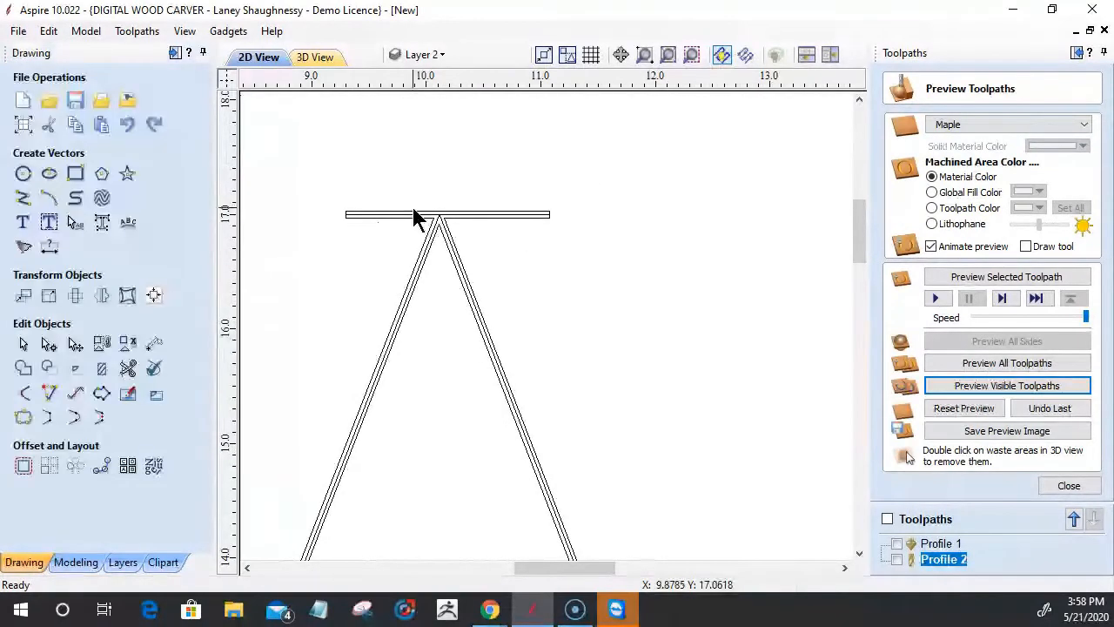
Select the offset vectors of the top serif, legs and crossbar, down to the left leg's lower inner edge, without the centerlines.
click(414, 217)
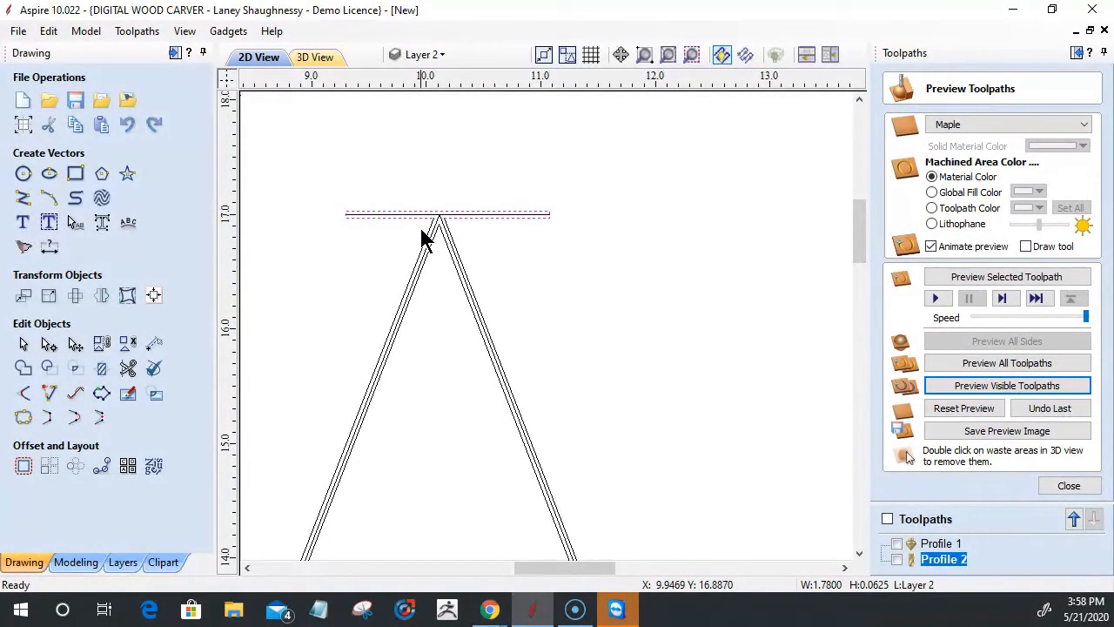
shift+click(433, 237)
shift+click(452, 246)
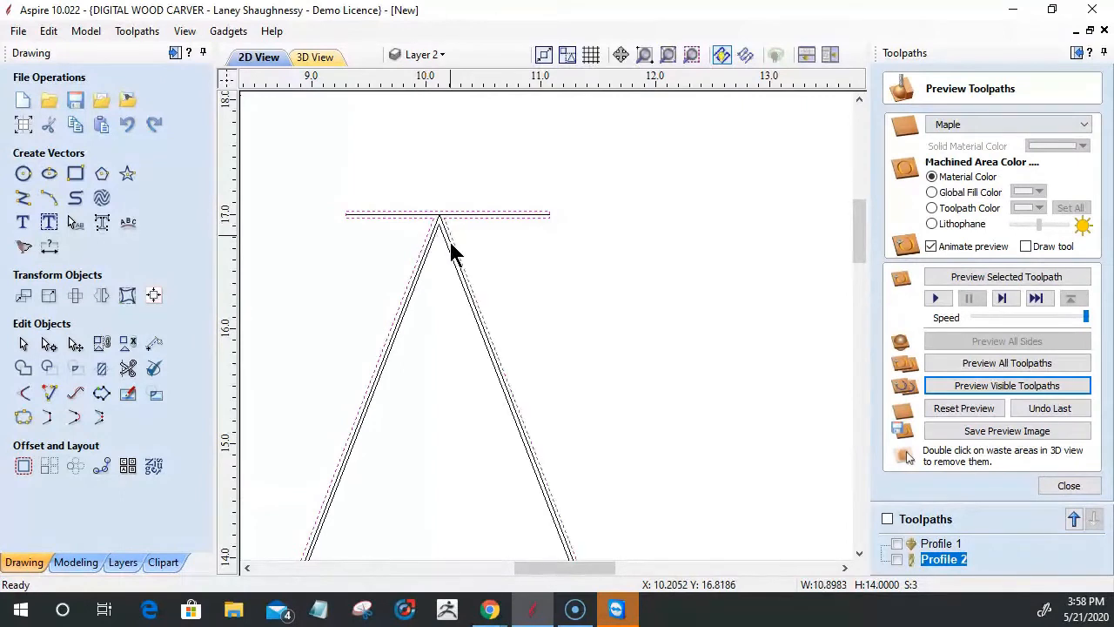
scroll(511, 240, down, 3)
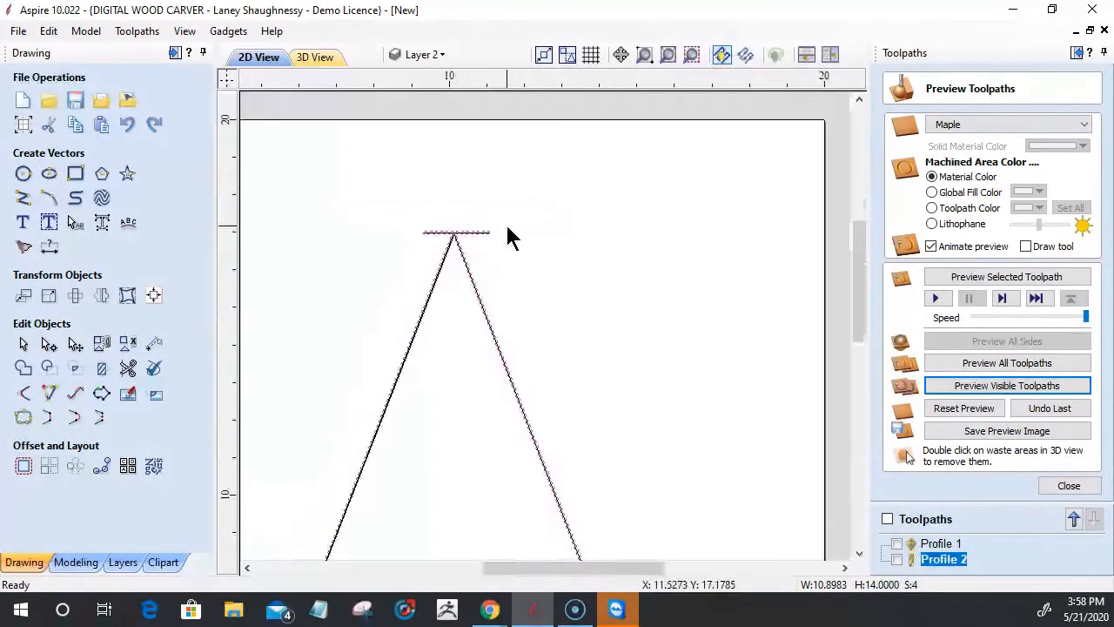
scroll(440, 316, up, 4)
shift+click(383, 263)
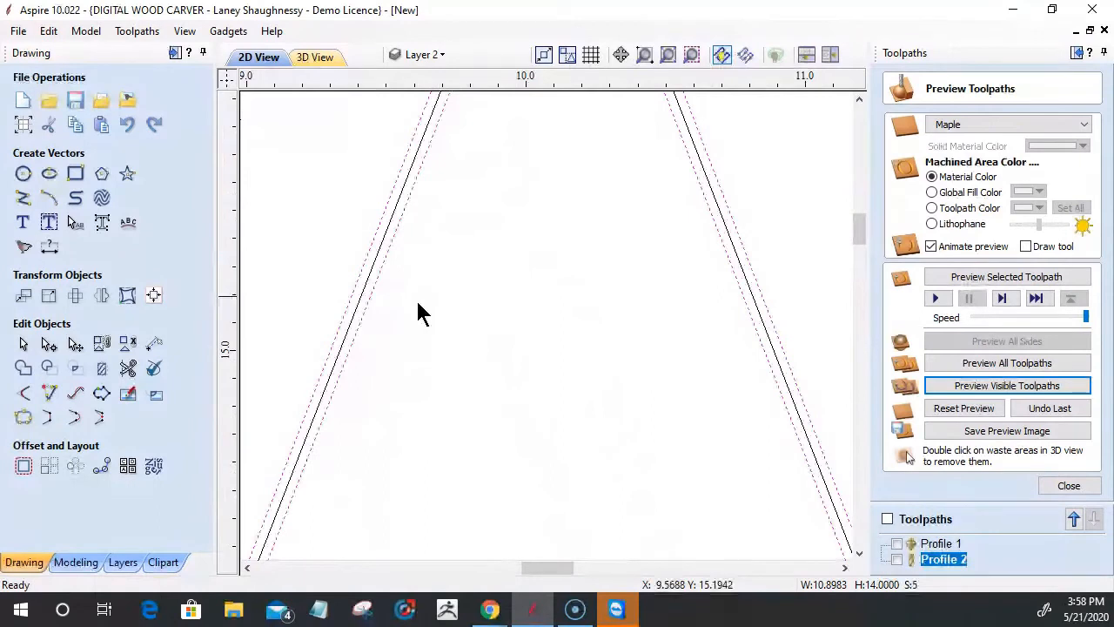
scroll(657, 256, down, 4)
scroll(594, 293, up, 2)
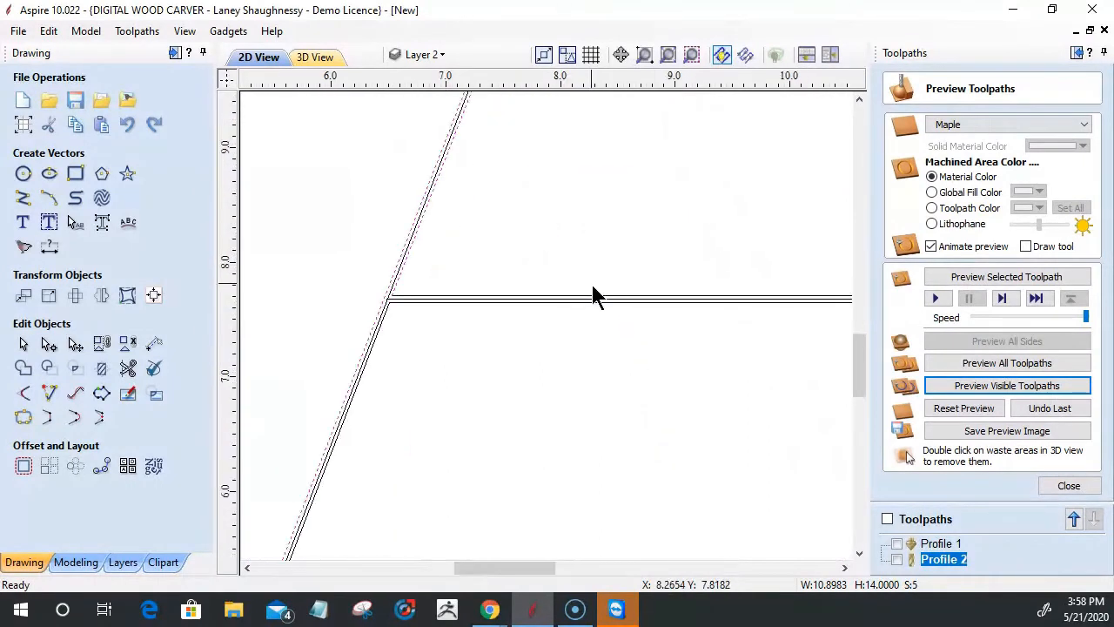
shift+click(592, 296)
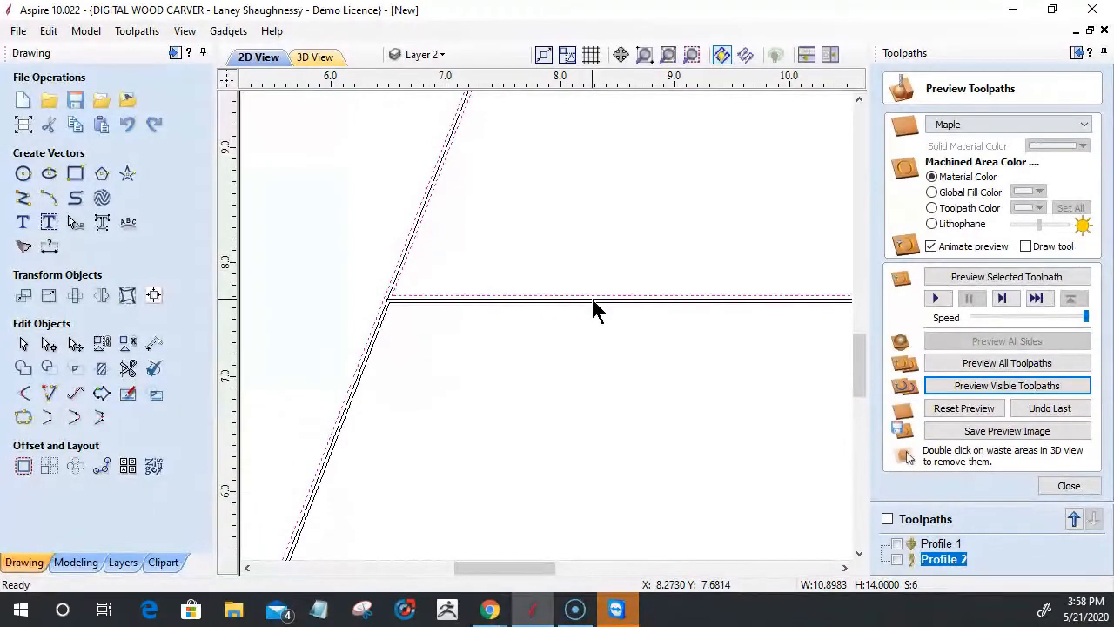
shift+click(593, 302)
shift+click(371, 340)
Add the right leg's lower inner offset and both foot serifs' offsets to the selection and join the selected vectors.
scroll(371, 340, down, 5)
scroll(608, 415, up, 4)
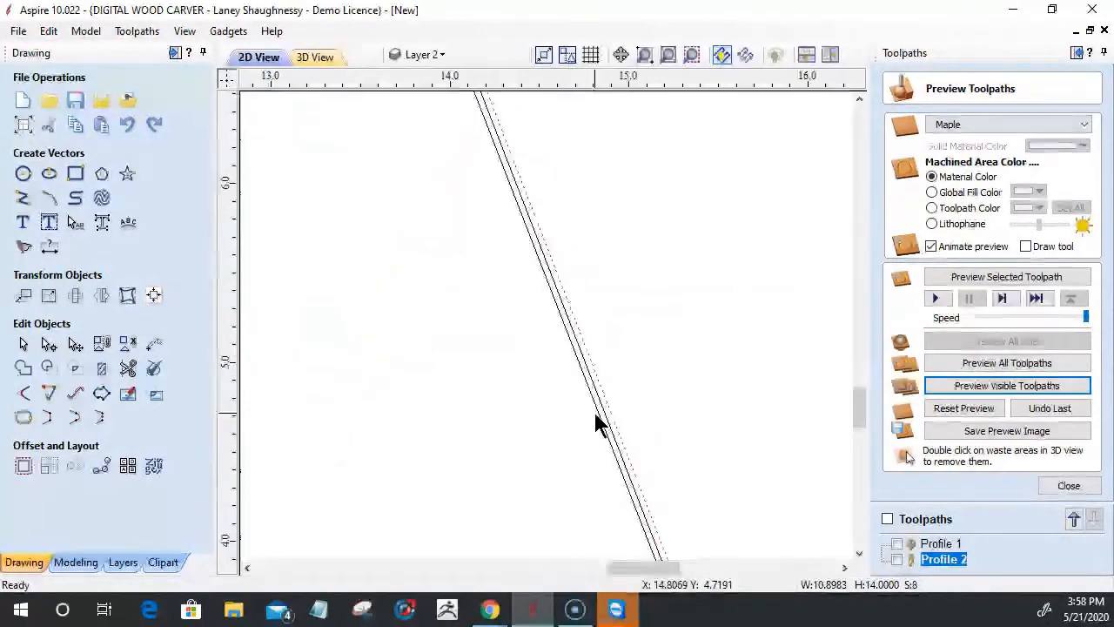
scroll(601, 423, down, 3)
shift+click(566, 467)
scroll(565, 467, up, 3)
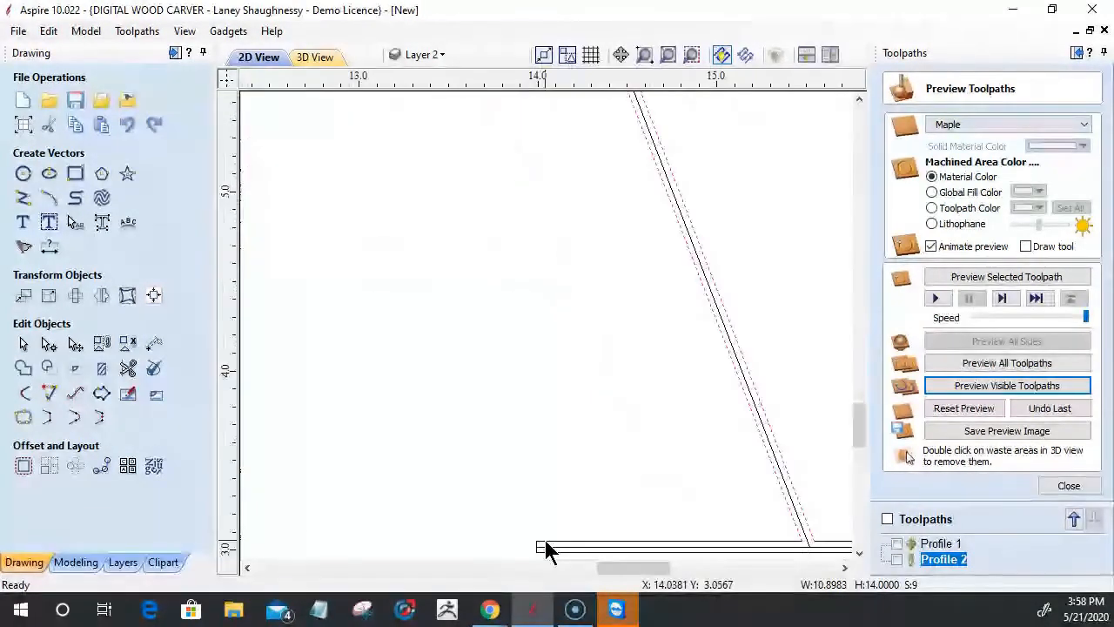
scroll(639, 455, down, 6)
scroll(447, 490, up, 4)
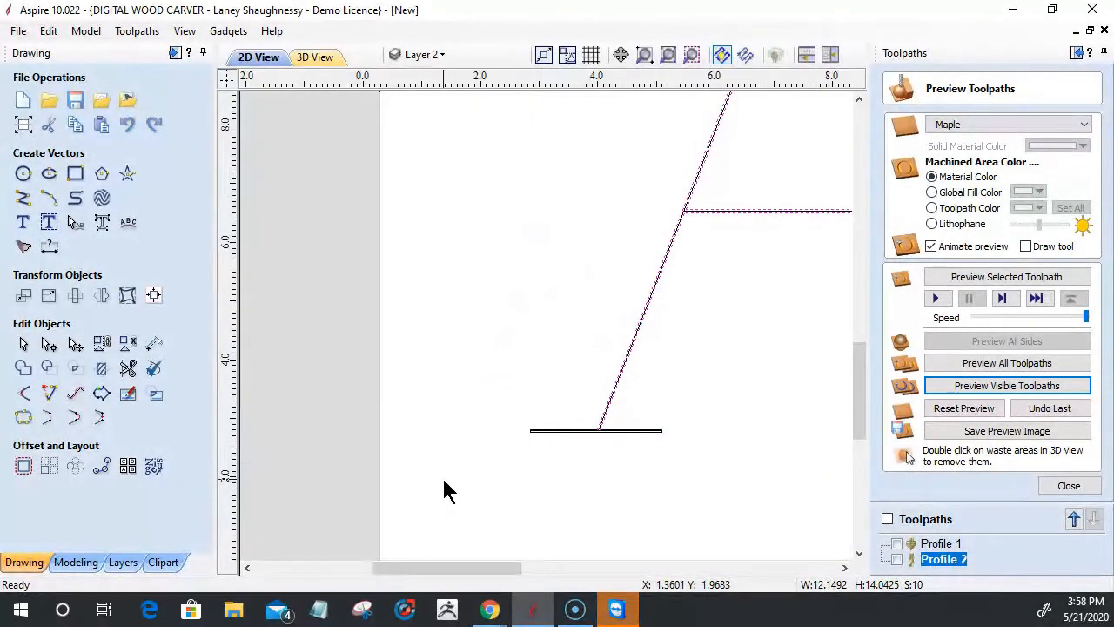
shift+click(578, 421)
scroll(577, 423, up, 2)
shift+click(577, 428)
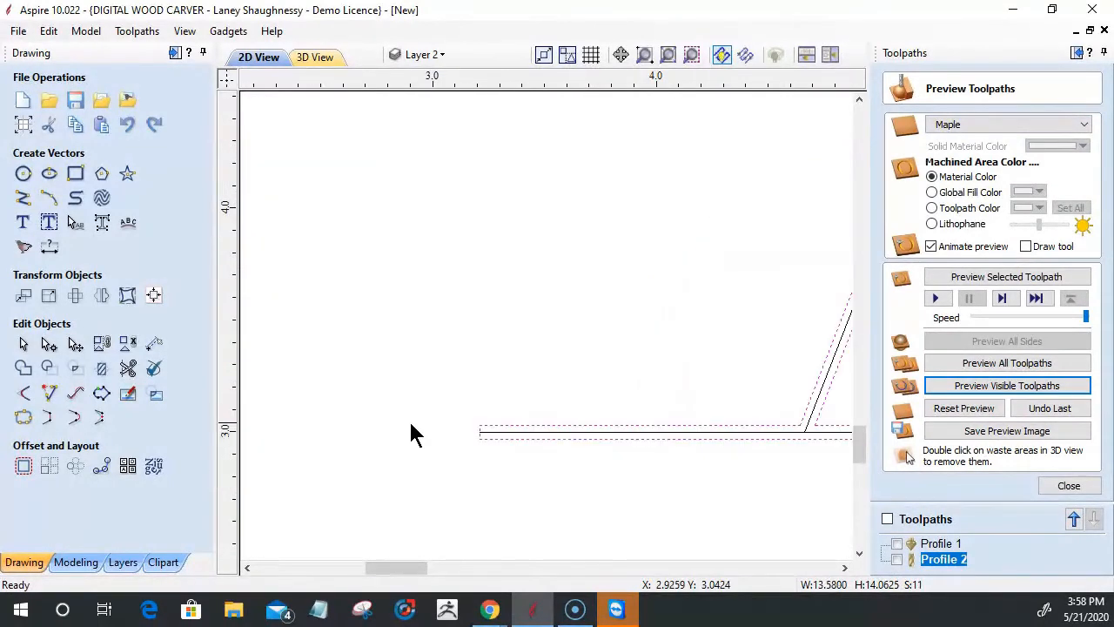
click(20, 422)
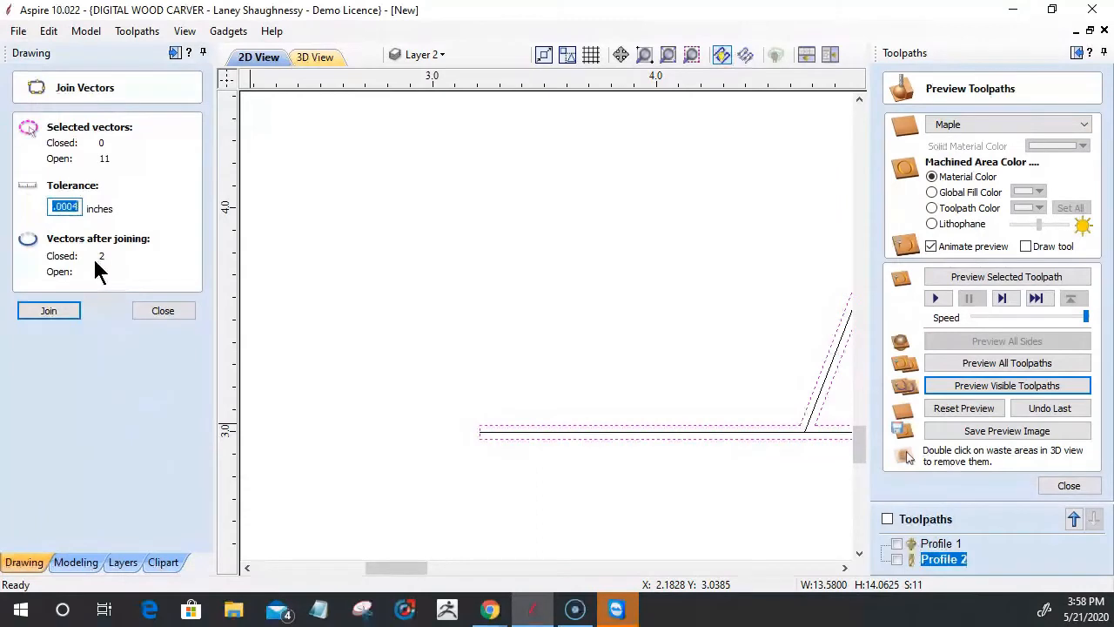
click(53, 311)
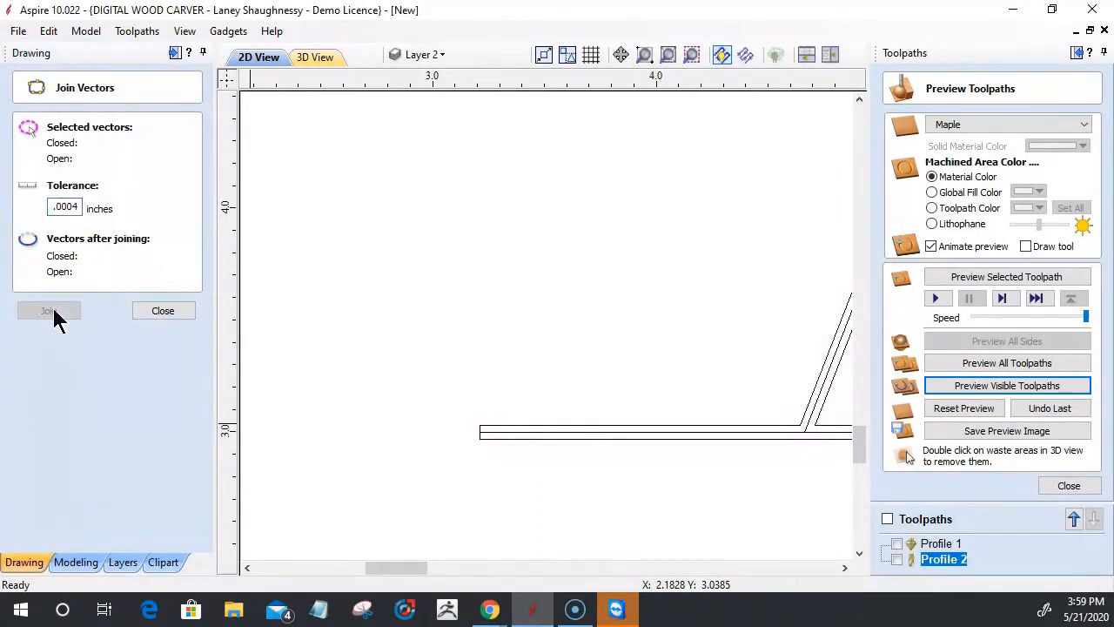
click(179, 312)
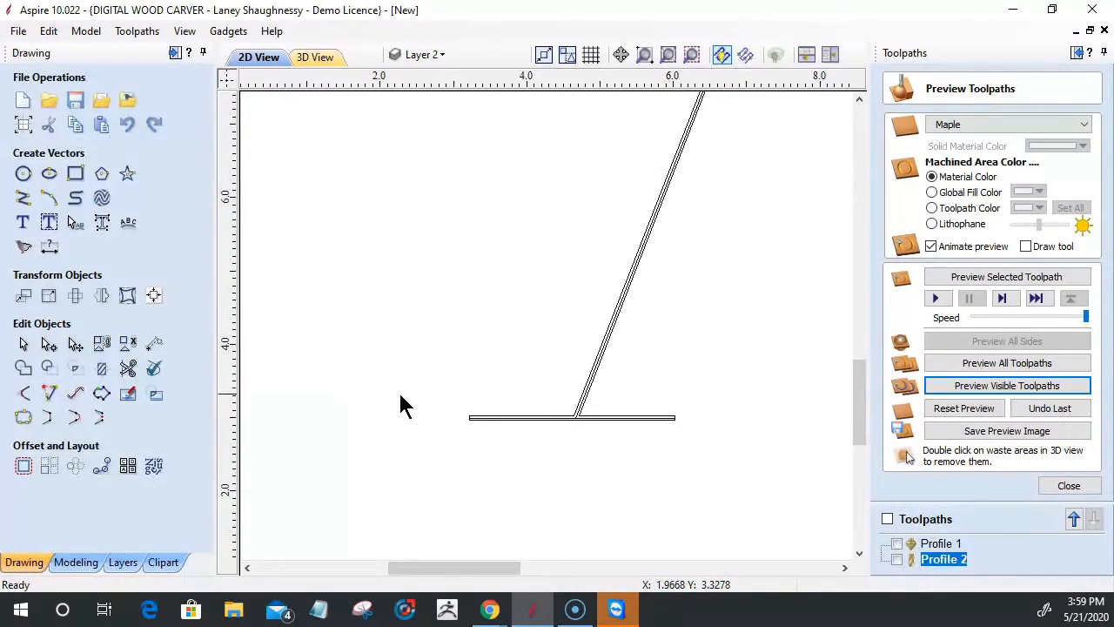
Select the letter A's joined outer outline together with the inner triangle contour, leaving the centerlines unselected.
click(587, 407)
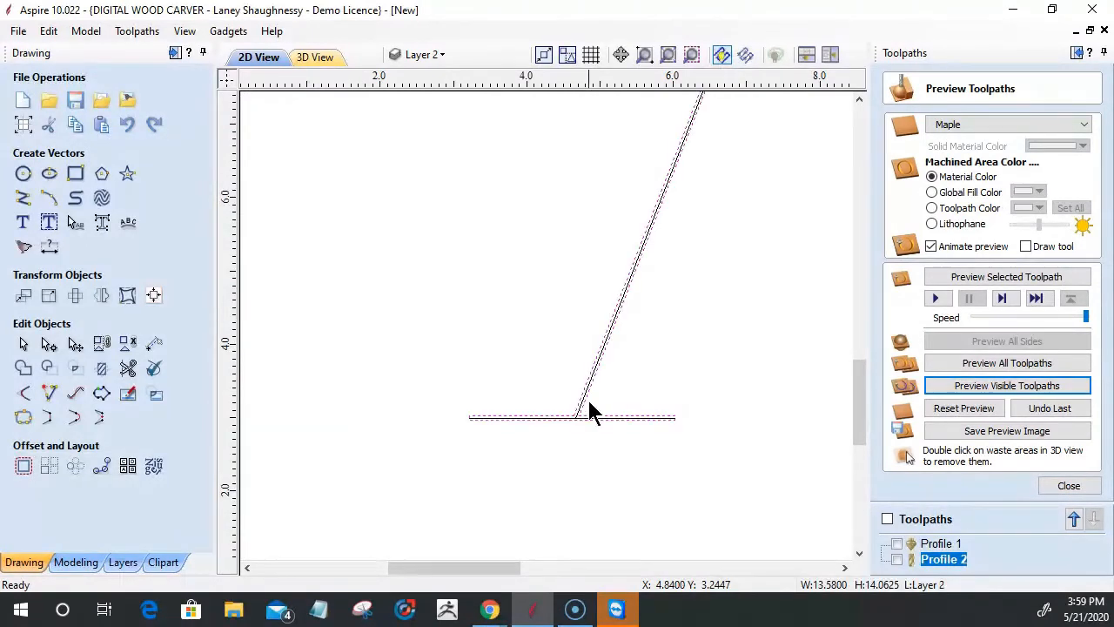
scroll(585, 418, down, 3)
scroll(609, 353, up, 6)
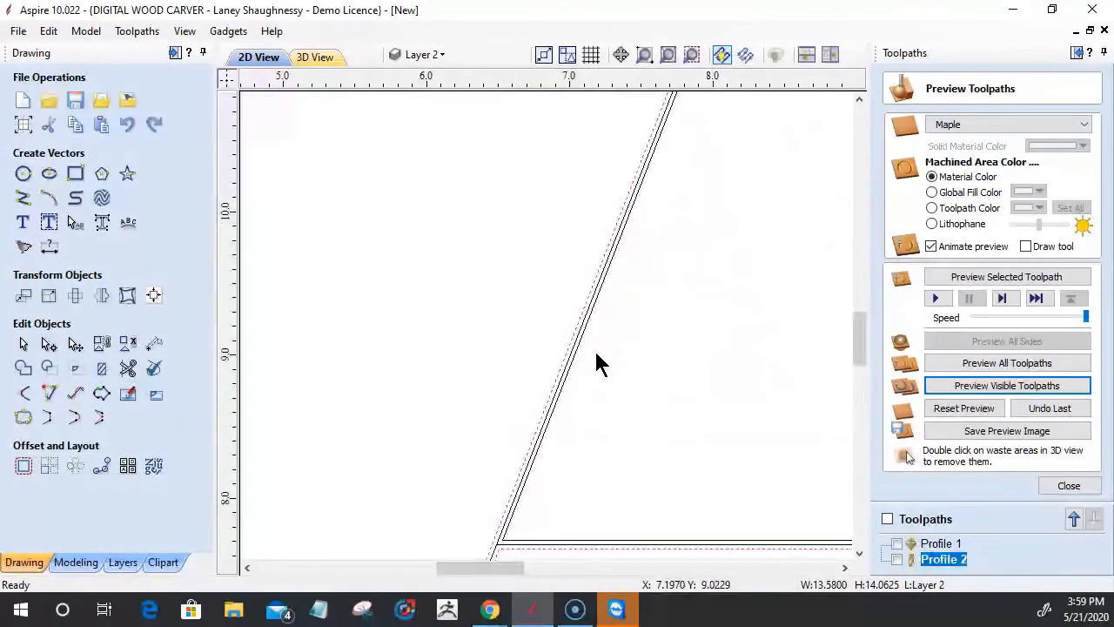
shift+click(579, 353)
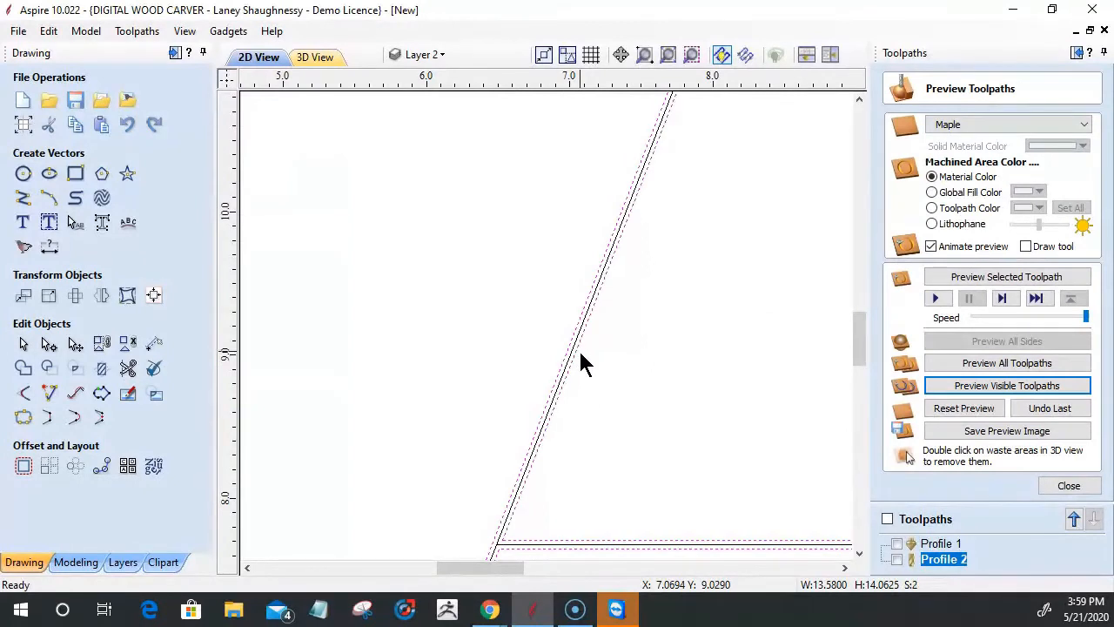
scroll(580, 353, down, 3)
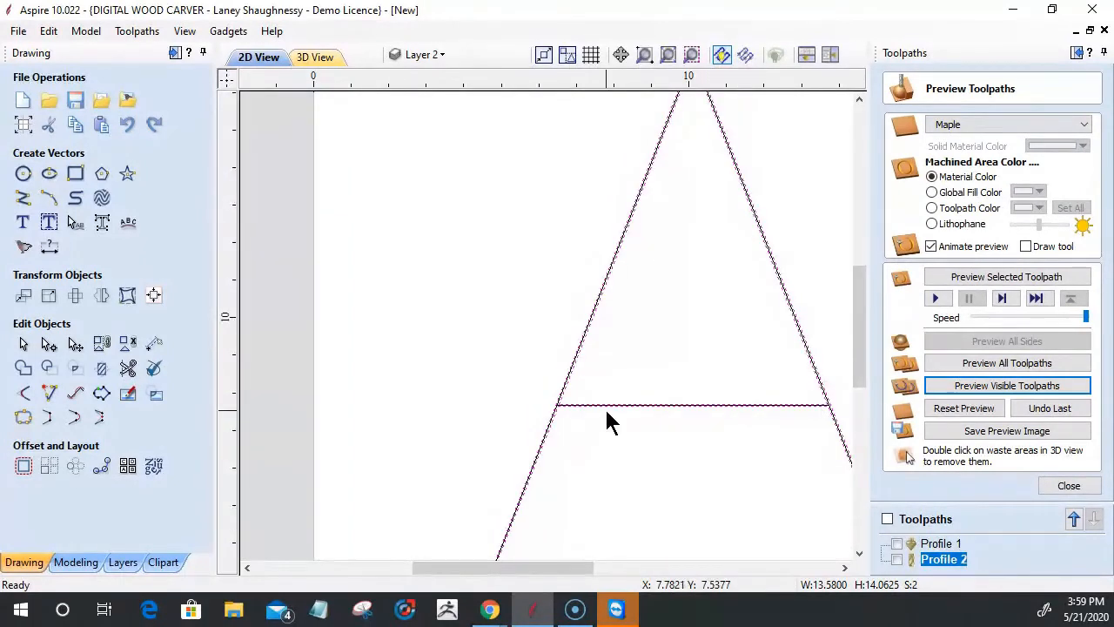
scroll(607, 423, down, 3)
Start a 2D profile toolpath on the selected outlines with a 0.375-inch cut depth and the 120.0° - 1 1/4" V-Bit.
click(1069, 487)
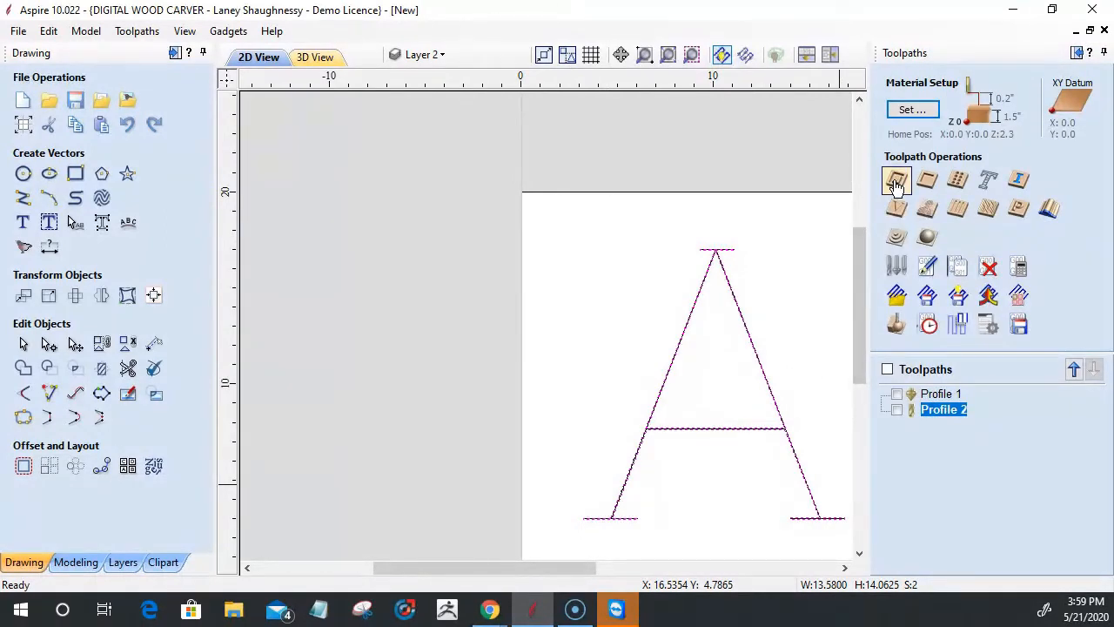
click(897, 183)
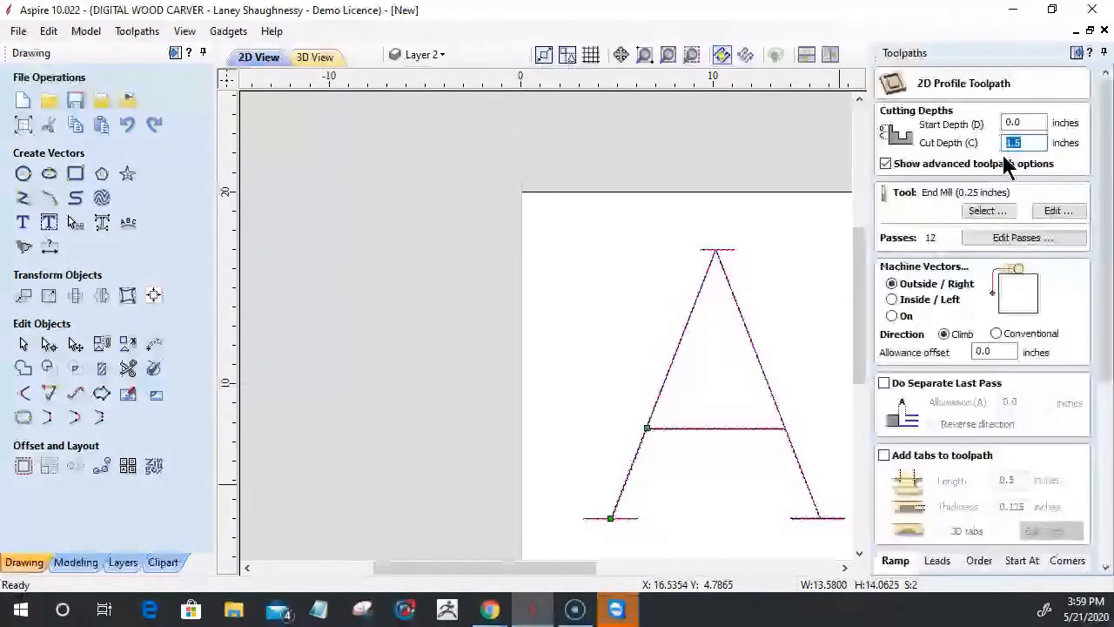
text(.375)
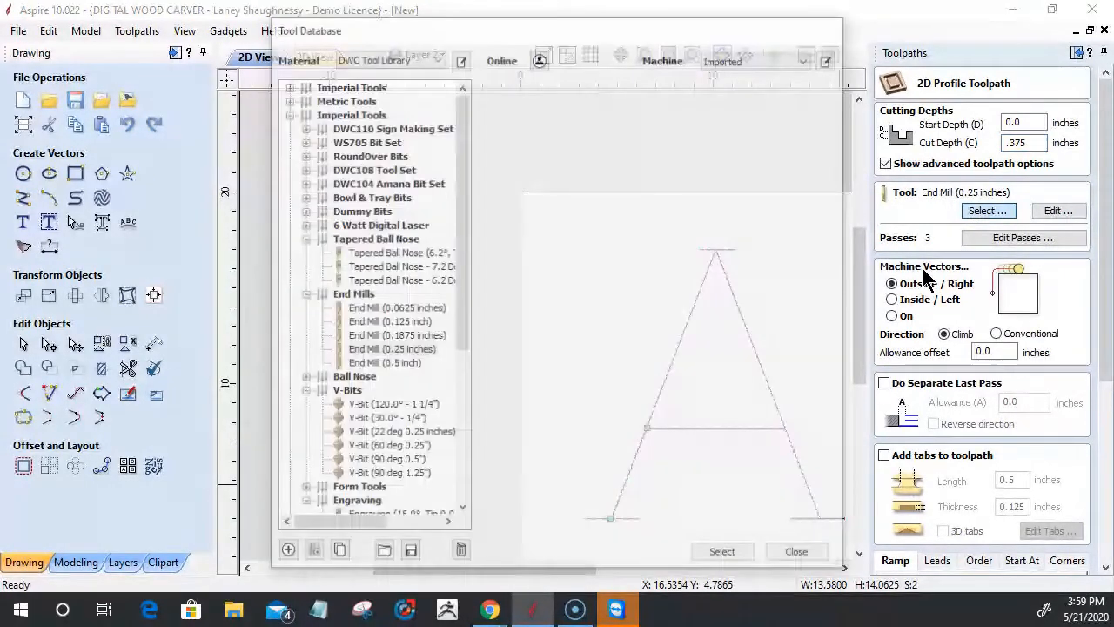
click(392, 405)
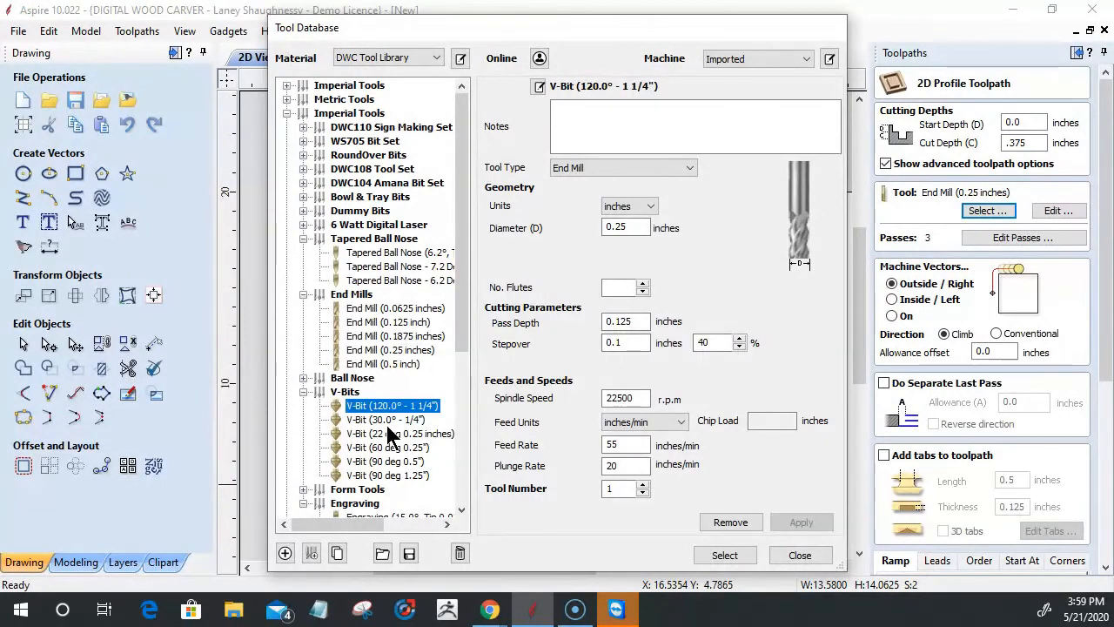
click(724, 556)
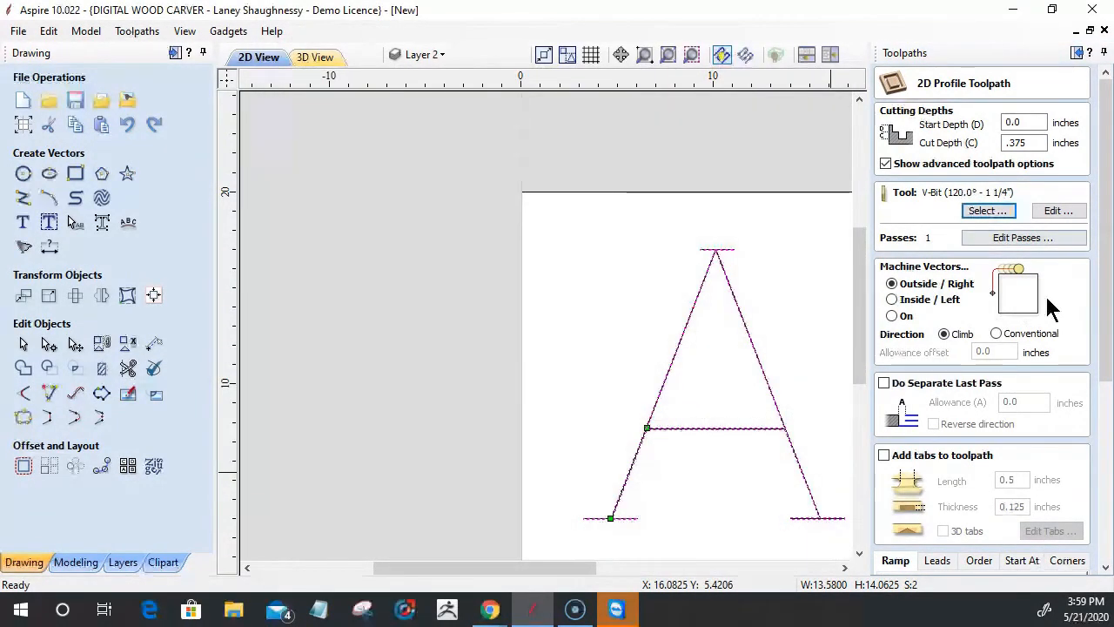
Check the new toolpath's sharp corner options and set its cut depth to 0.25 inches.
scroll(1044, 300, down, 3)
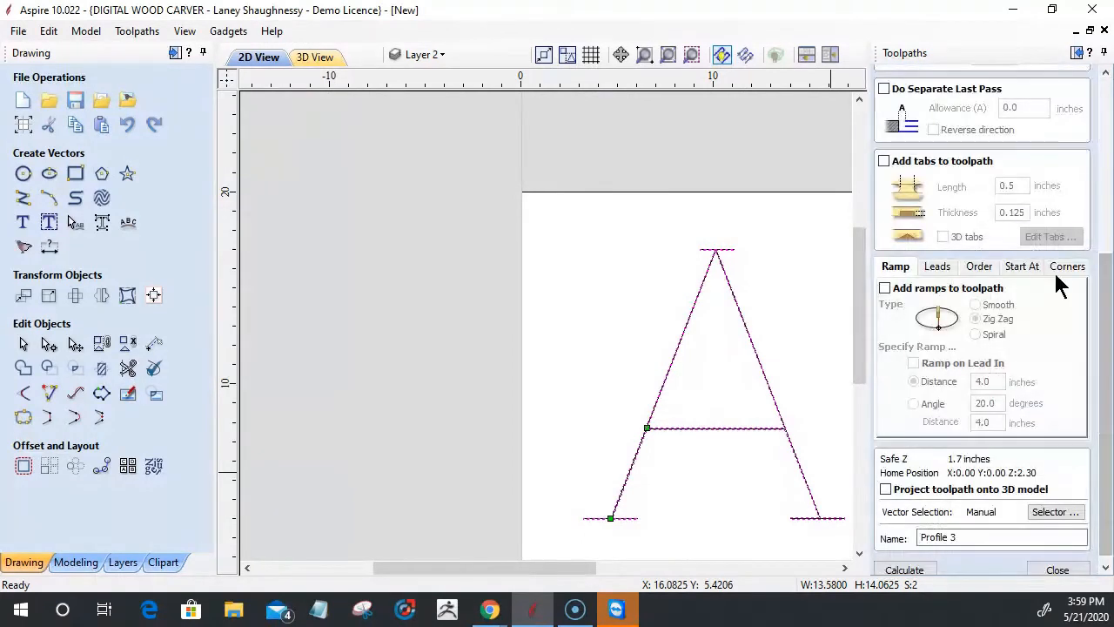
click(1062, 268)
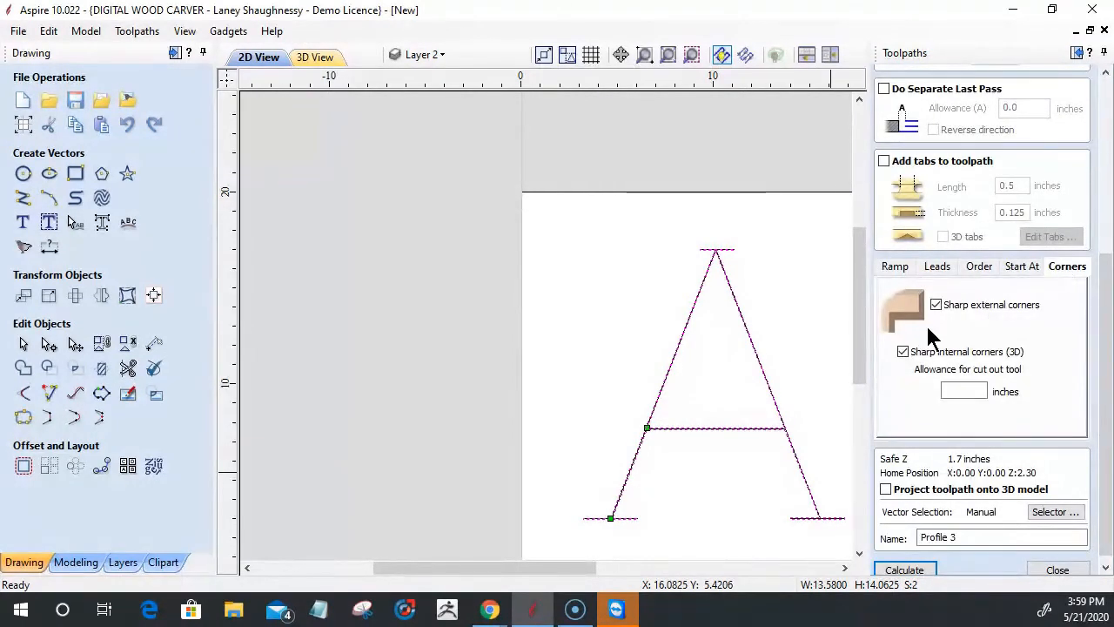
click(946, 392)
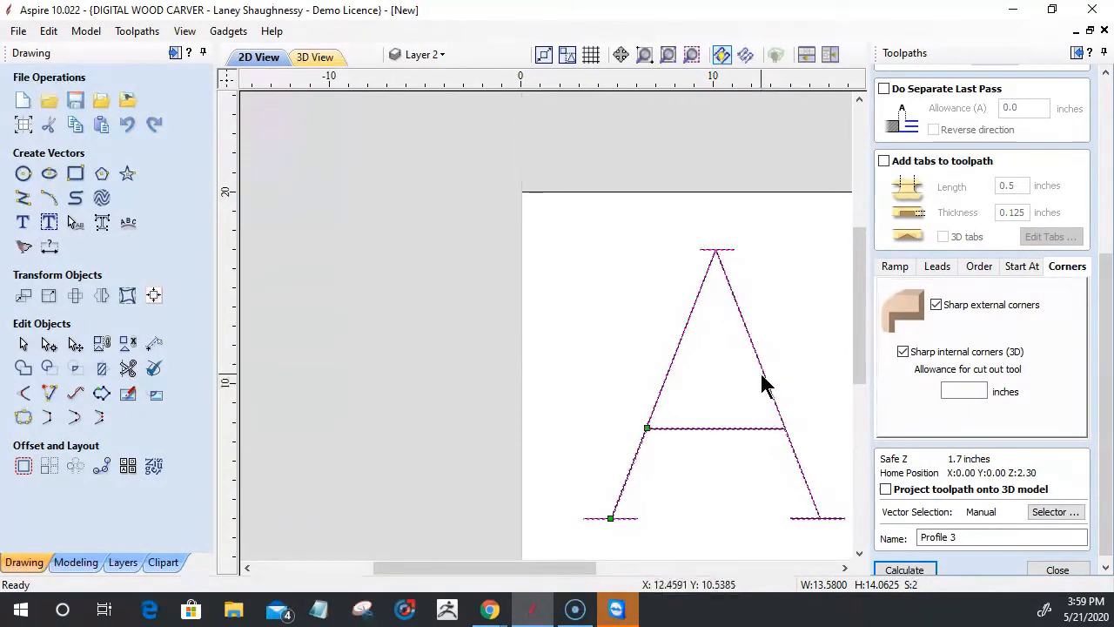
scroll(1006, 423, up, 2)
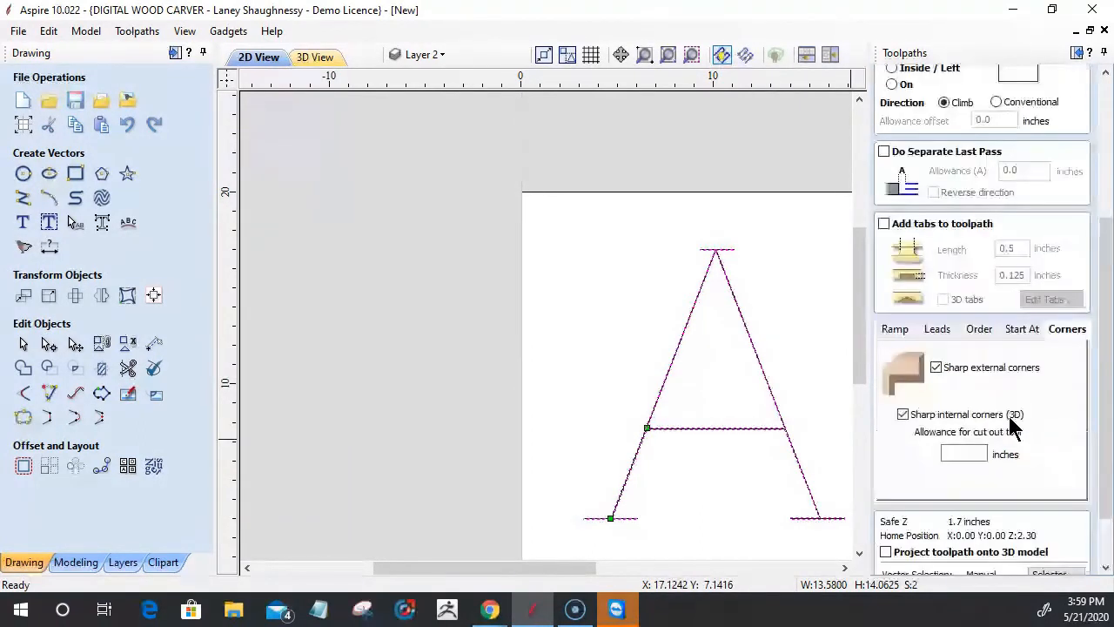
scroll(1007, 413, up, 7)
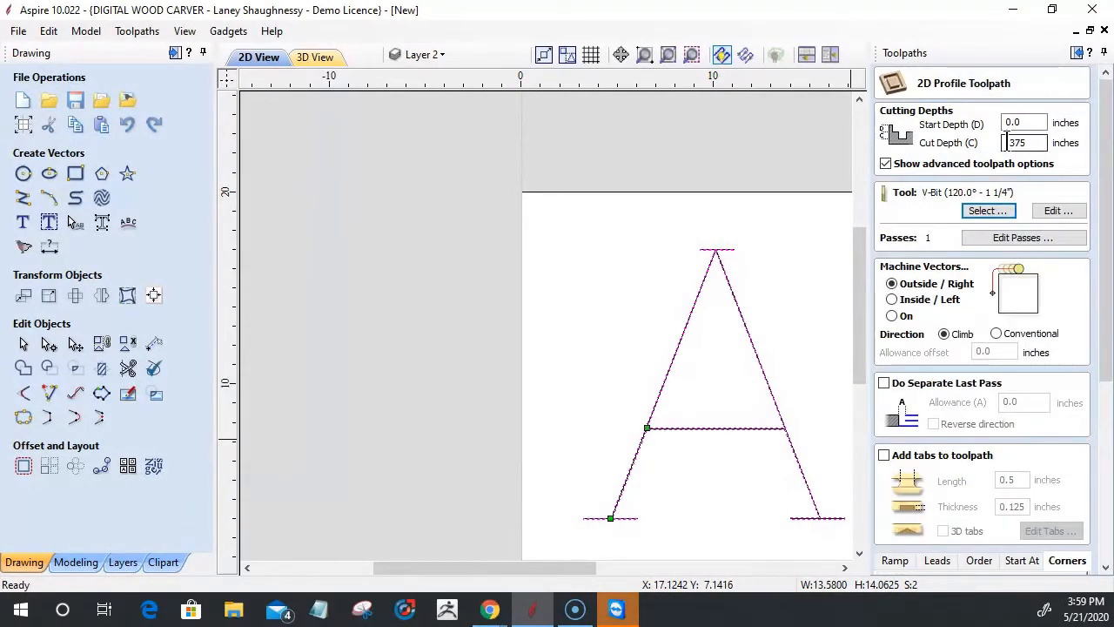
double_click(1017, 142)
key(BackSpace)
text(.25)
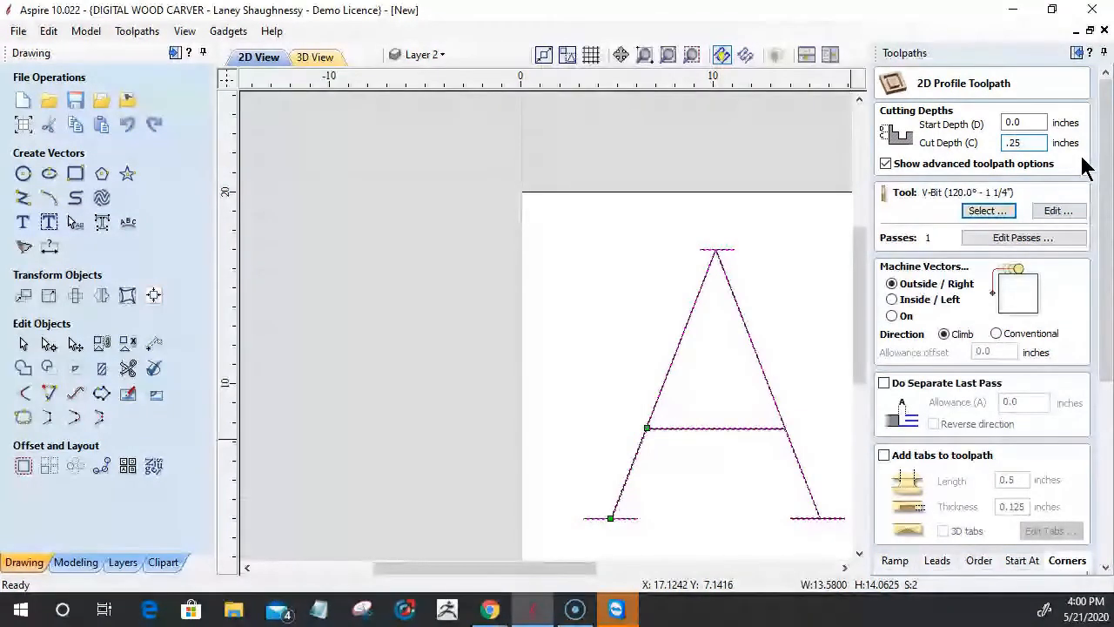
Copy the cut-out tool allowance from the sharp internal corner settings and calculate the profile toolpath.
drag(1104, 174, 1102, 348)
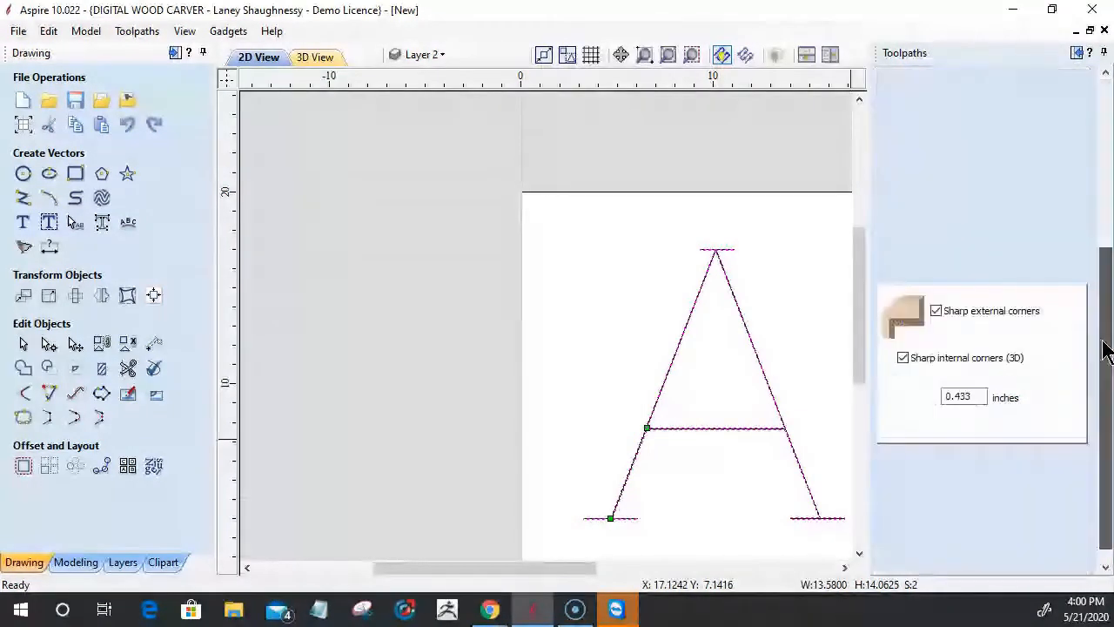
double_click(966, 382)
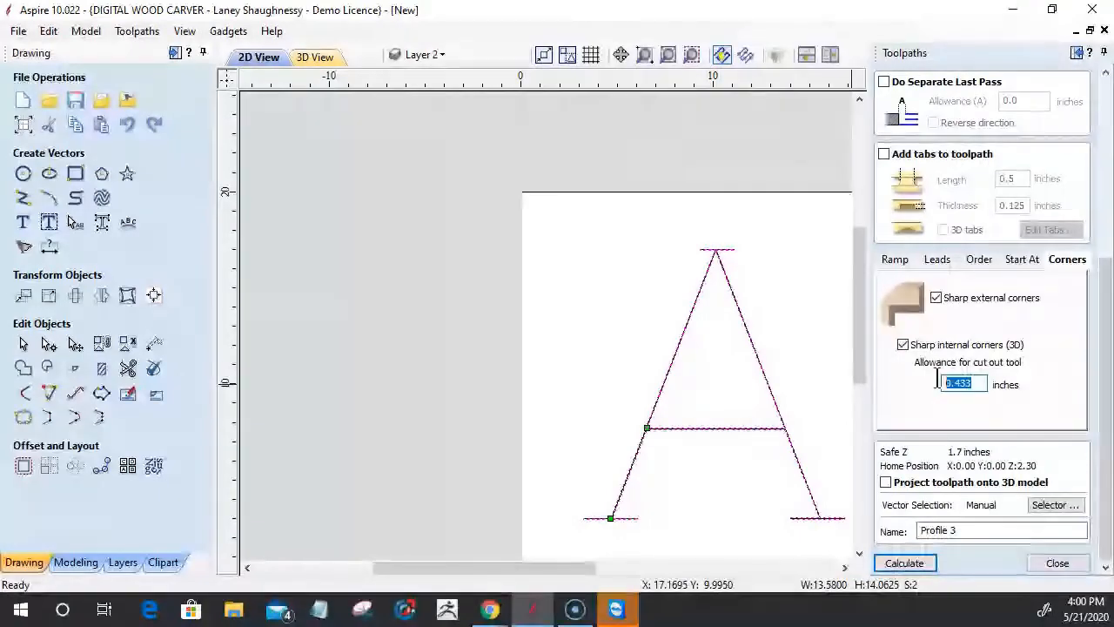
right_click(962, 383)
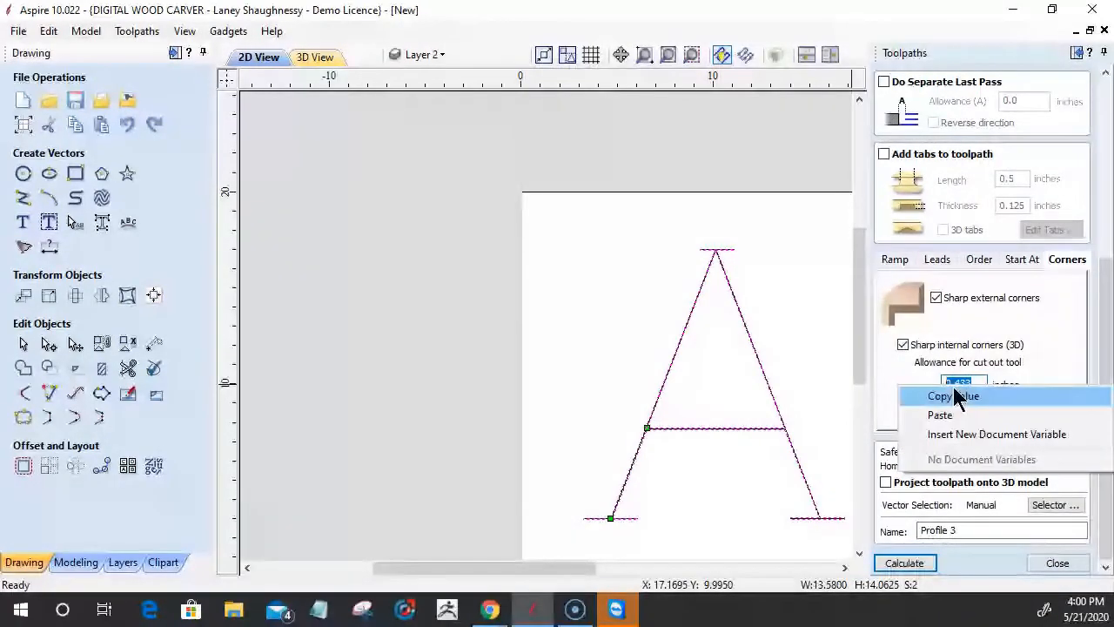
click(951, 396)
click(916, 561)
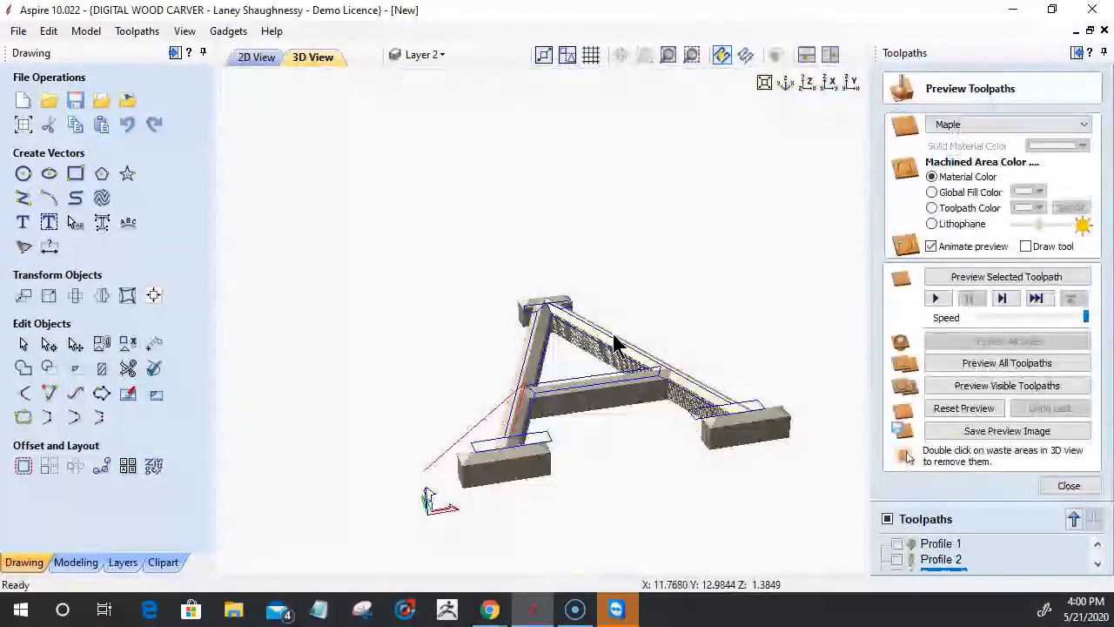
Reset the preview and simulate the visible toolpath with a close view of the A's top serif and apex.
click(962, 408)
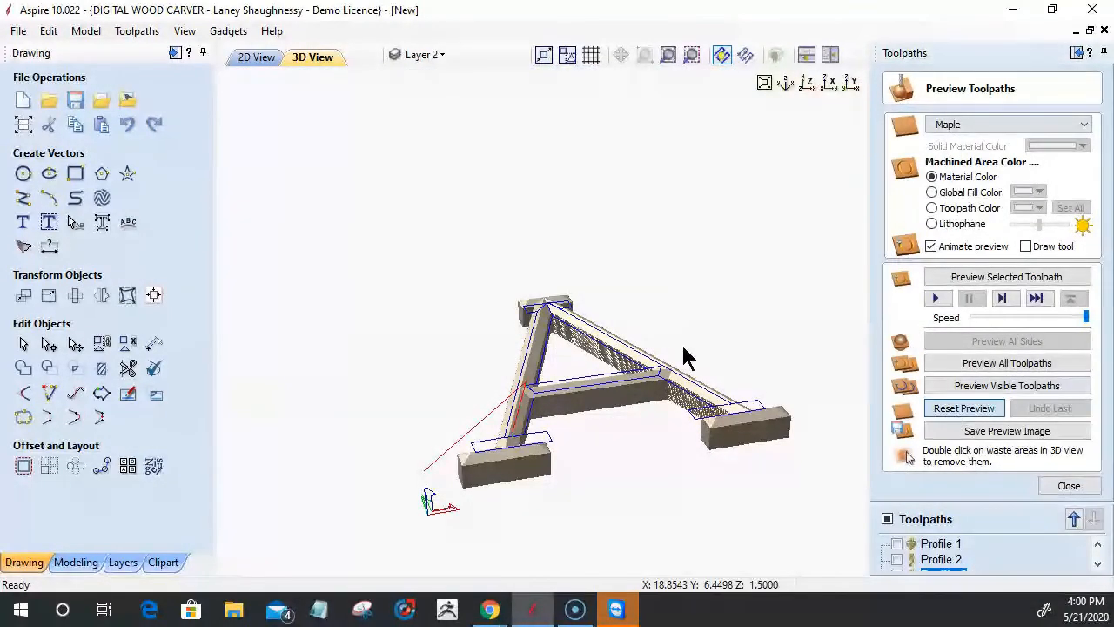
drag(641, 356, 562, 463)
drag(675, 137, 725, 216)
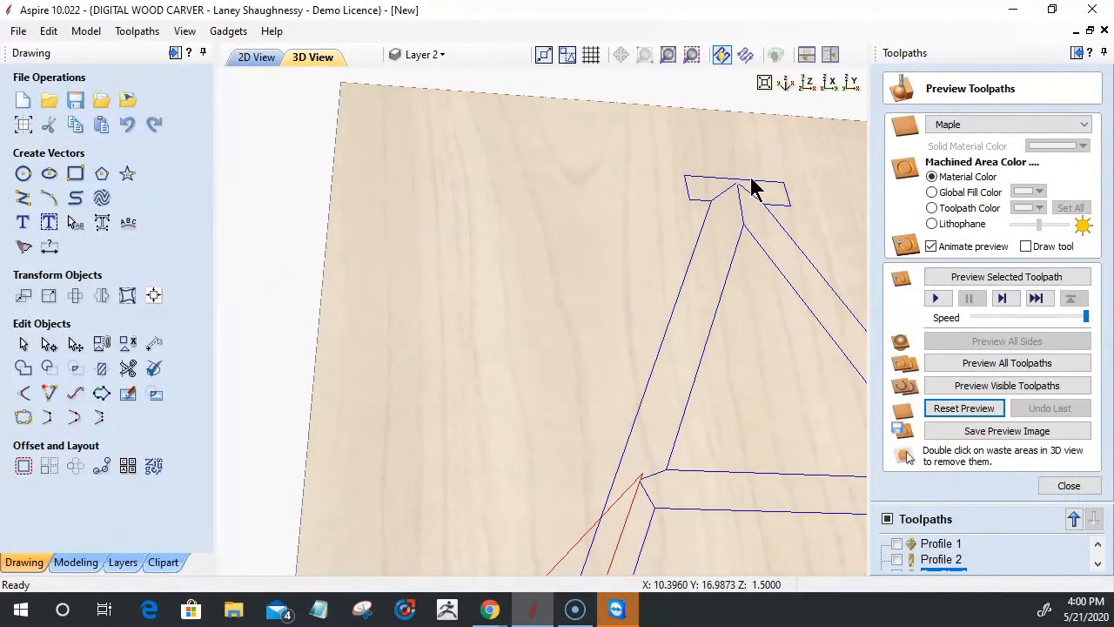
scroll(749, 181, up, 3)
middle_drag(750, 181, 209, 371)
scroll(317, 350, up, 1)
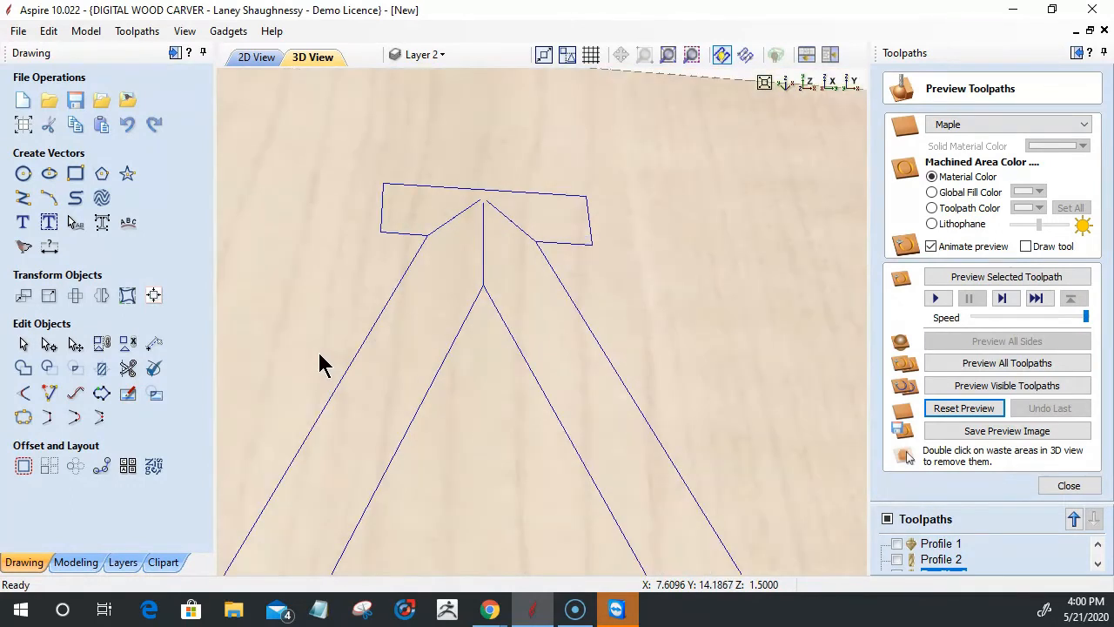
scroll(484, 216, up, 1)
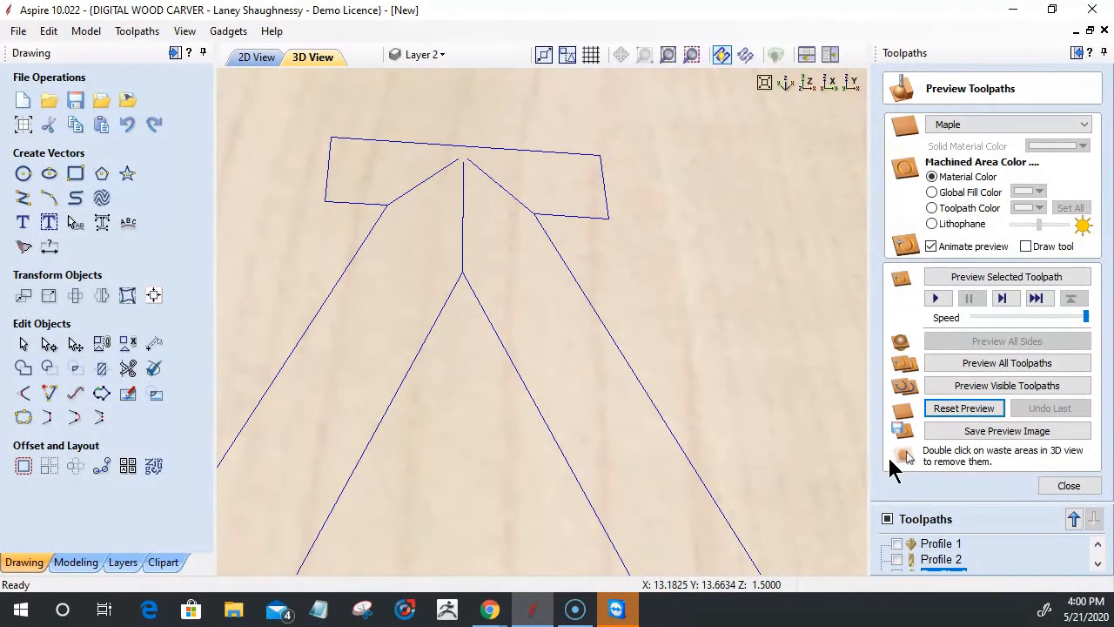
click(972, 386)
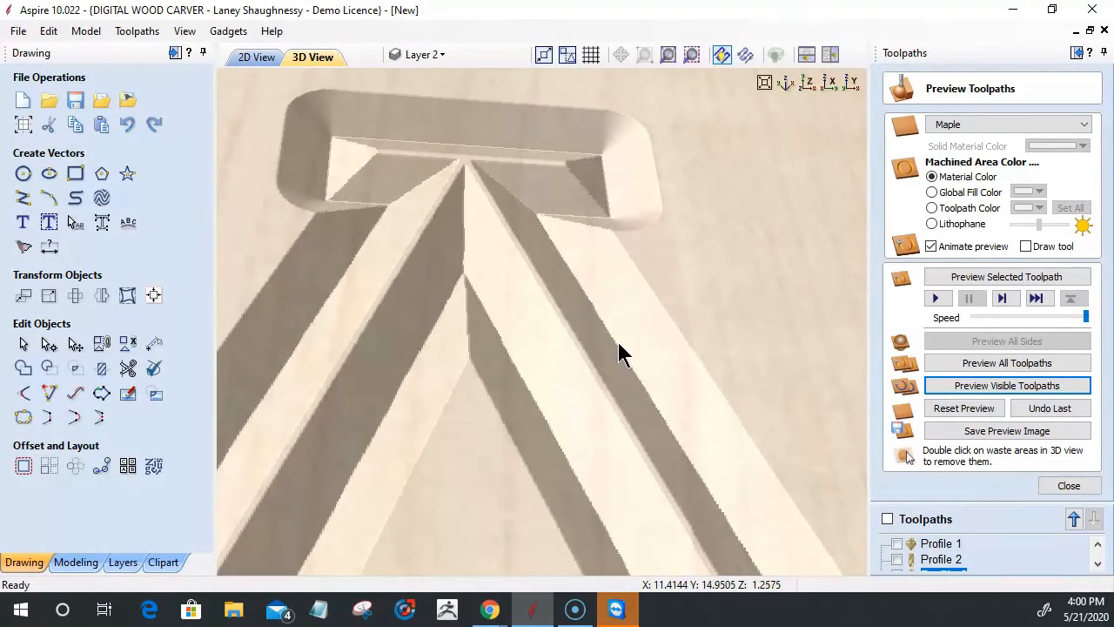
Reopen the Profile 3 toolpath, set its cut depth to 0.375 inches and try to recalculate it.
click(1060, 491)
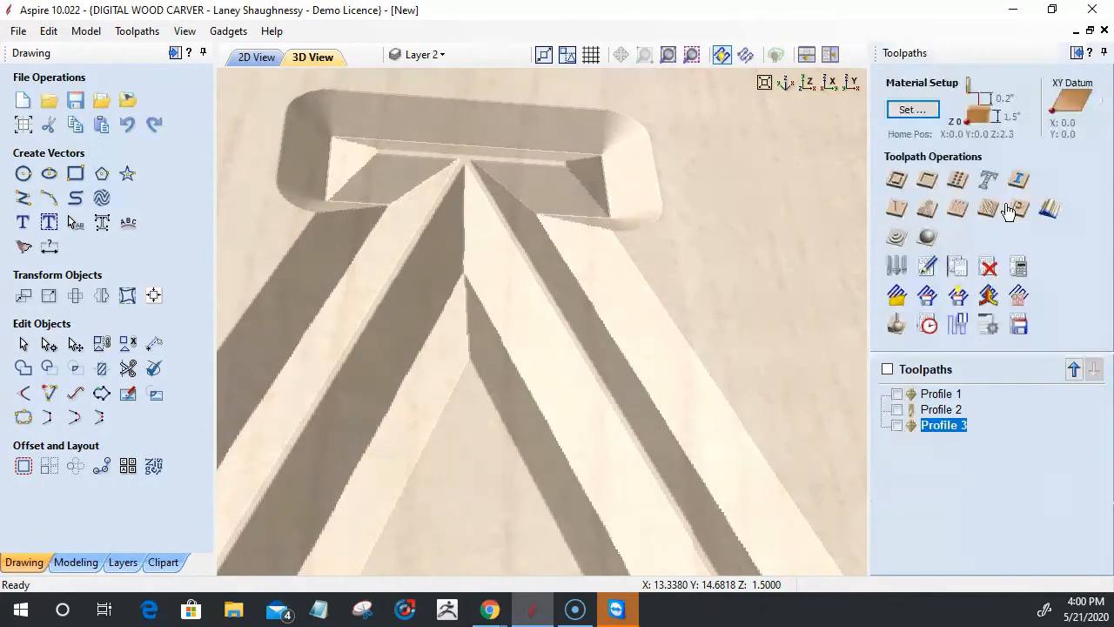
double_click(929, 430)
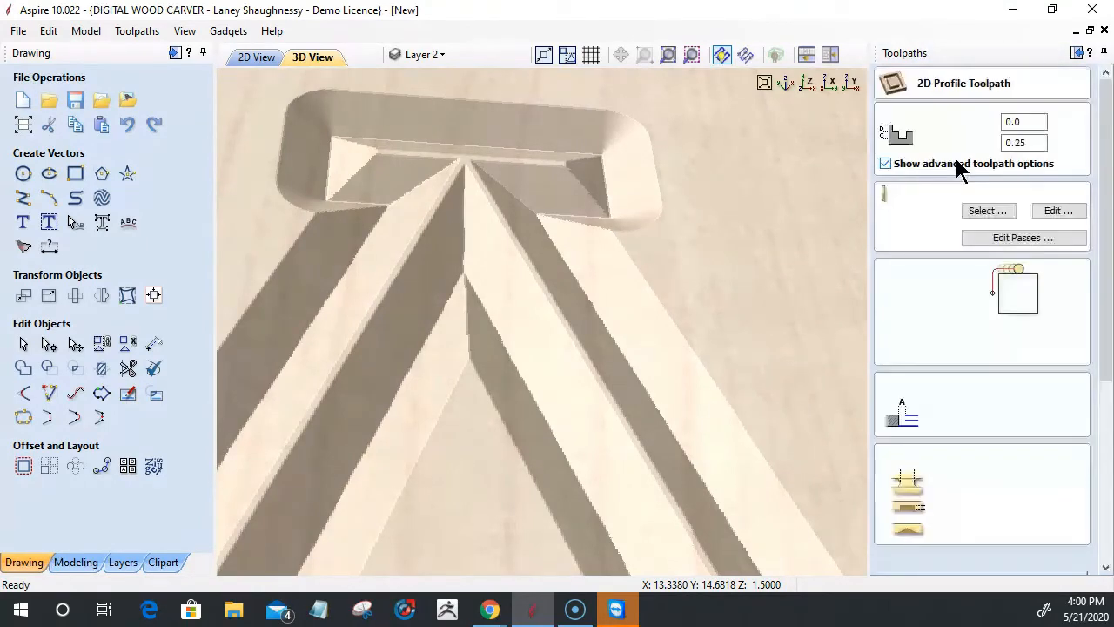
drag(1010, 143, 1032, 144)
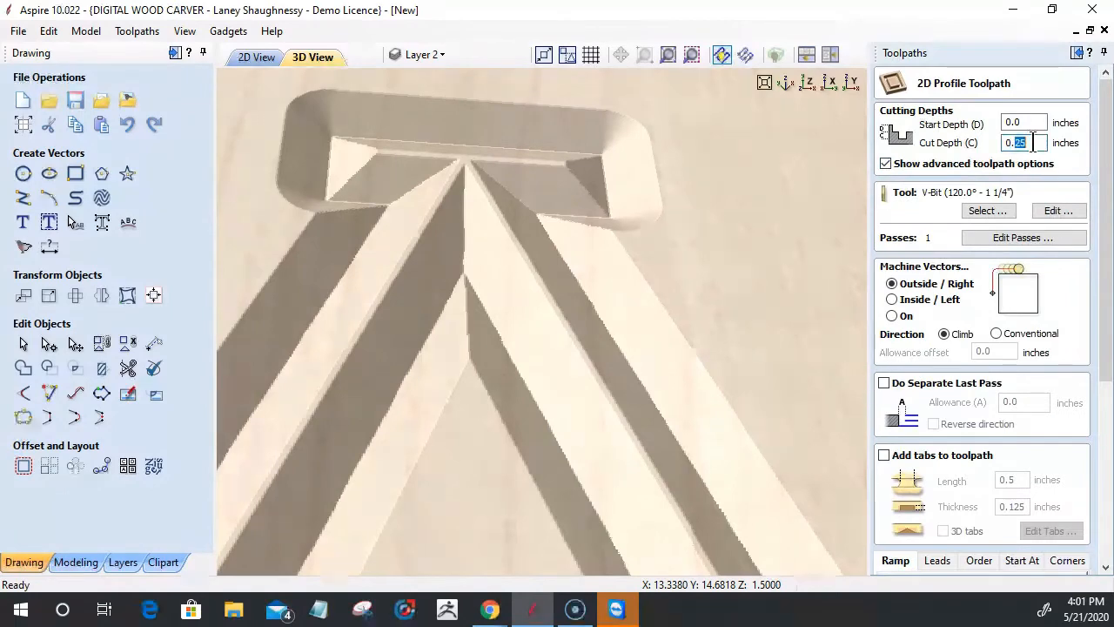
text(375)
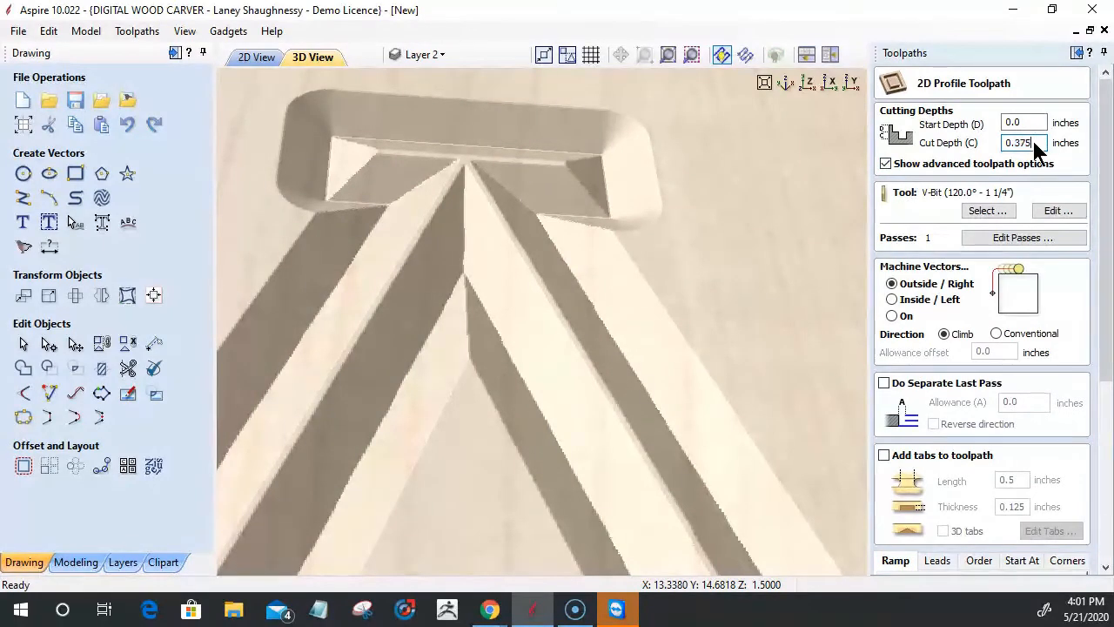
drag(1102, 347, 1106, 522)
click(914, 560)
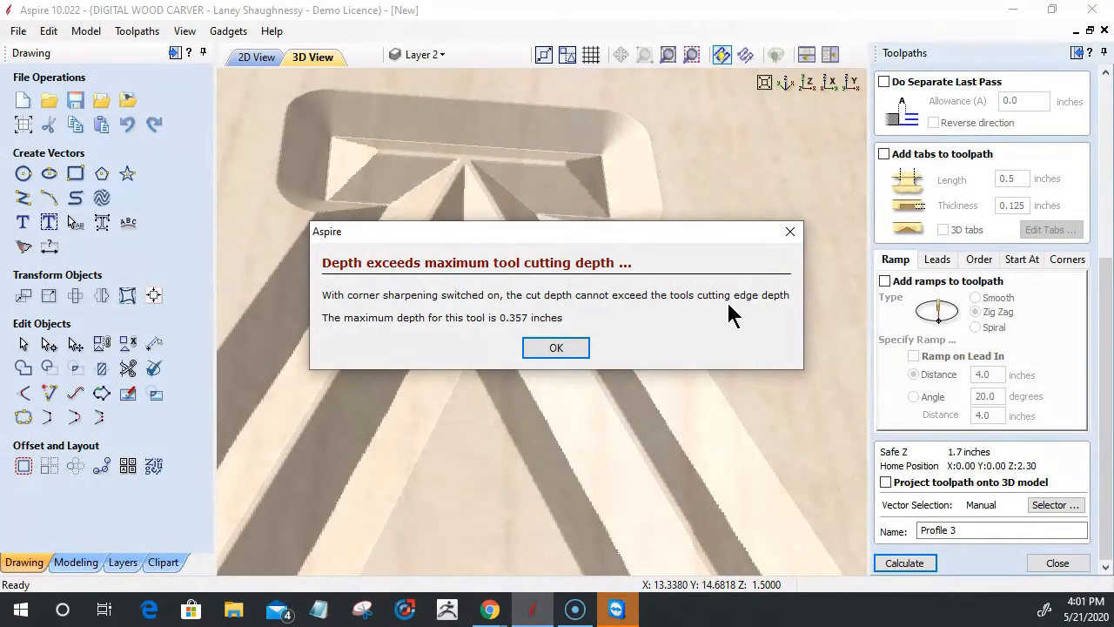
click(555, 347)
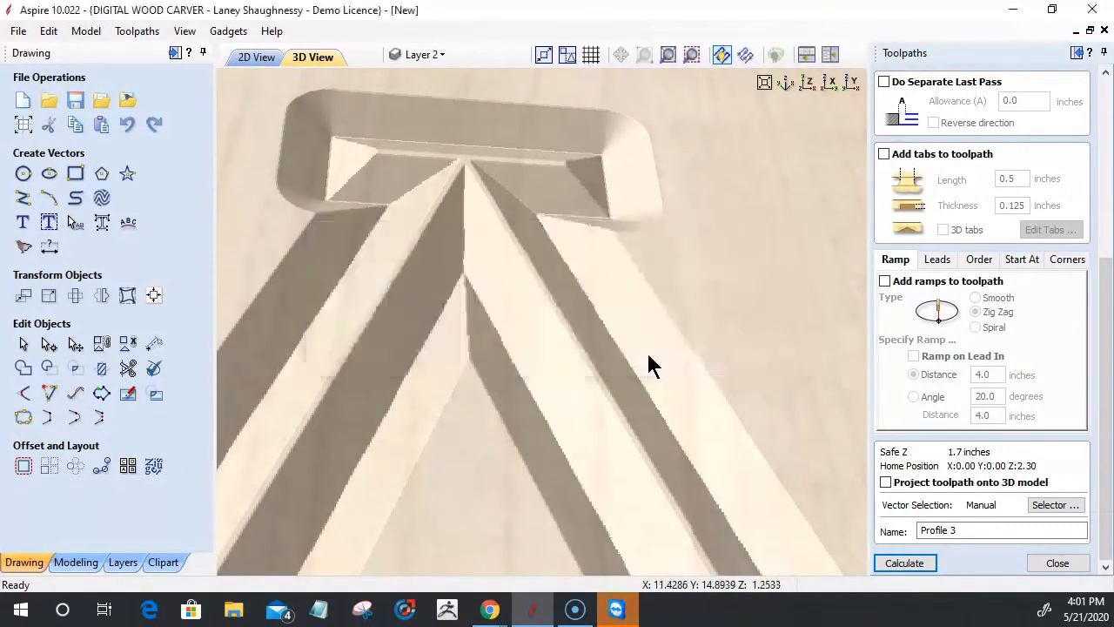
click(886, 563)
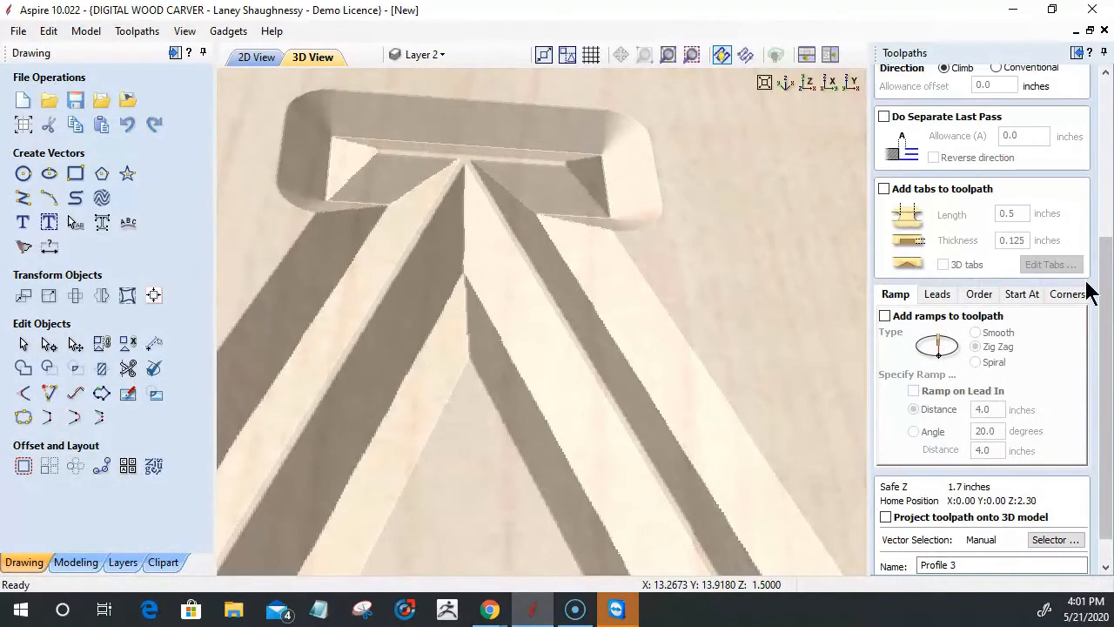
Change the last digit of Profile 3's cut depth to 4, enable sharp internal corners and try to calculate the toolpath.
click(1063, 293)
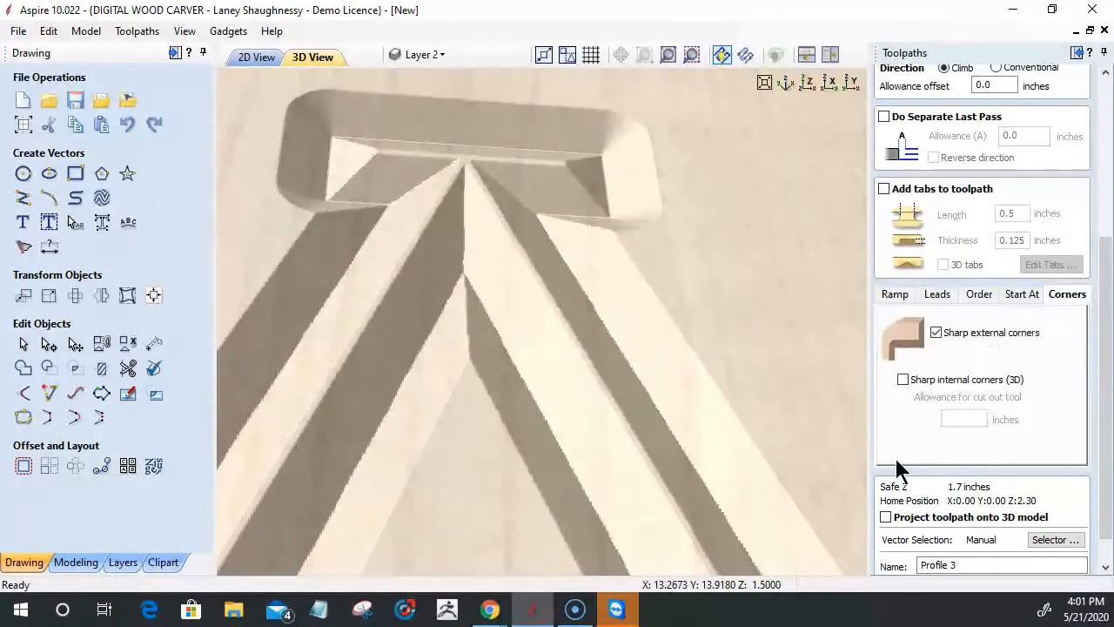
scroll(971, 430, down, 1)
scroll(972, 426, up, 3)
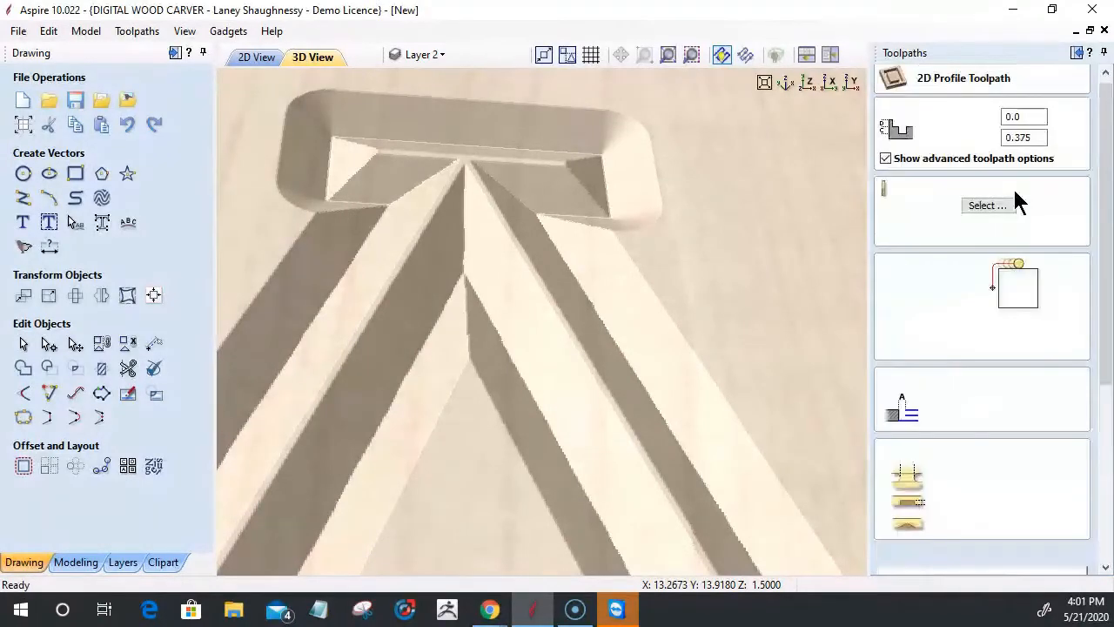
drag(1026, 140, 1061, 151)
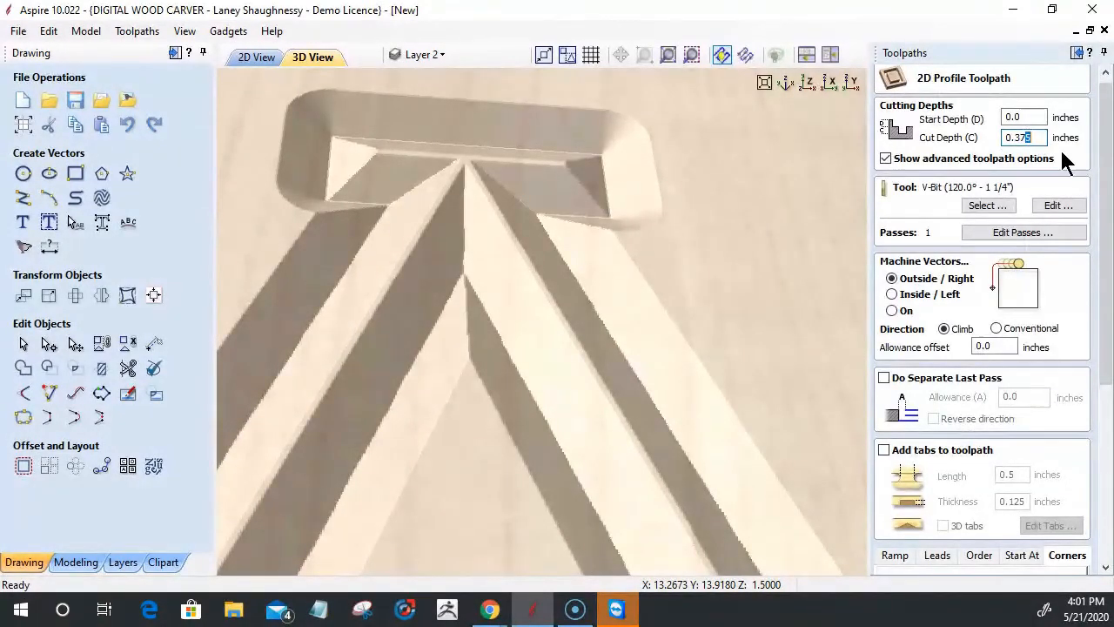
text(4)
drag(1101, 244, 1101, 403)
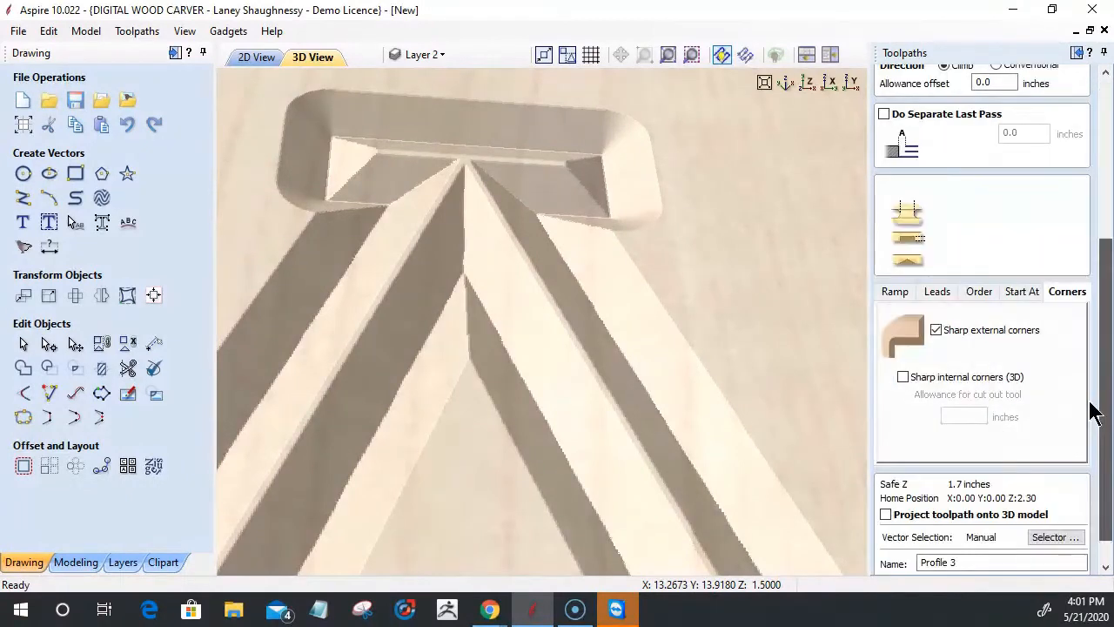
click(902, 378)
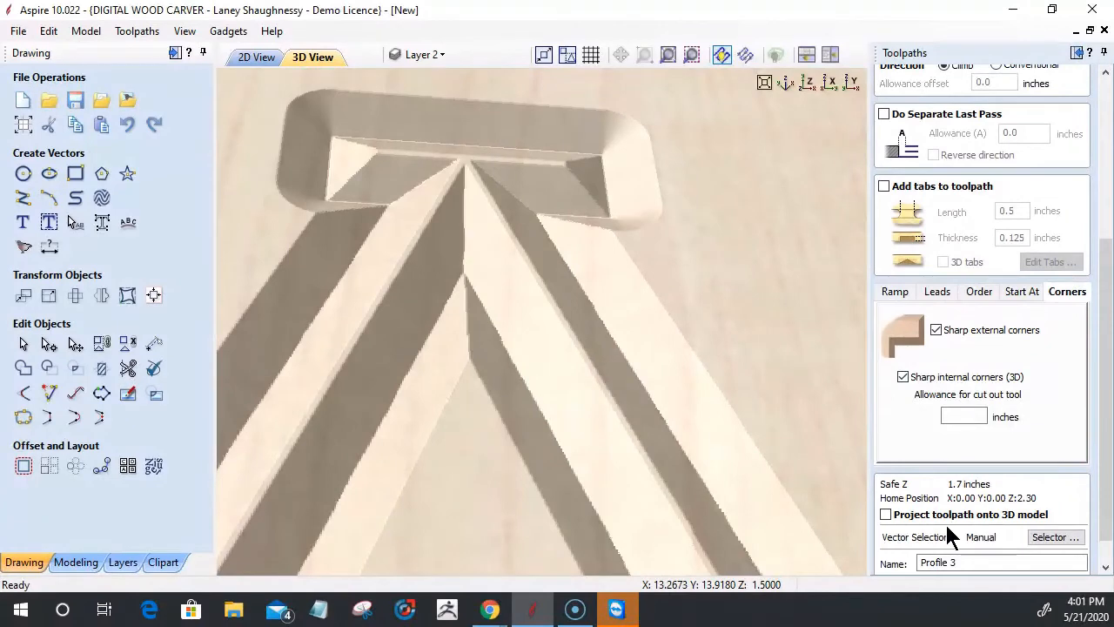
scroll(945, 522, down, 1)
click(905, 563)
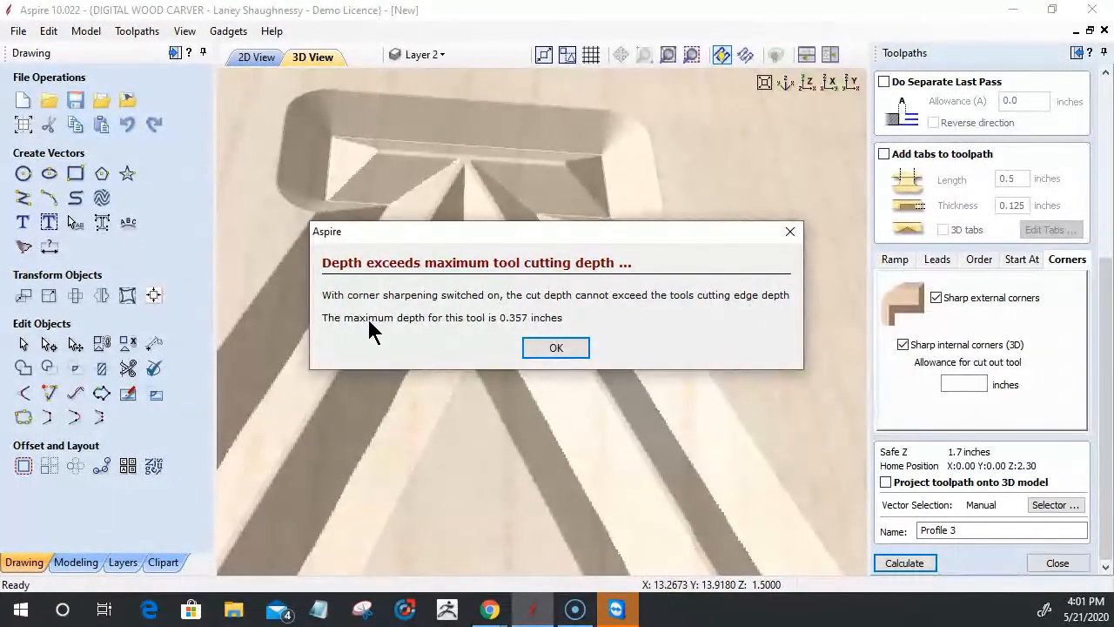
click(544, 345)
Set the Profile 3 cut depth to the V-bit's maximum of 0.357 inches.
drag(1104, 493, 1110, 289)
drag(1018, 143, 1040, 146)
text(57)
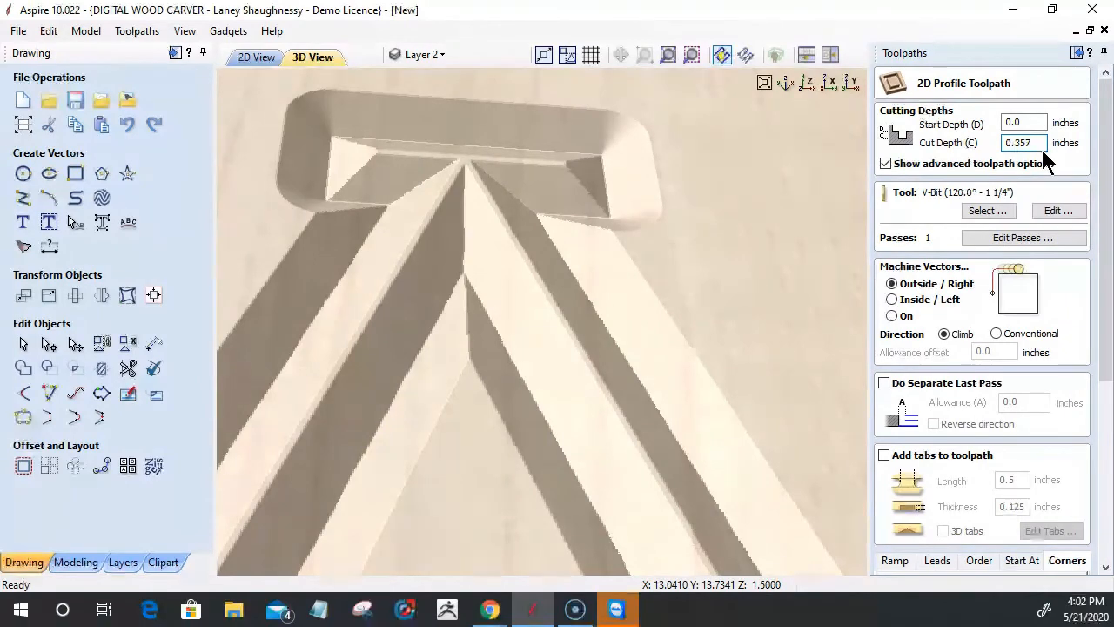
Copy the cut-out tool allowance from the sharp internal corner settings and recalculate Profile 3 at the 0.357-inch depth.
drag(1101, 281, 1102, 452)
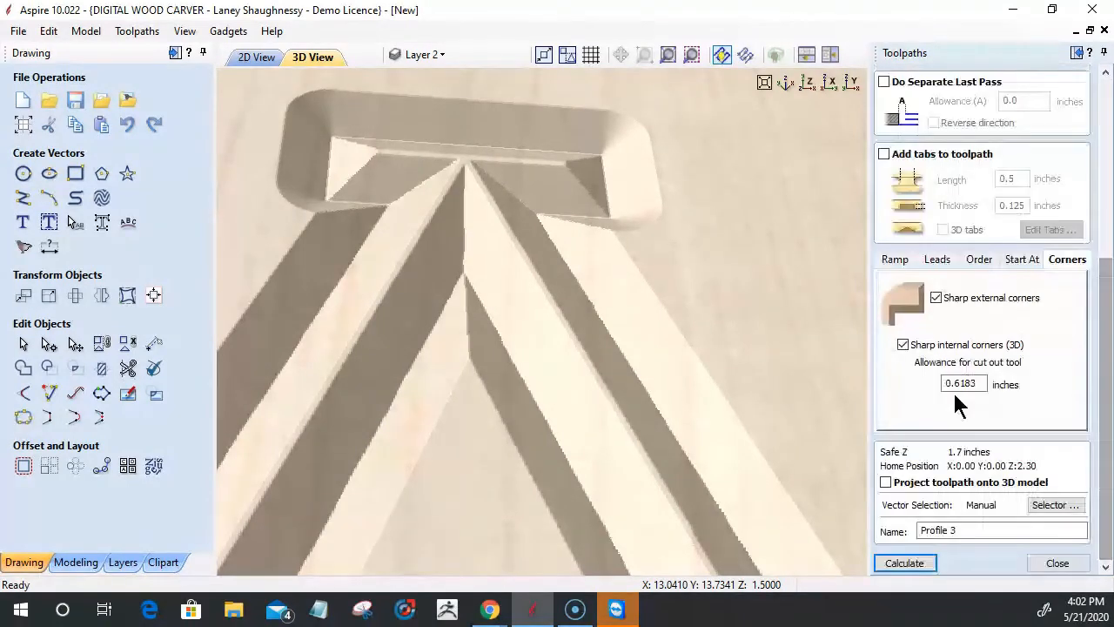
double_click(961, 384)
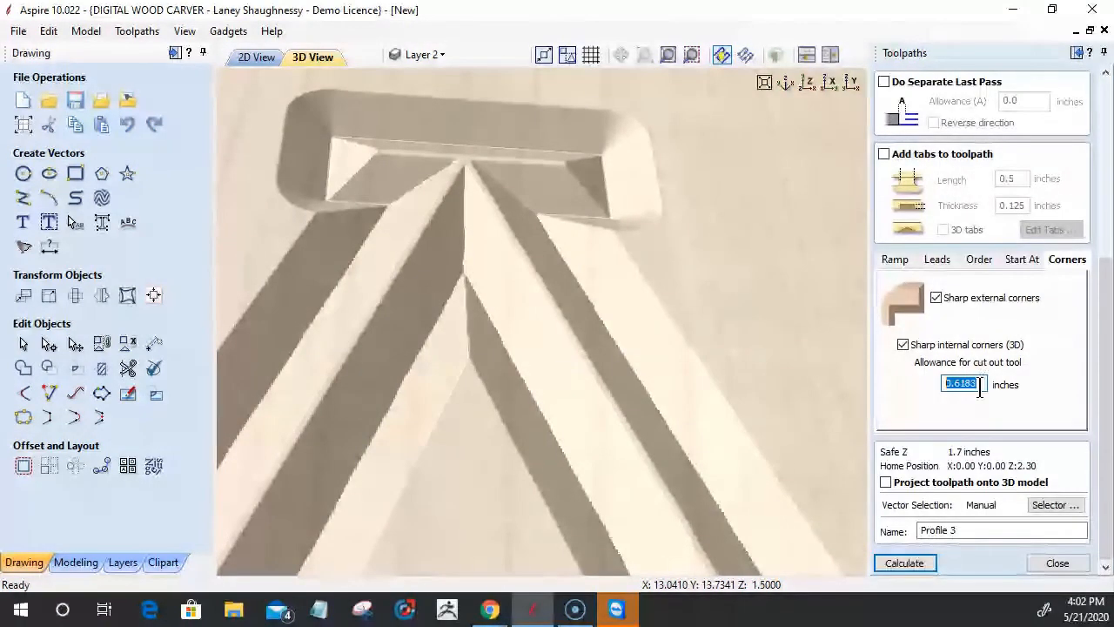
right_click(957, 385)
click(918, 402)
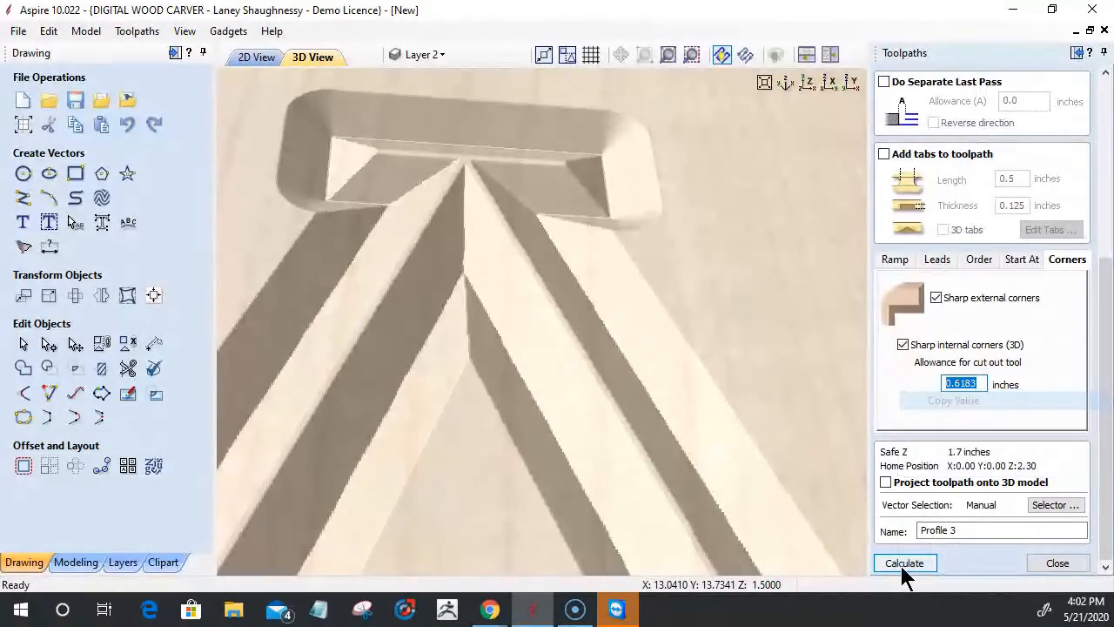
click(901, 566)
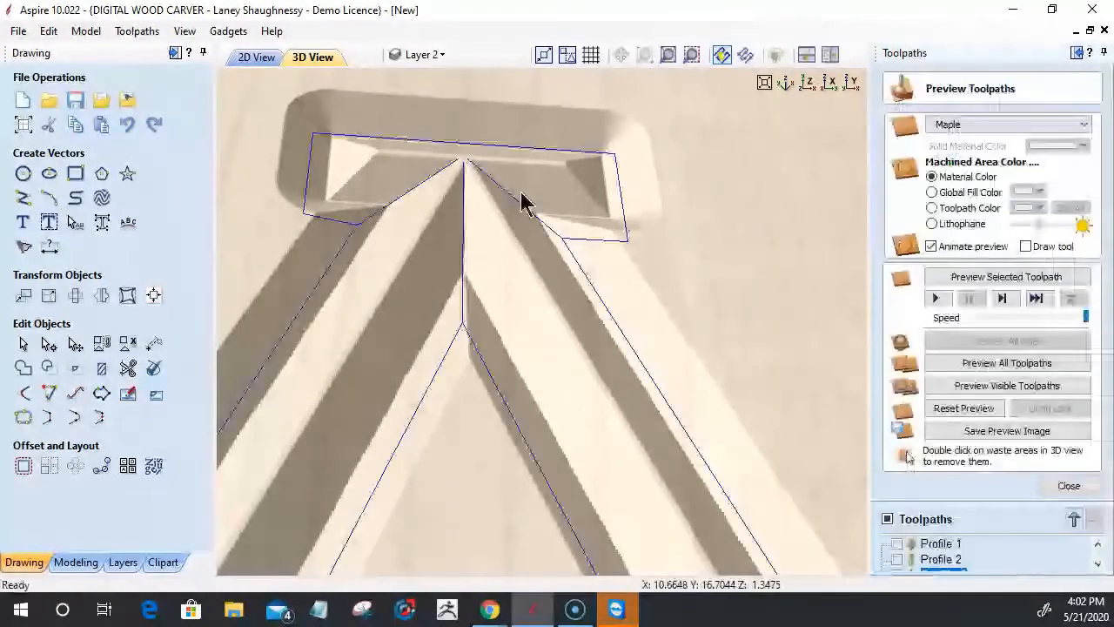
Reset the preview and simulate the recalculated Profile 3 toolpath, checking the corners around the A's apex.
click(975, 409)
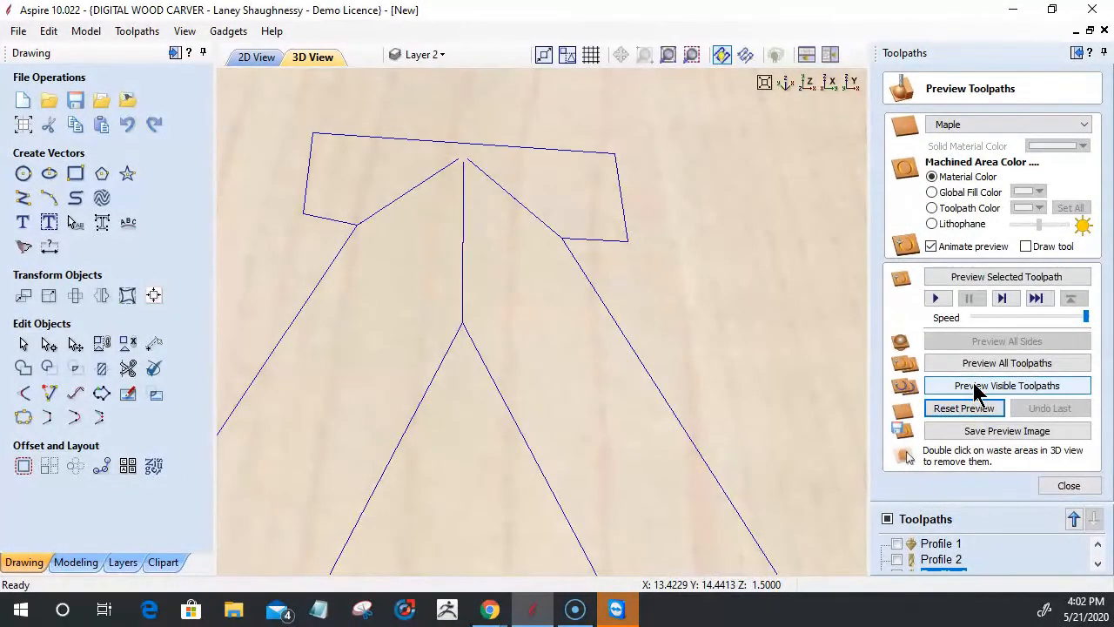
click(976, 392)
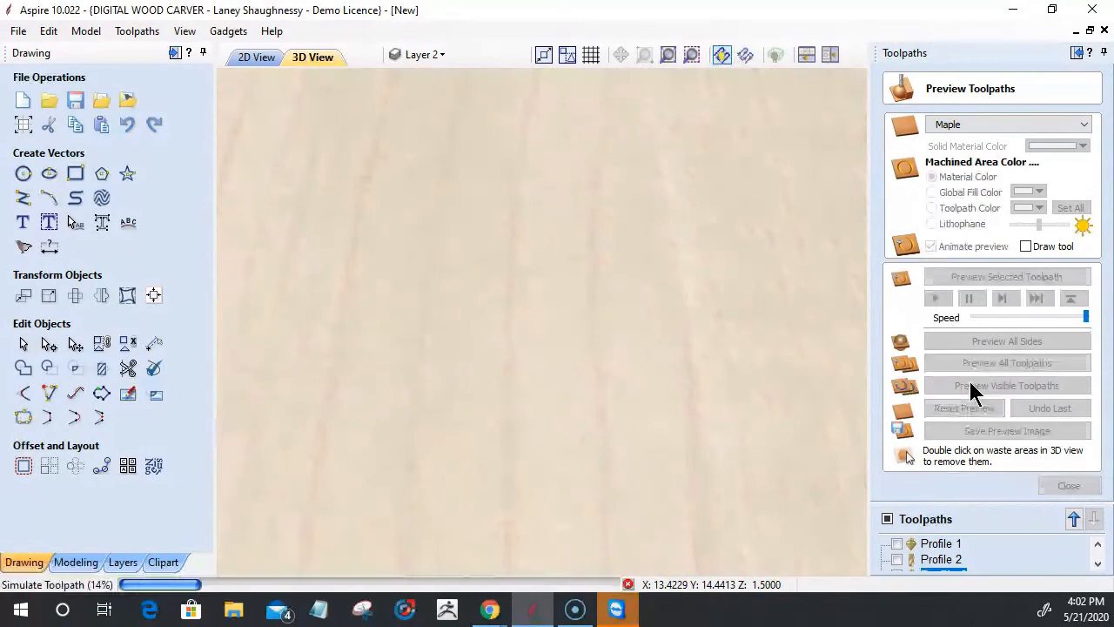
scroll(614, 277, down, 2)
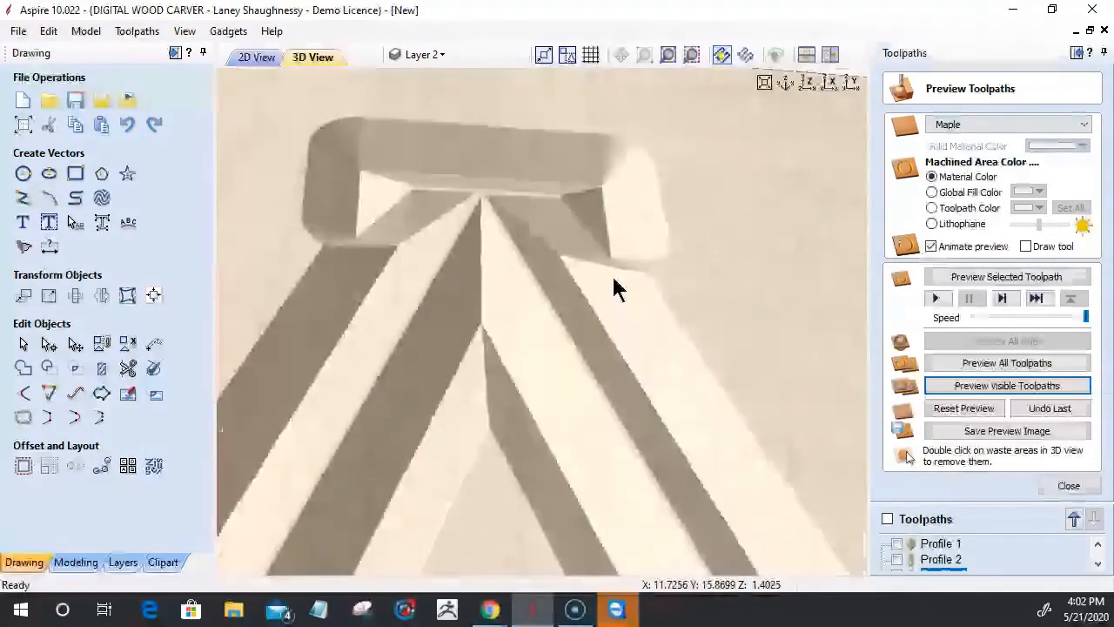
scroll(614, 282, down, 2)
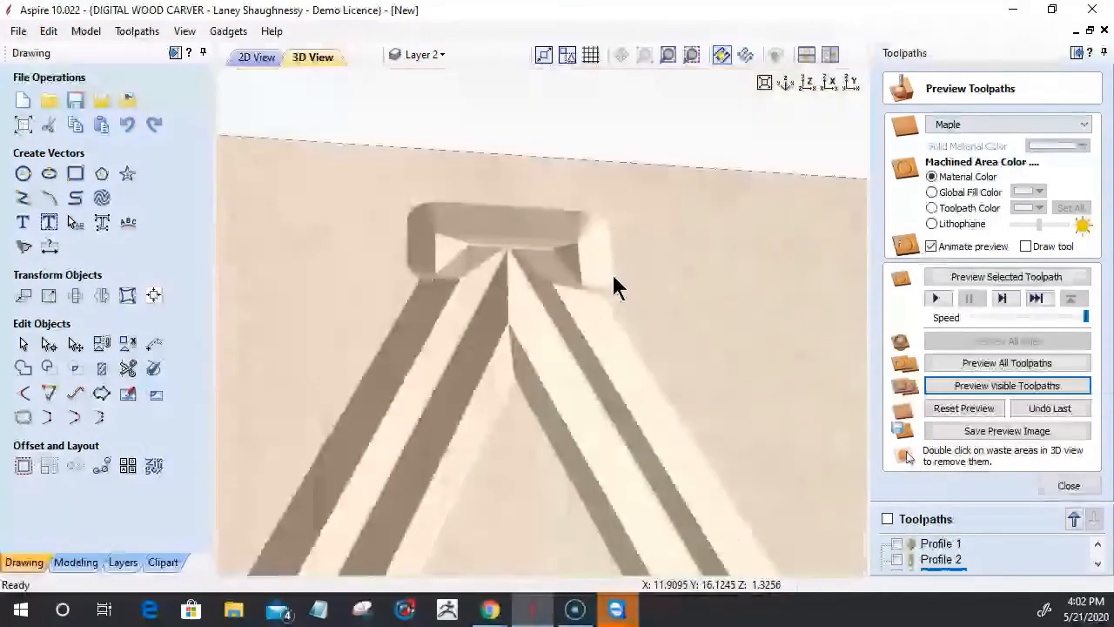
scroll(613, 287, up, 4)
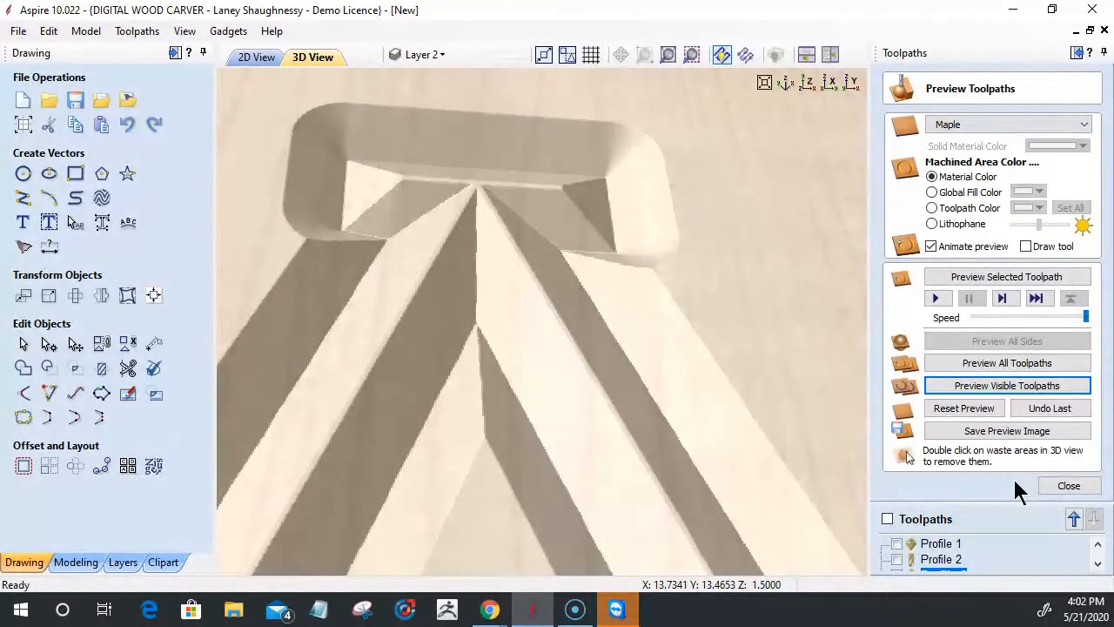
Close the preview, reopen the Profile 3 toolpath and set its cut depth to 0.4 inches.
click(1067, 485)
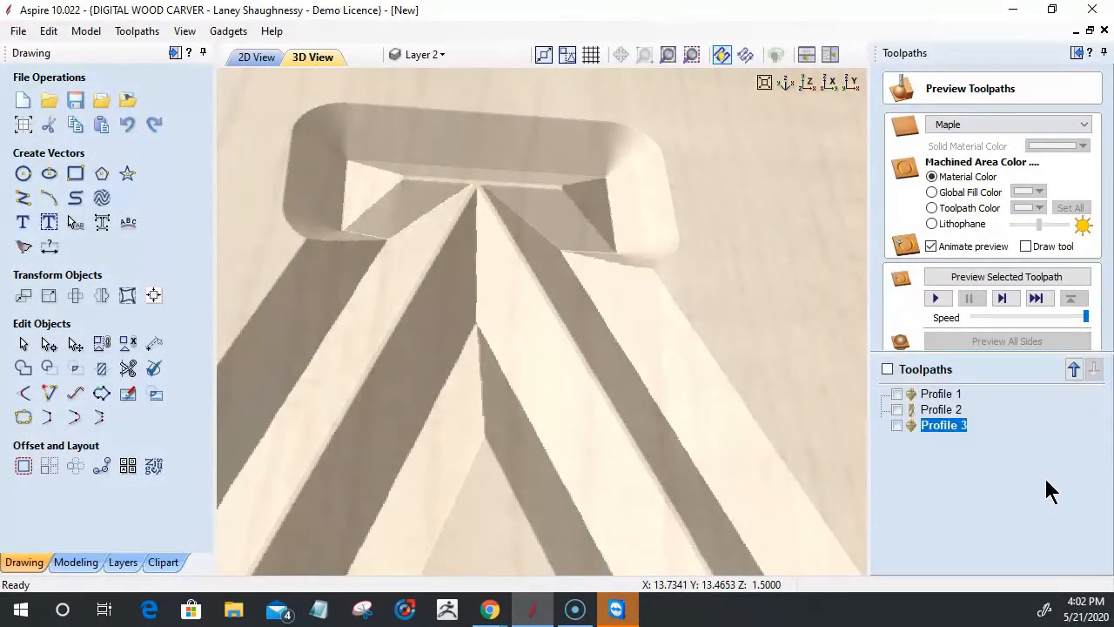
double_click(940, 419)
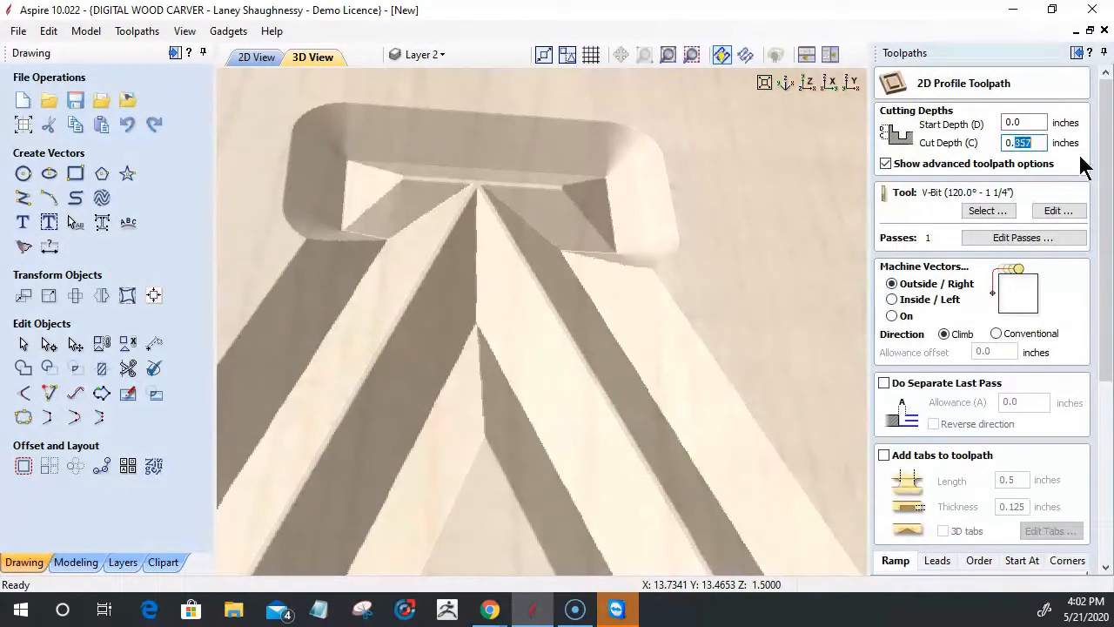
text(0.4)
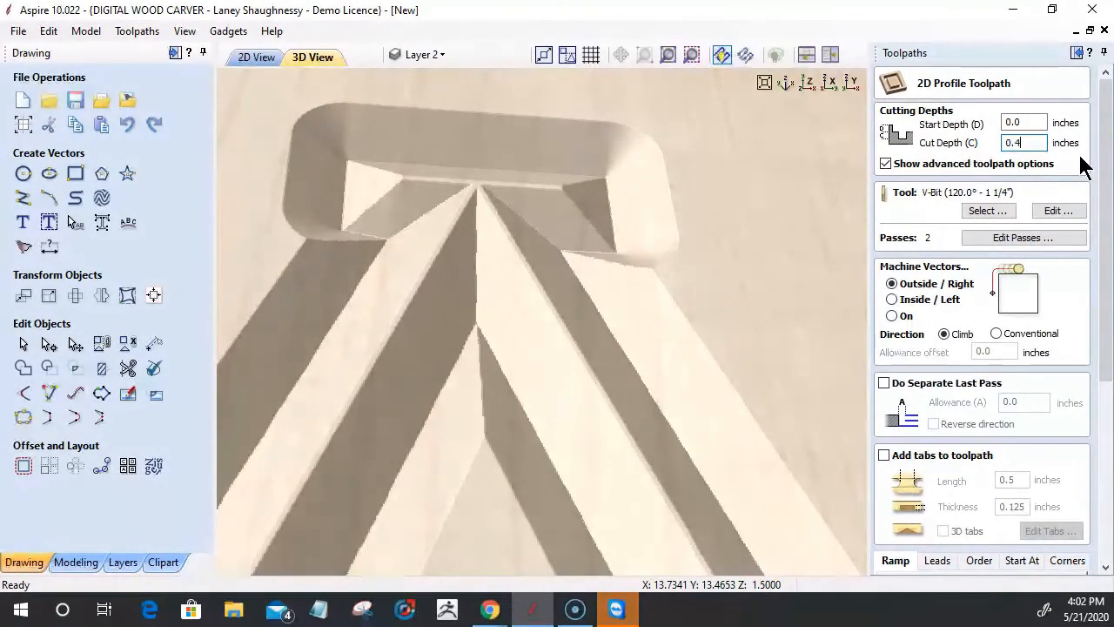
Turn off sharp internal corners for Profile 3 and recalculate the toolpath.
drag(1103, 282, 1101, 461)
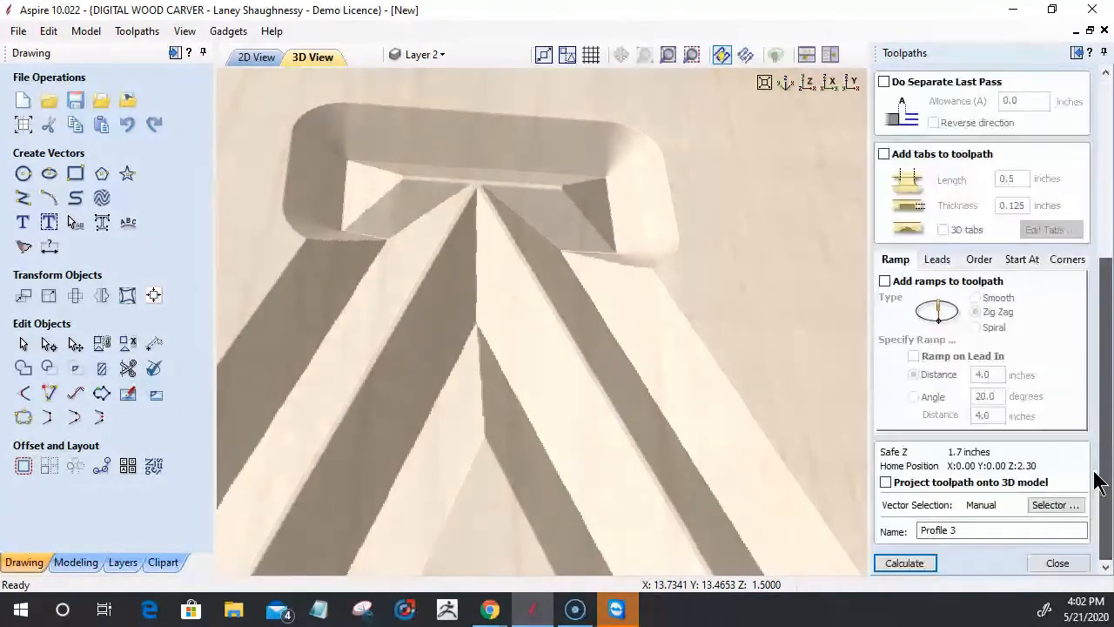
click(1067, 258)
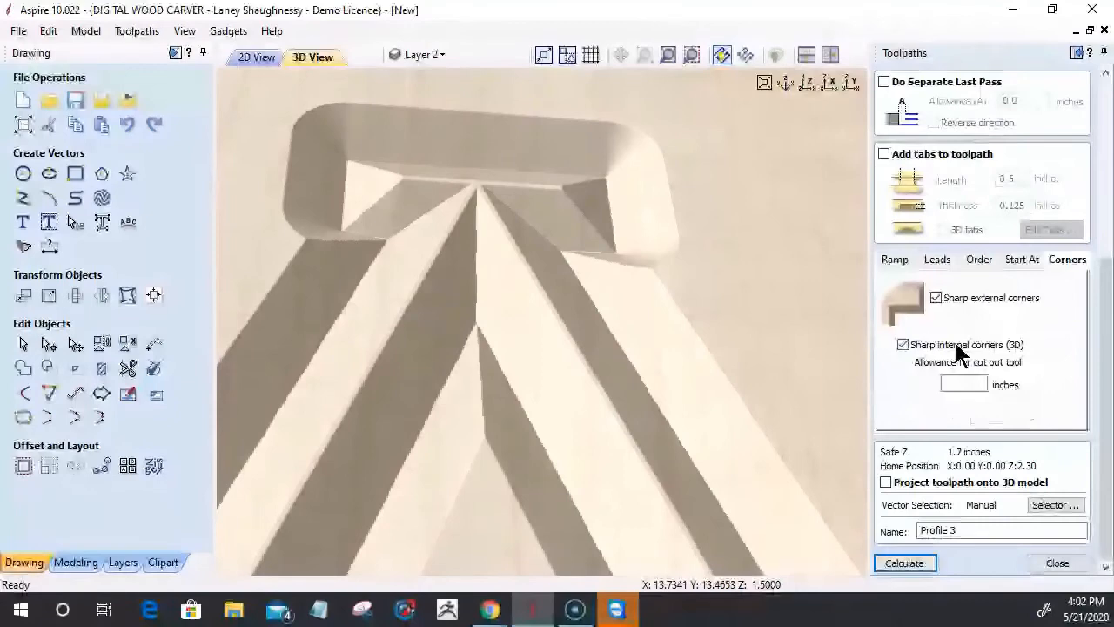
click(960, 349)
click(897, 566)
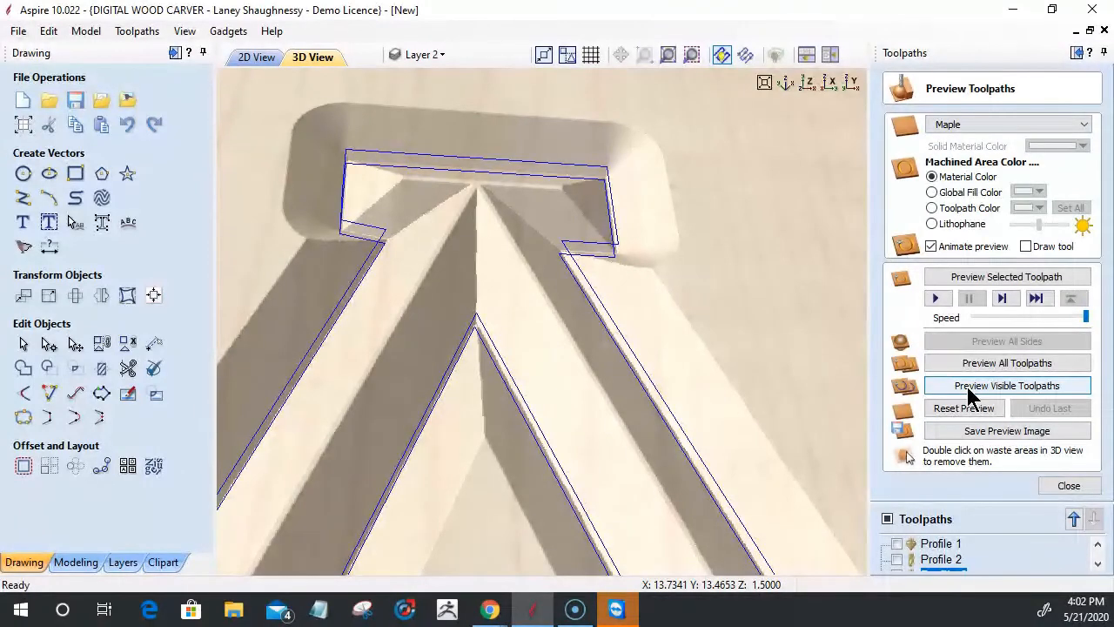
Clear the previous simulation, make Profile 3 visible and preview it alone, inspecting the A's top serif from an angle.
click(971, 391)
click(969, 389)
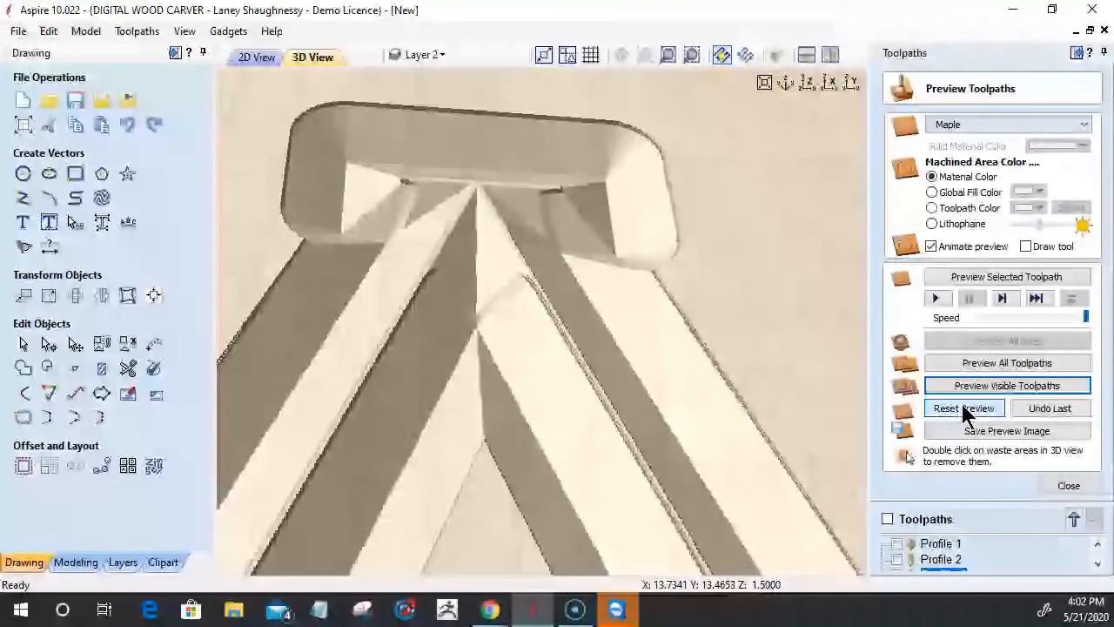
click(966, 411)
click(971, 386)
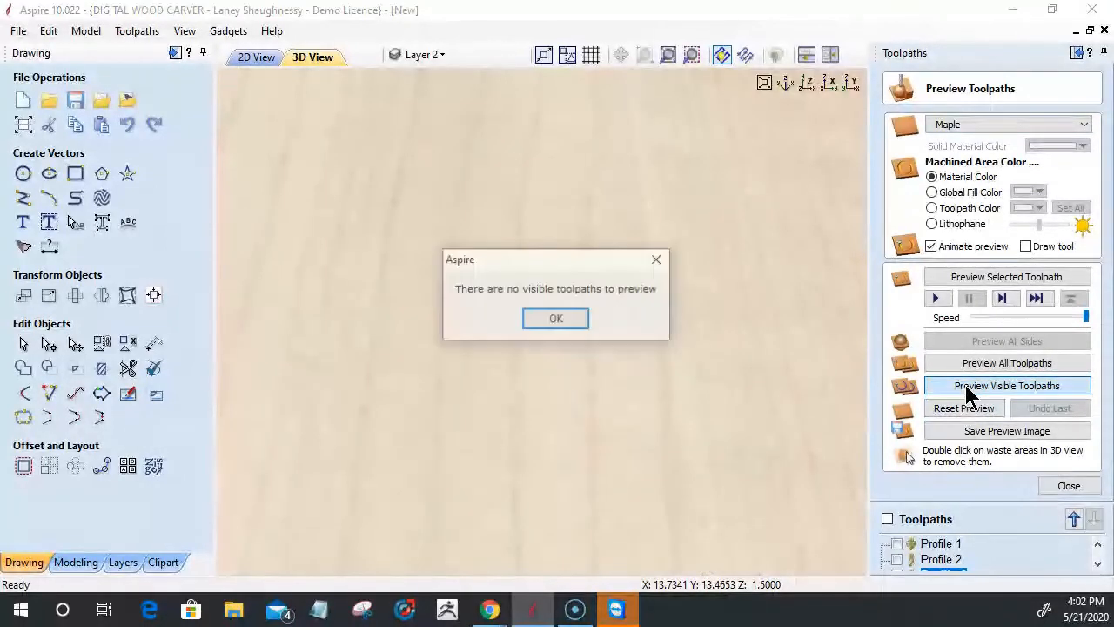
click(588, 319)
scroll(899, 553, down, 1)
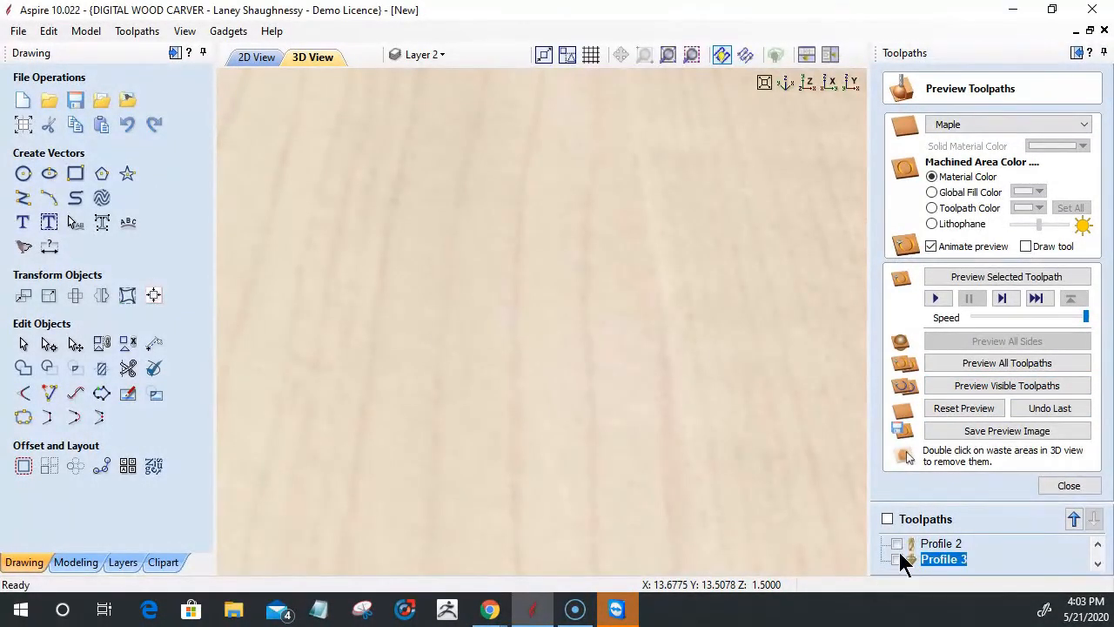
click(897, 559)
click(998, 396)
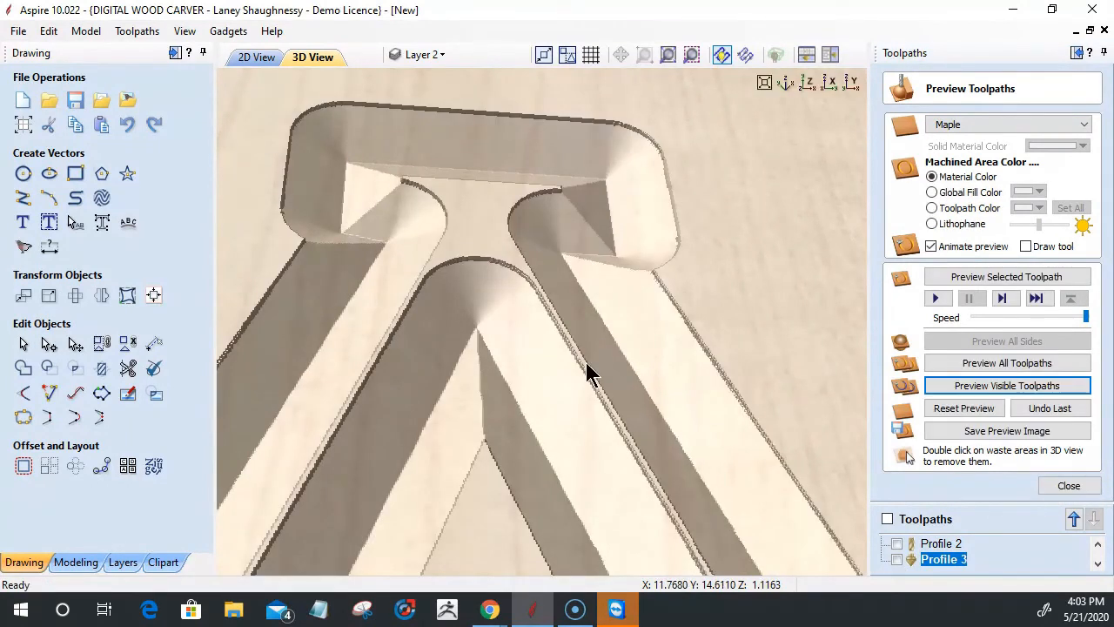
drag(499, 404, 407, 313)
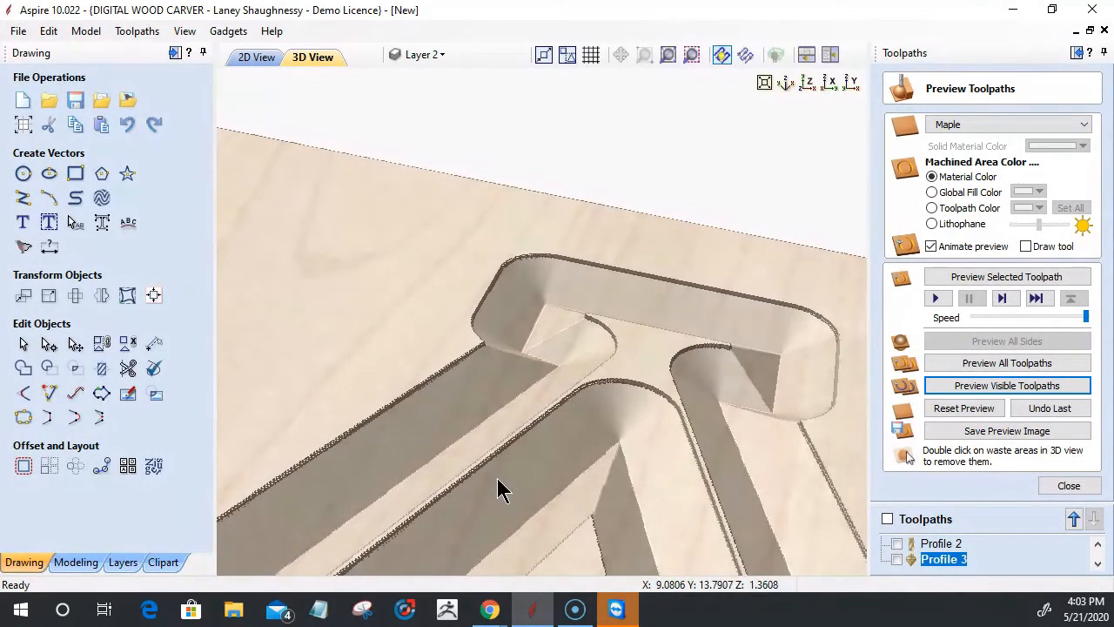
Reset the preview, reopen the Profile 3 toolpath and enable its sharp internal corners again.
click(952, 409)
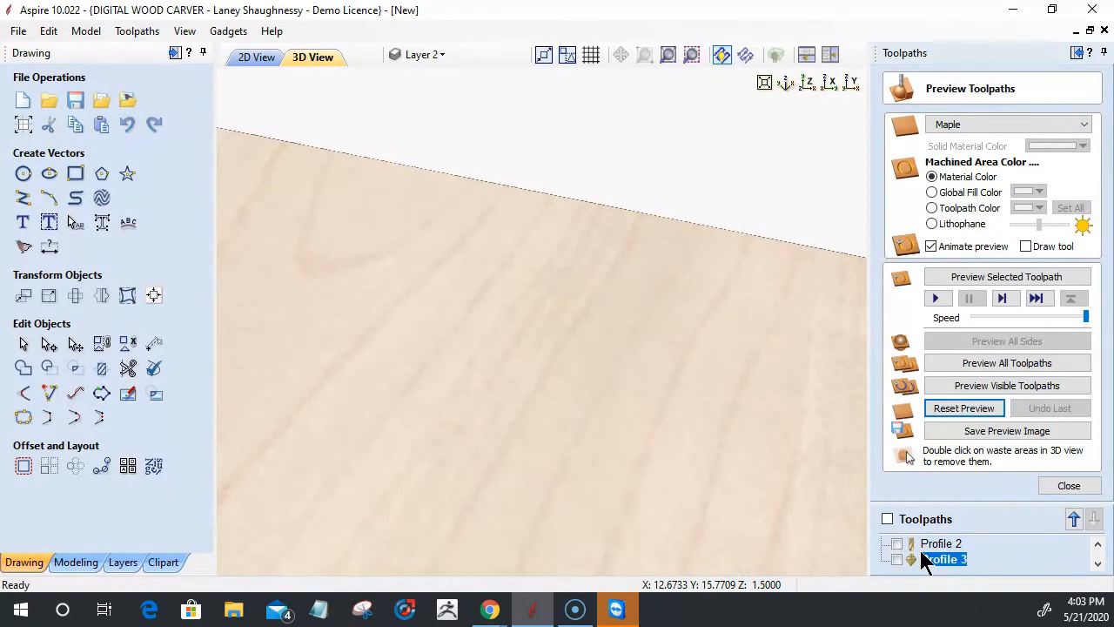
click(1053, 488)
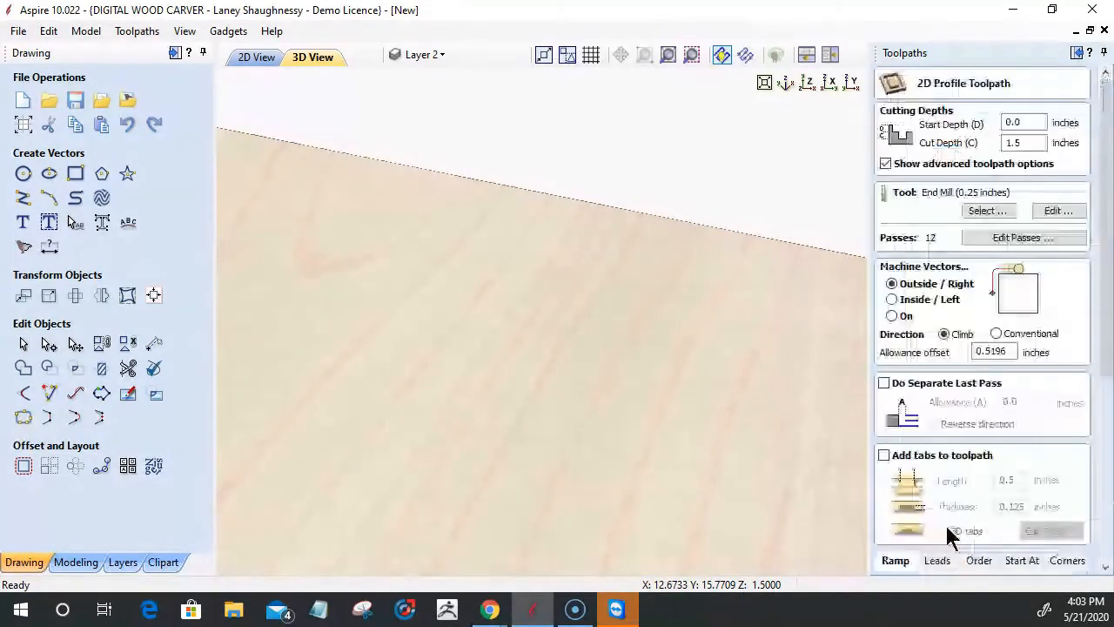
click(1067, 453)
double_click(940, 398)
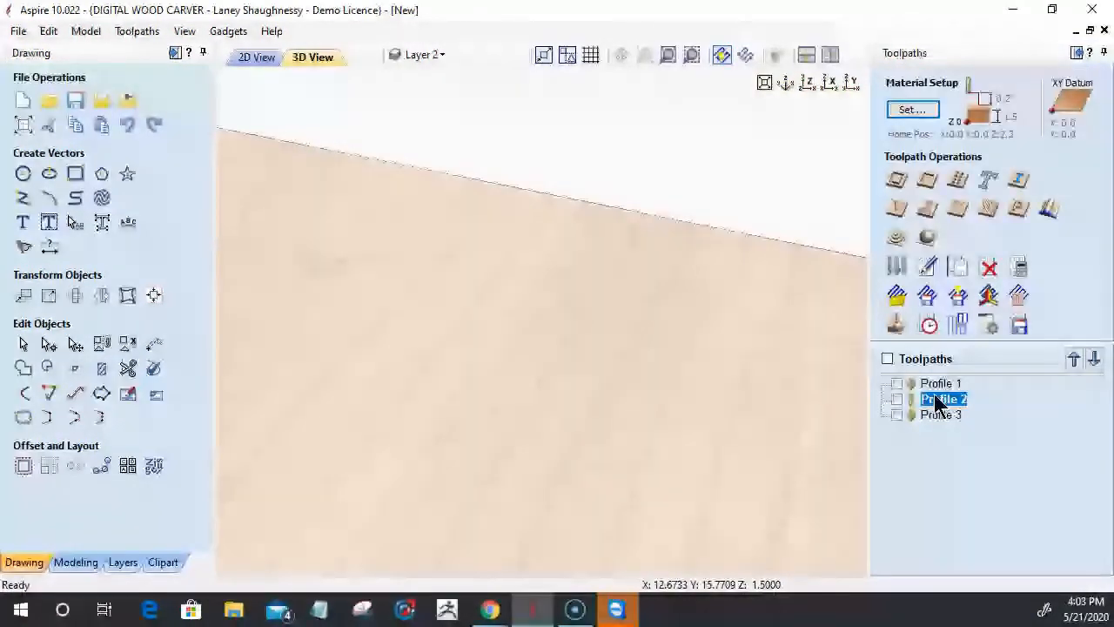
drag(1104, 363, 1105, 380)
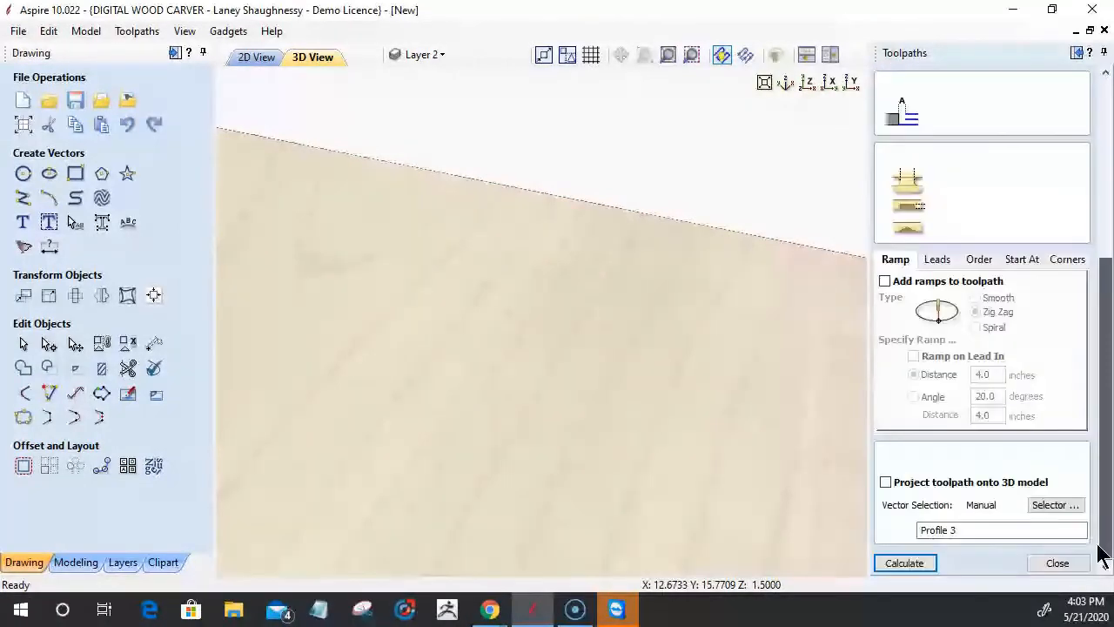
click(1067, 259)
click(903, 345)
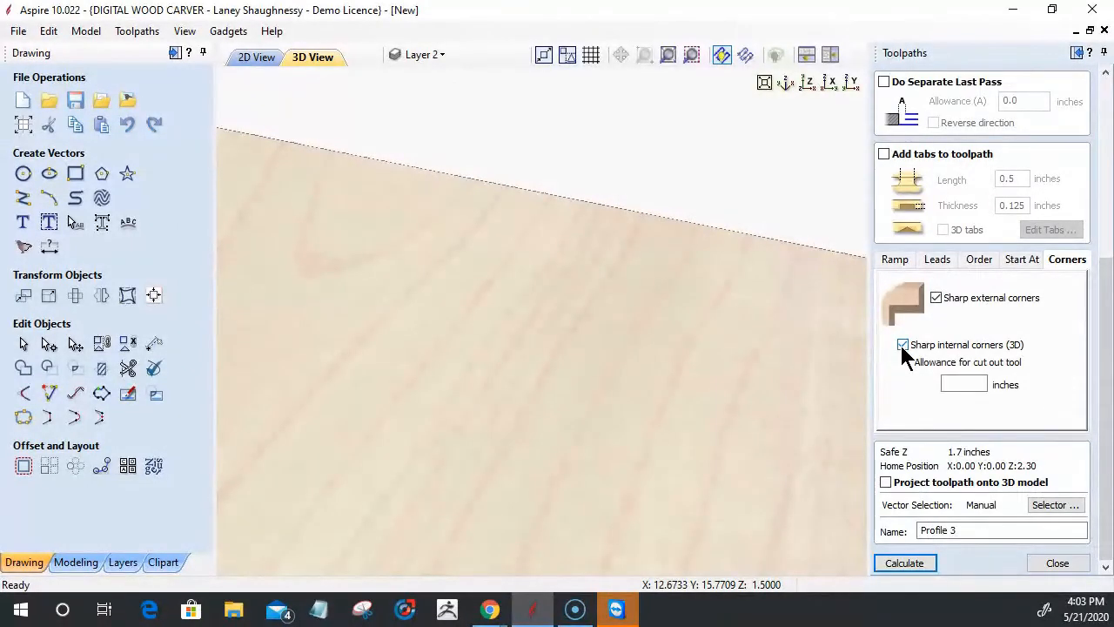
Set the cut depth of the Profile 3 V-bit toolpath to 0.357 inches.
drag(1106, 402, 1105, 228)
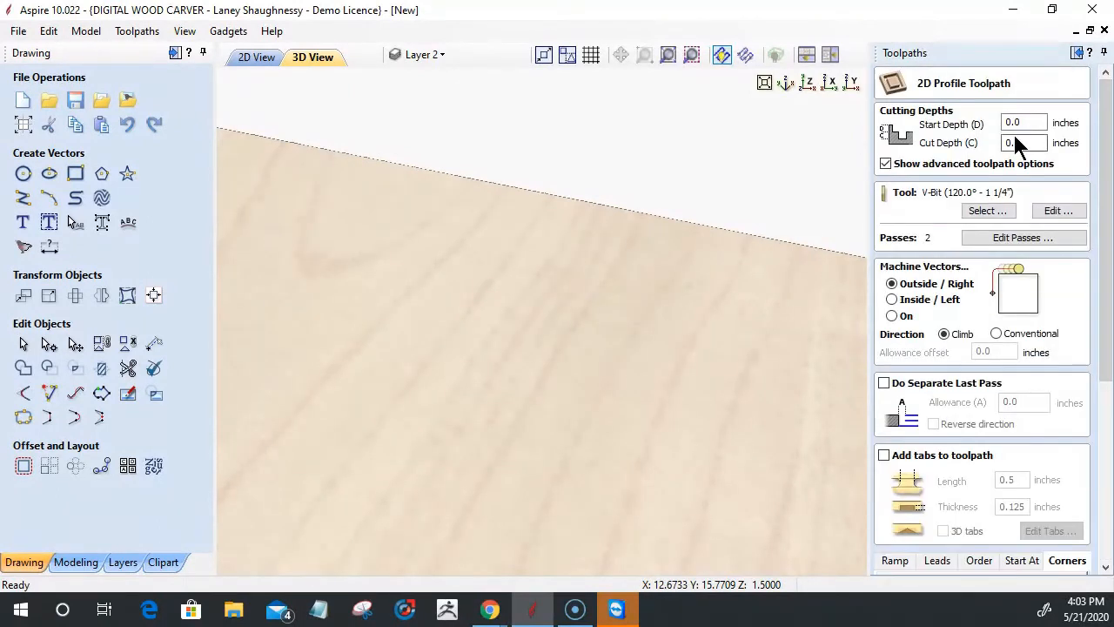
drag(1014, 143, 1043, 143)
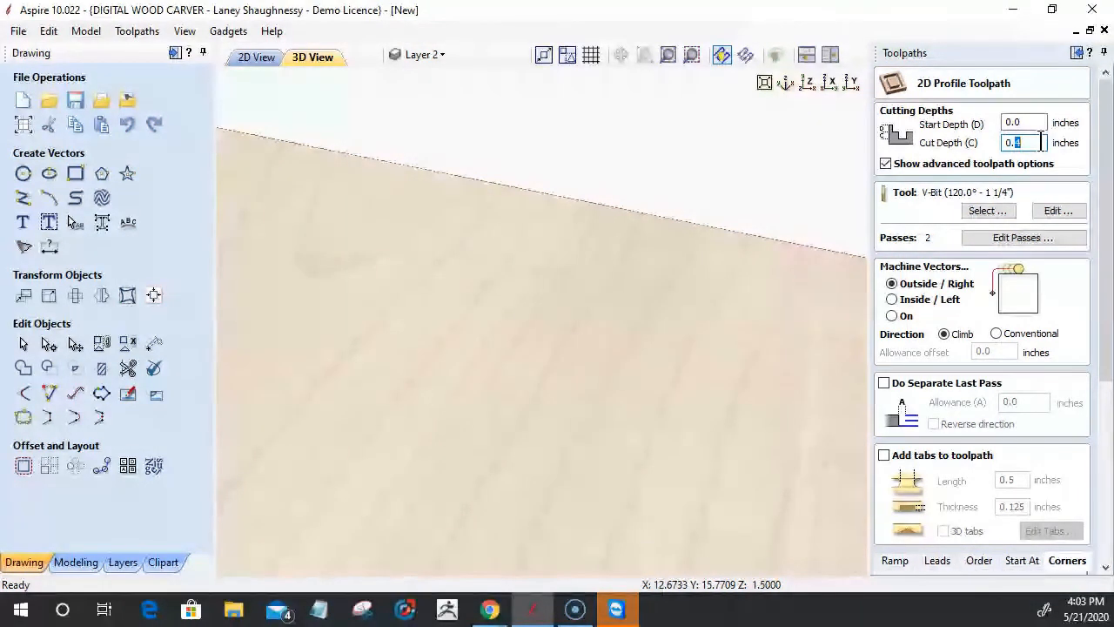
text(.)
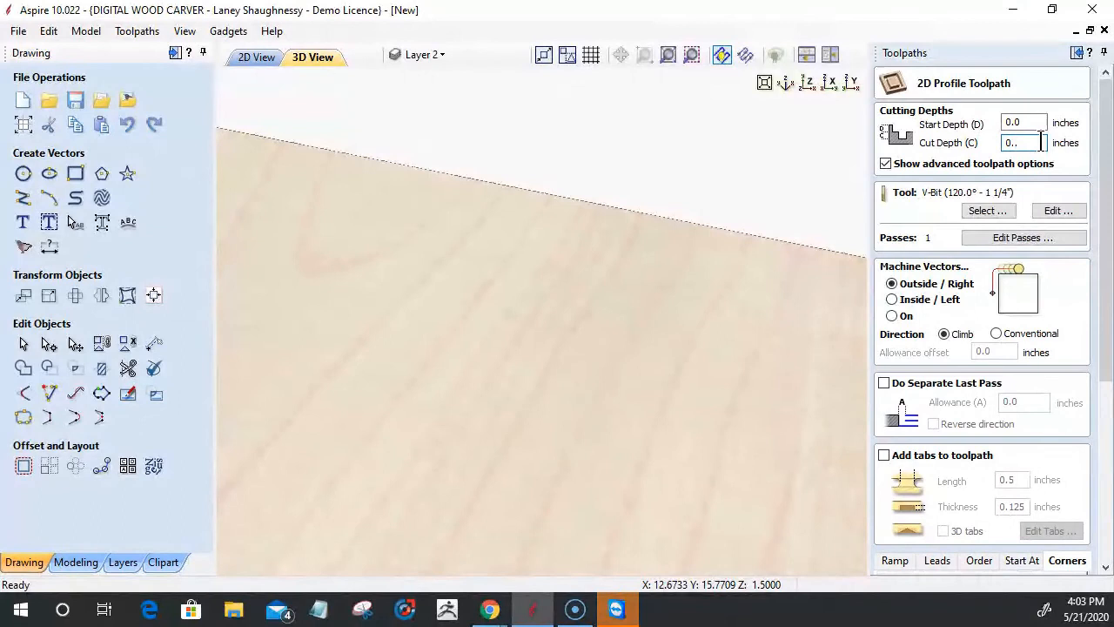
key(BackSpace)
text(357)
Copy the sharp internal corners' allowance for the cut-out tool and recalculate the Profile 3 toolpath.
drag(1102, 249, 1106, 435)
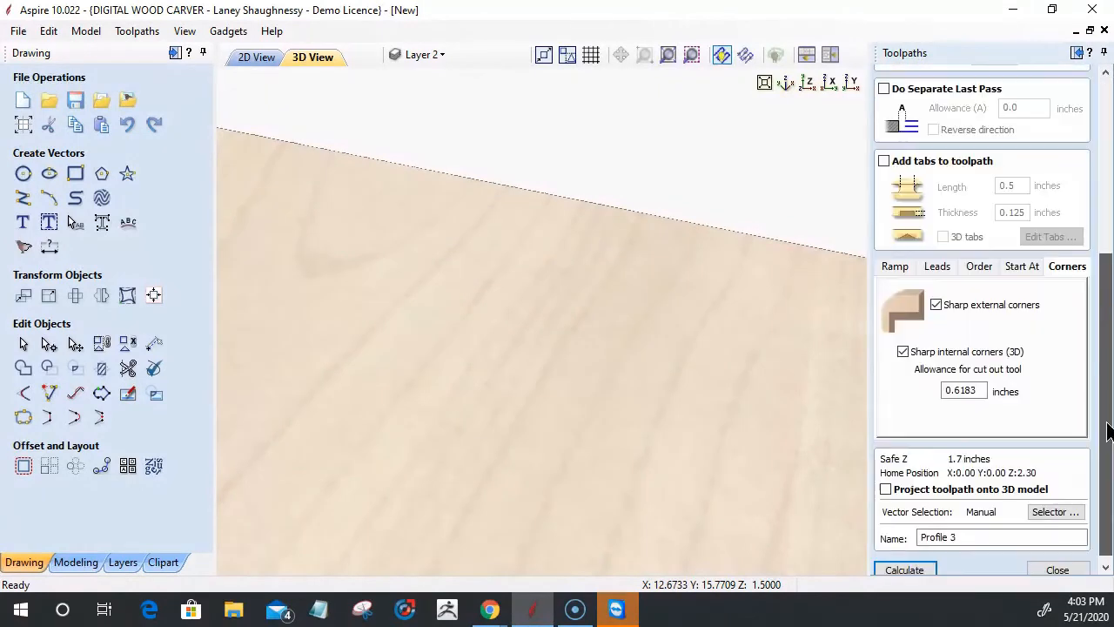
double_click(975, 391)
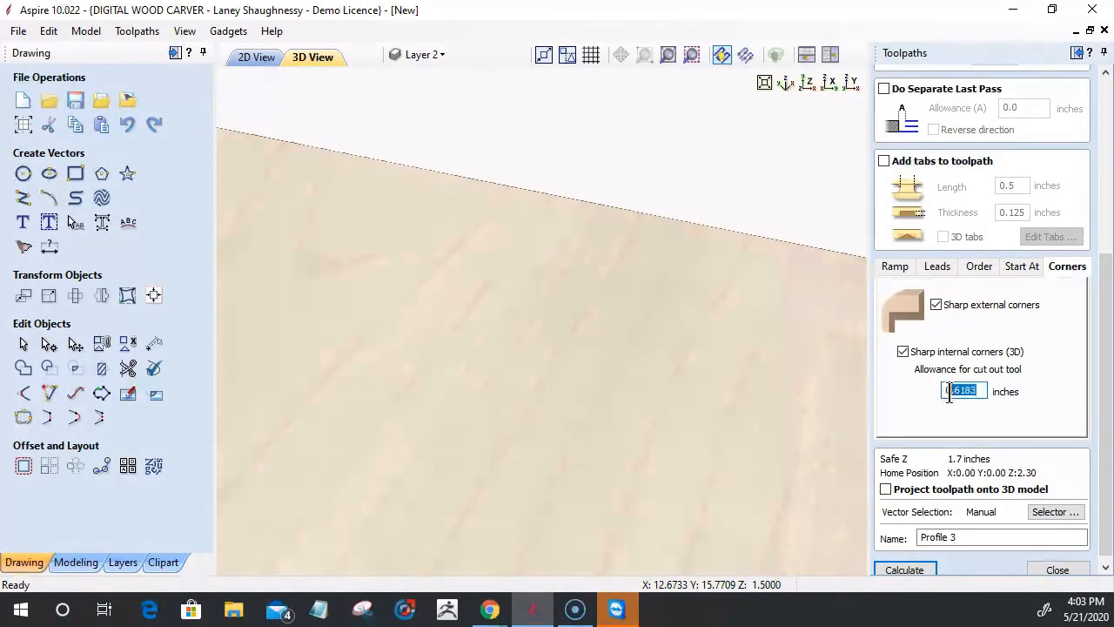
right_click(974, 393)
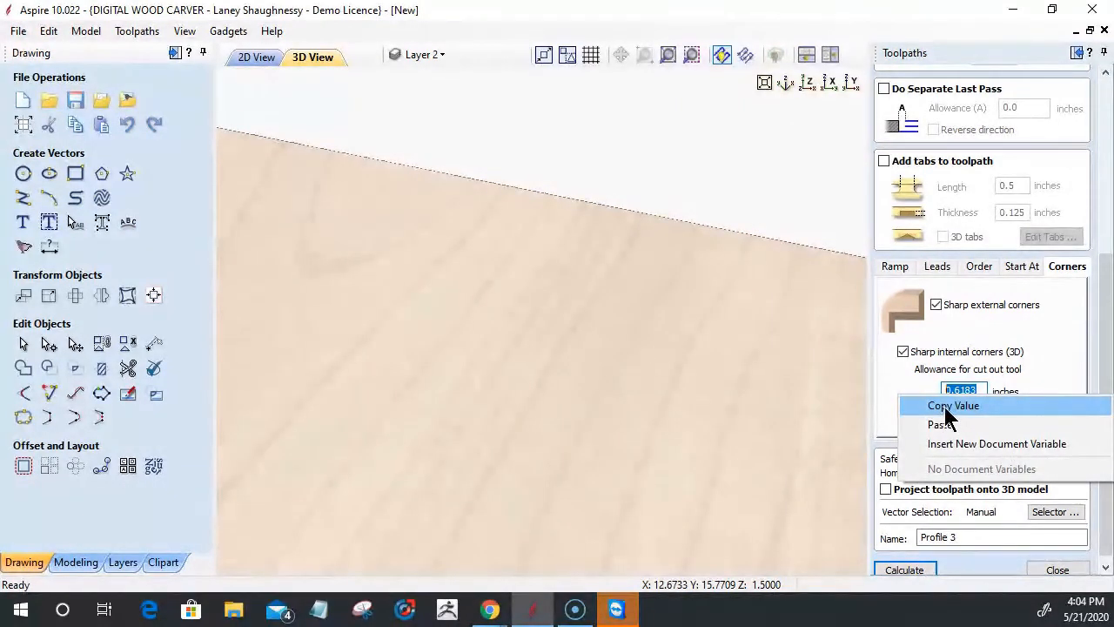
click(948, 406)
click(913, 565)
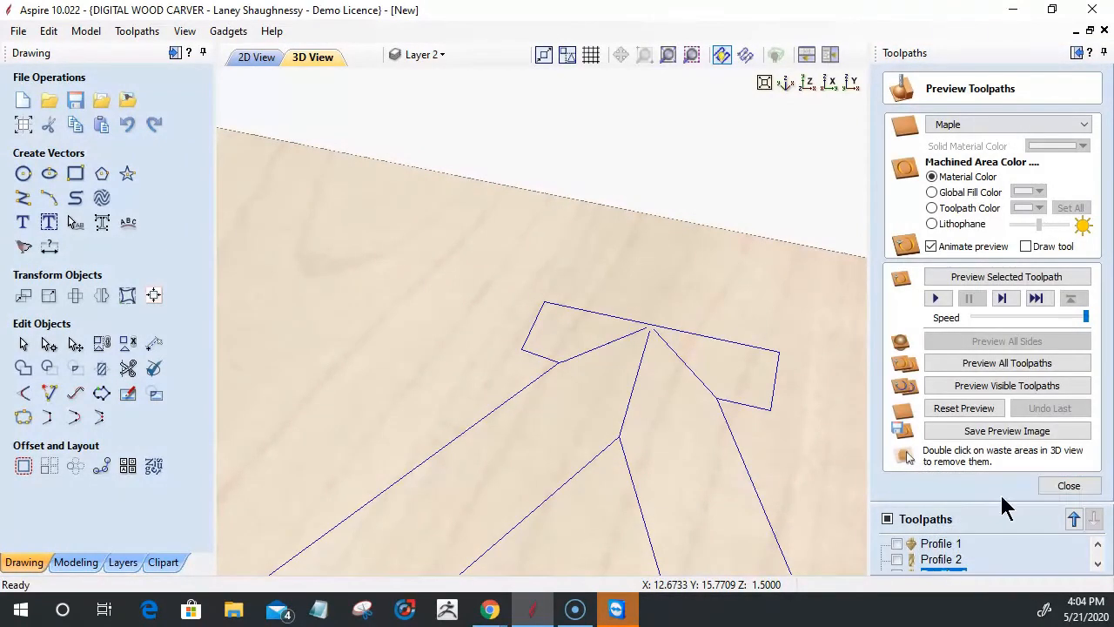
Close the preview and start a new profile toolpath with a 1.5-inch cut depth and the End Mill (0.25 inches).
click(1067, 485)
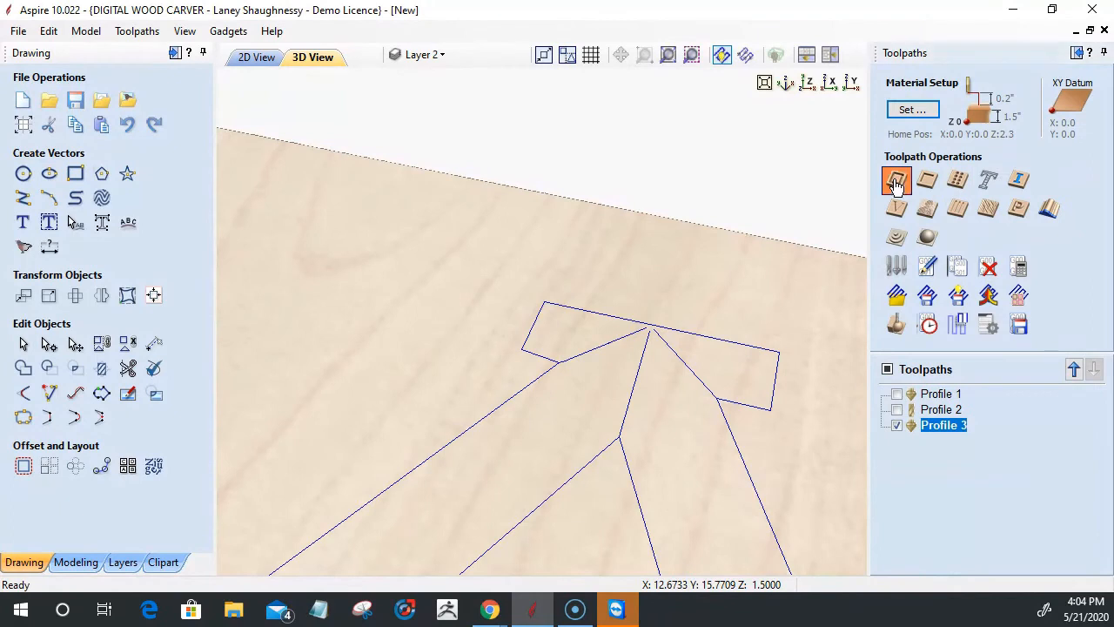
drag(1036, 143, 998, 148)
text(1.5)
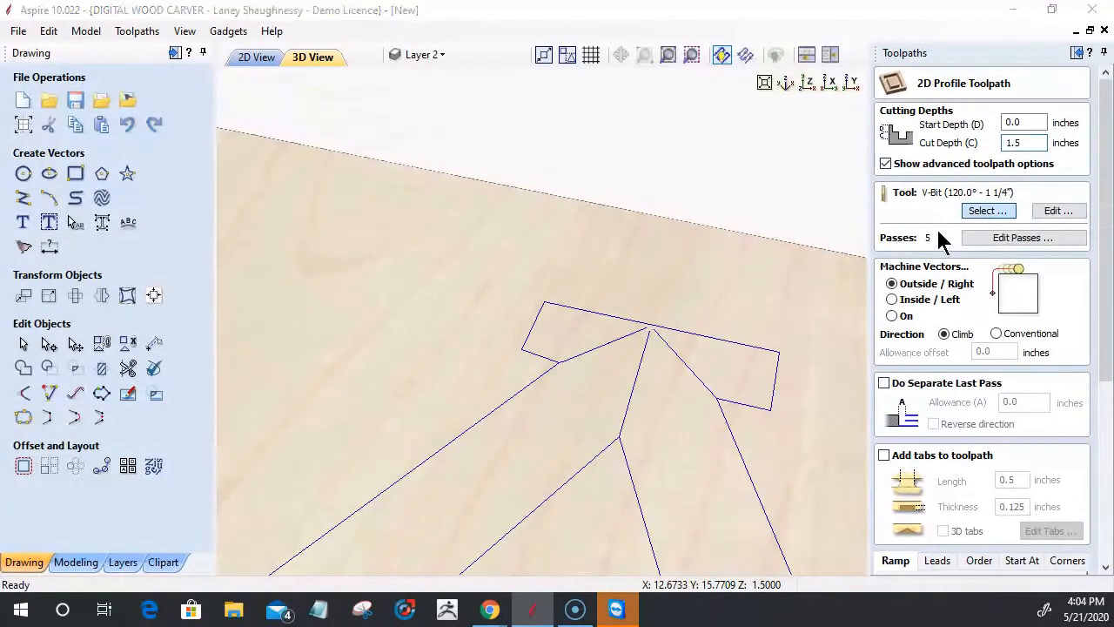
click(987, 211)
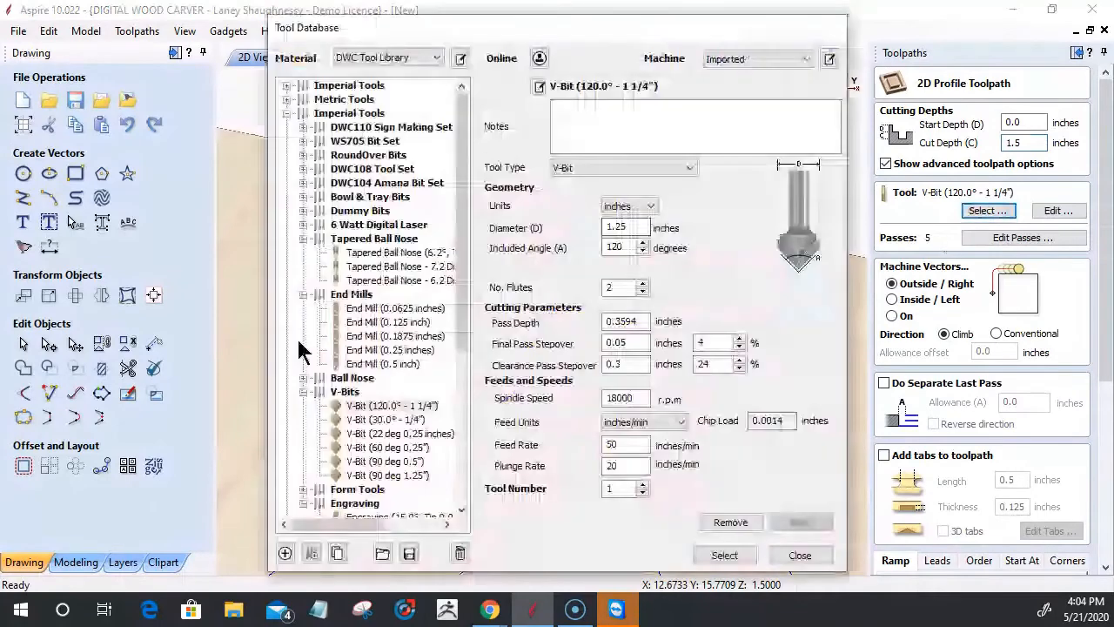
click(393, 350)
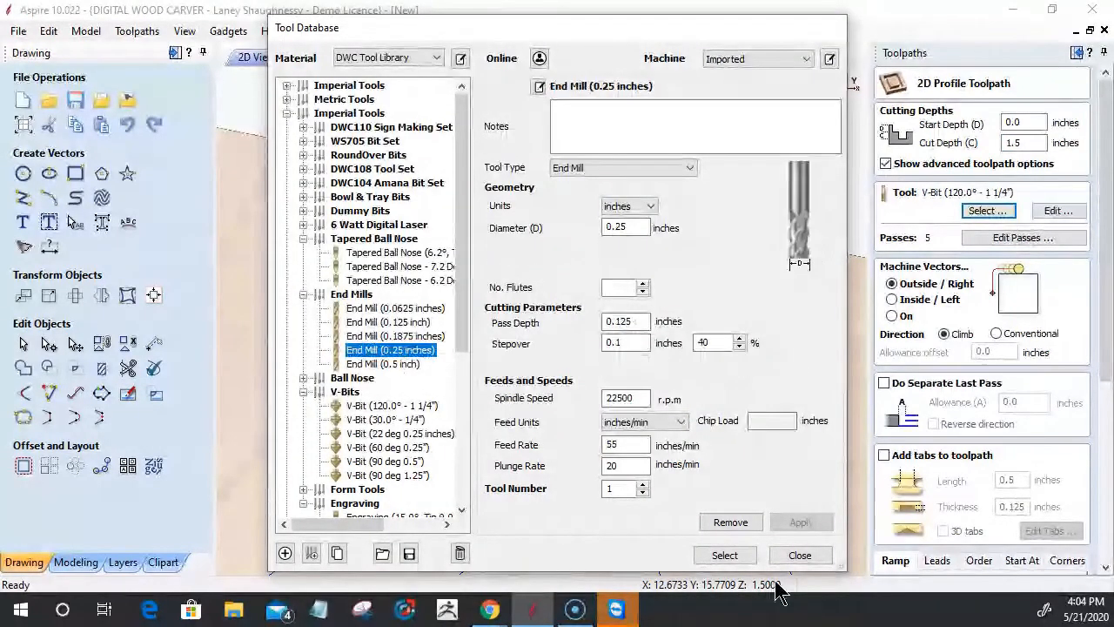
click(725, 555)
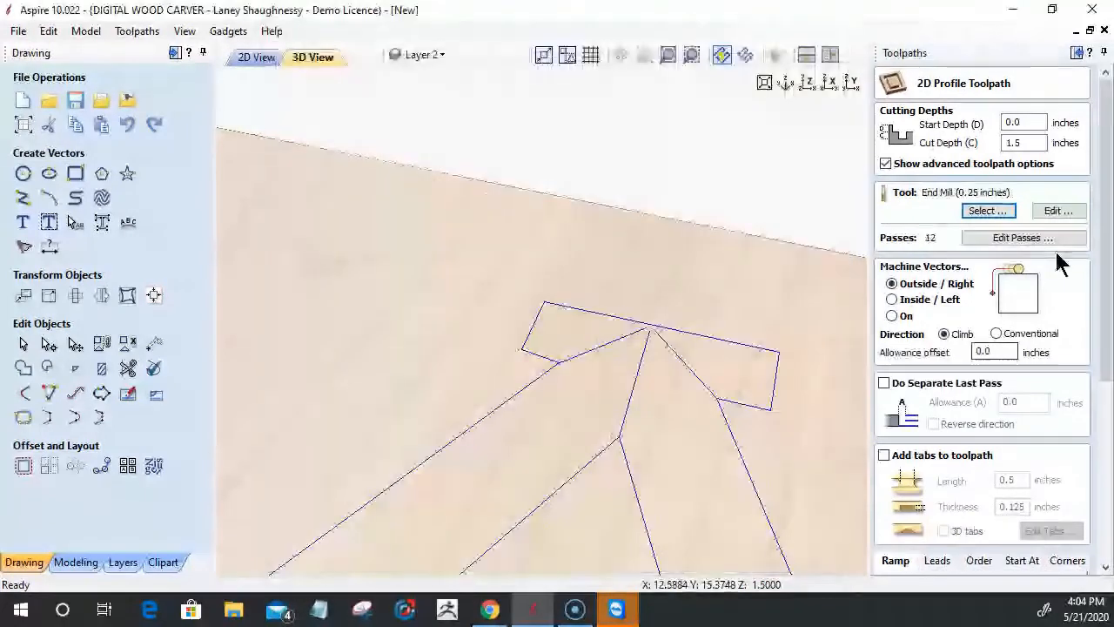
Paste the copied 0.6183-inch allowance as the cut-out toolpath's allowance offset and calculate it outside the letter.
double_click(990, 351)
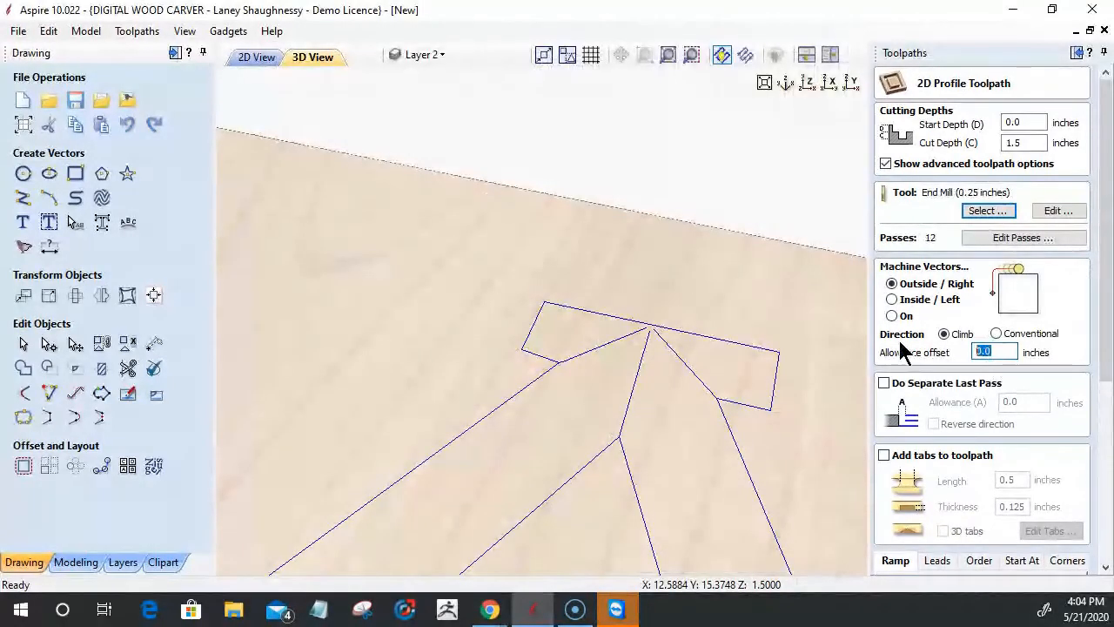
text(0.0185)
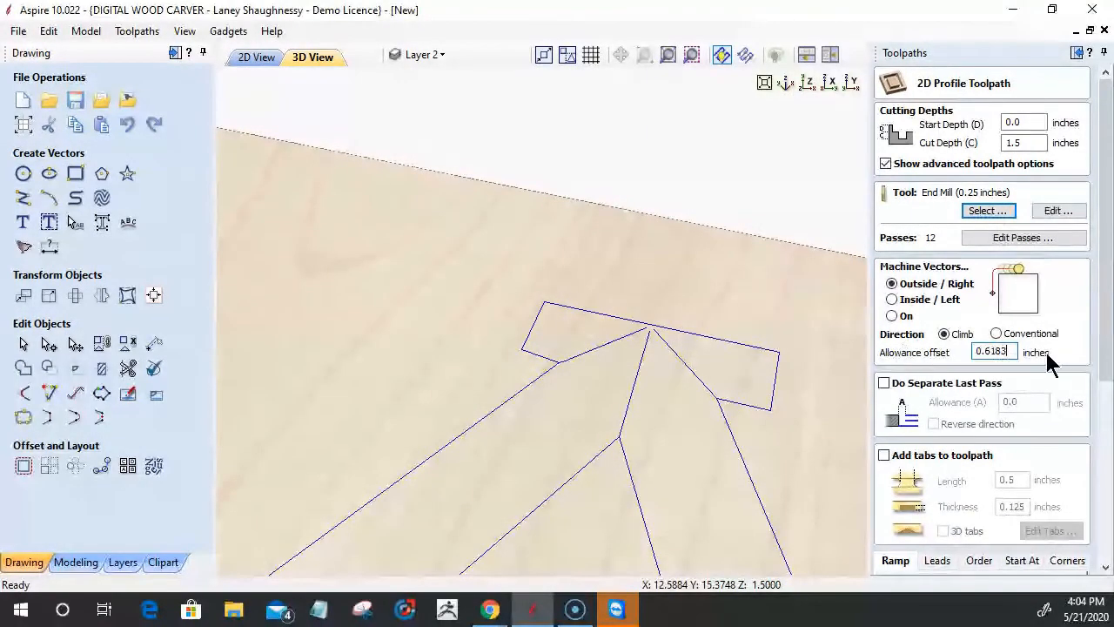
drag(1100, 323, 1100, 548)
click(890, 566)
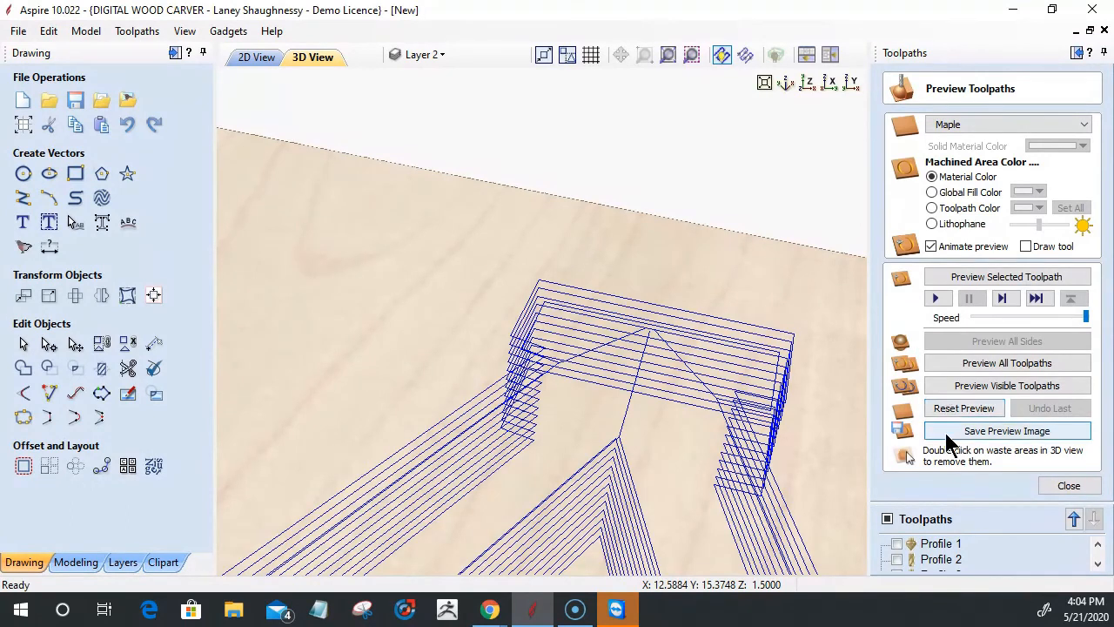
Reopen the Profile 4 cut-out toolpath, reduce its number of passes to 6 and recalculate it.
scroll(934, 552, down, 2)
double_click(932, 560)
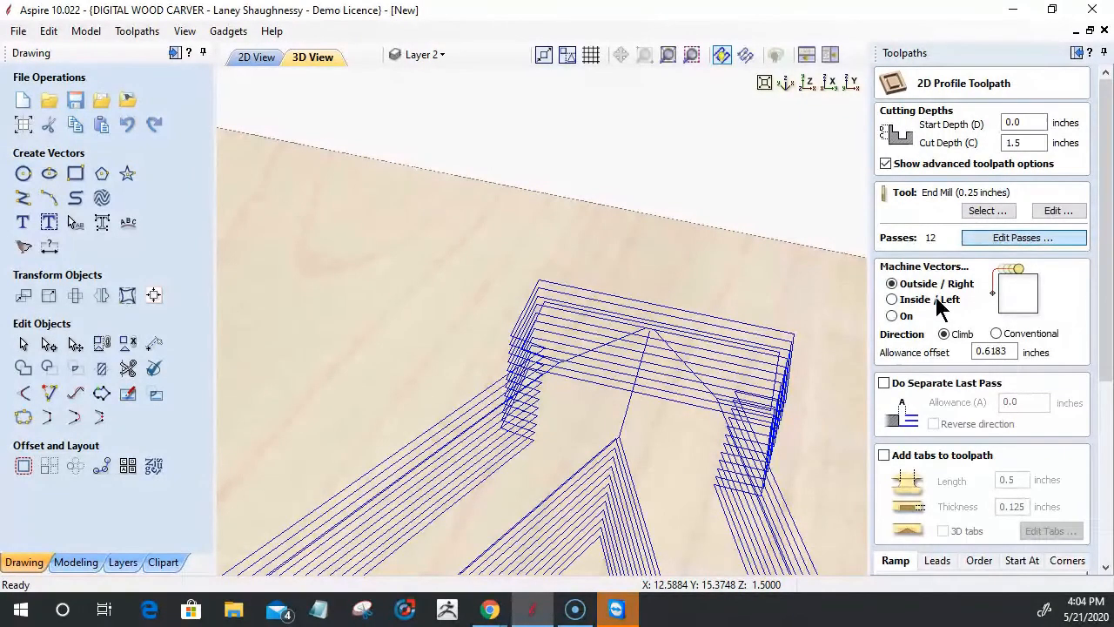
click(1024, 237)
click(561, 493)
click(561, 494)
click(561, 494)
click(561, 494)
click(561, 493)
click(561, 493)
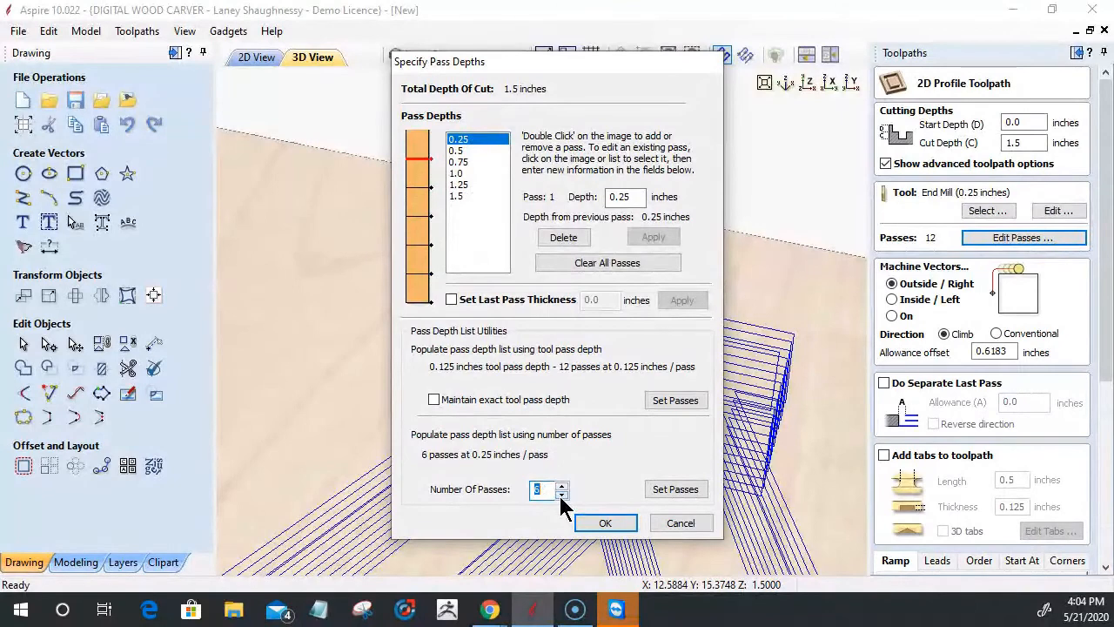
click(606, 523)
drag(1103, 377, 1104, 442)
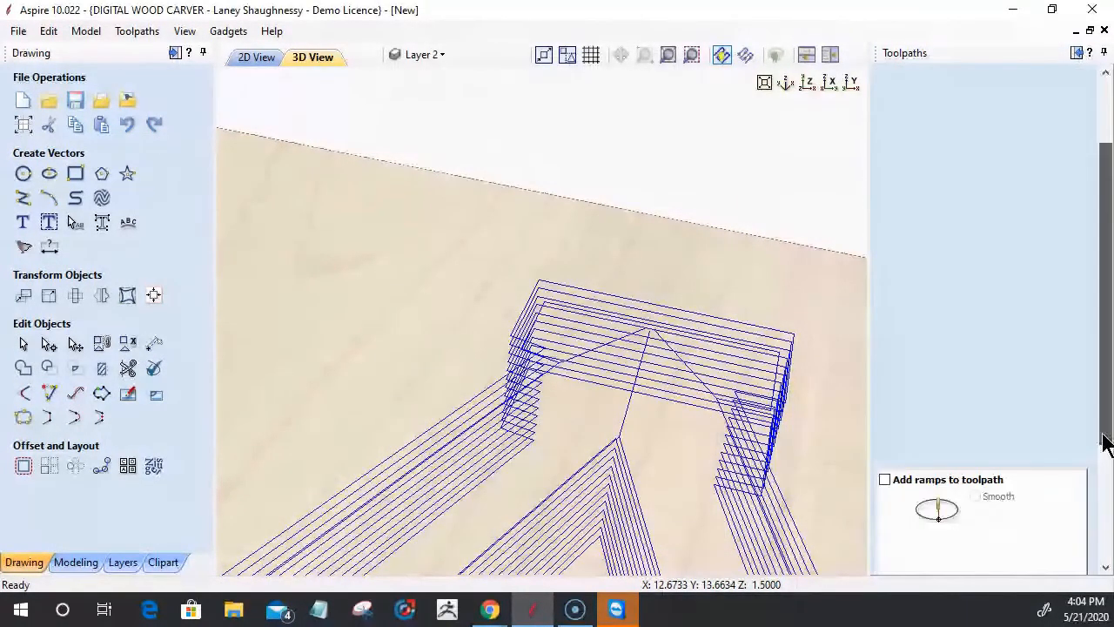
click(905, 564)
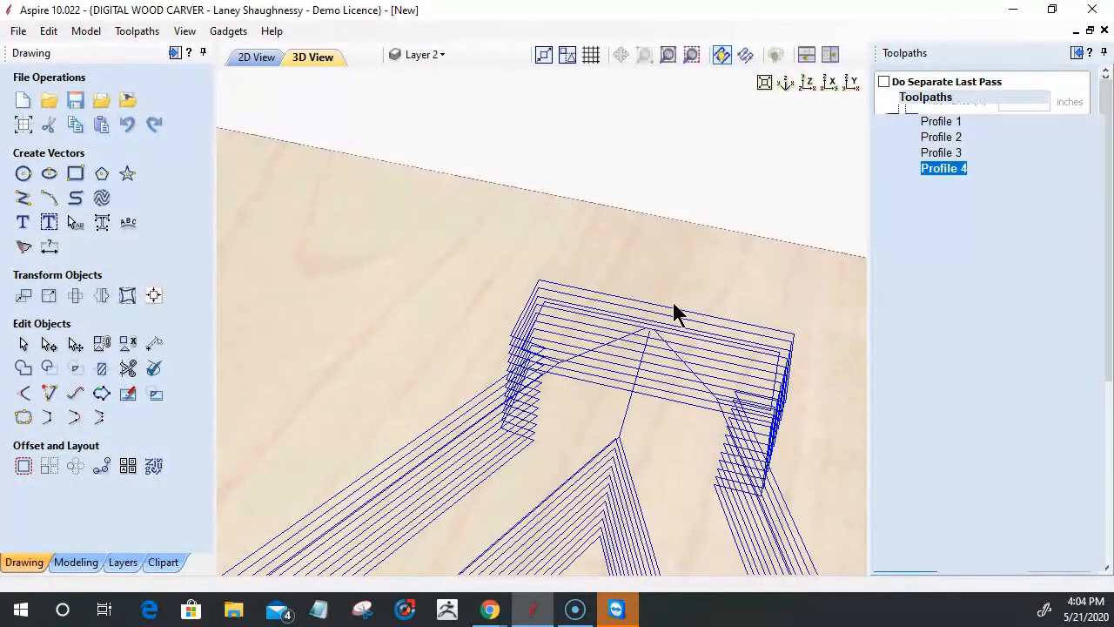
Show the whole letter A at an angle and preview all visible toolpaths on the maple block.
click(823, 87)
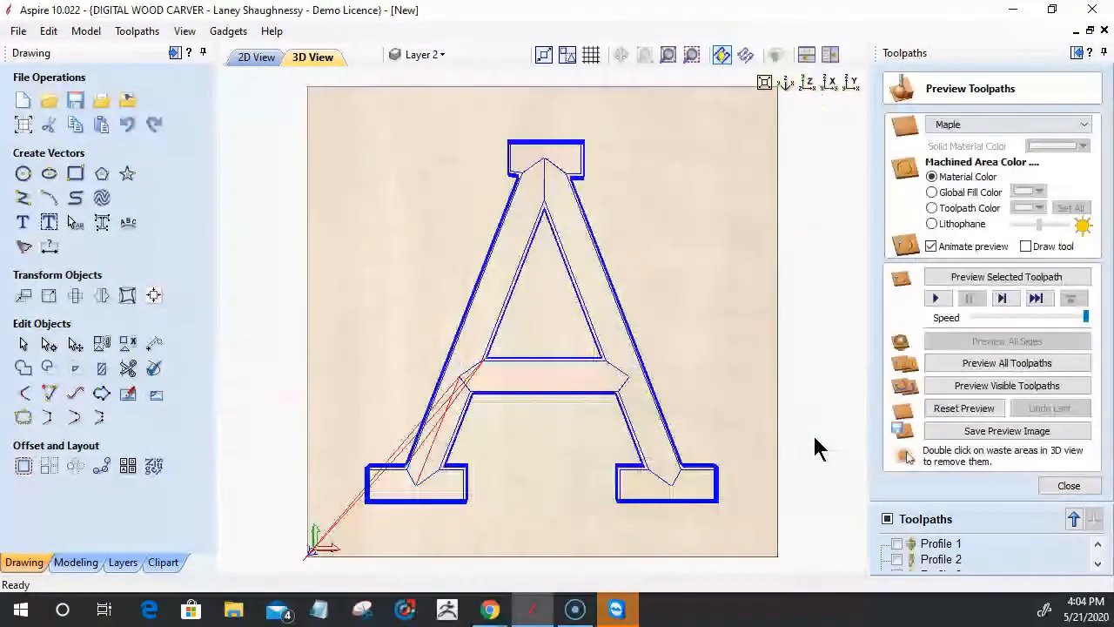
drag(571, 433, 572, 423)
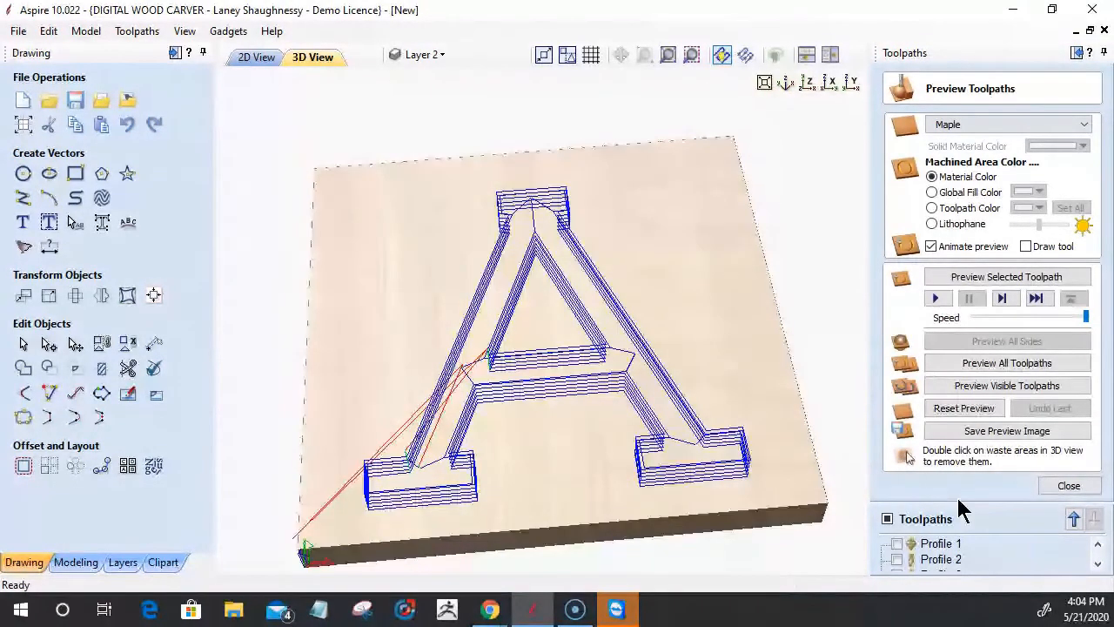
click(982, 385)
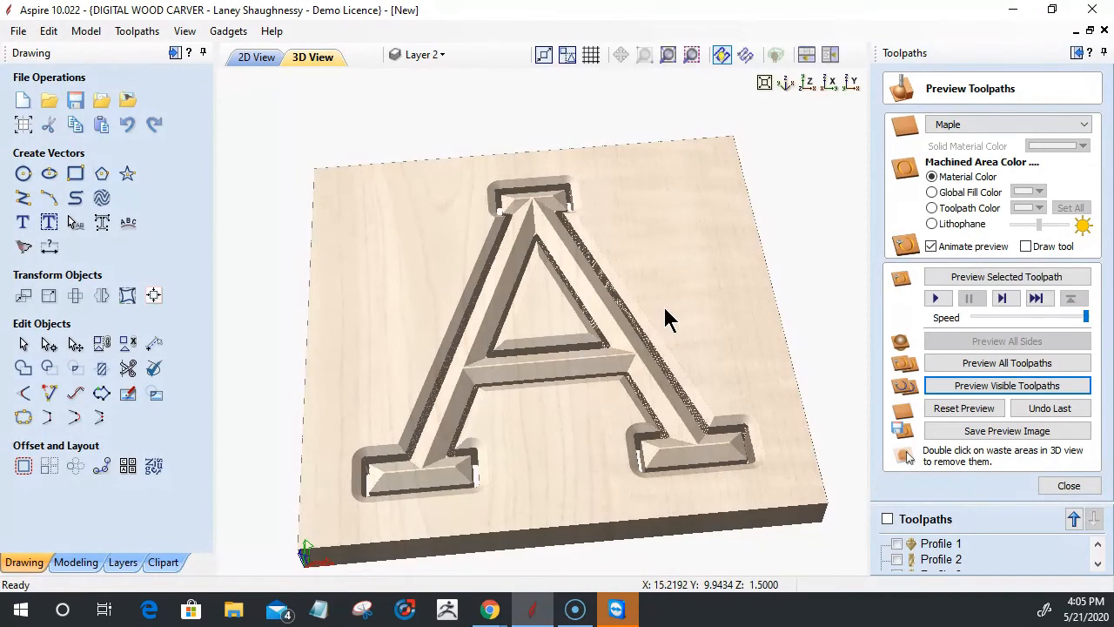
Remove the waste material around and inside the letter A and inspect the finished cut-out's bevels from several angles.
double_click(665, 311)
double_click(547, 319)
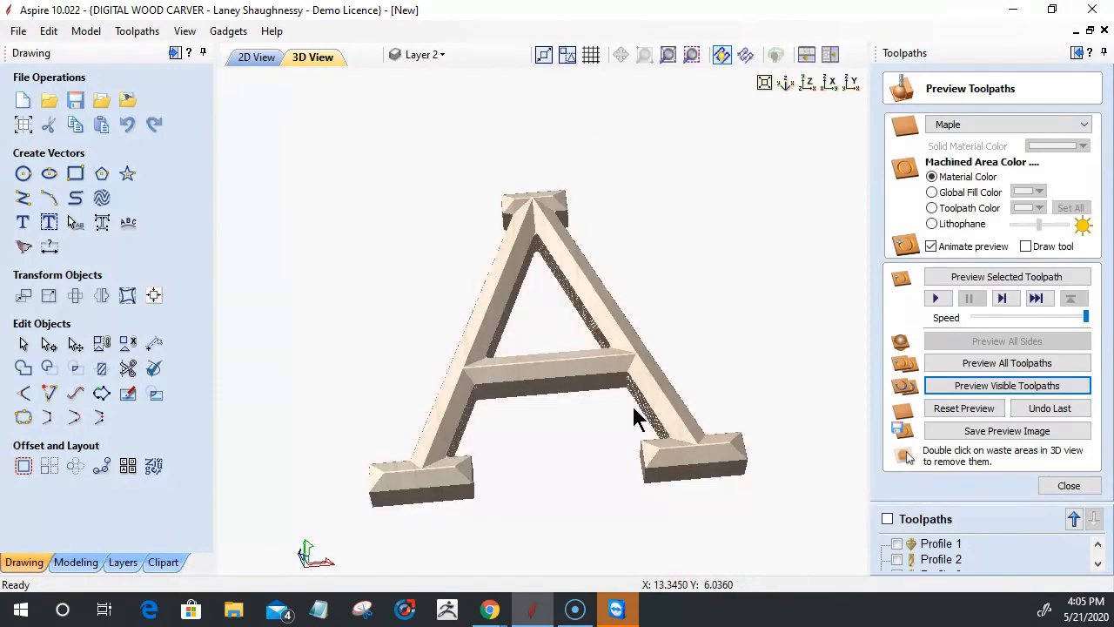
drag(652, 456, 621, 527)
drag(585, 393, 455, 336)
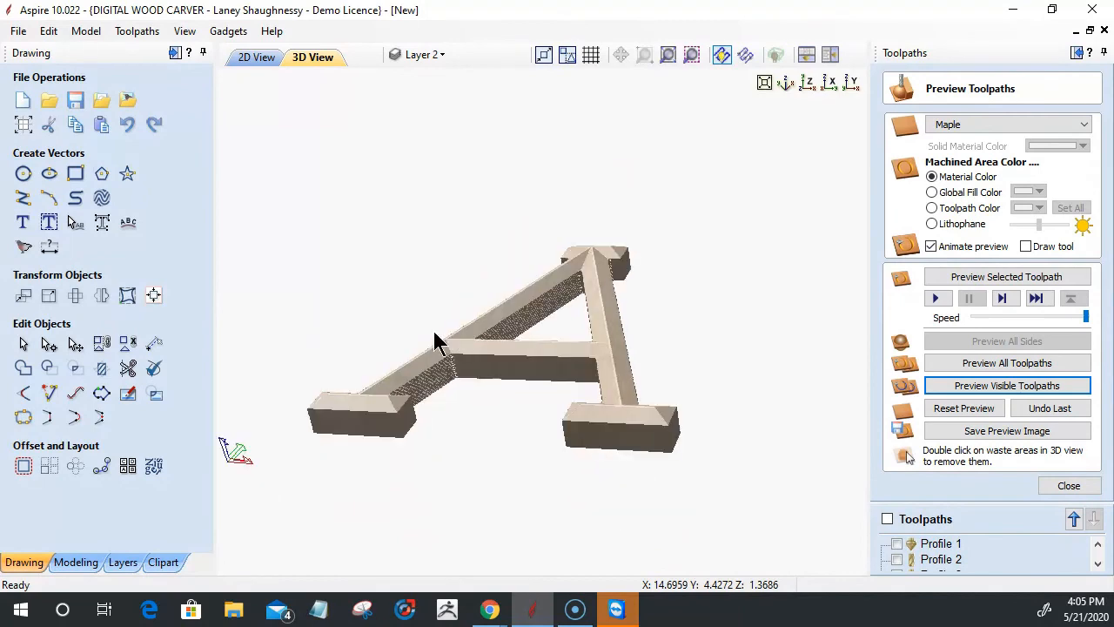
drag(435, 333, 612, 387)
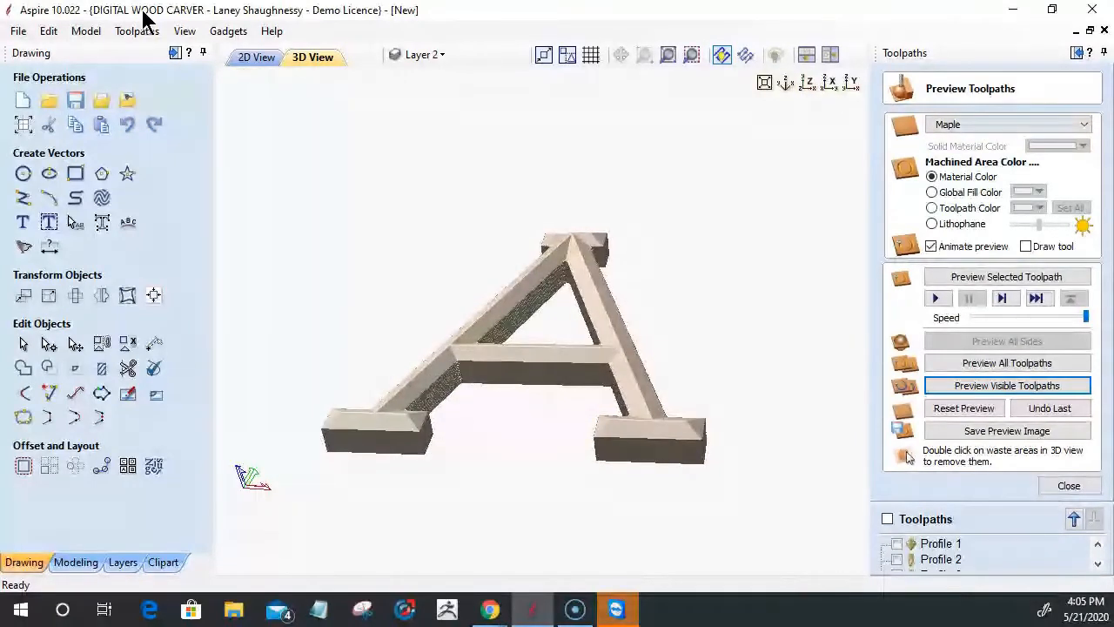
drag(623, 432, 636, 460)
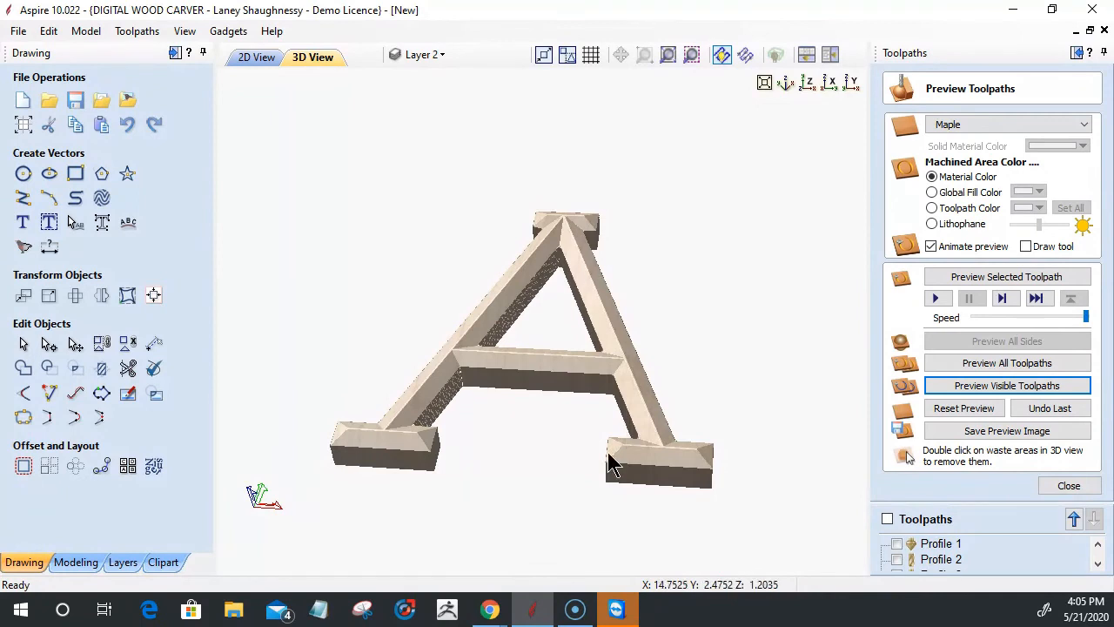
drag(610, 462, 581, 448)
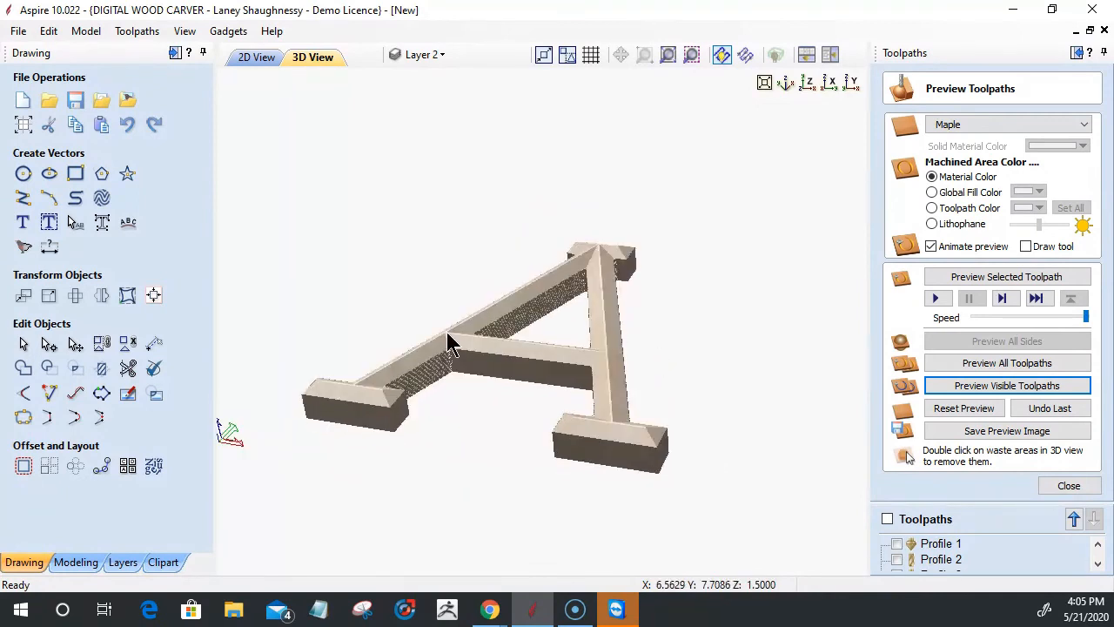
drag(597, 443, 684, 466)
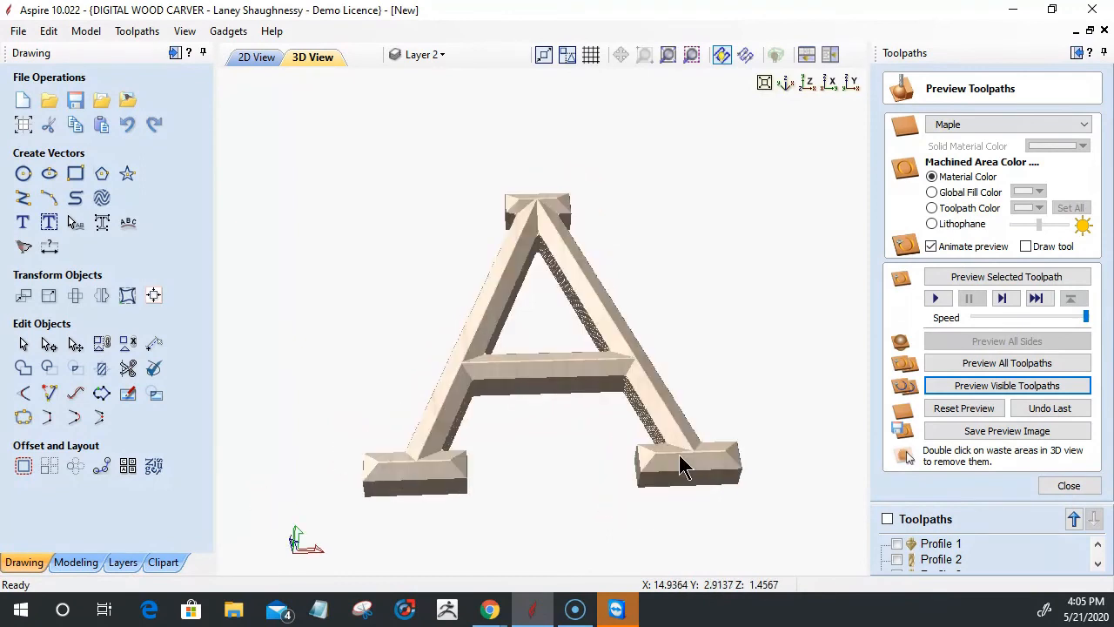